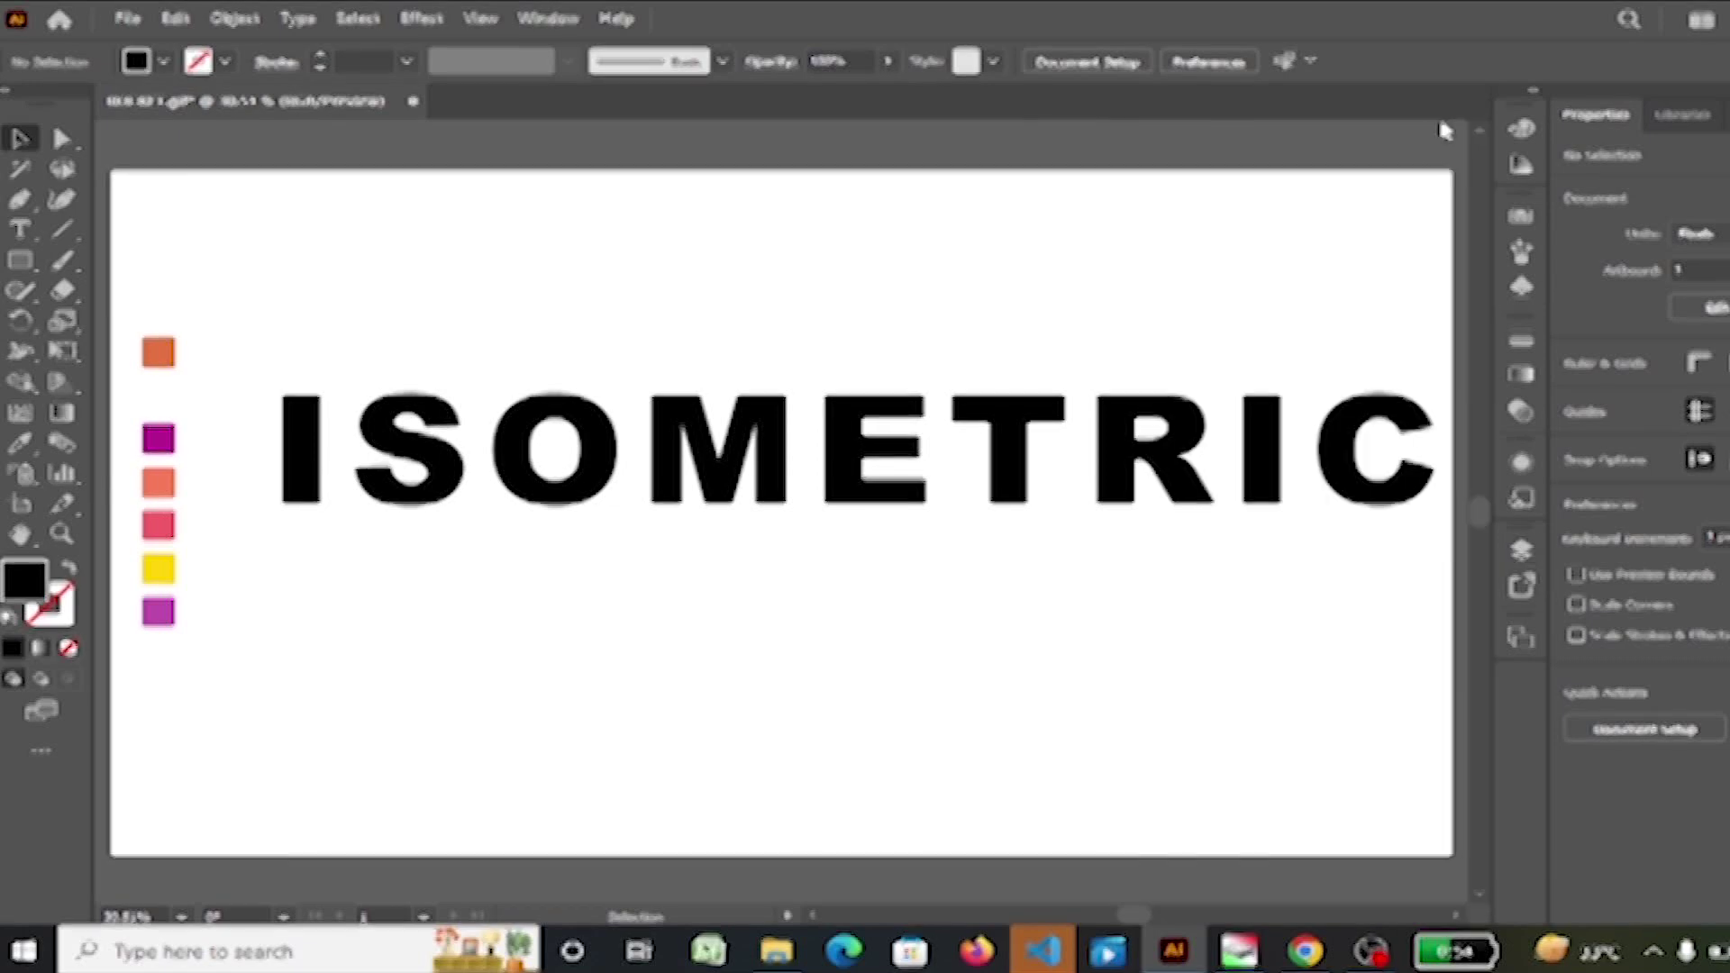
Step: Draw an artboard-sized rectangle and drag Layer 1 above it in the Layers panel
left_click(20, 260)
mouse_move(113, 171)
left_mouse_down()
mouse_move(1413, 854)
mouse_move(1453, 855)
left_mouse_up()
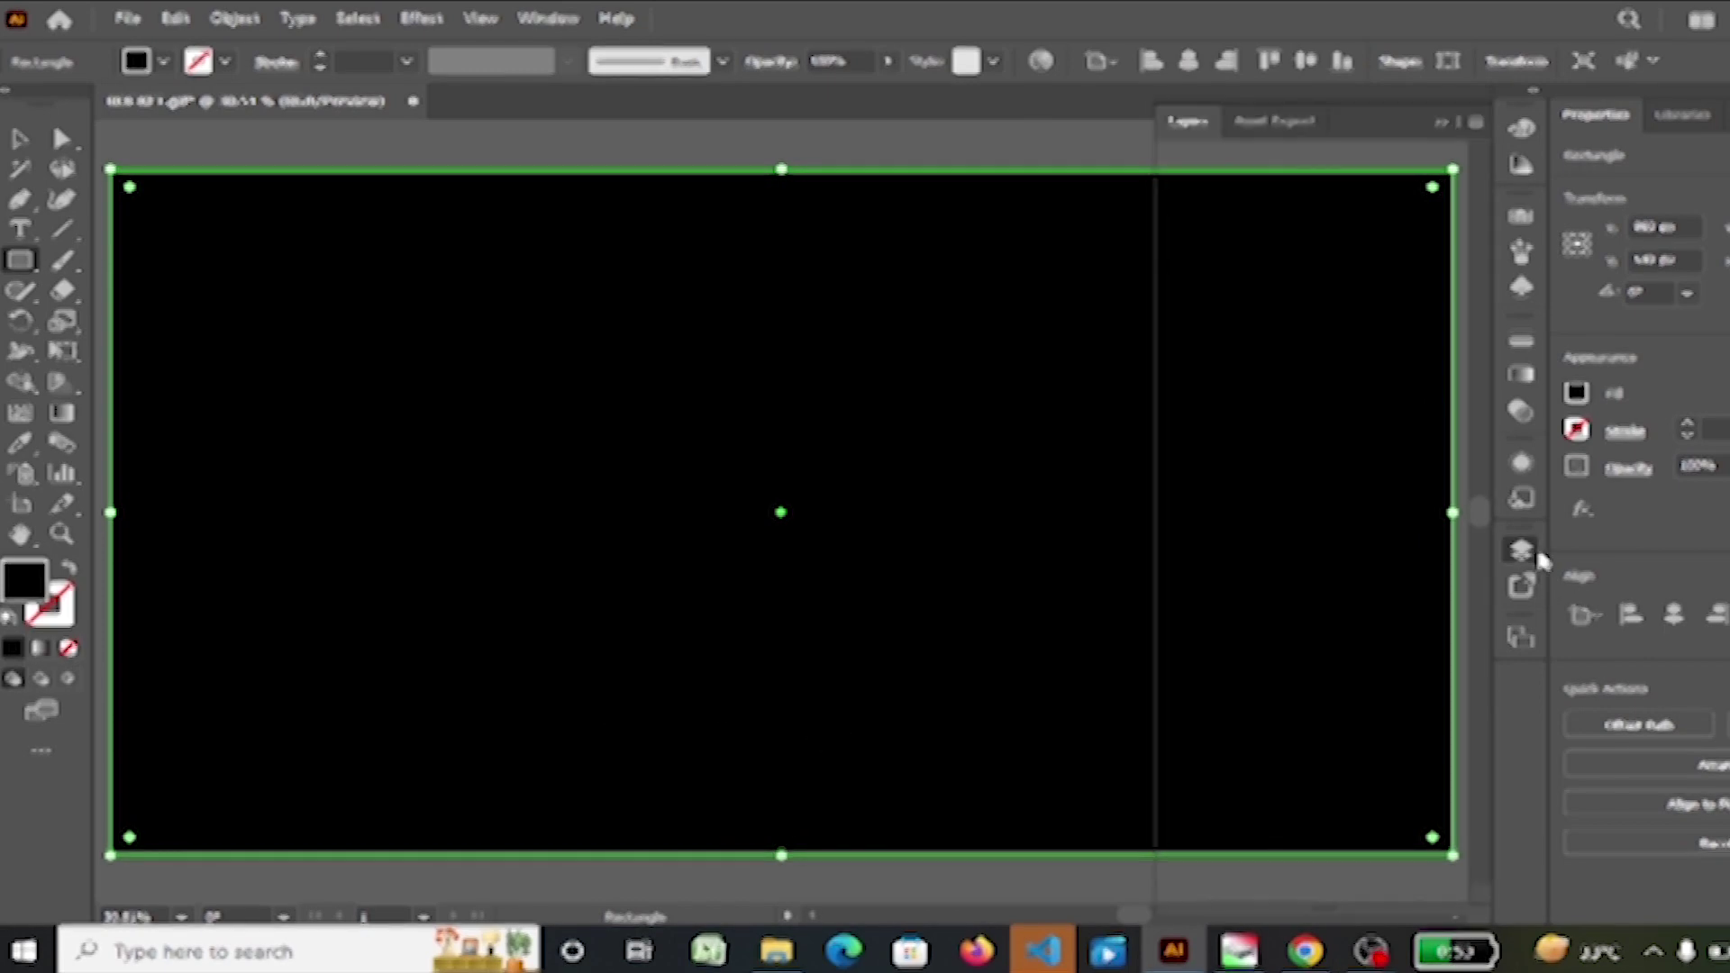
left_click(1536, 555)
left_click_drag(1410, 216, 1415, 180)
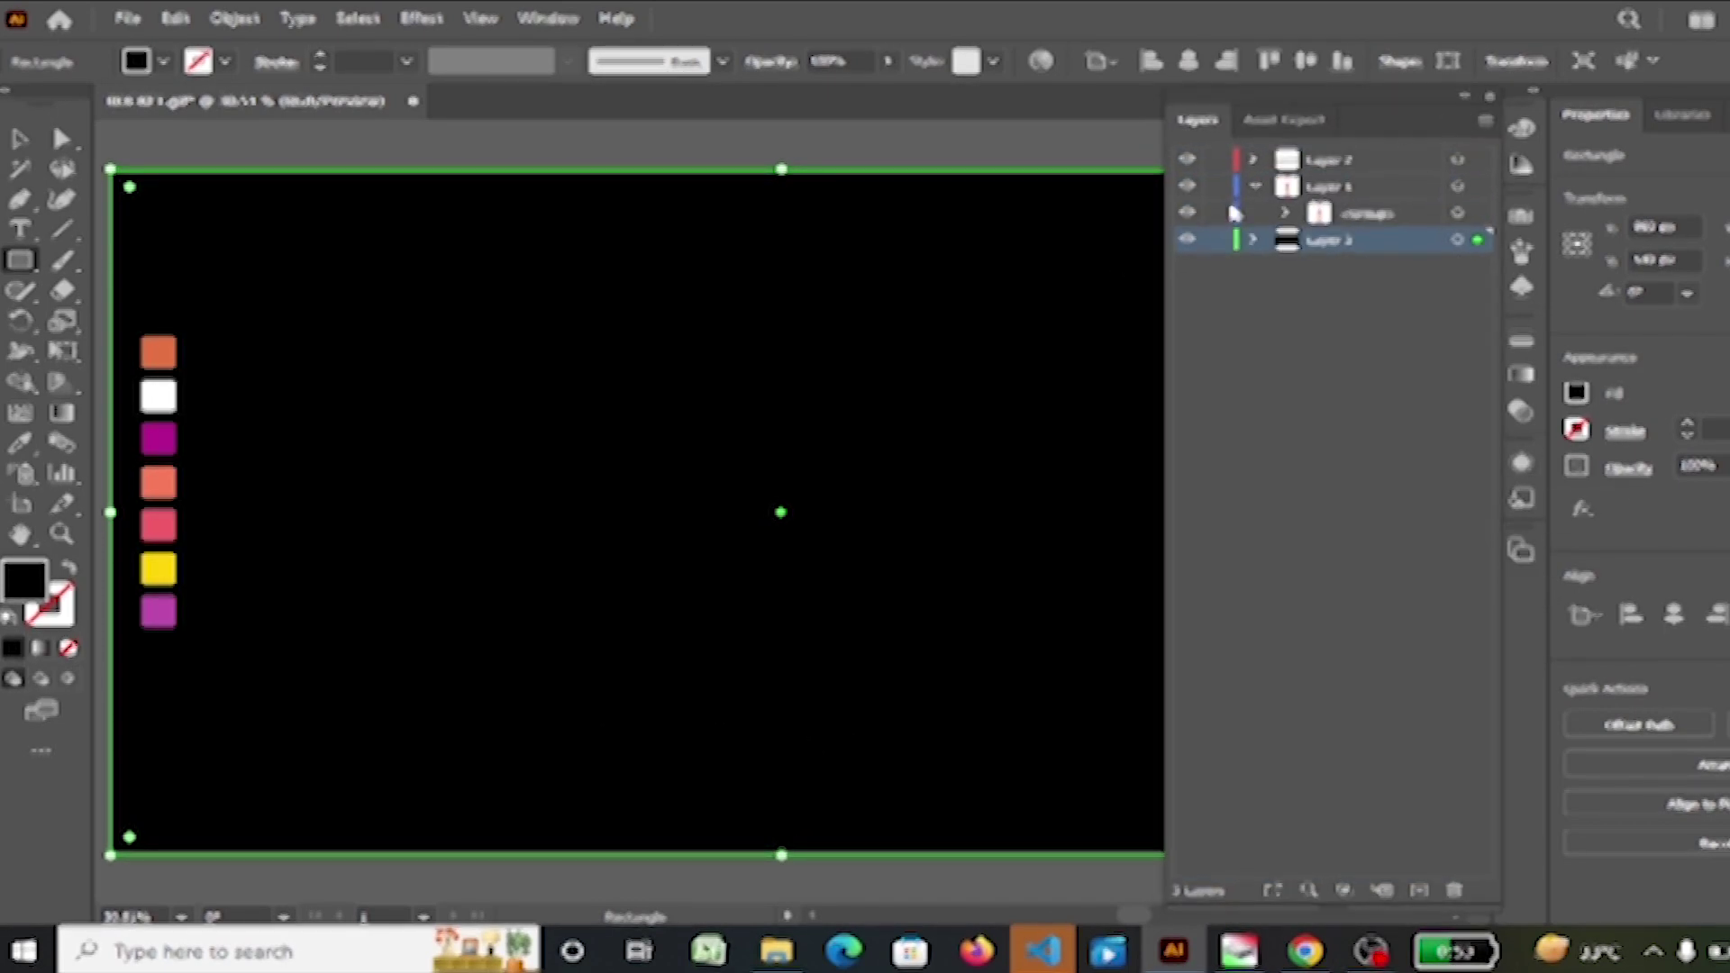
left_click(1484, 123)
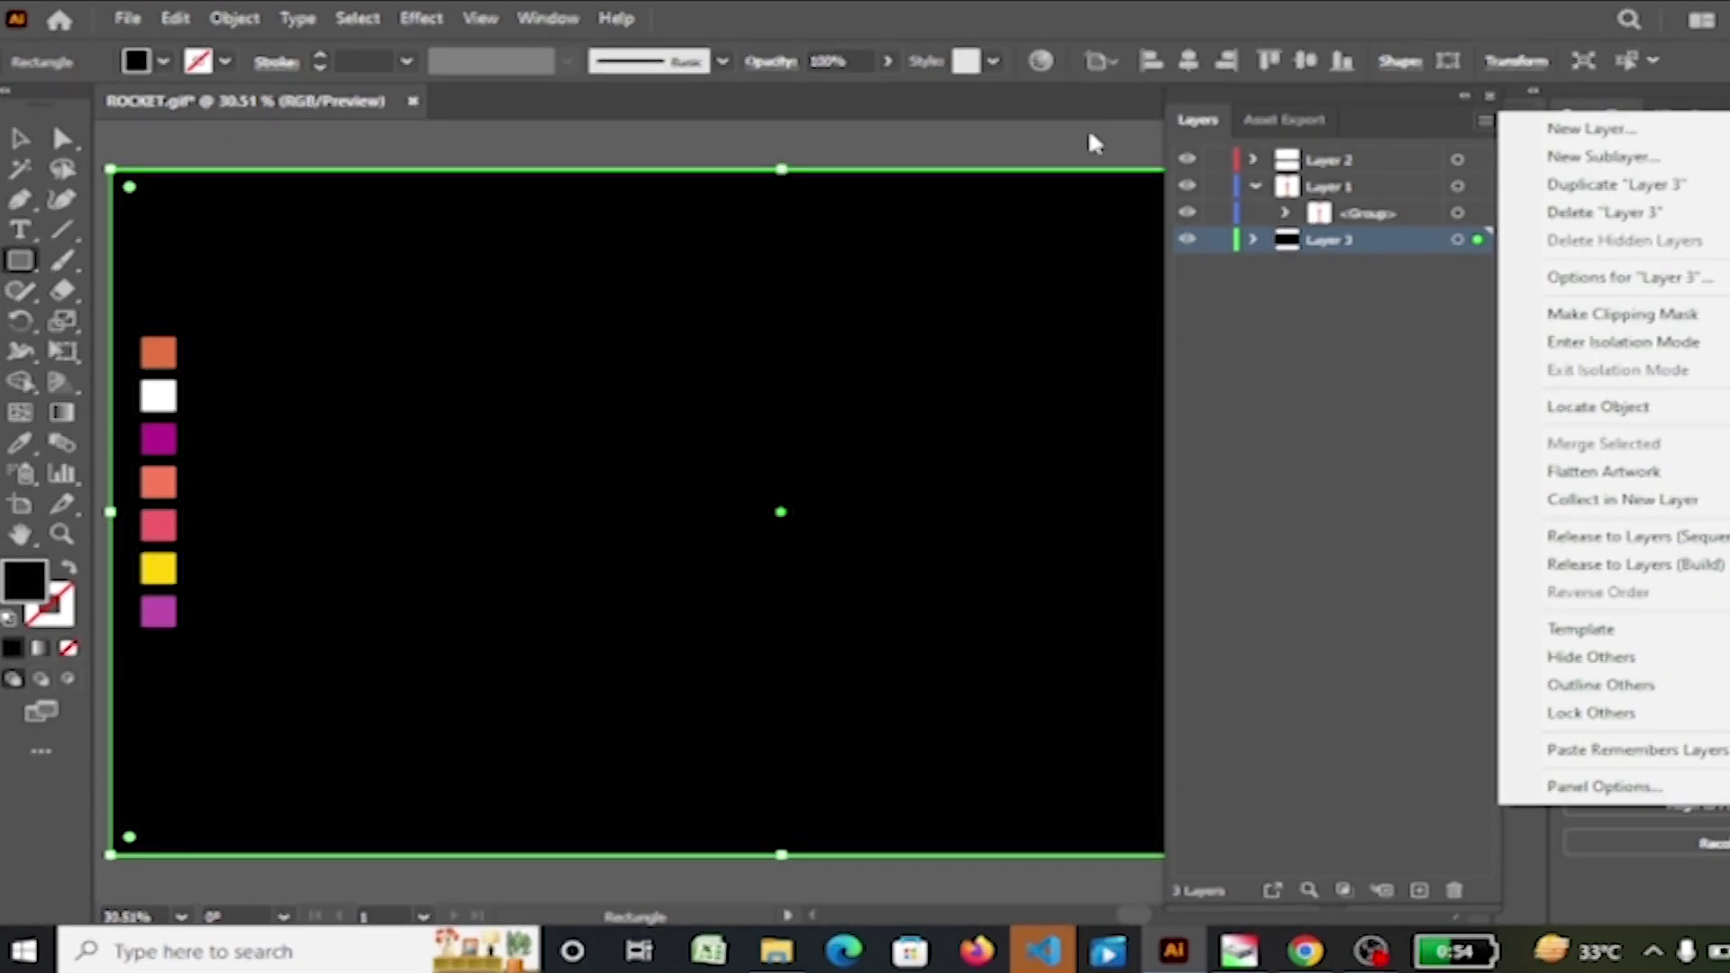
left_click(1093, 141)
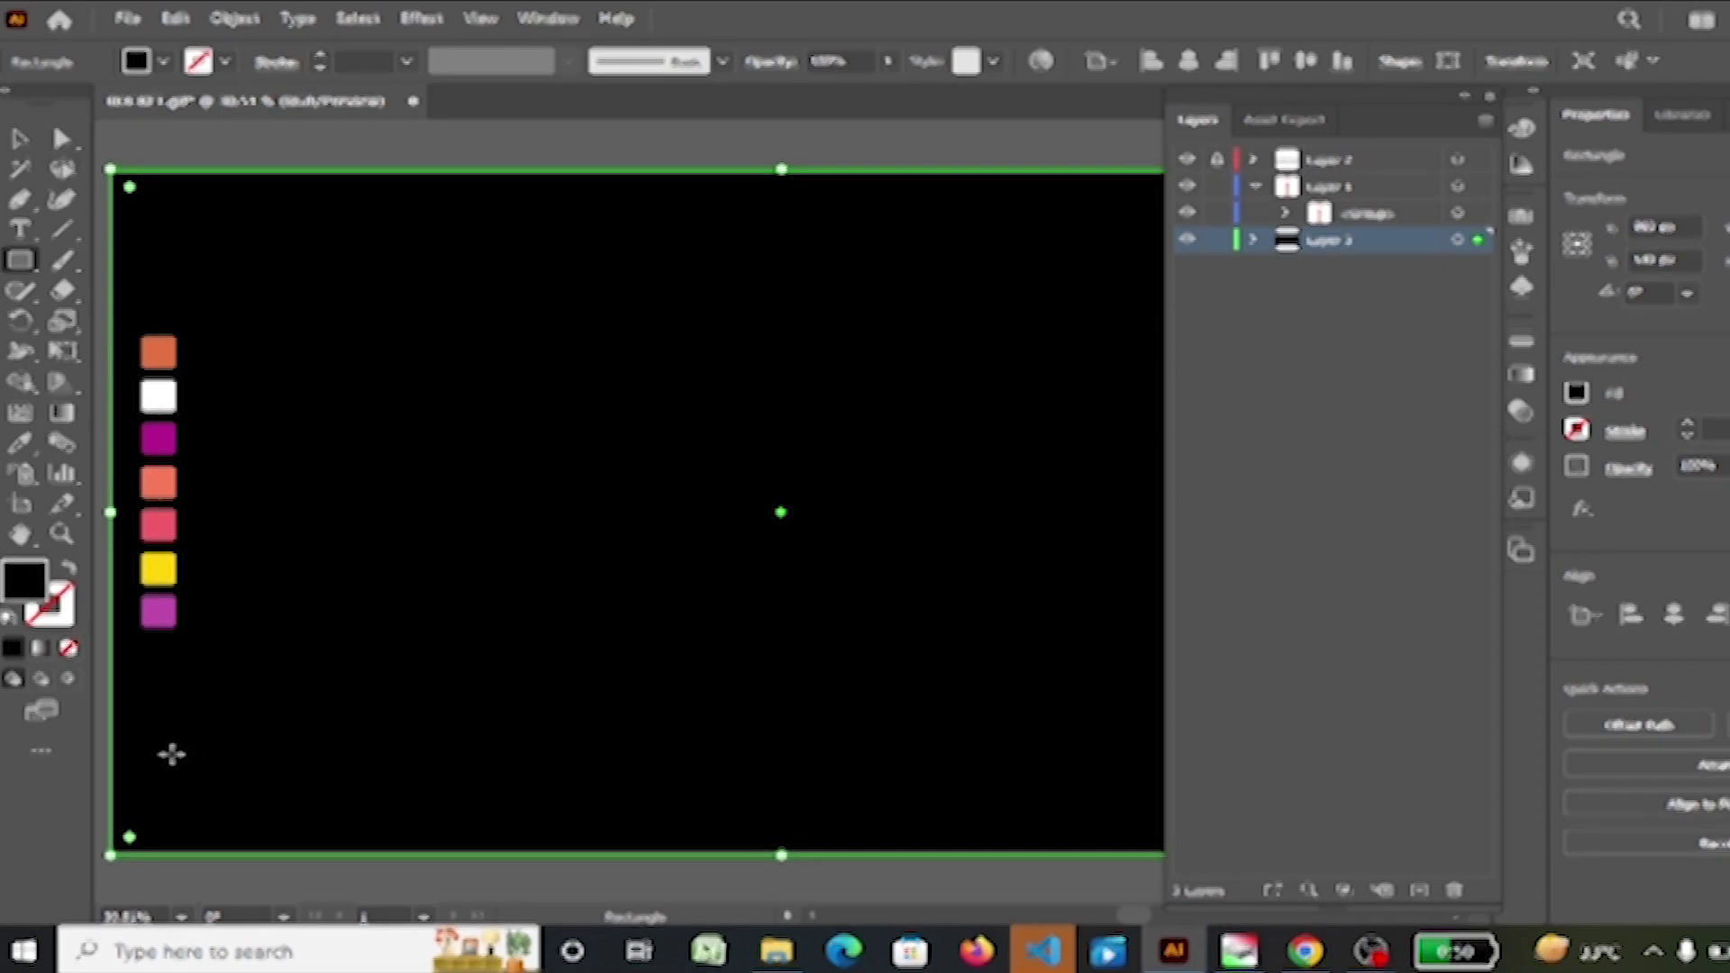
left_click(38, 647)
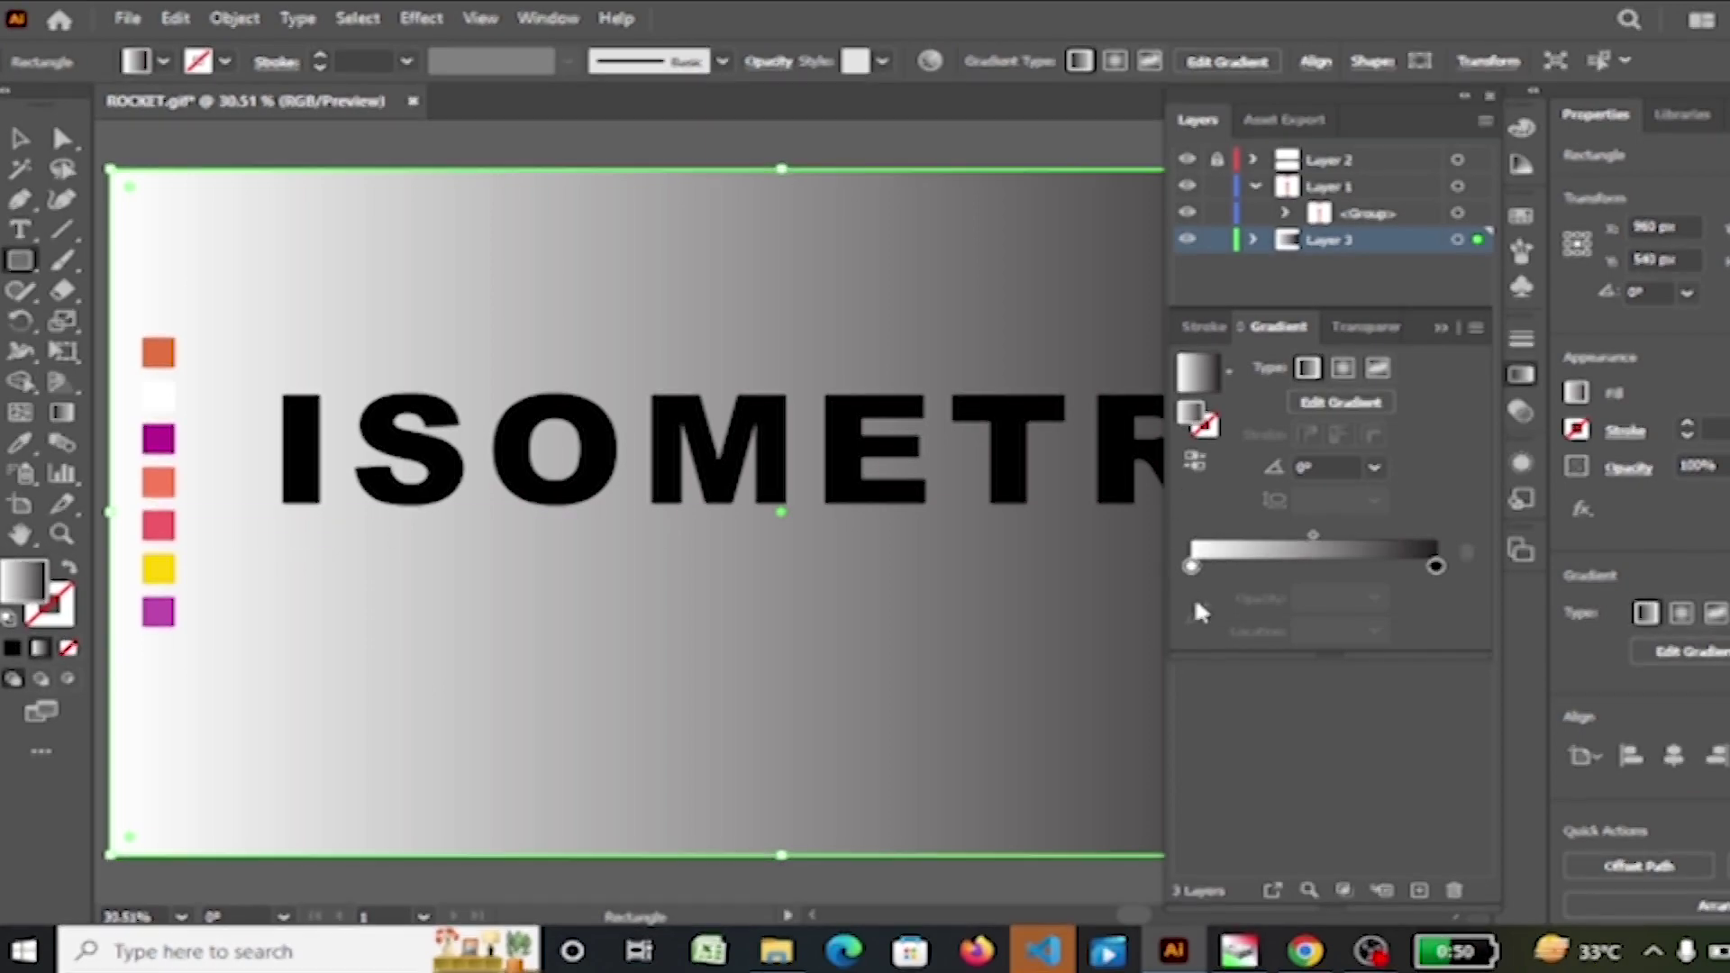
Step: Eyedrop the salmon and pink swatches into the gradient's left and right stops
left_click(1197, 614)
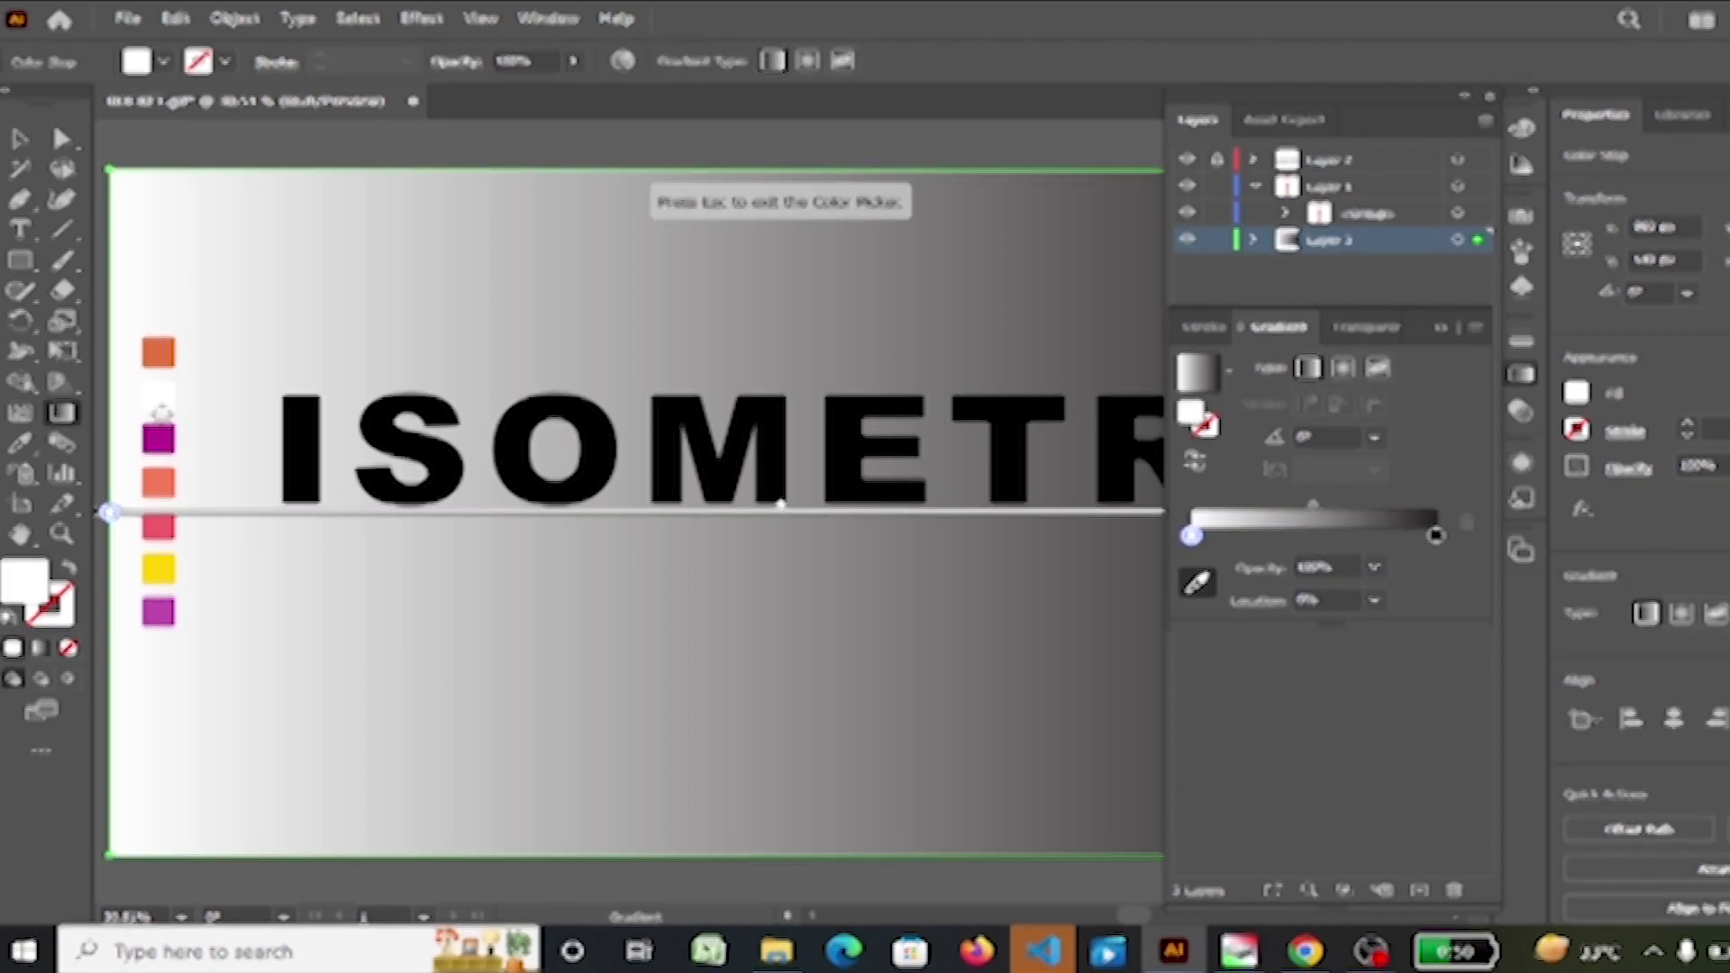
left_click(159, 352)
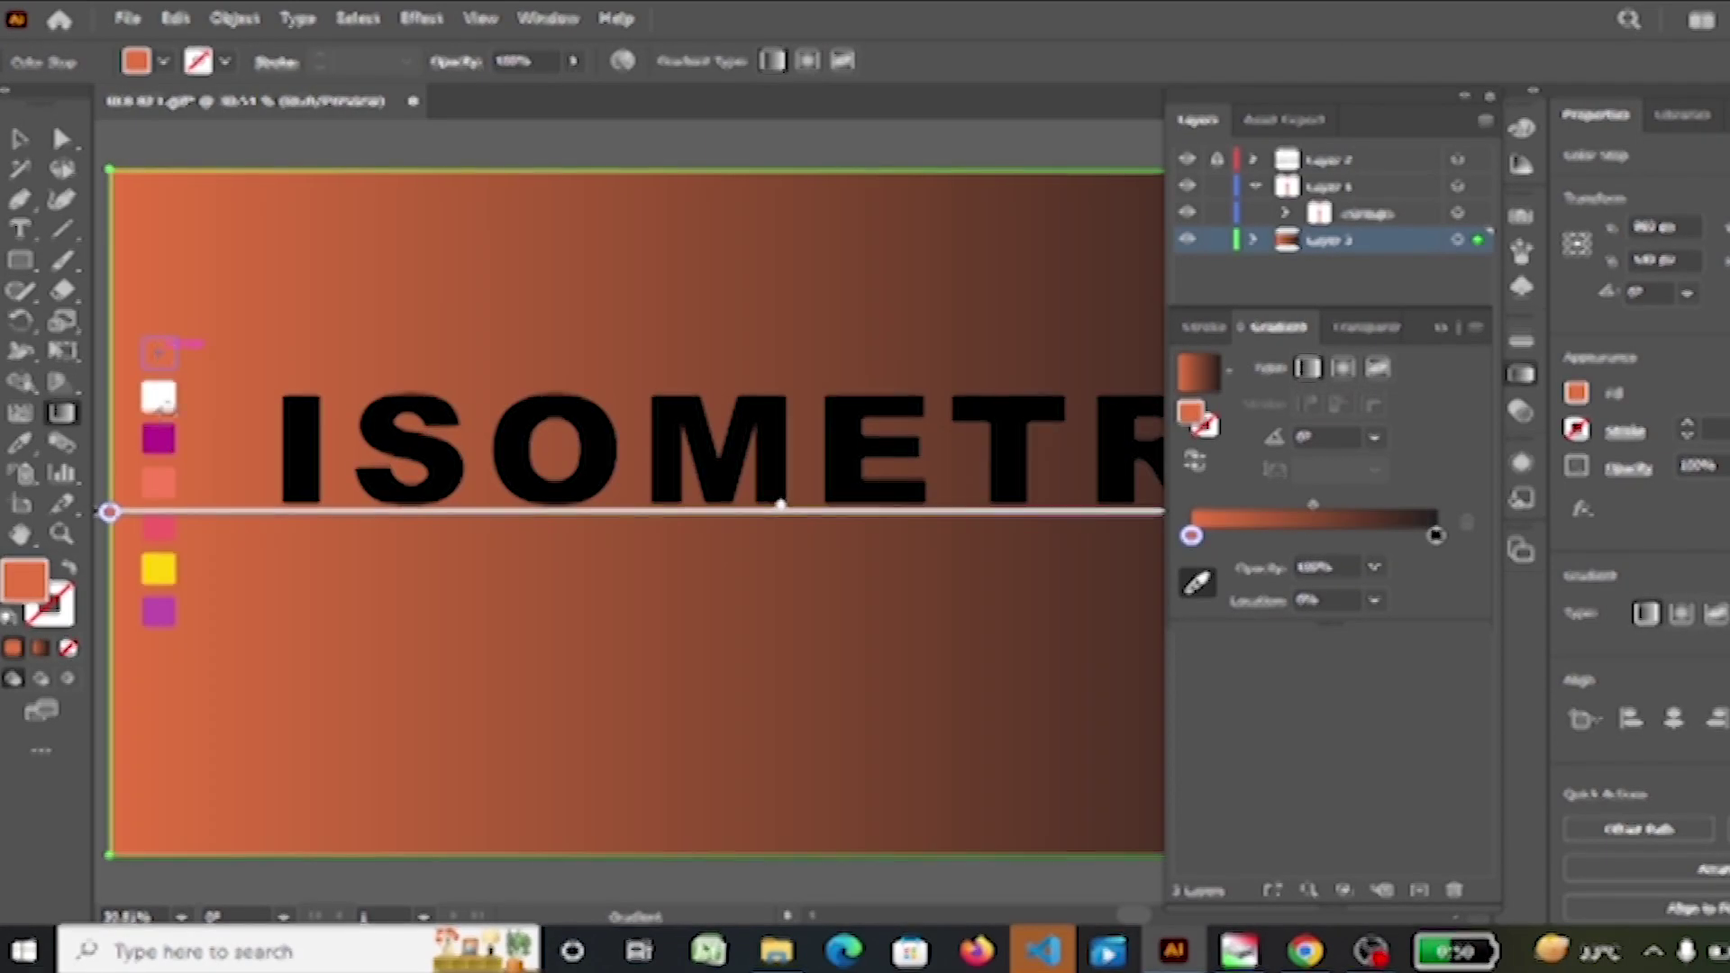
left_click(176, 485)
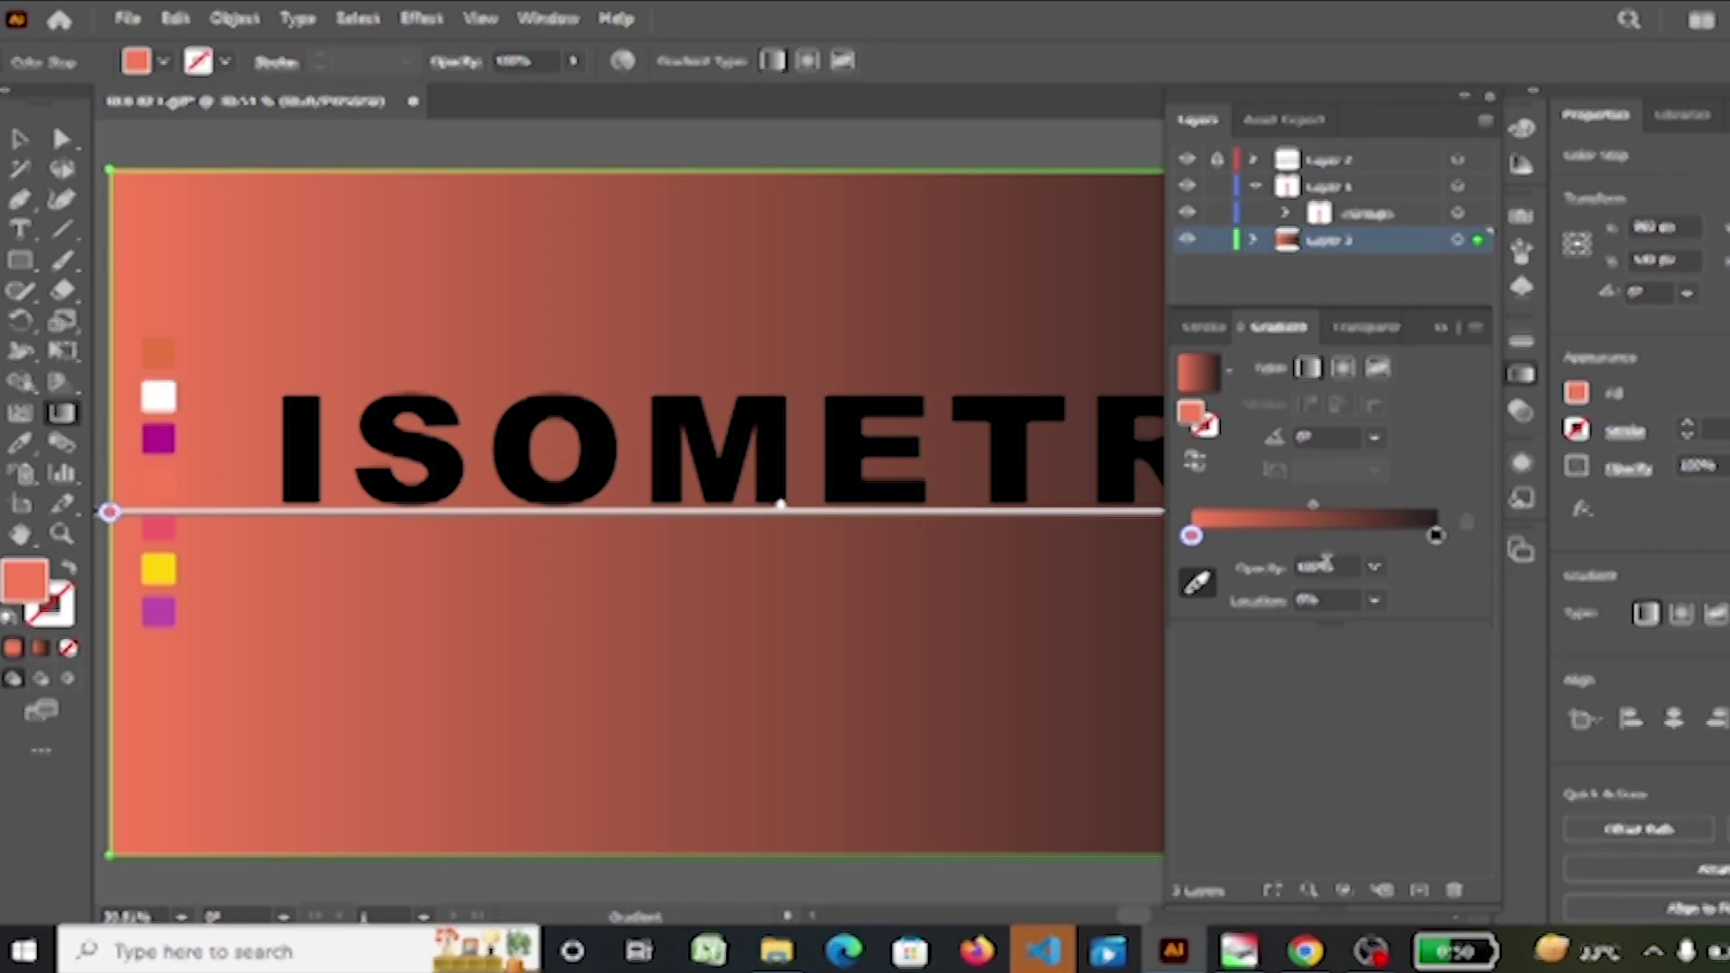
left_click(1432, 536)
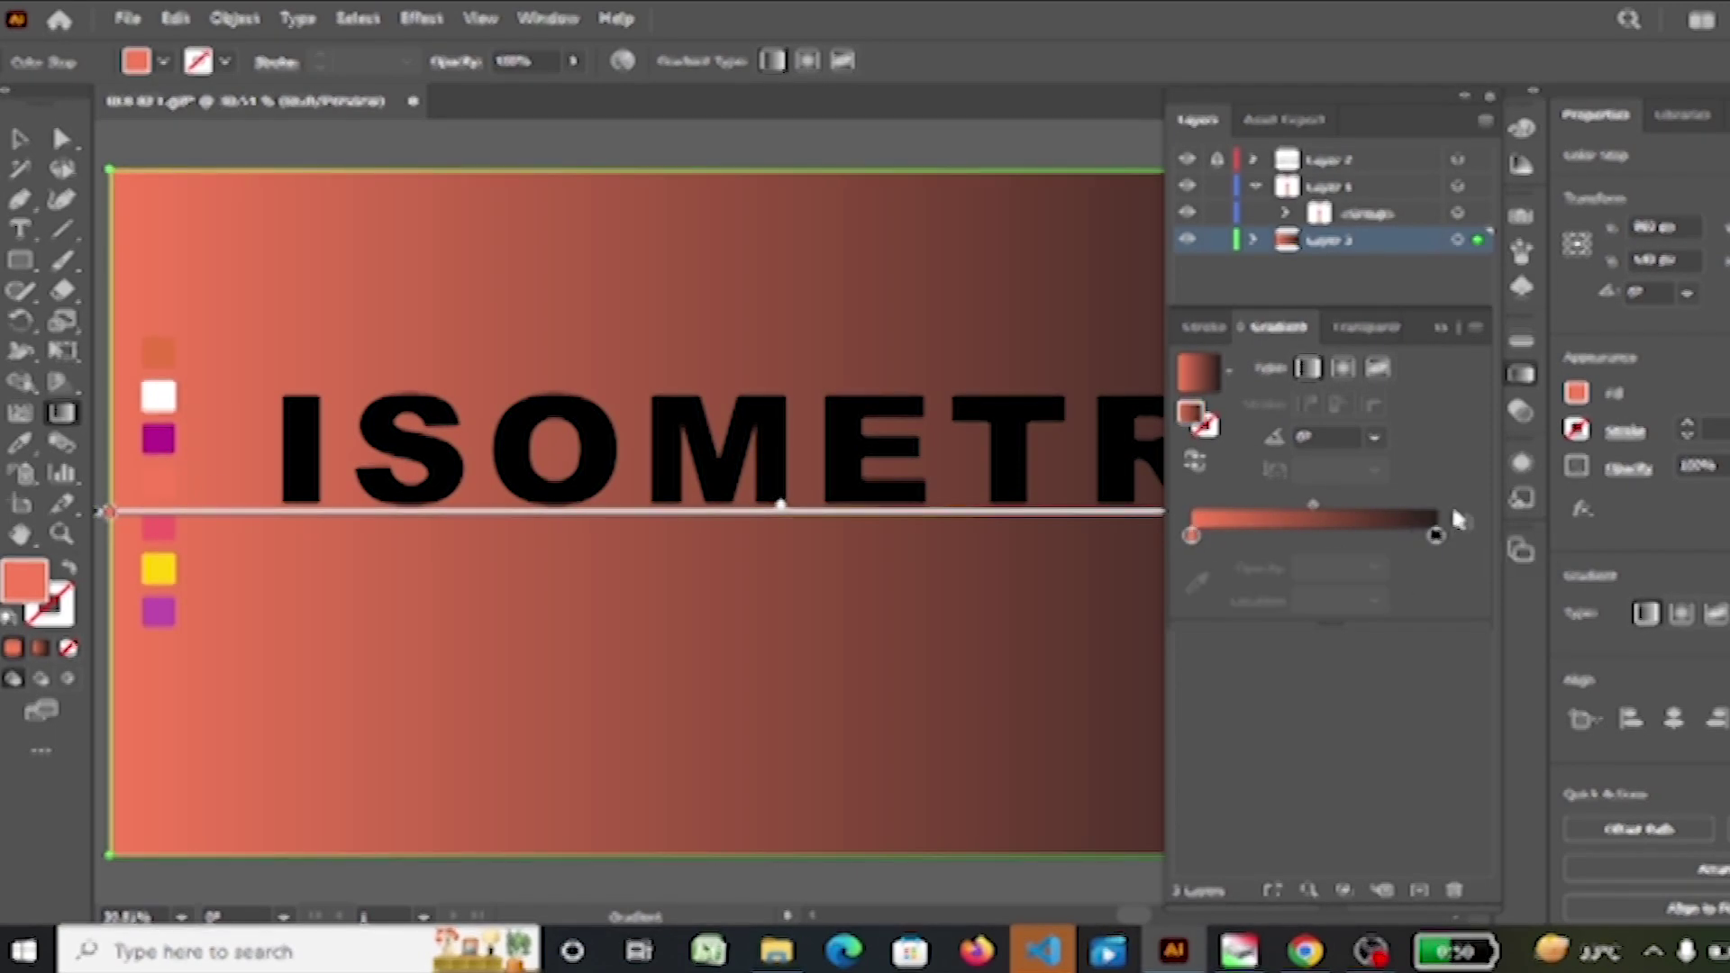
left_click(1198, 581)
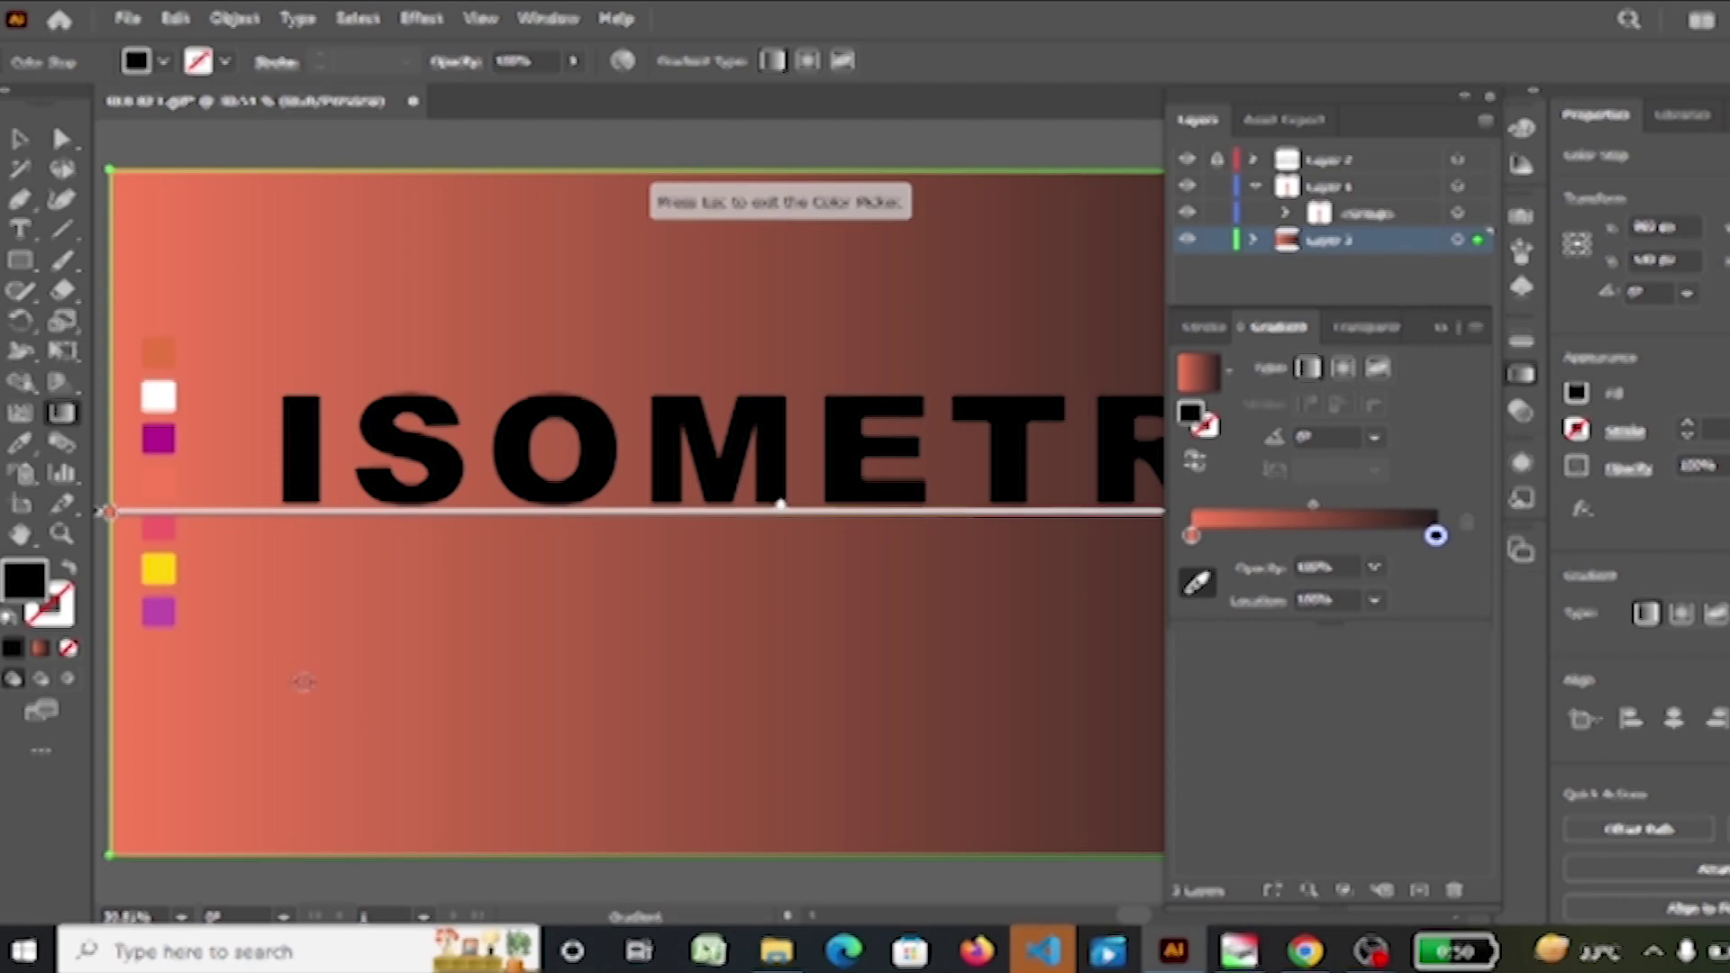
left_click(167, 538)
left_click(27, 142)
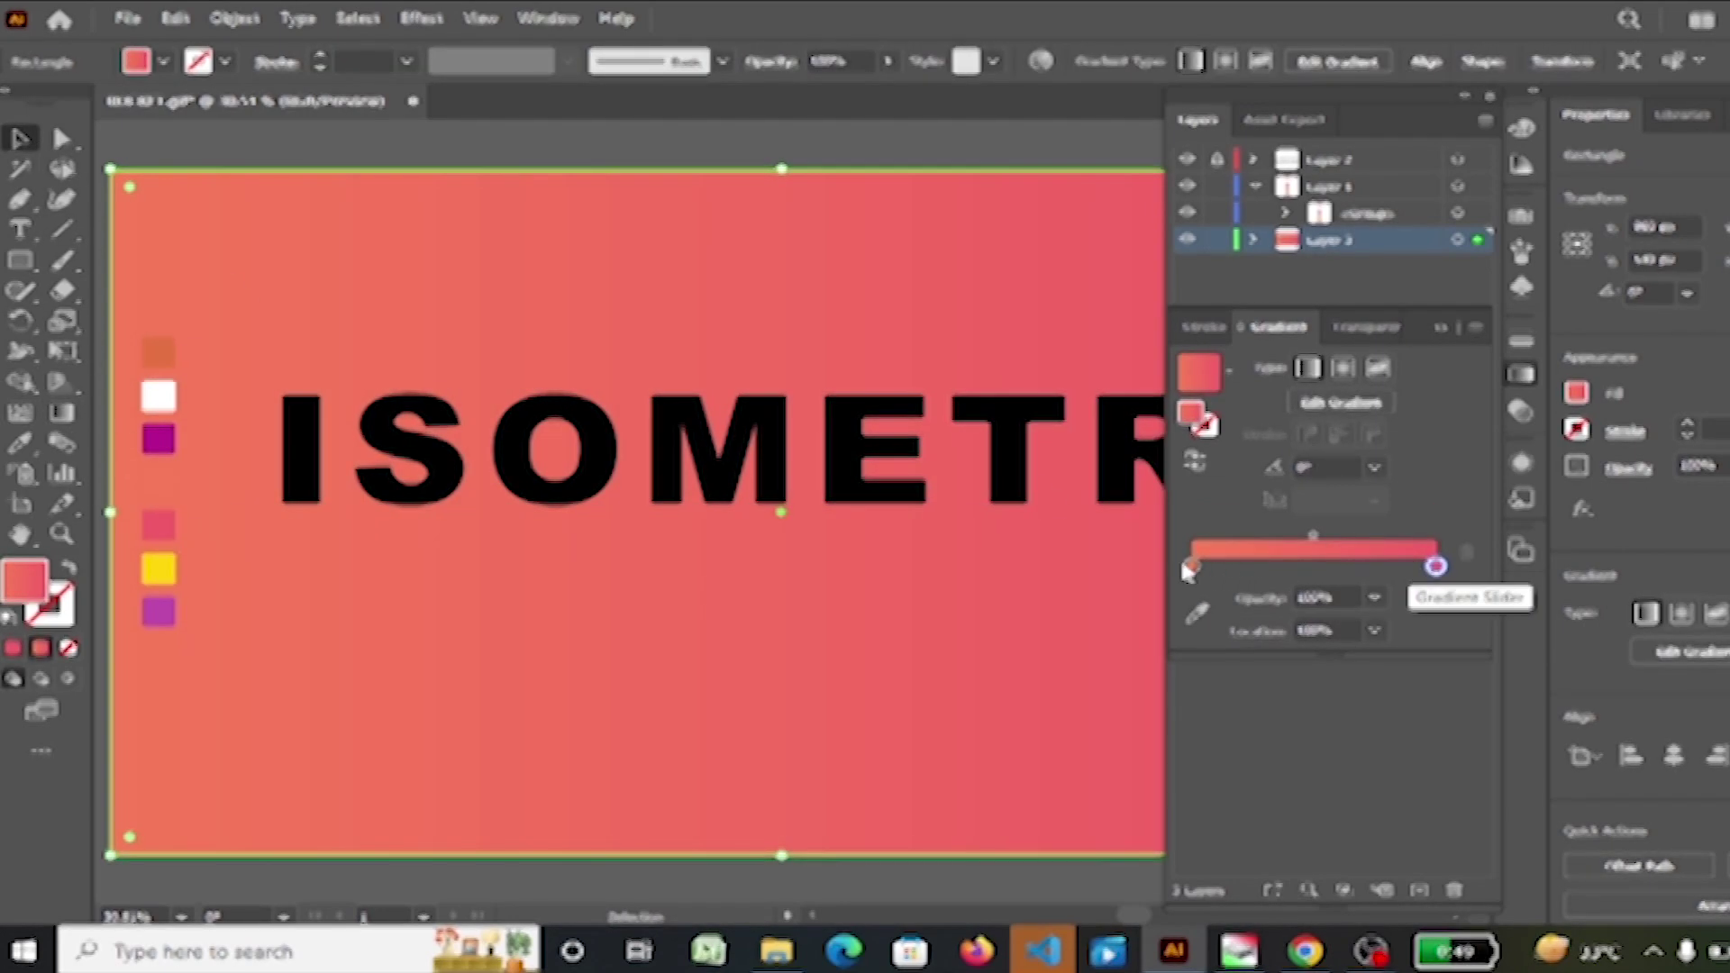
Step: Shift the gradient stops for a smoother blend, then deselect and dock the panels
left_click_drag(1189, 568, 1331, 567)
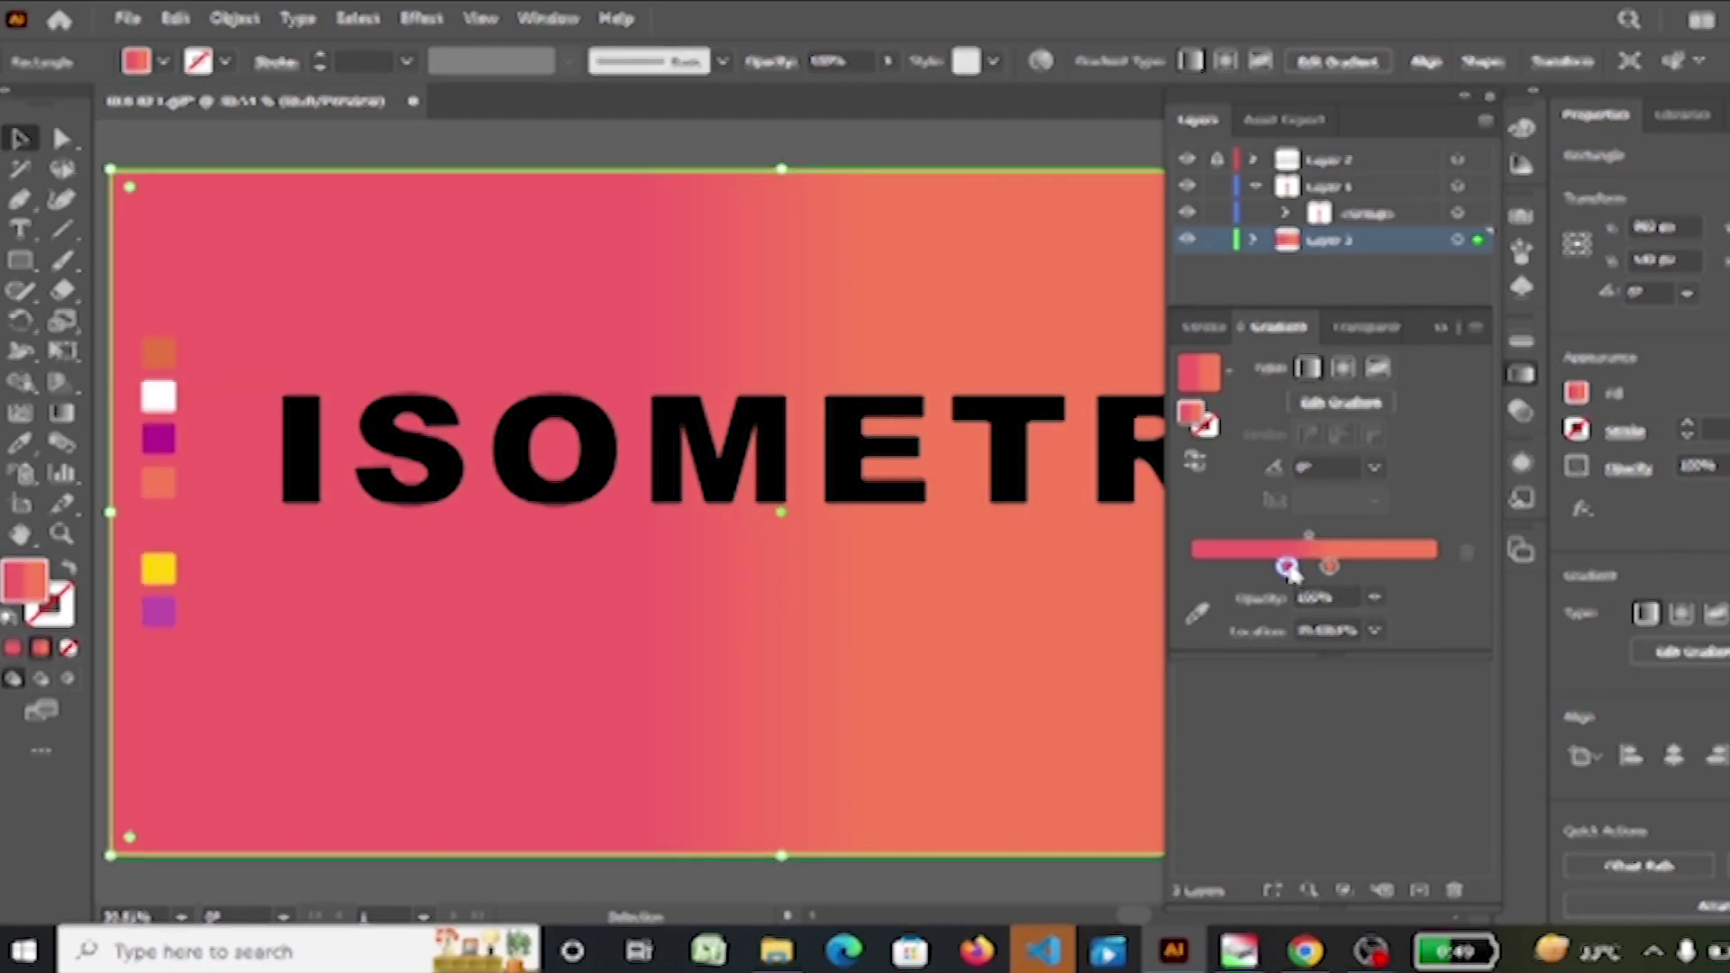
left_click_drag(1224, 566, 1222, 566)
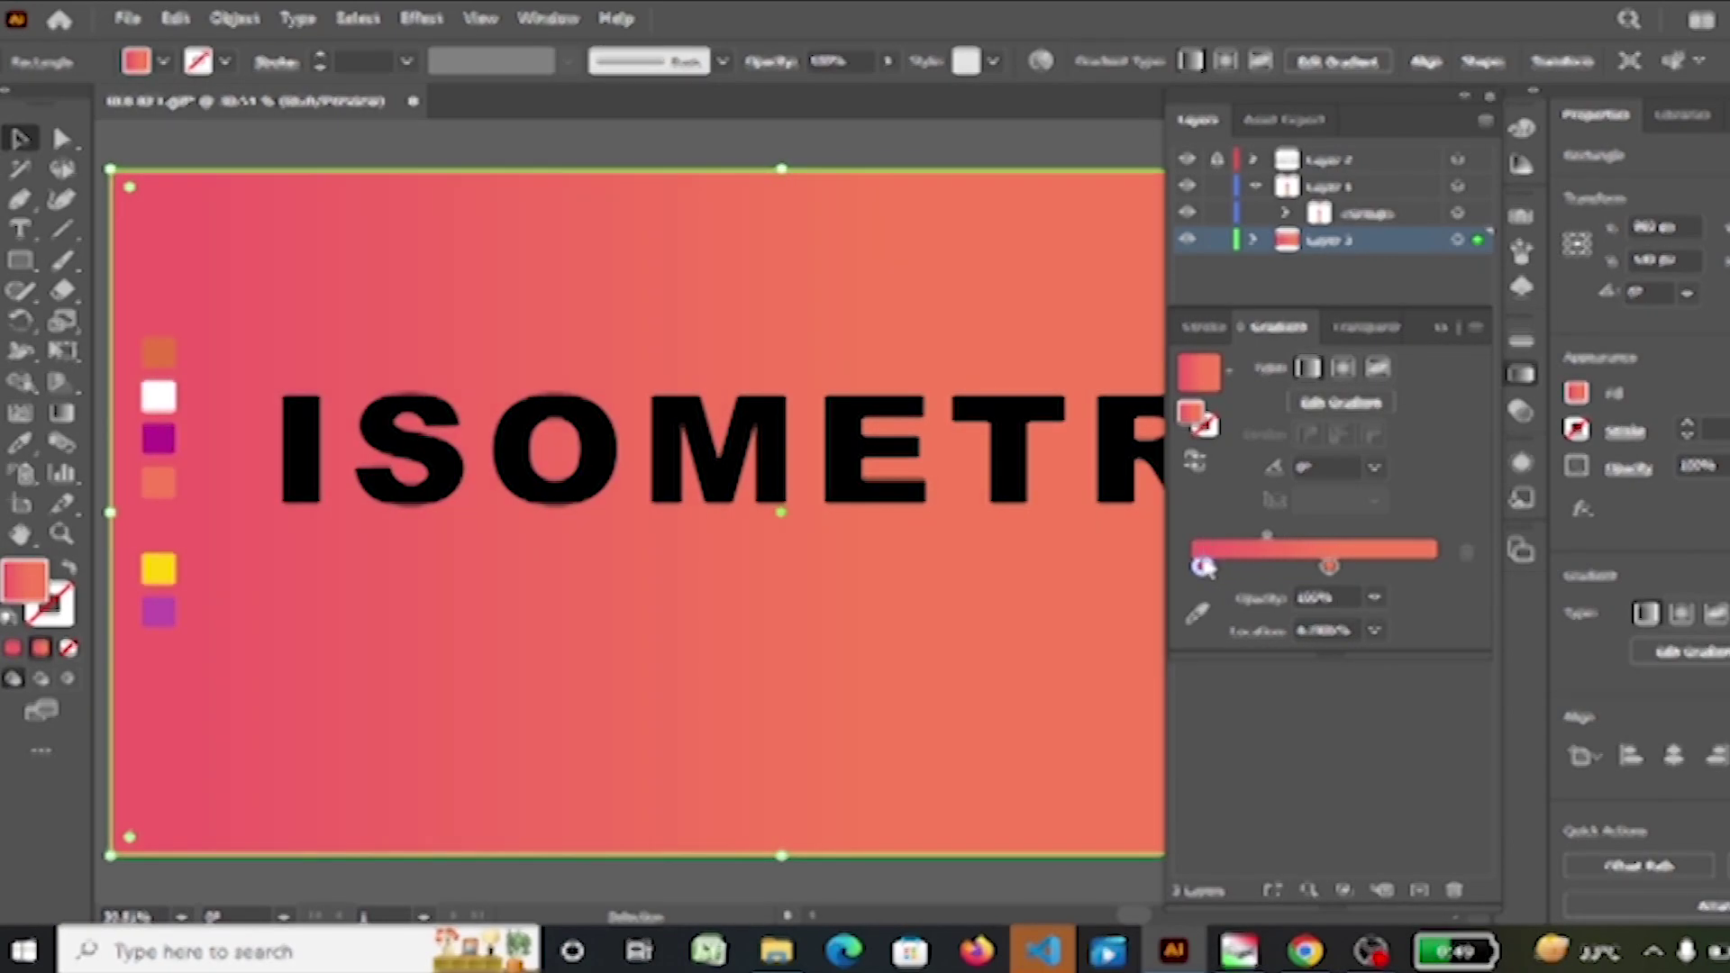
left_click(199, 160)
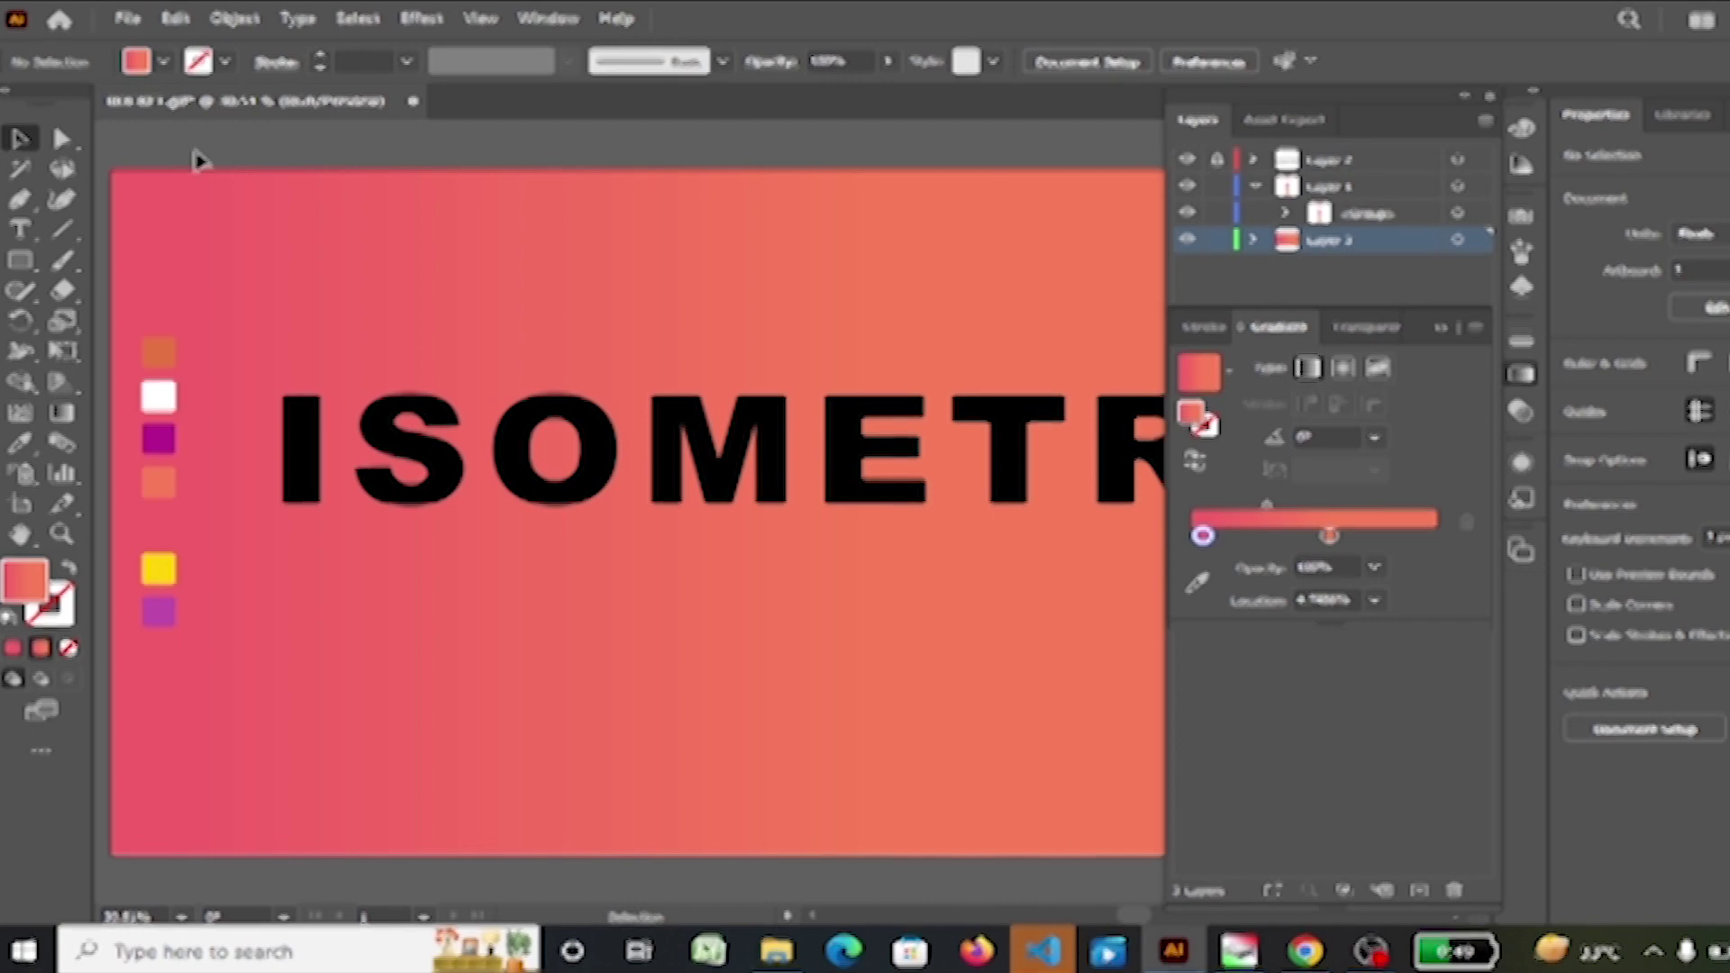
left_click(1476, 101)
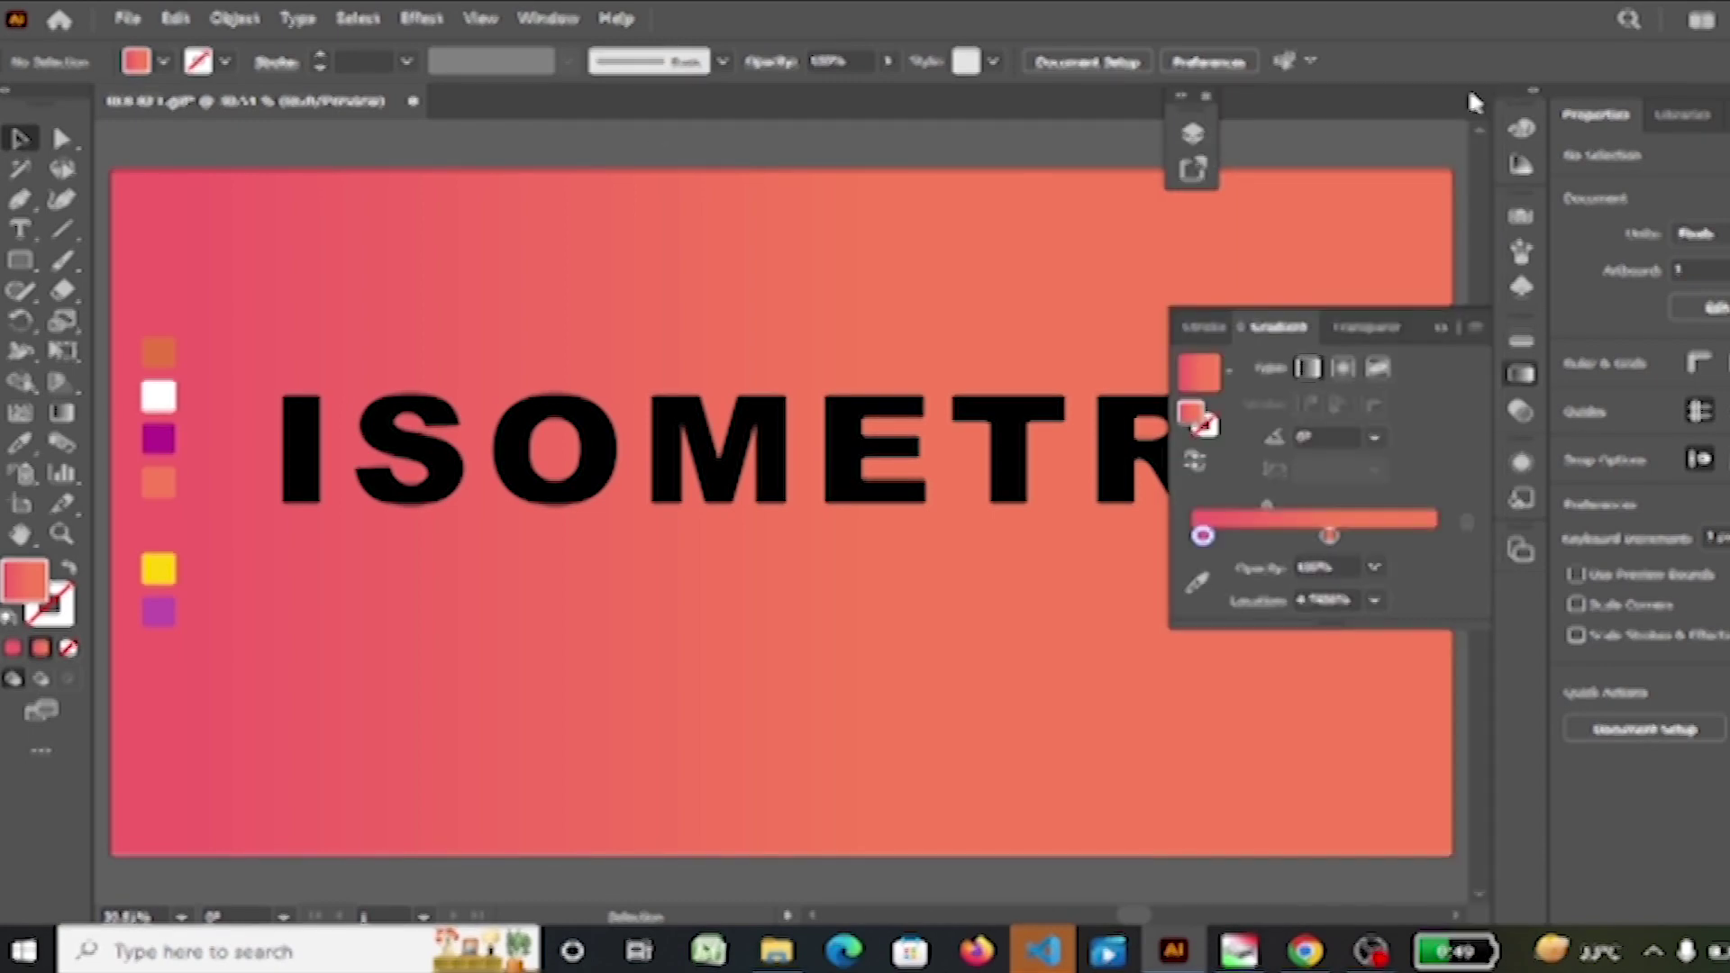
left_click(1439, 330)
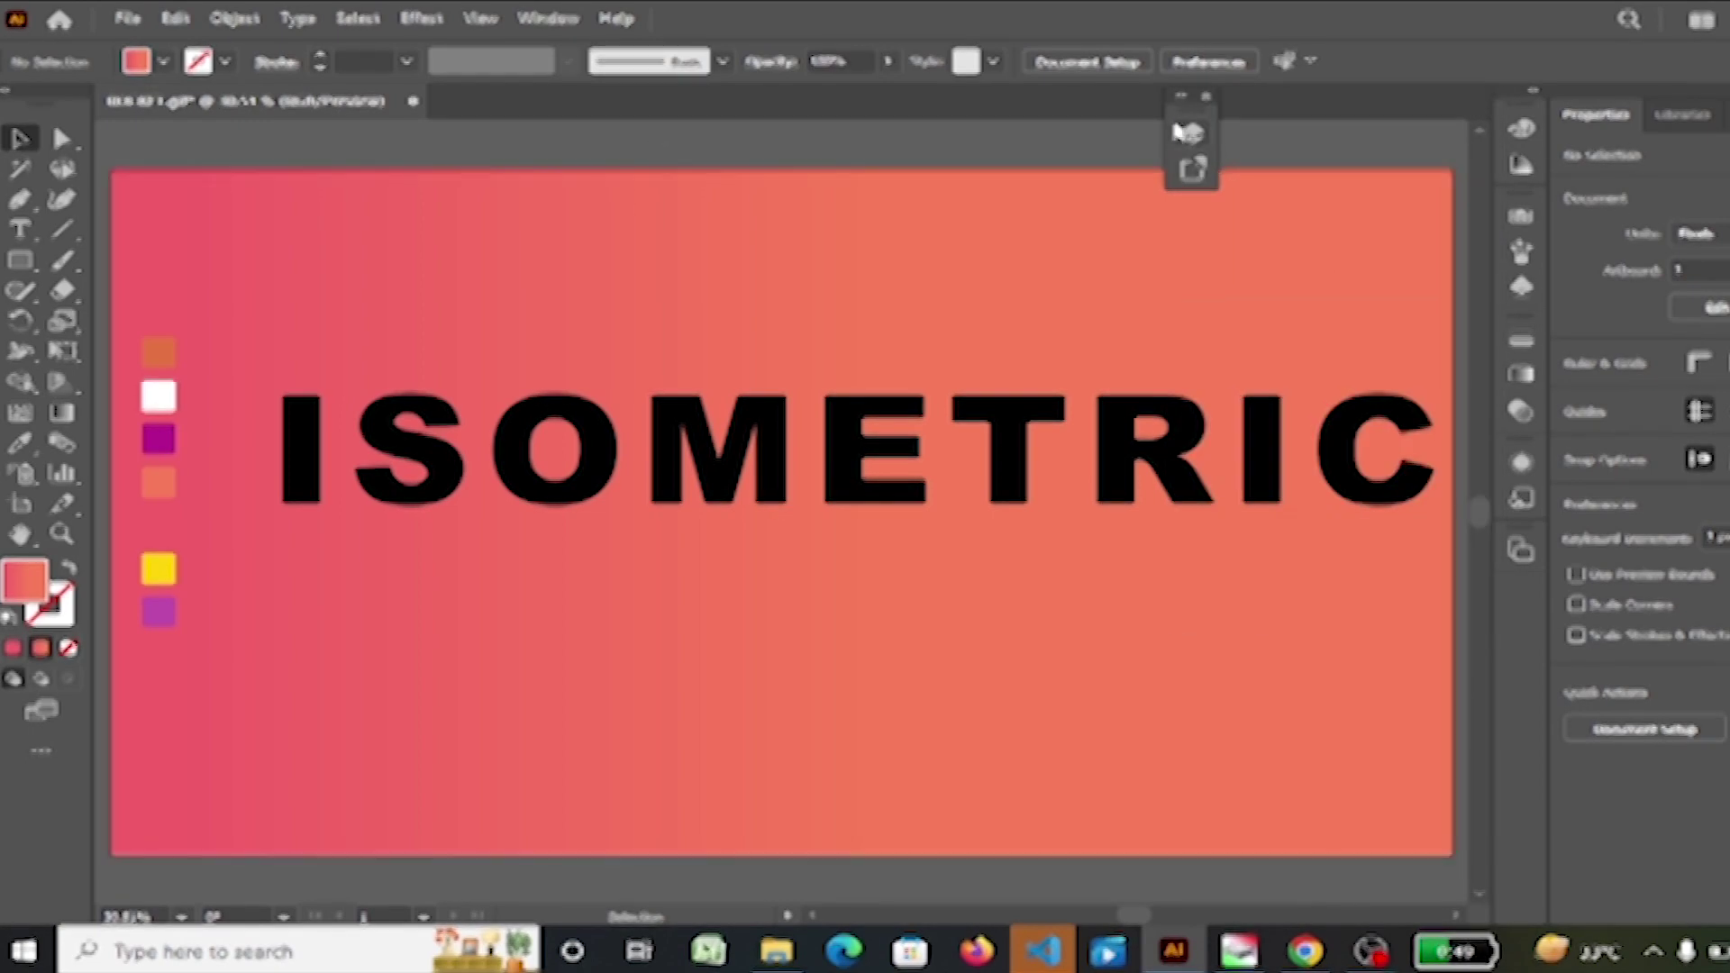
left_click_drag(1176, 132, 1293, 249)
left_click_drag(1526, 601, 1521, 598)
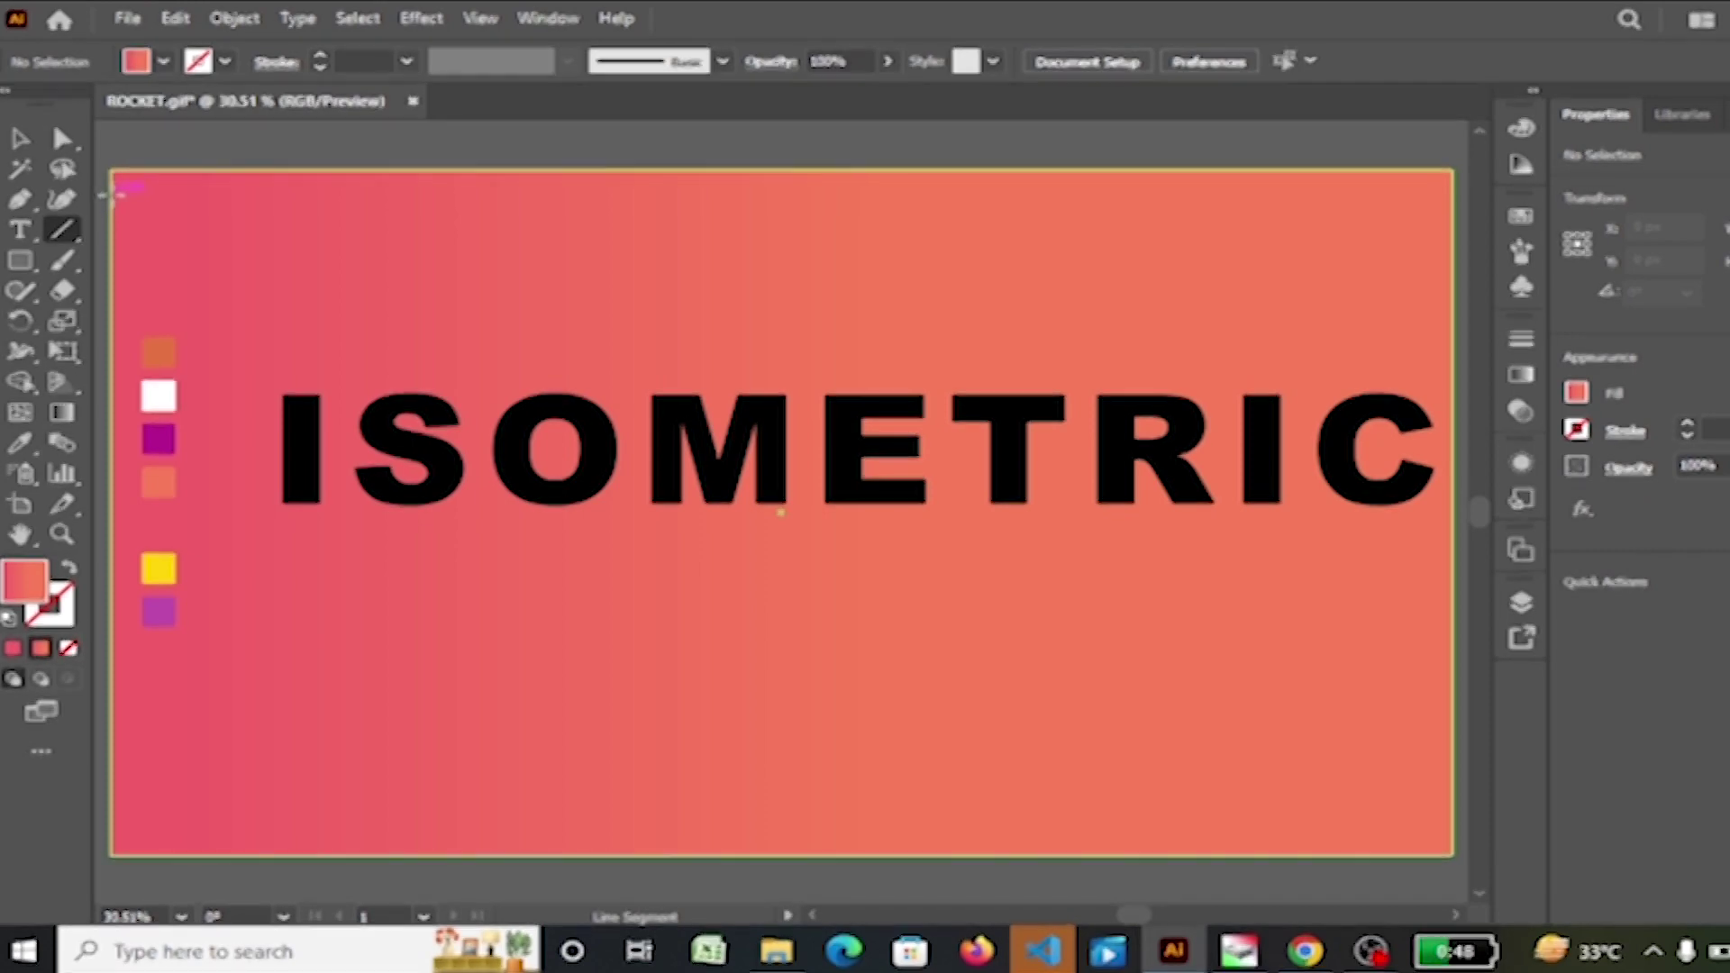
Step: Draw a straight horizontal line spanning the full width of the artboard top
mouse_move(110, 194)
left_mouse_down()
mouse_move(387, 241)
mouse_move(1306, 180)
mouse_move(1307, 197)
left_mouse_up()
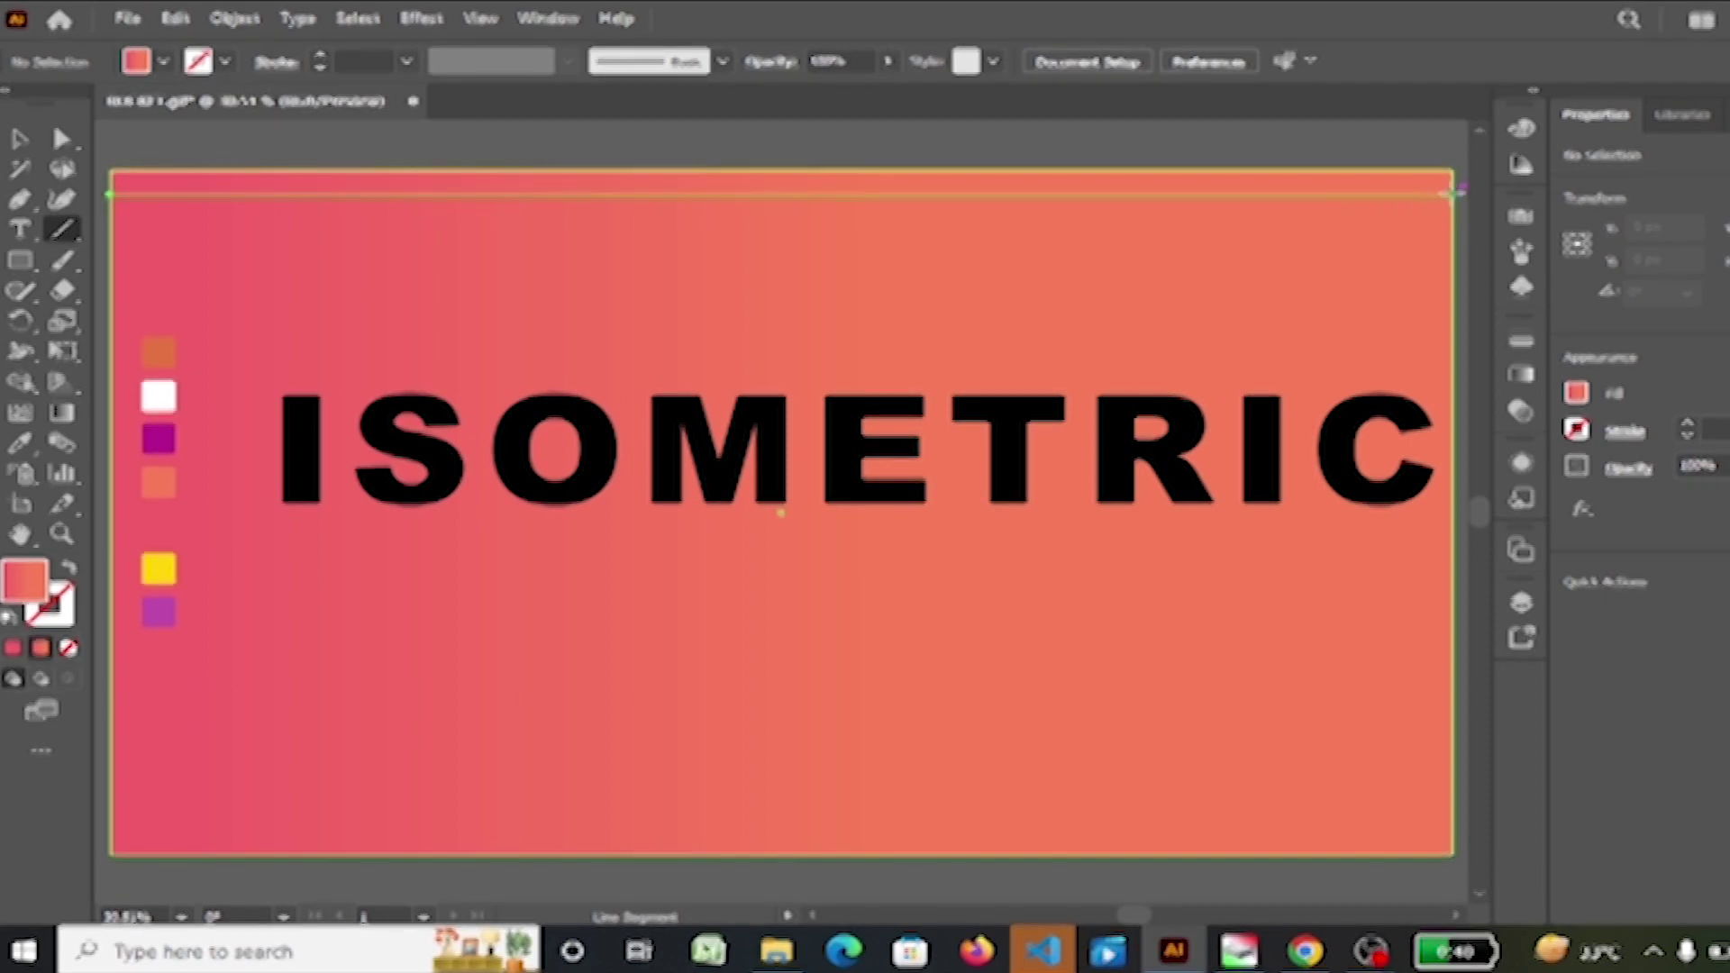
left_click_drag(1453, 193, 1453, 192)
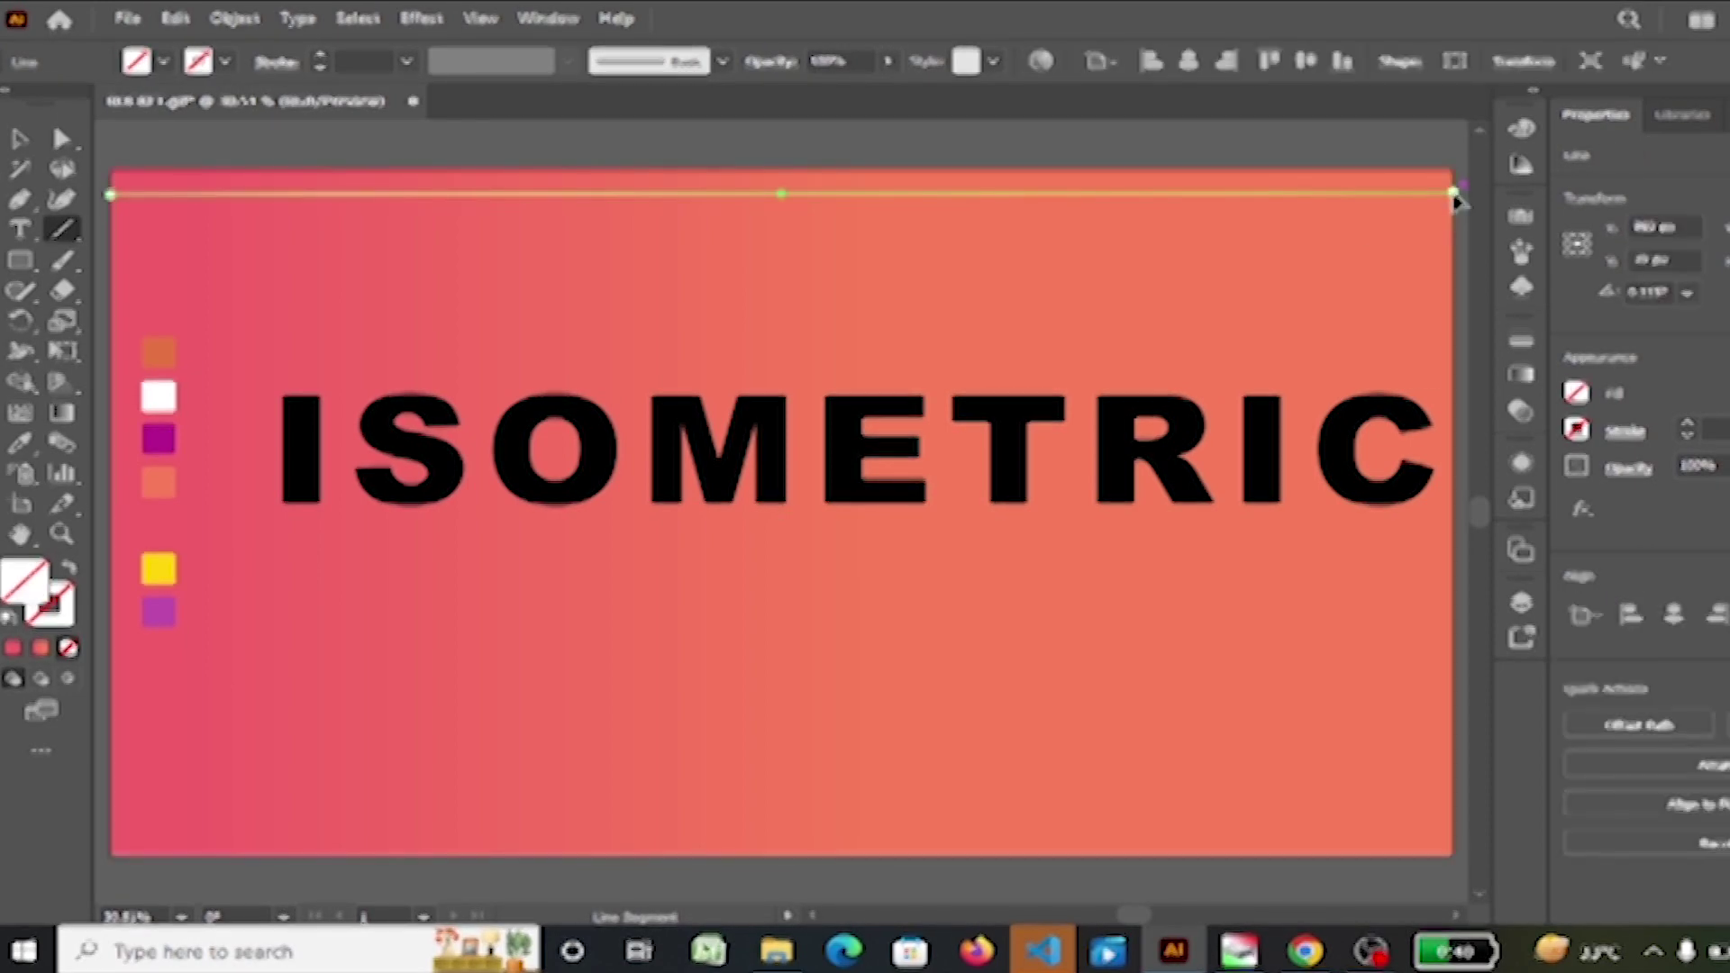
left_click(421, 18)
left_click(432, 20)
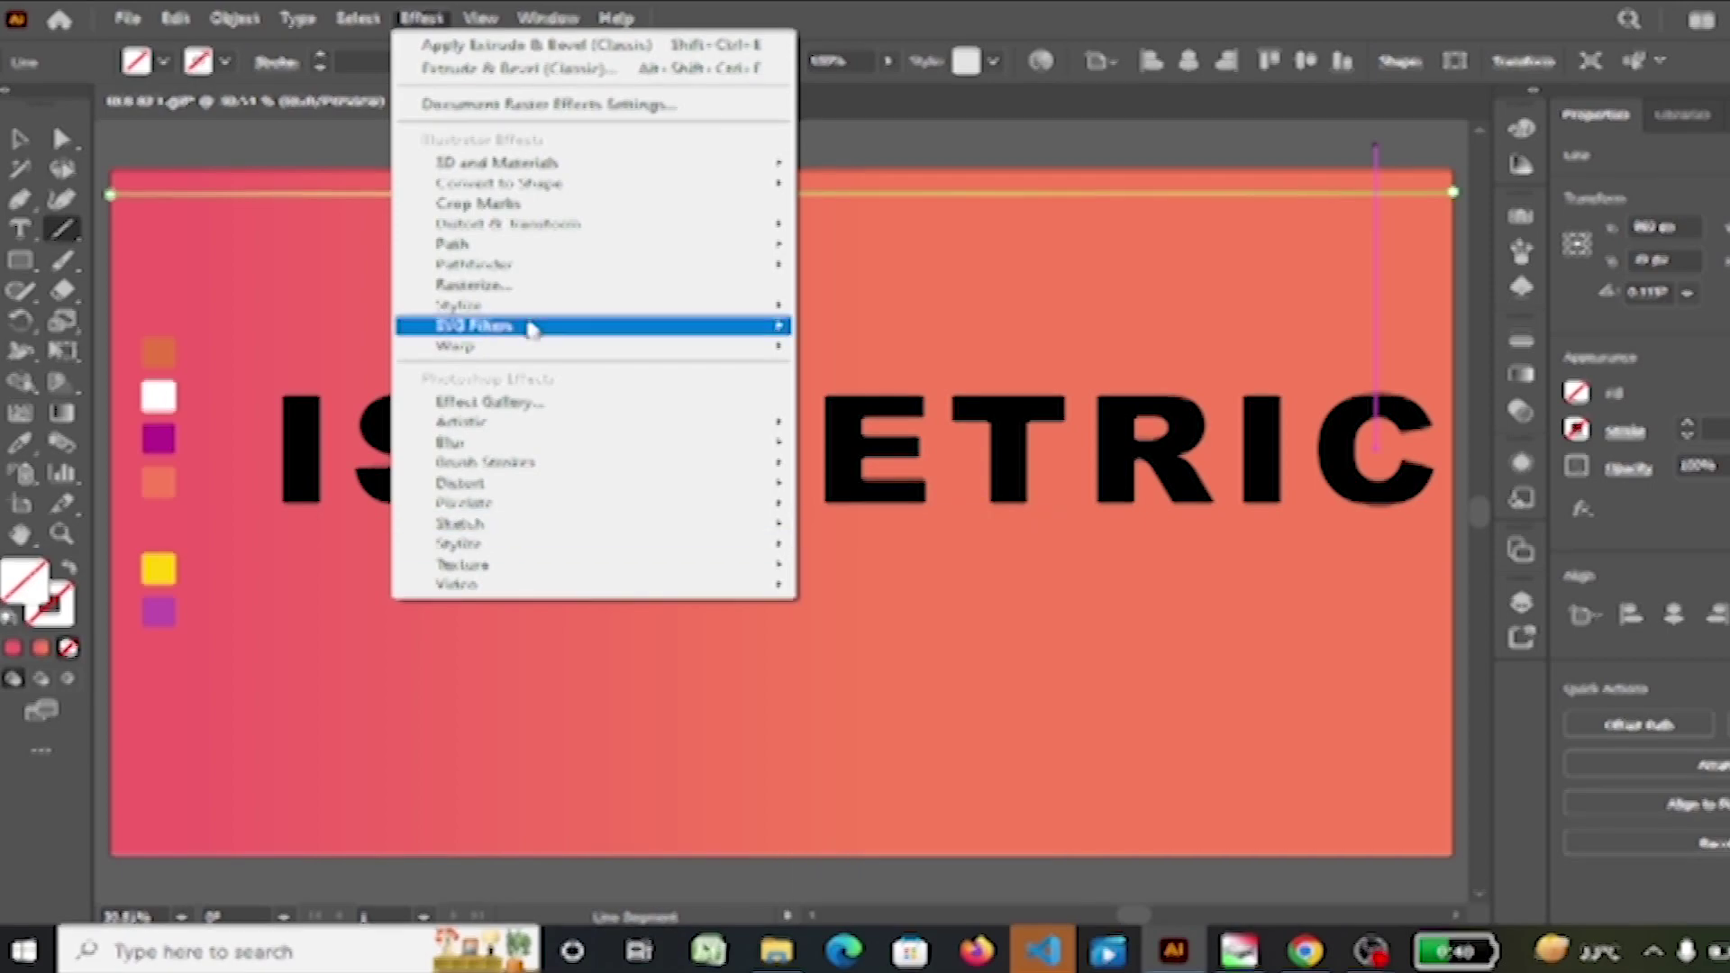
mouse_move(508, 223)
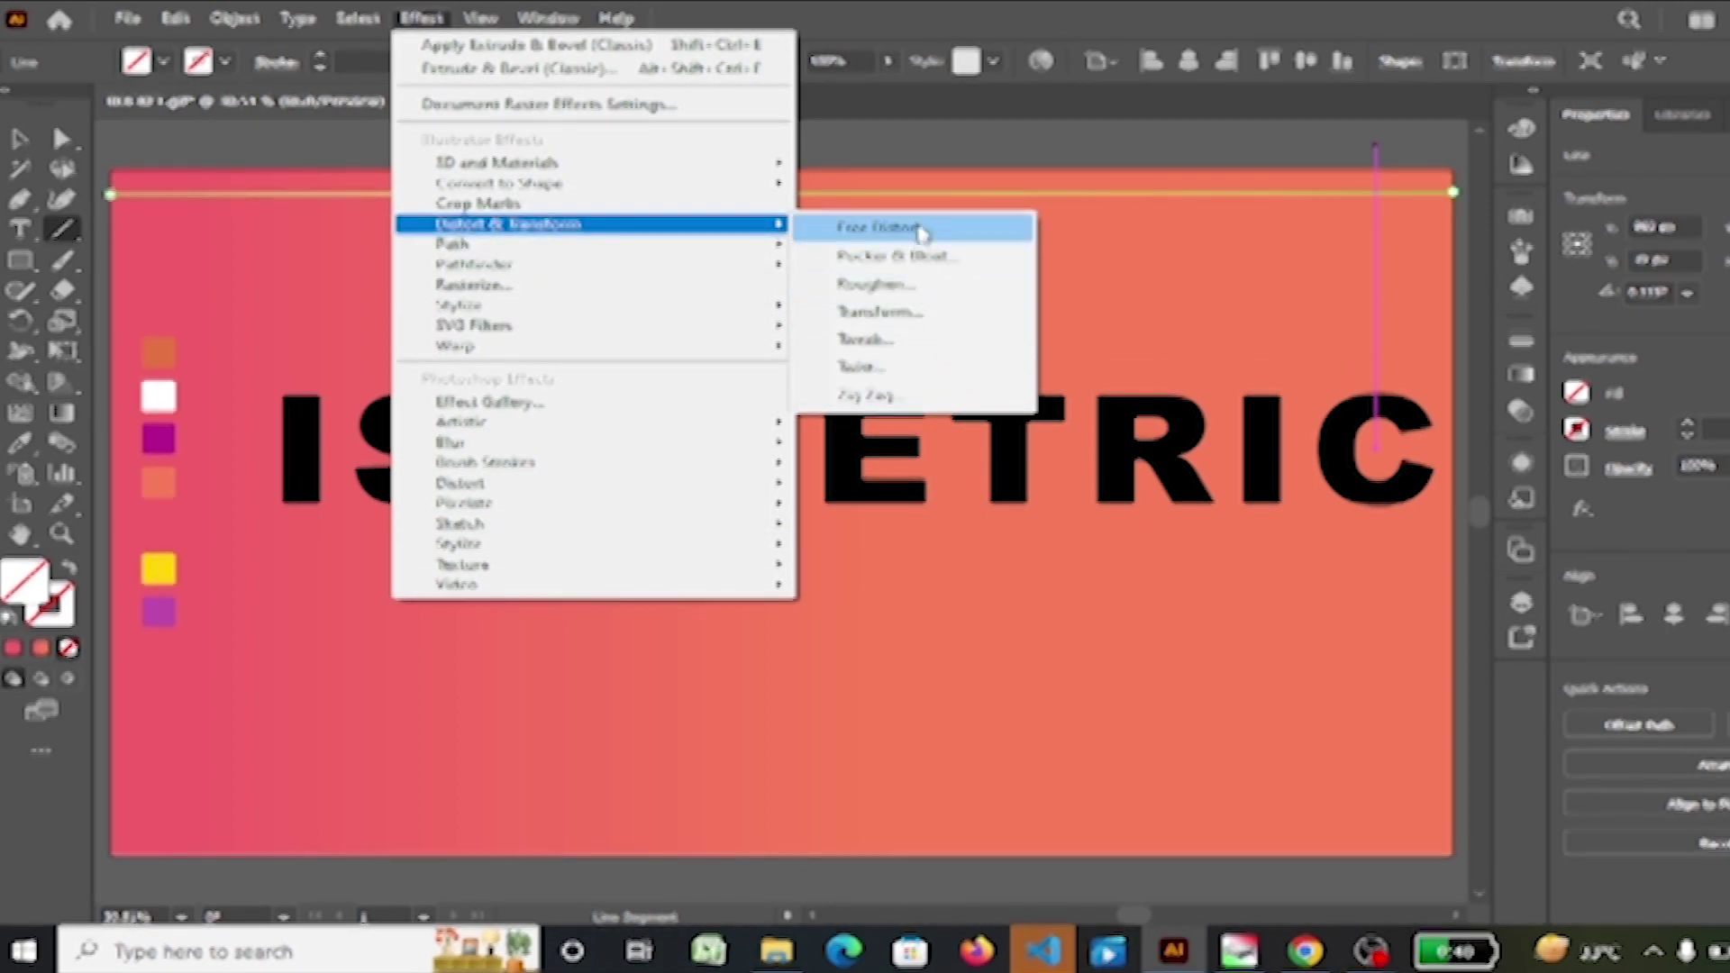
Step: Cancel the Tweak effect and give the line a purple stroke
left_click(926, 353)
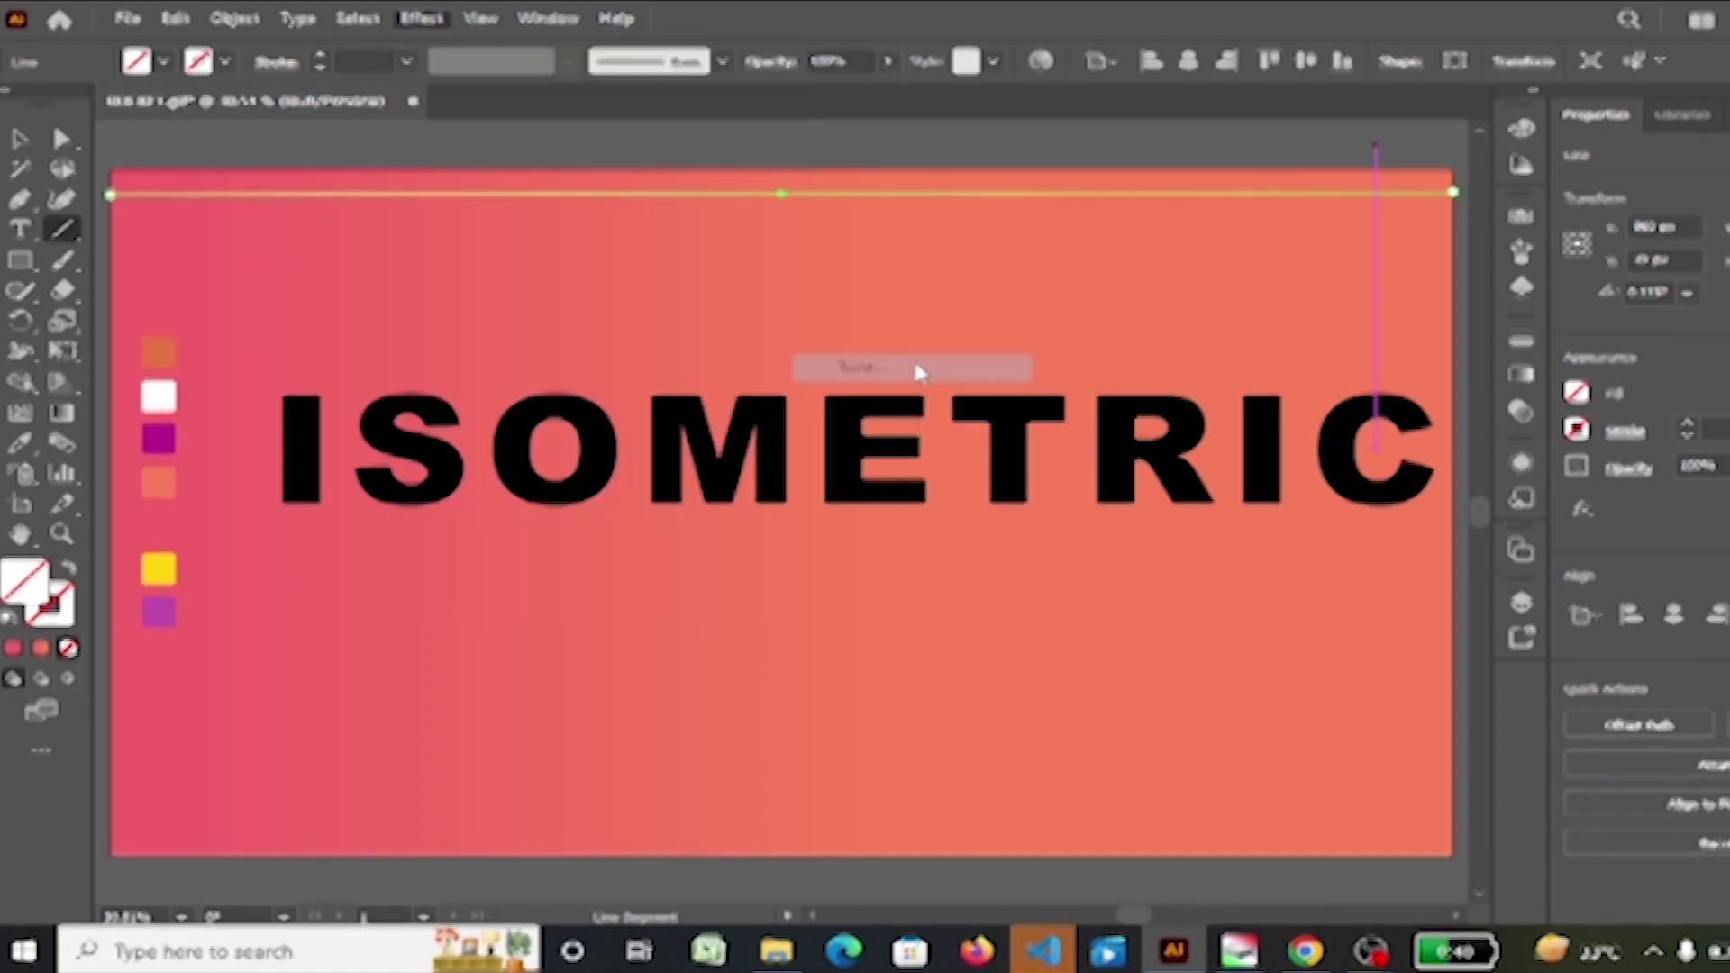
left_click(1069, 498)
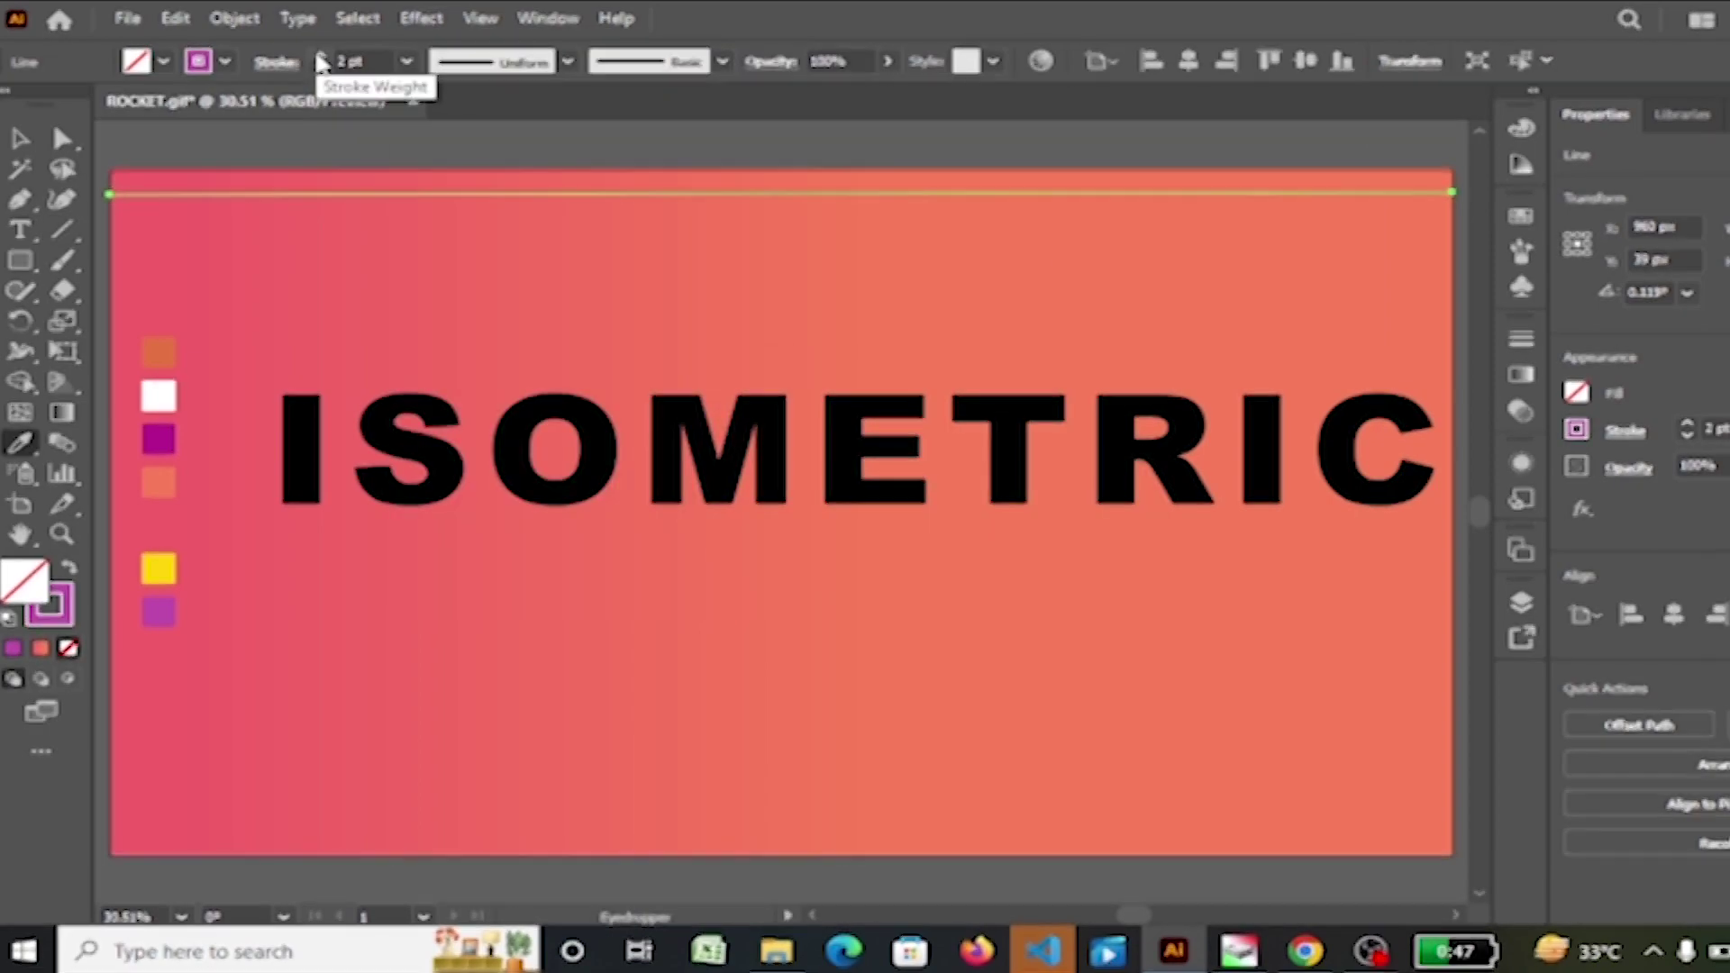
left_click(424, 18)
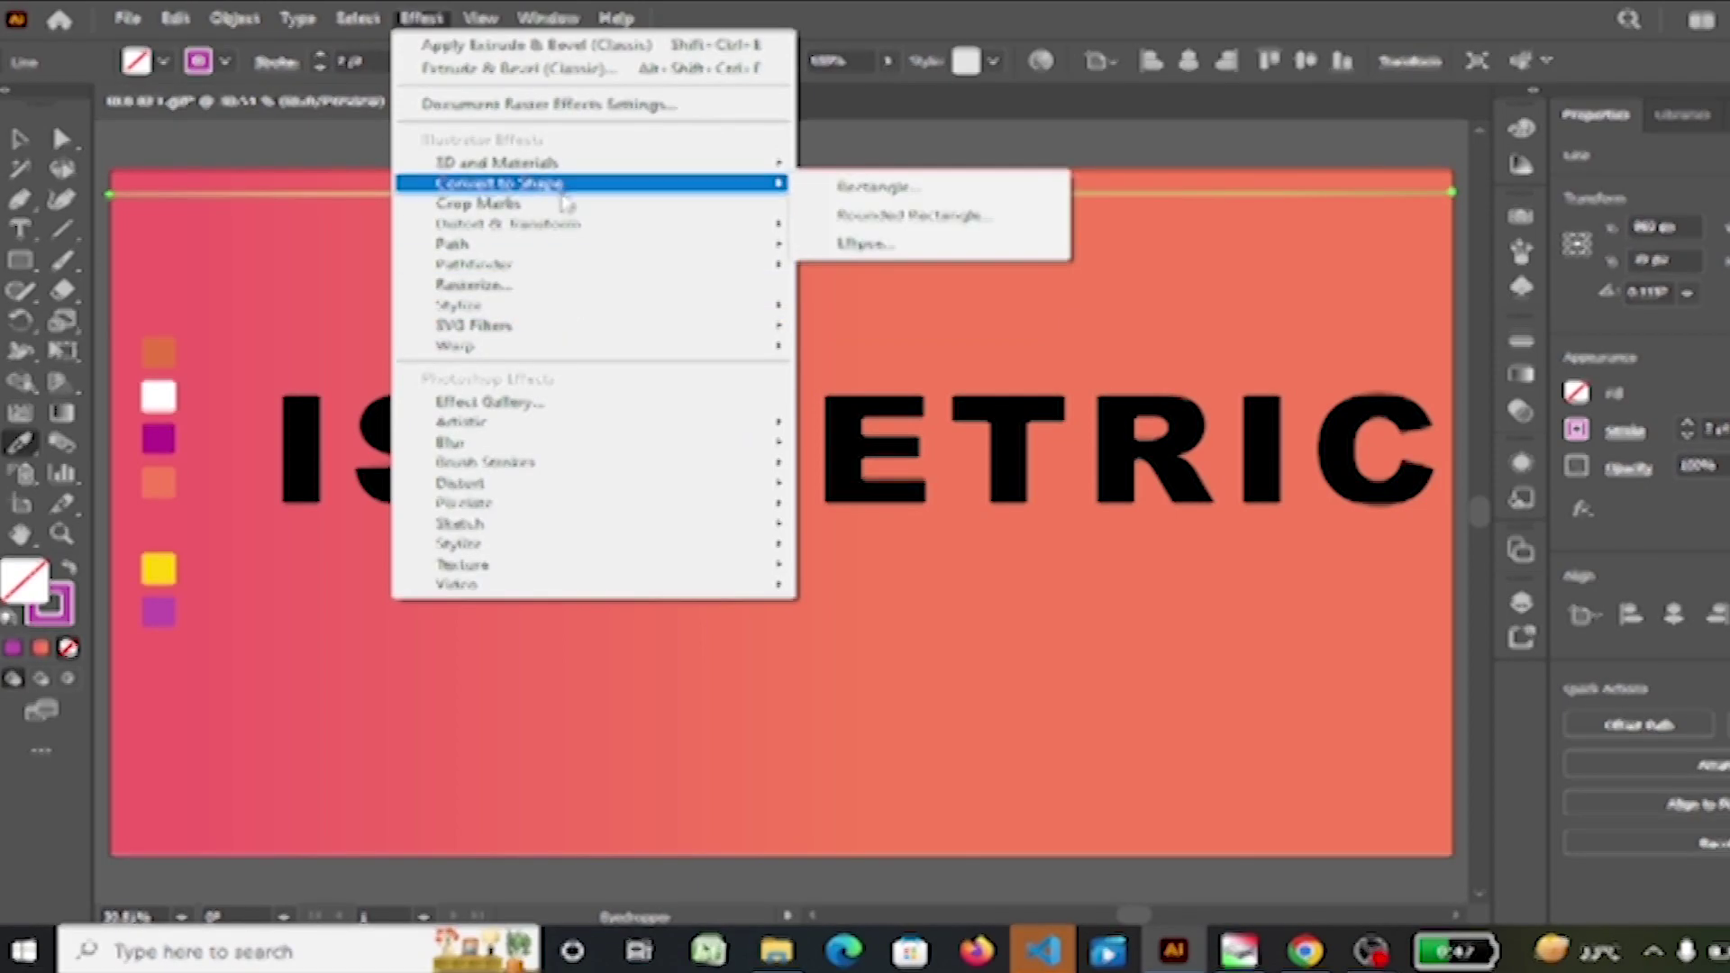
mouse_move(509, 223)
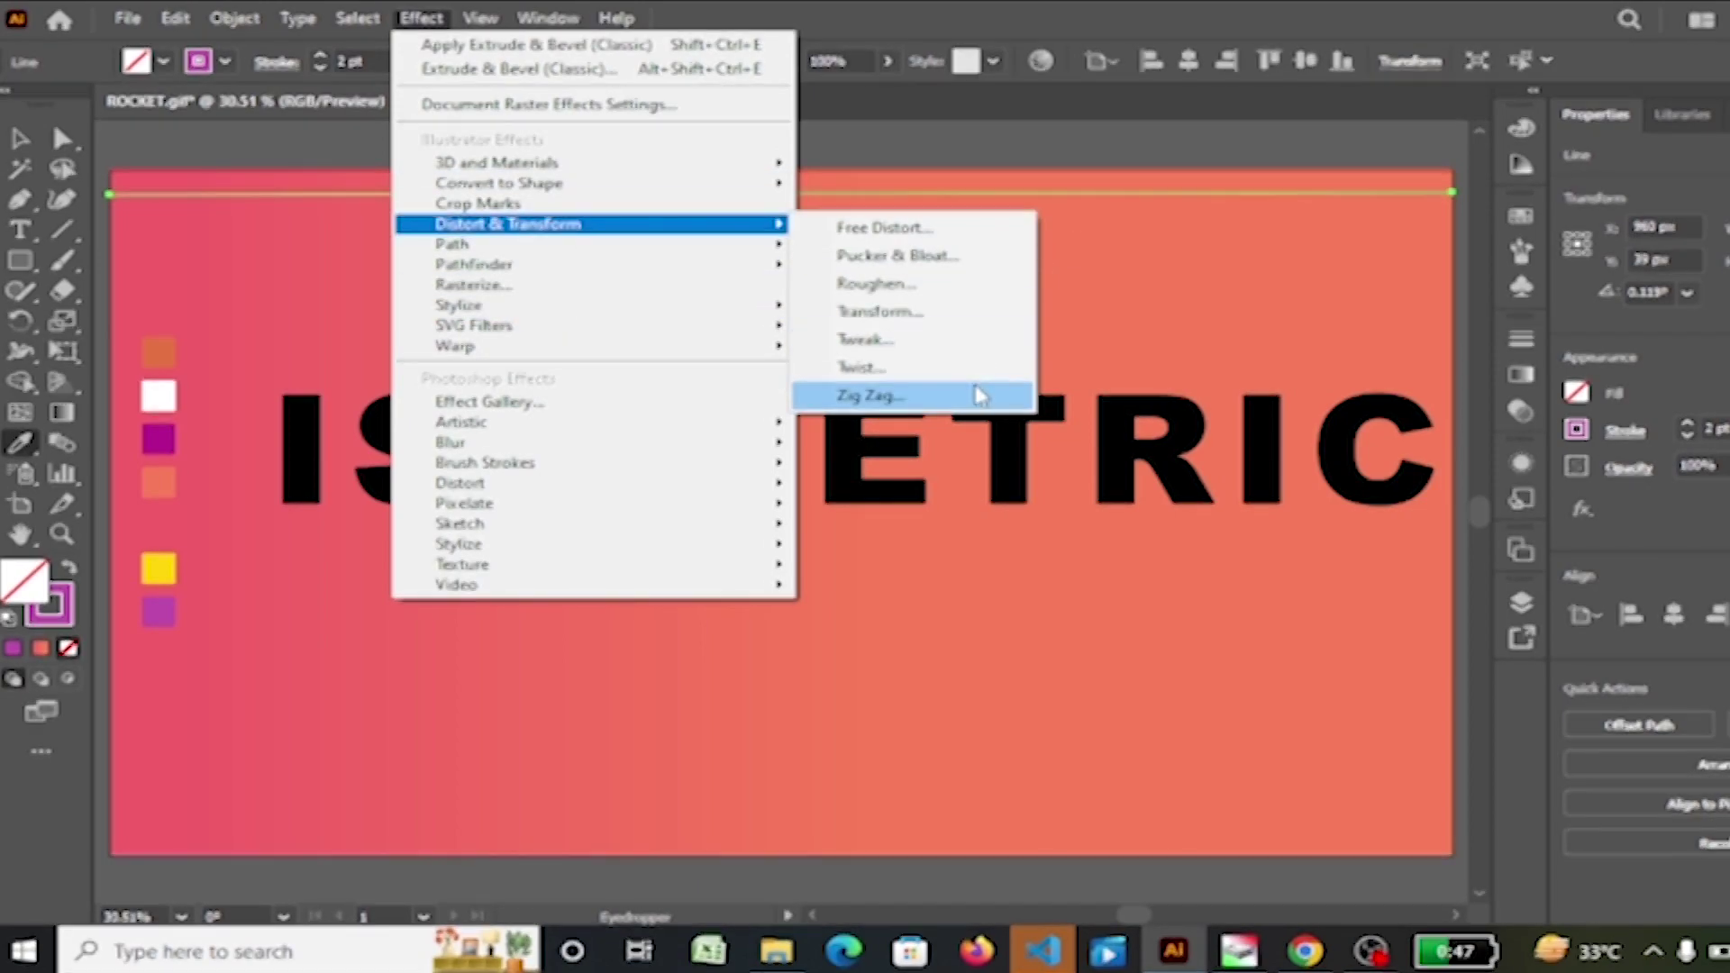
Step: Apply a Zig Zag effect with 24 px absolute size and Smooth points
left_click(980, 395)
left_click_drag(897, 371, 921, 370)
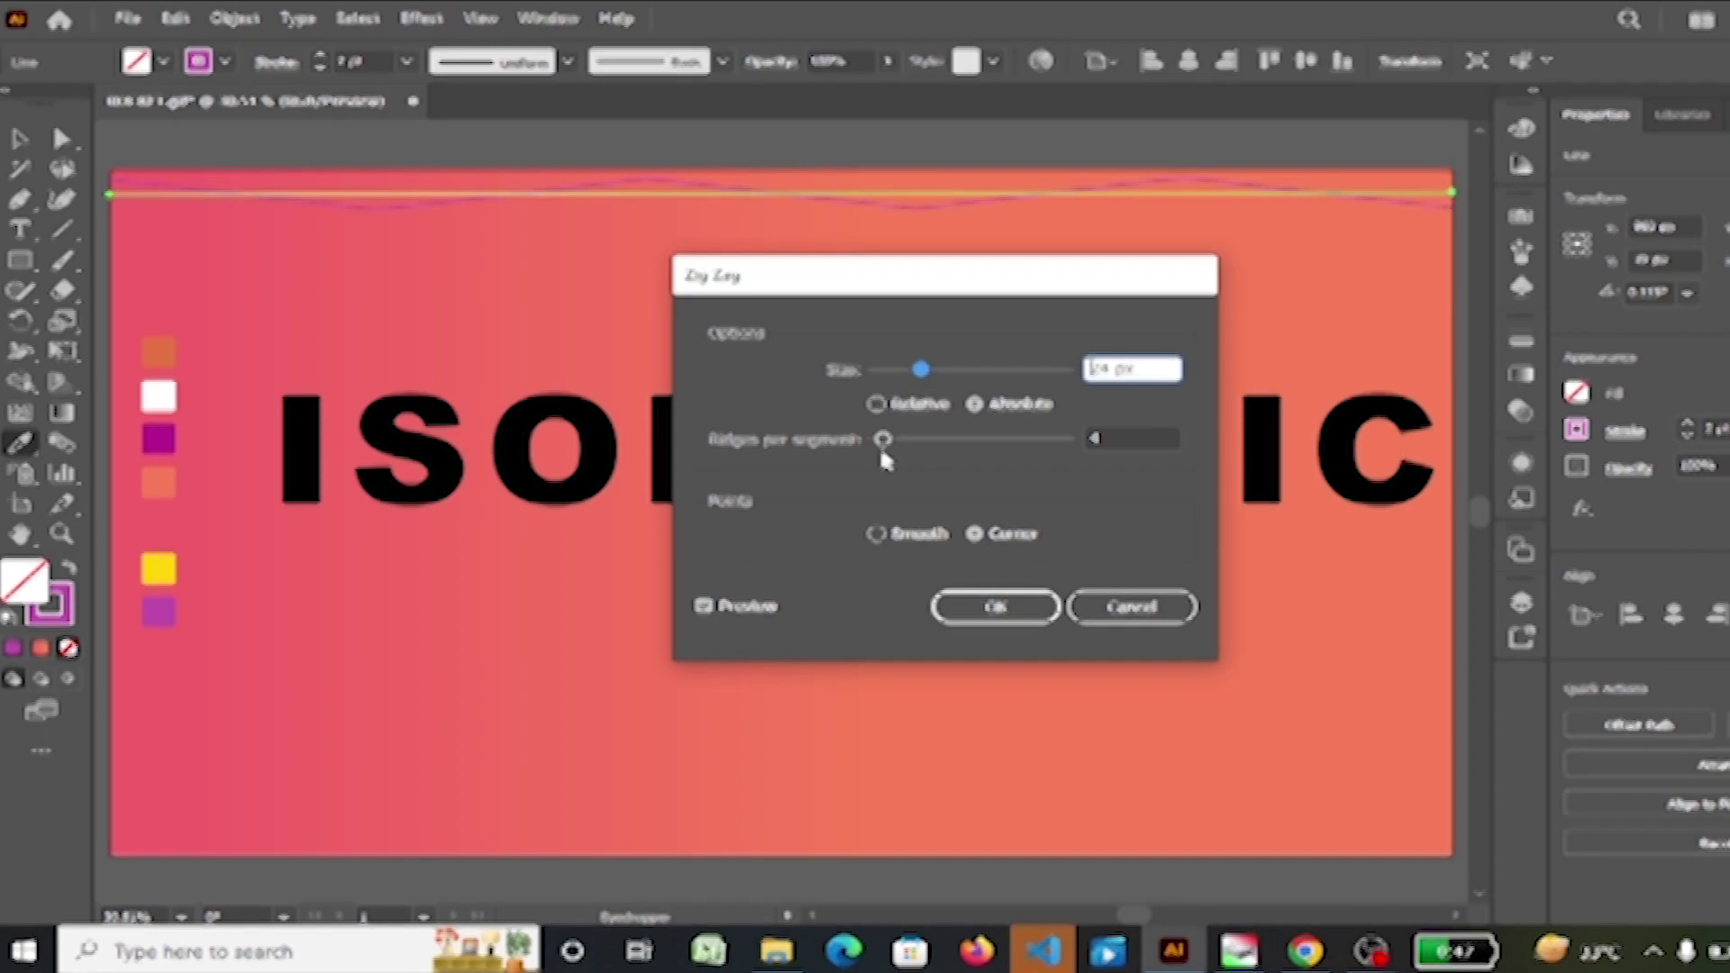
left_click(875, 403)
left_click(976, 404)
left_click_drag(883, 439, 889, 440)
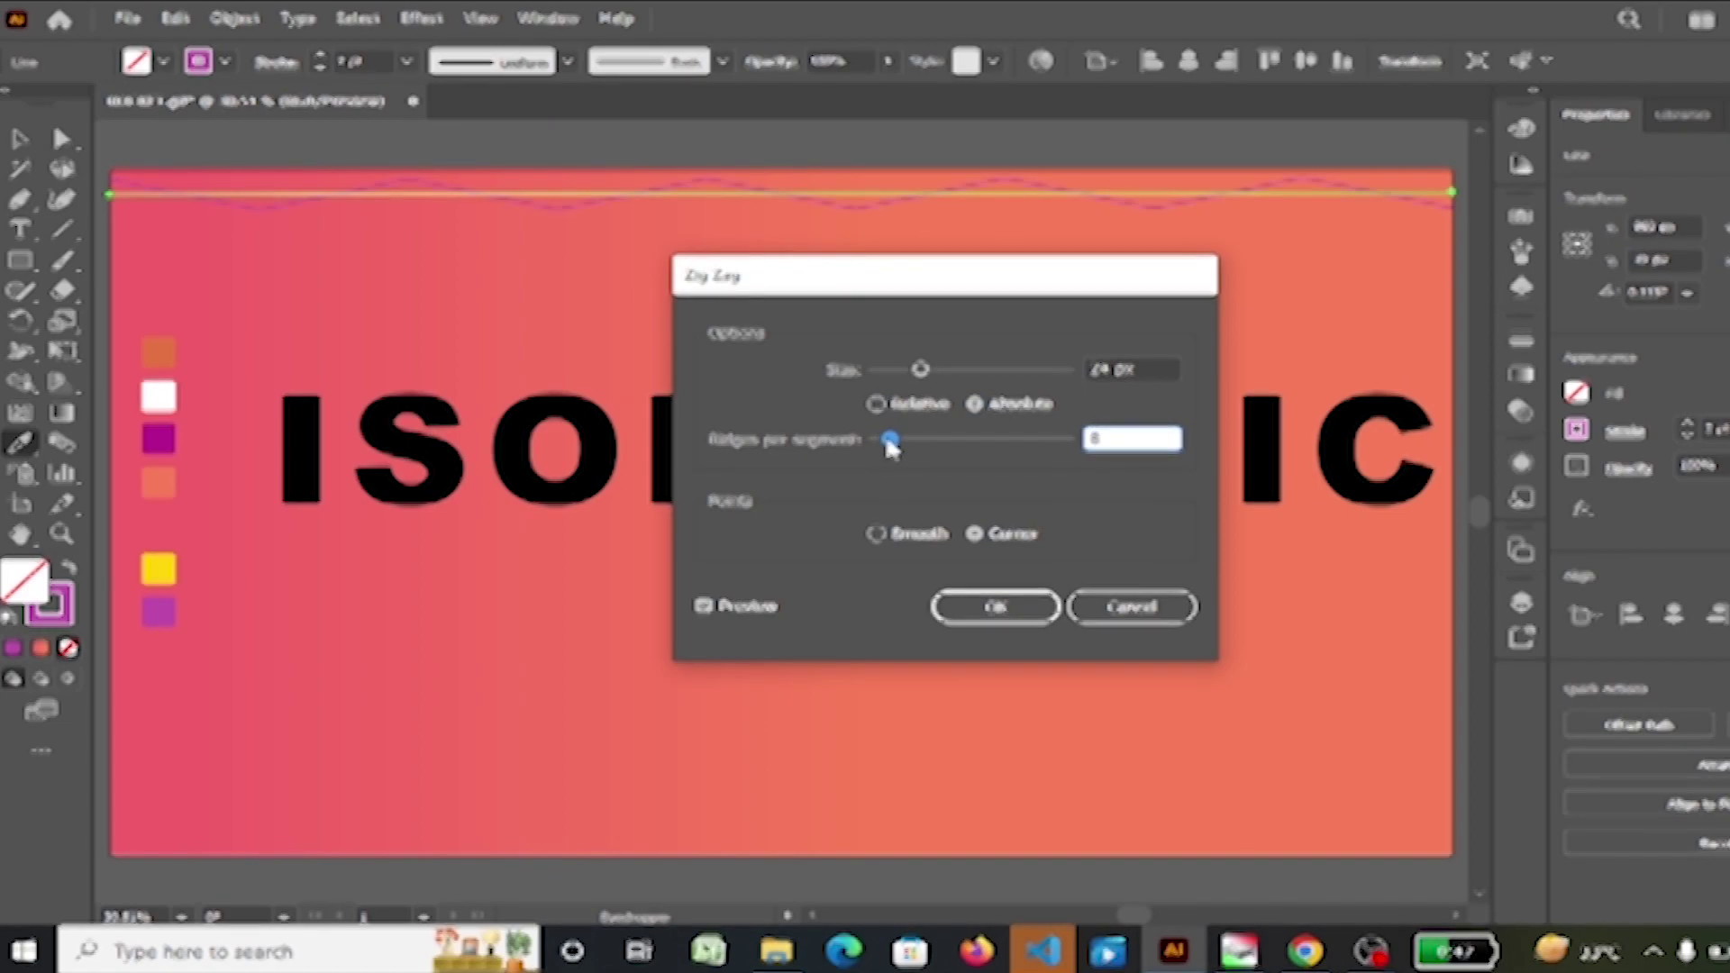
left_click(875, 535)
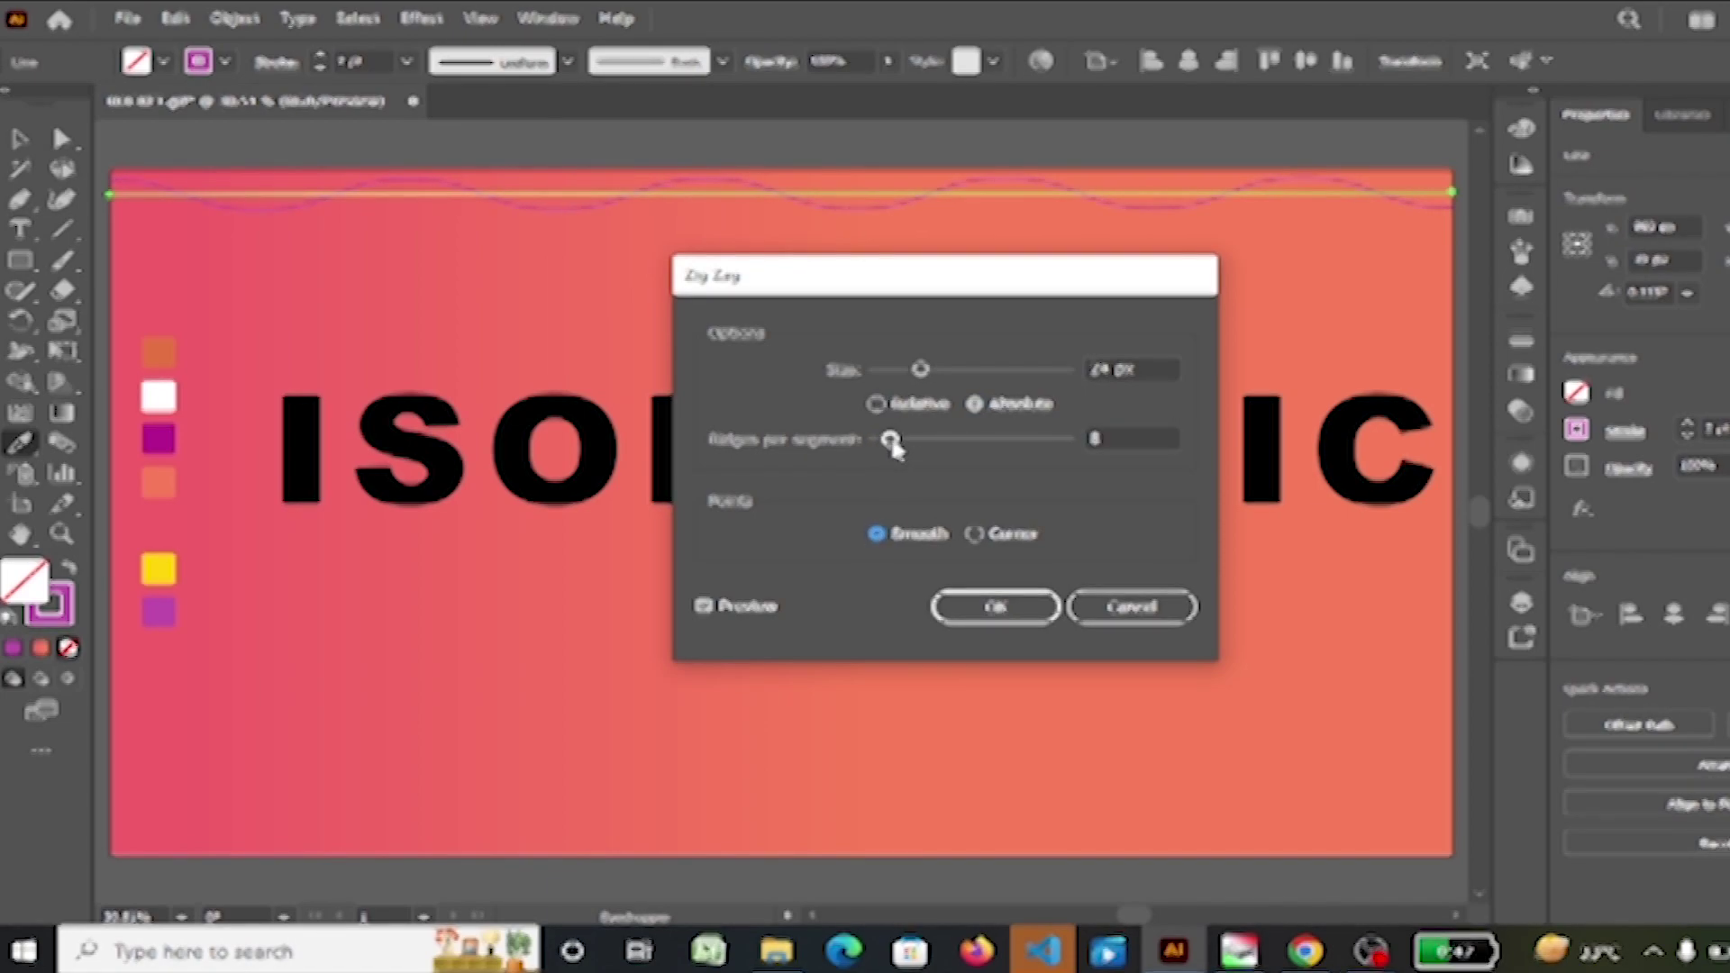
left_click_drag(890, 440, 884, 440)
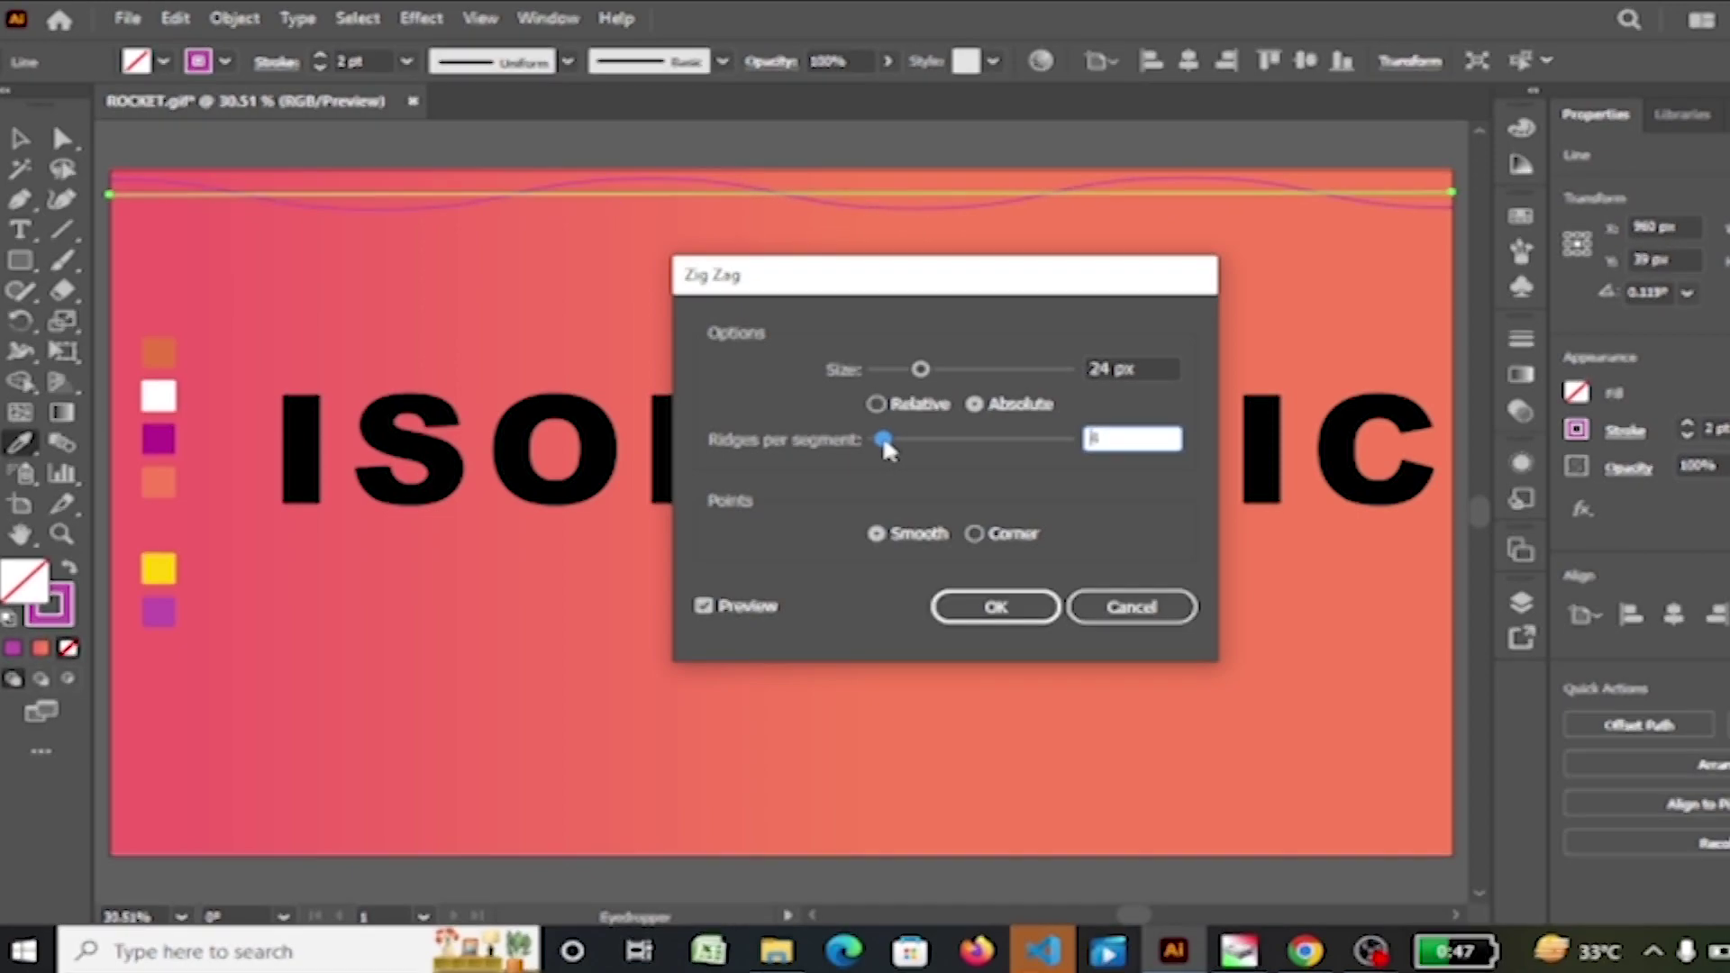
left_click_drag(884, 441, 922, 439)
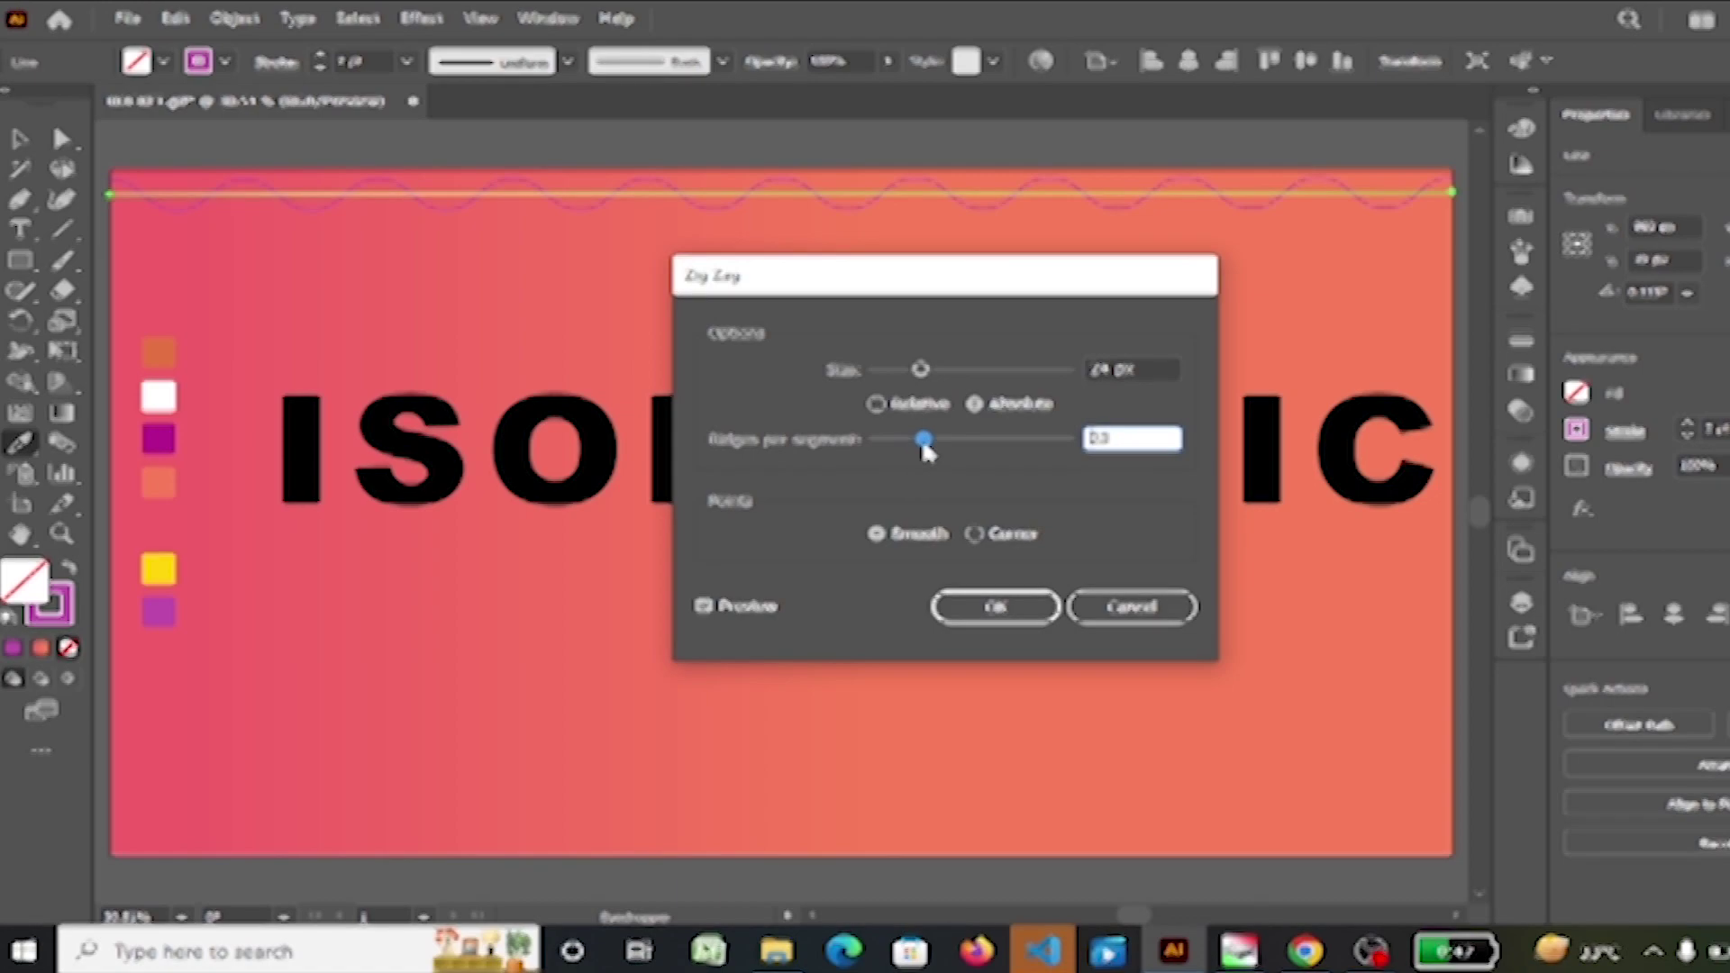
left_click(995, 610)
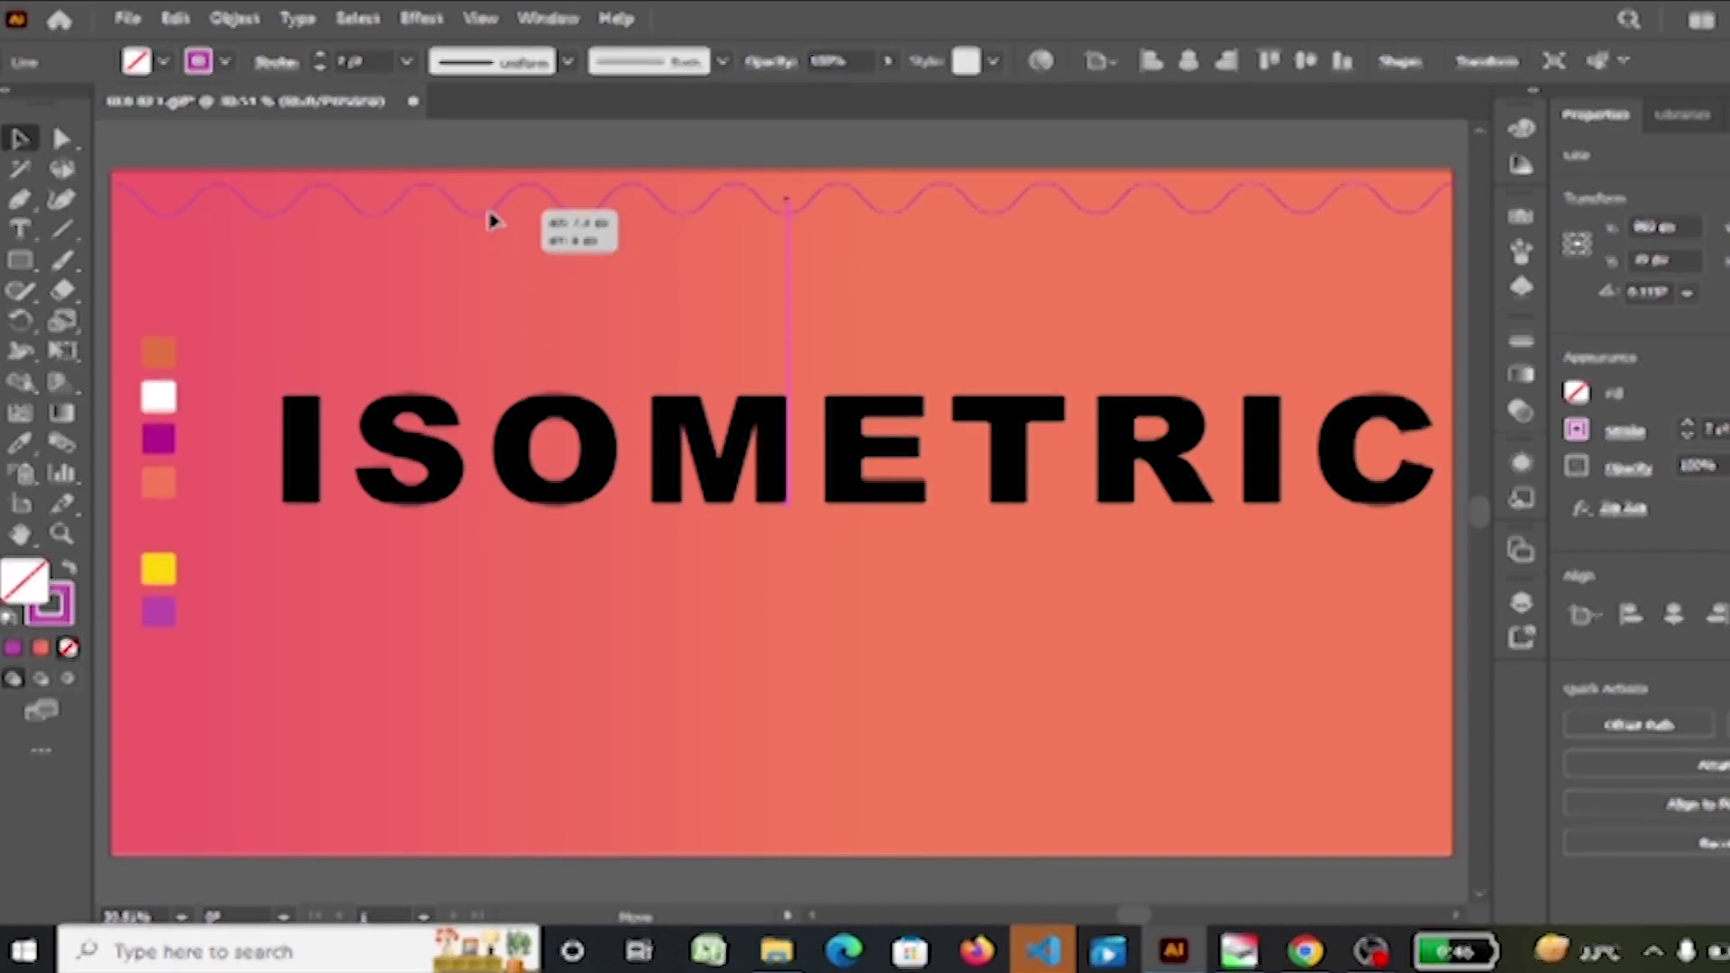
Step: Alt-drag a copy of the wavy line just below it and repeat with Ctrl+D twice
left_click_drag(494, 222, 512, 237)
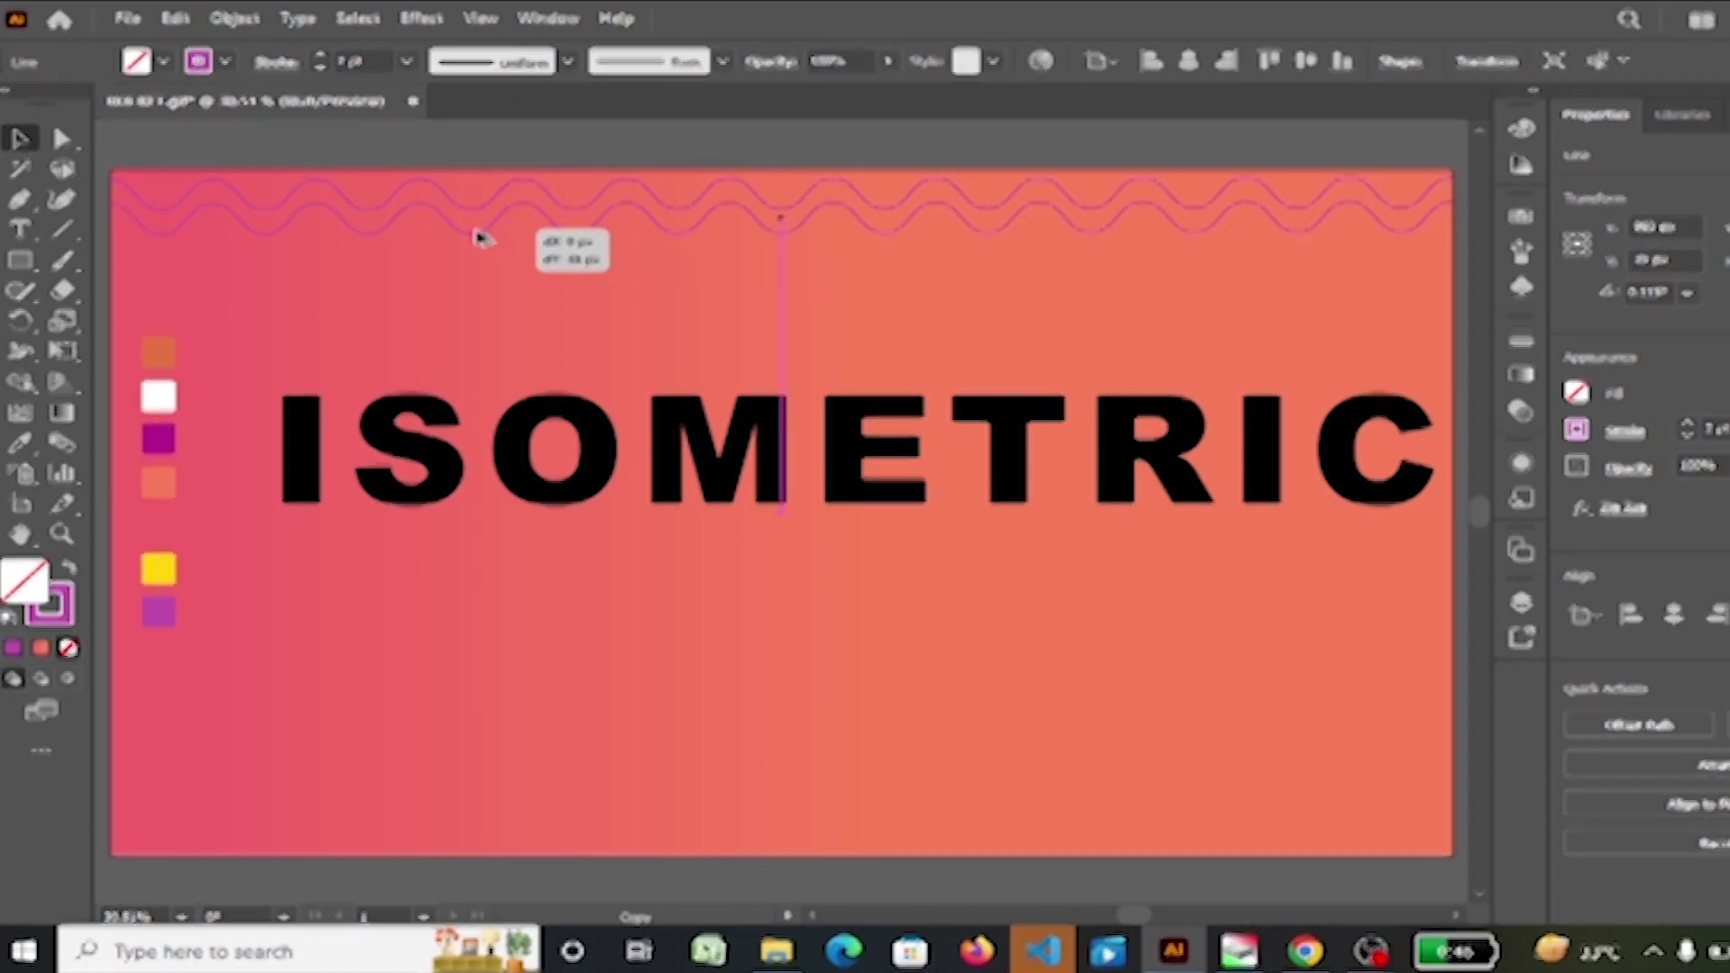
left_click_drag(480, 238, 485, 242)
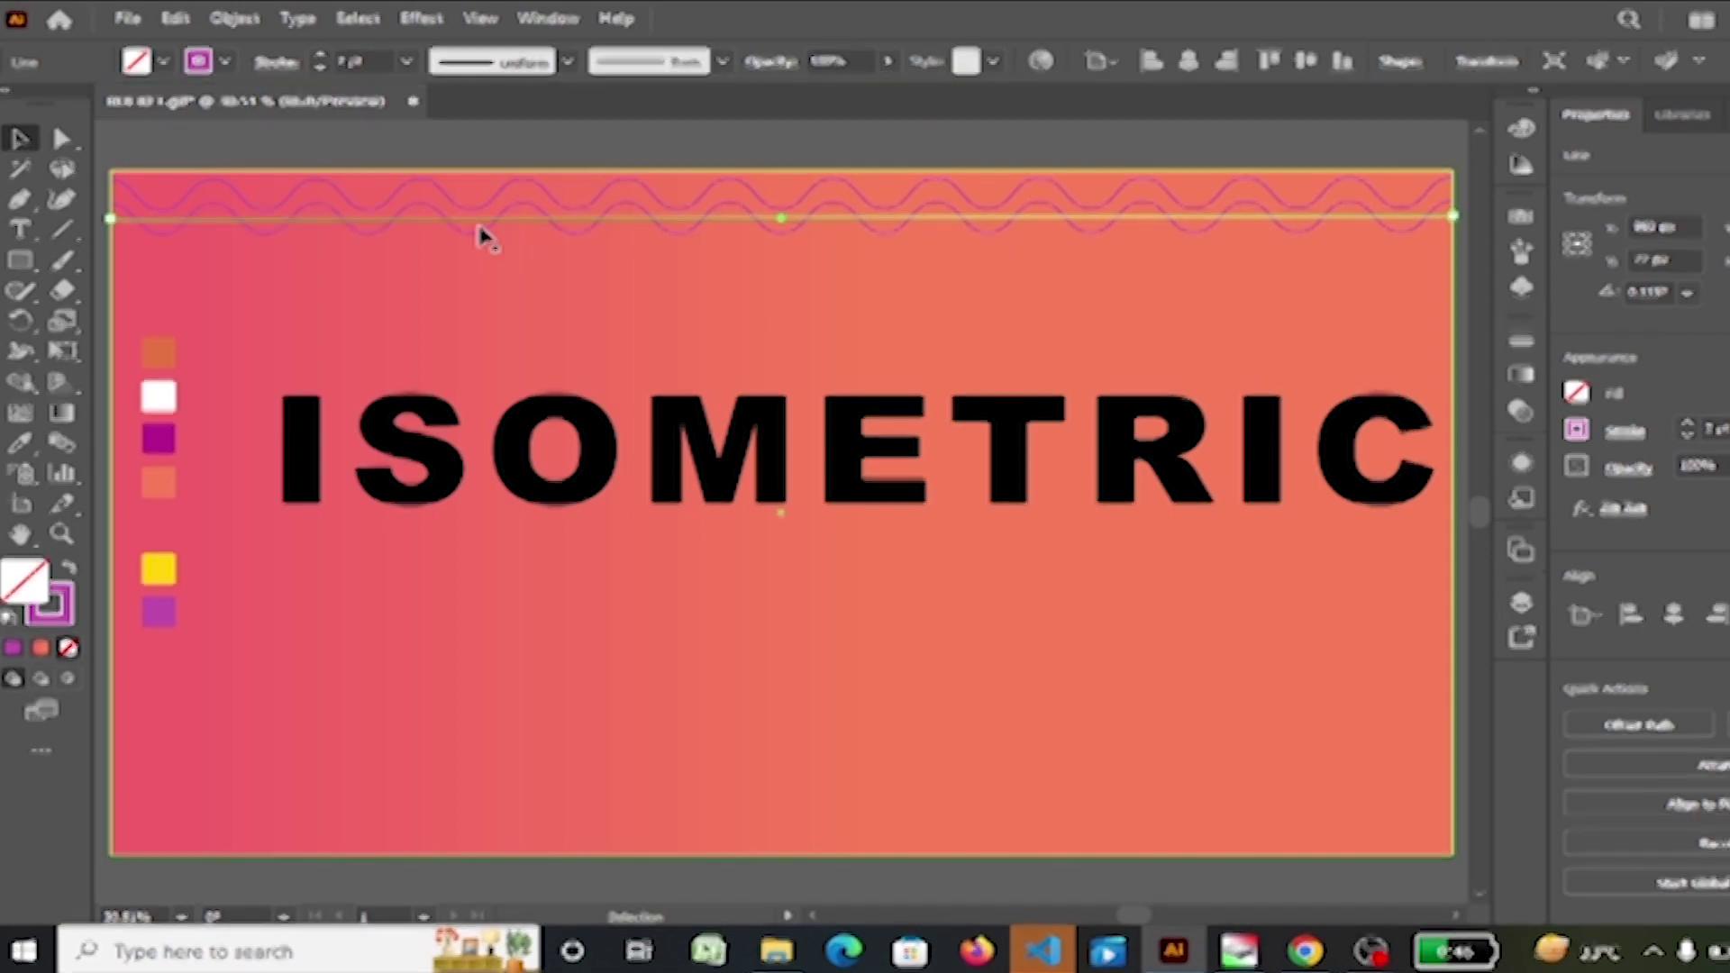
key("ctrl+d")
key("ctrl+d")
key("ctrl+d")
key("ctrl+d")
key("ctrl+d")
key("ctrl+d")
key("ctrl+d")
key("ctrl+d")
key("ctrl+d")
key("ctrl+d")
key("ctrl+d")
key("ctrl+d")
key("ctrl+d")
key("ctrl+d")
key("ctrl+d")
key("ctrl+d")
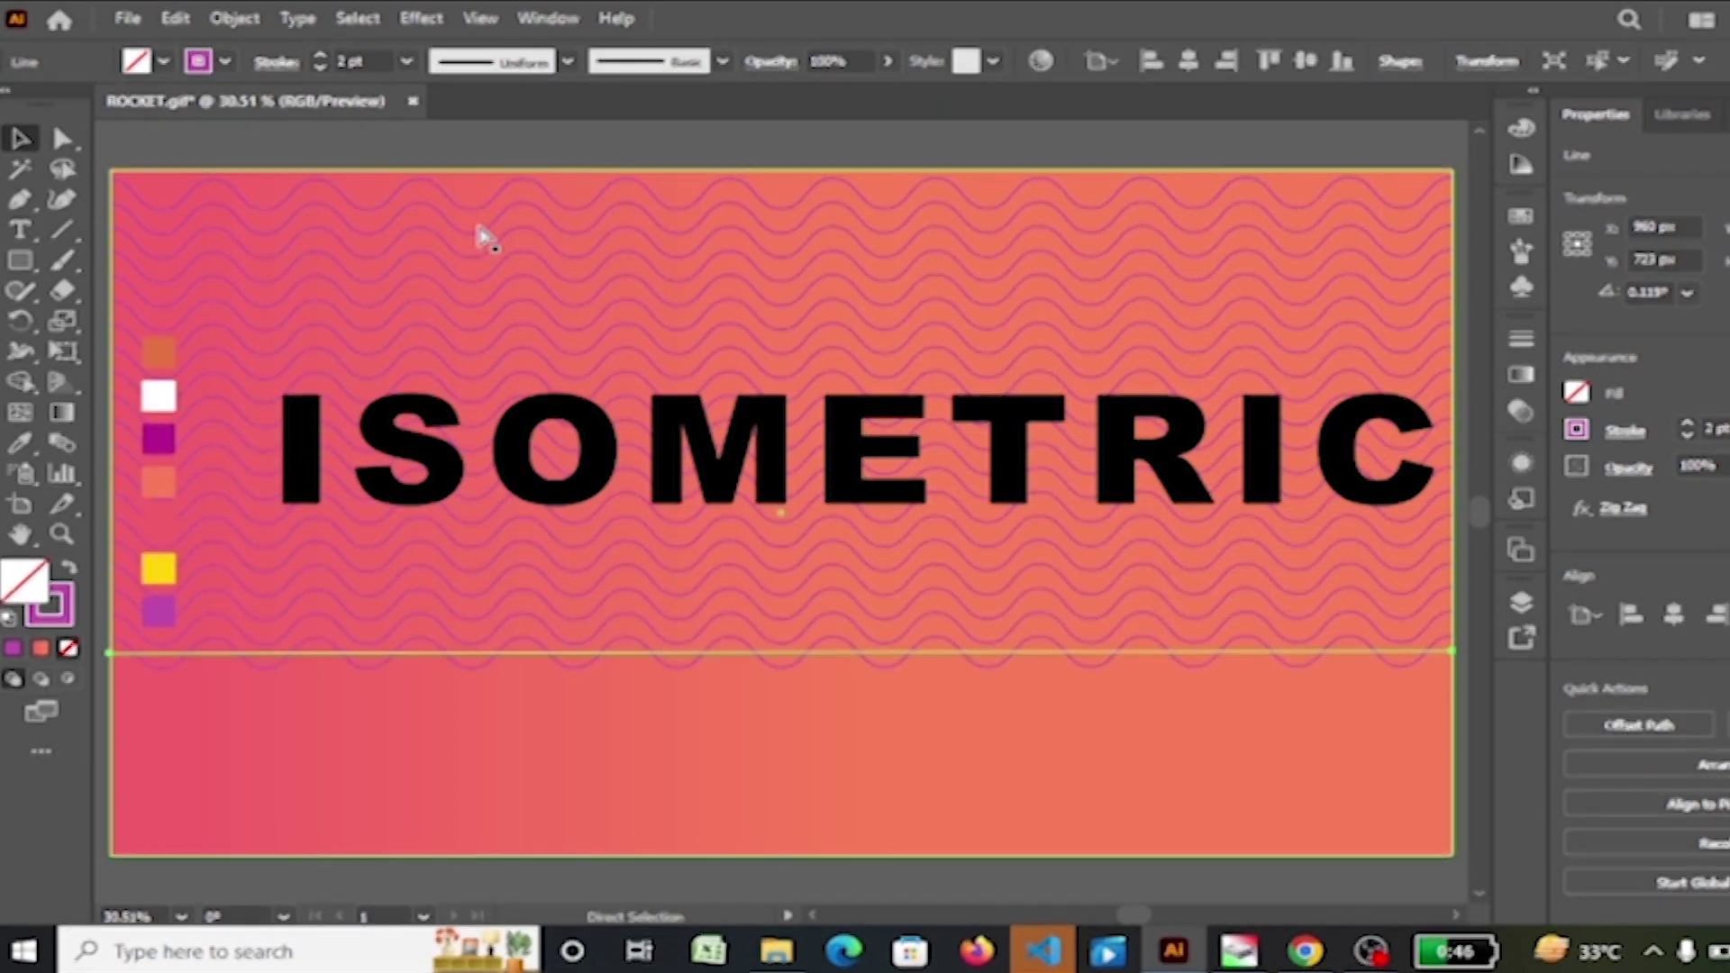
key("ctrl+d")
key("ctrl+d")
key("ctrl+d")
key("ctrl+d")
key("ctrl+d")
key("ctrl+d")
key("ctrl+d")
key("ctrl+d")
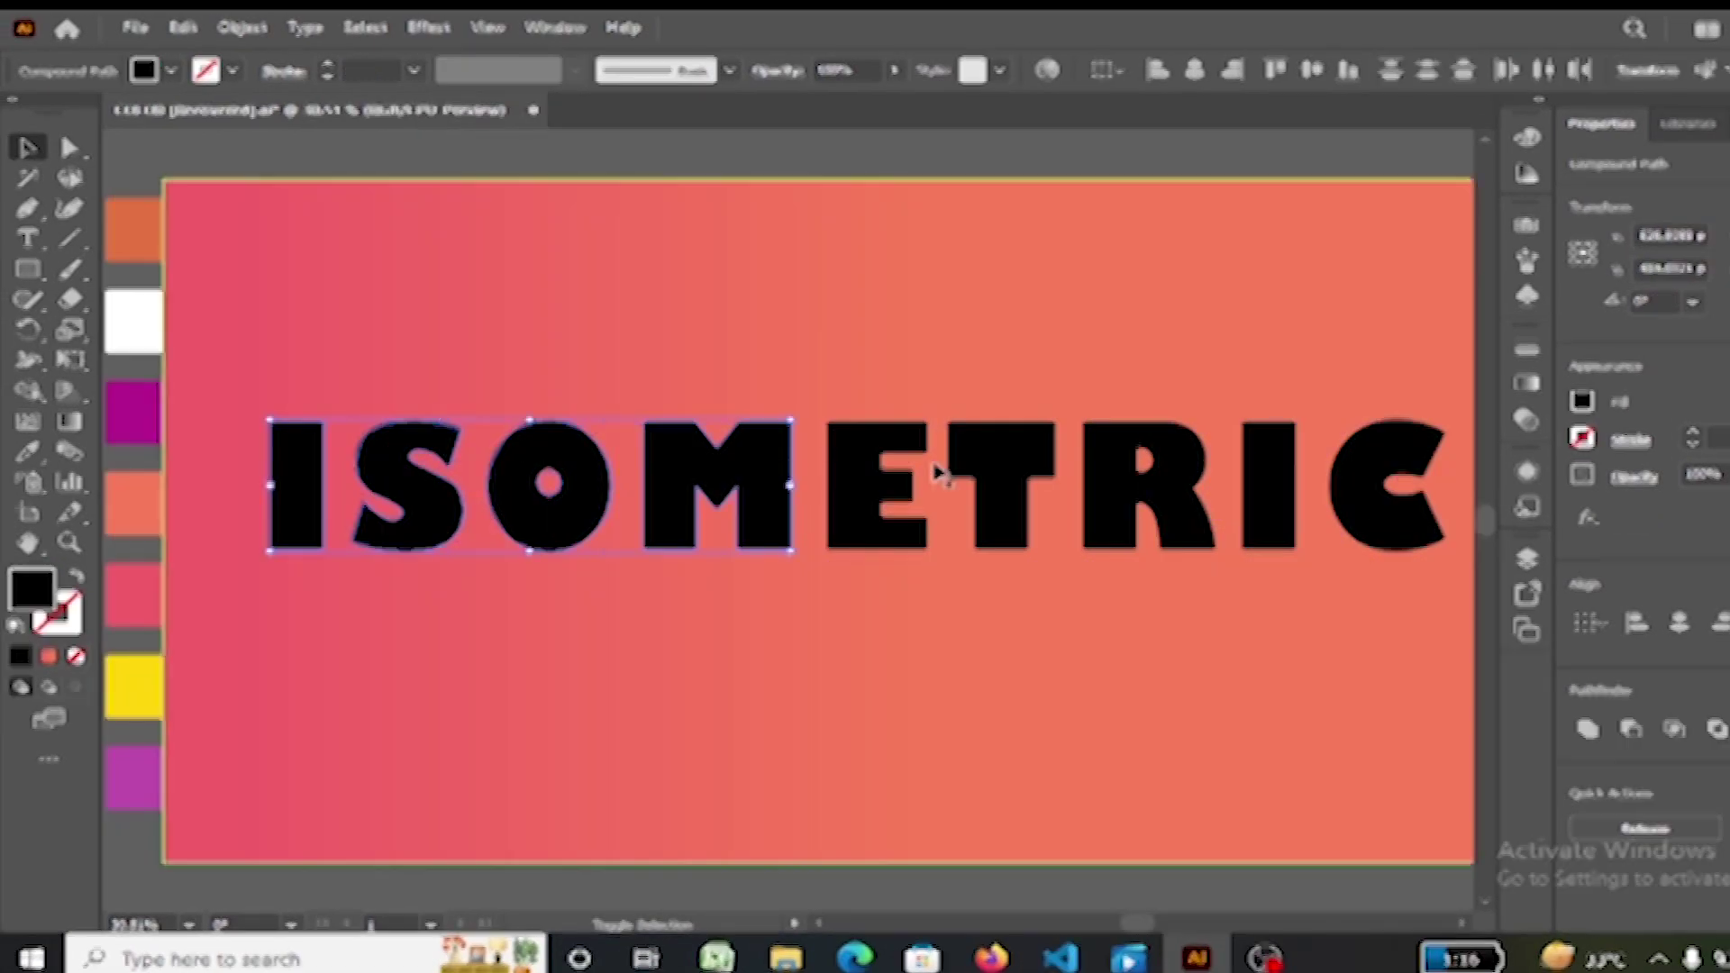
Step: Fill the ISOMETRIC letters with the white swatch, then select only the letter I
left_click(1149, 487, "shift")
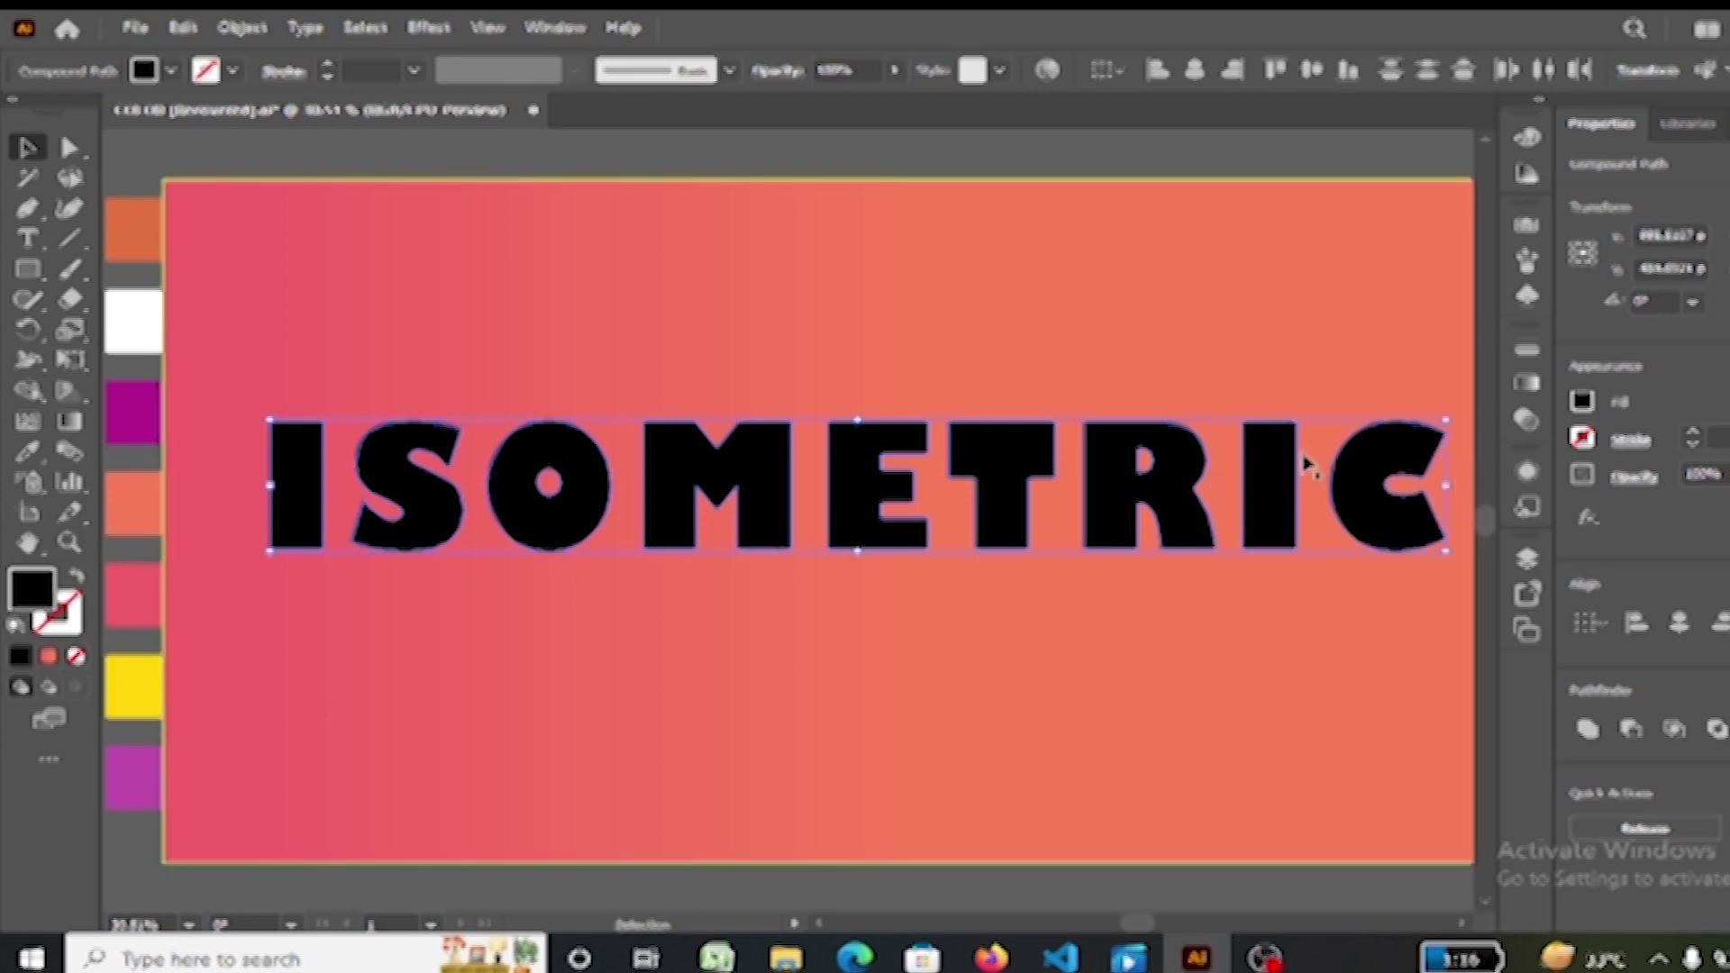
left_click(134, 320)
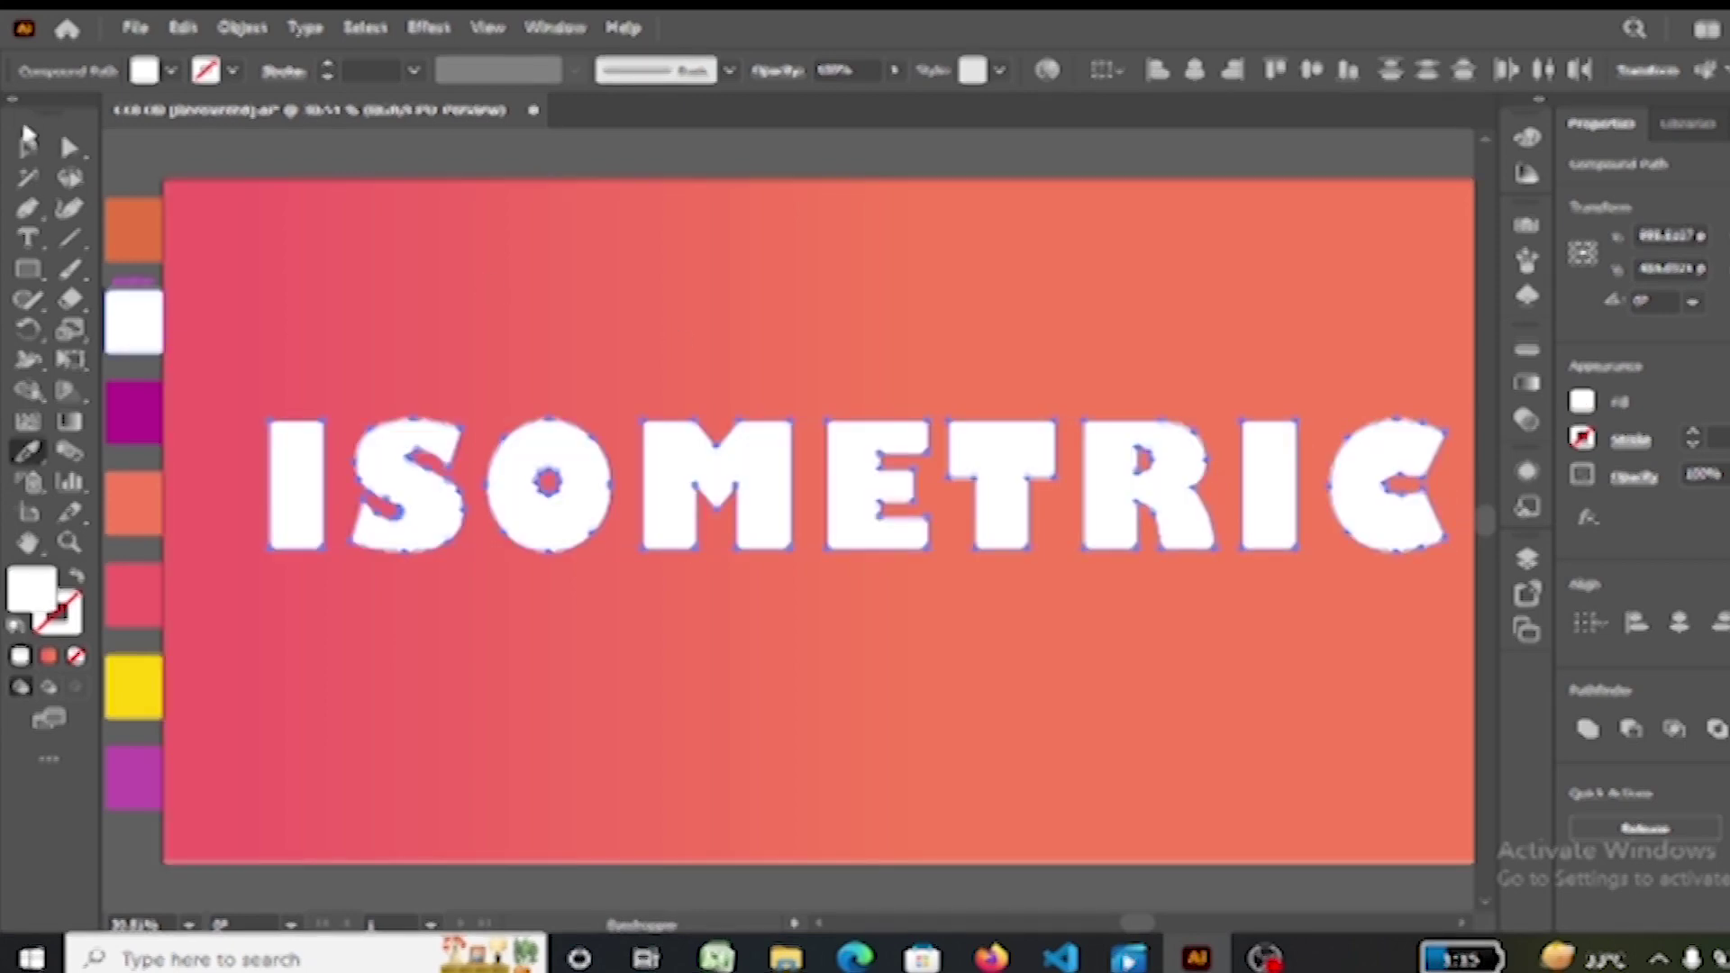
left_click(27, 147)
left_click(282, 352)
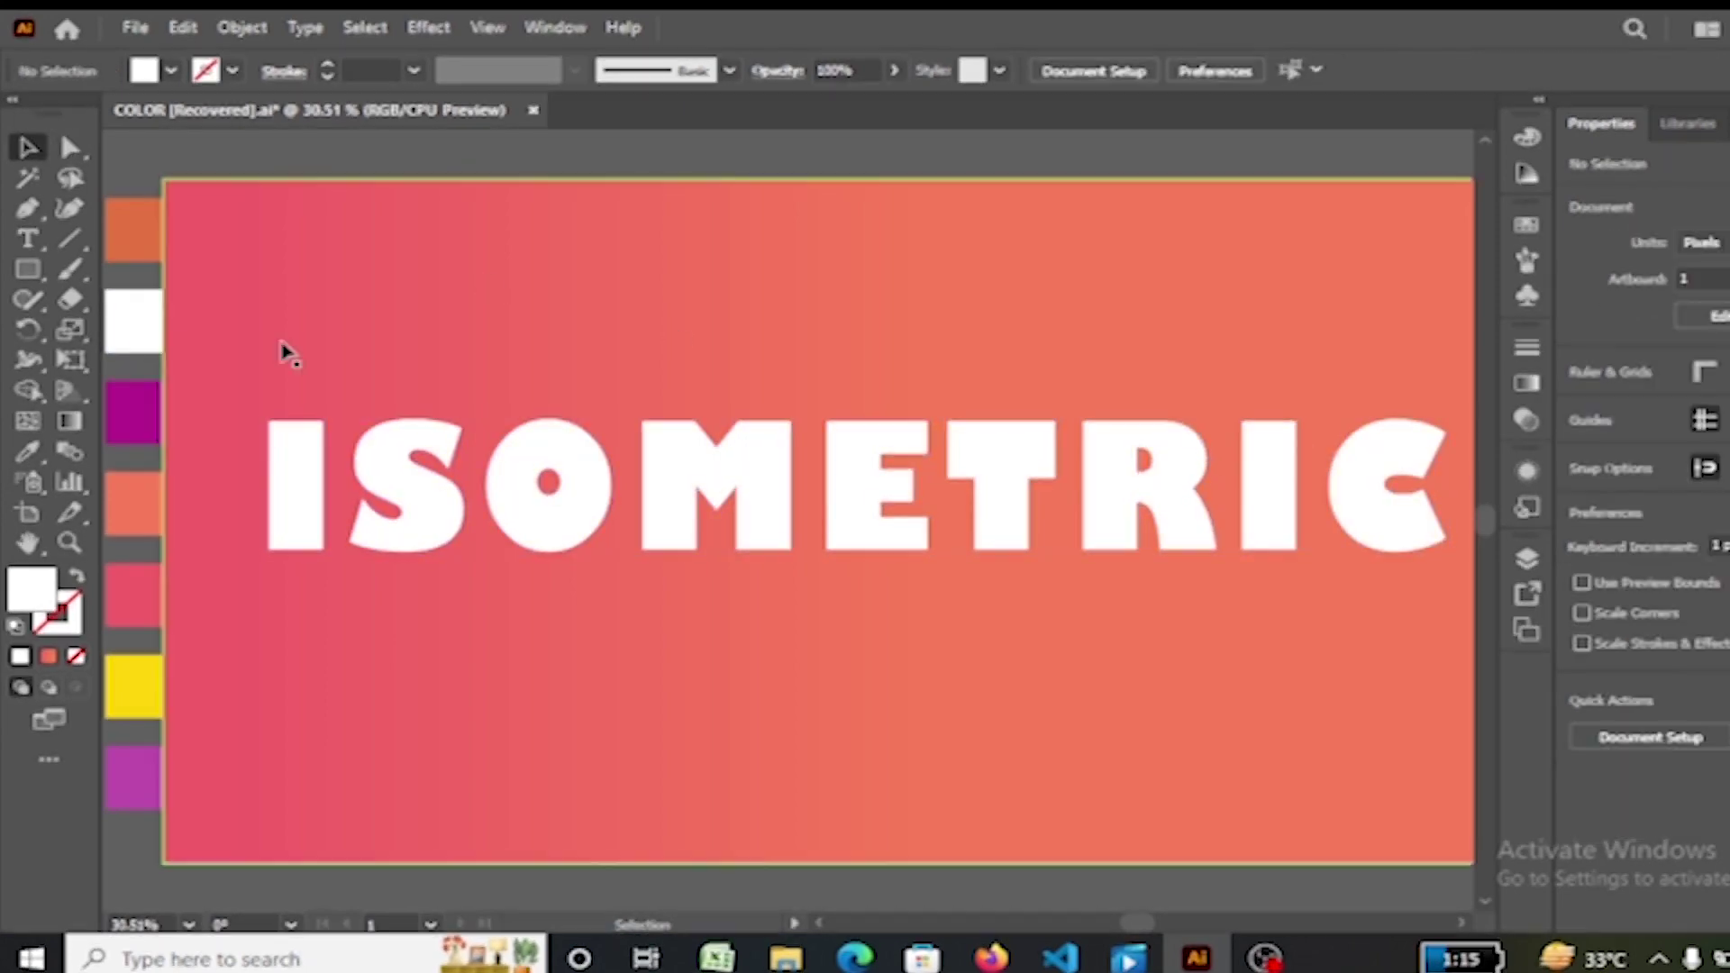
left_click(299, 459)
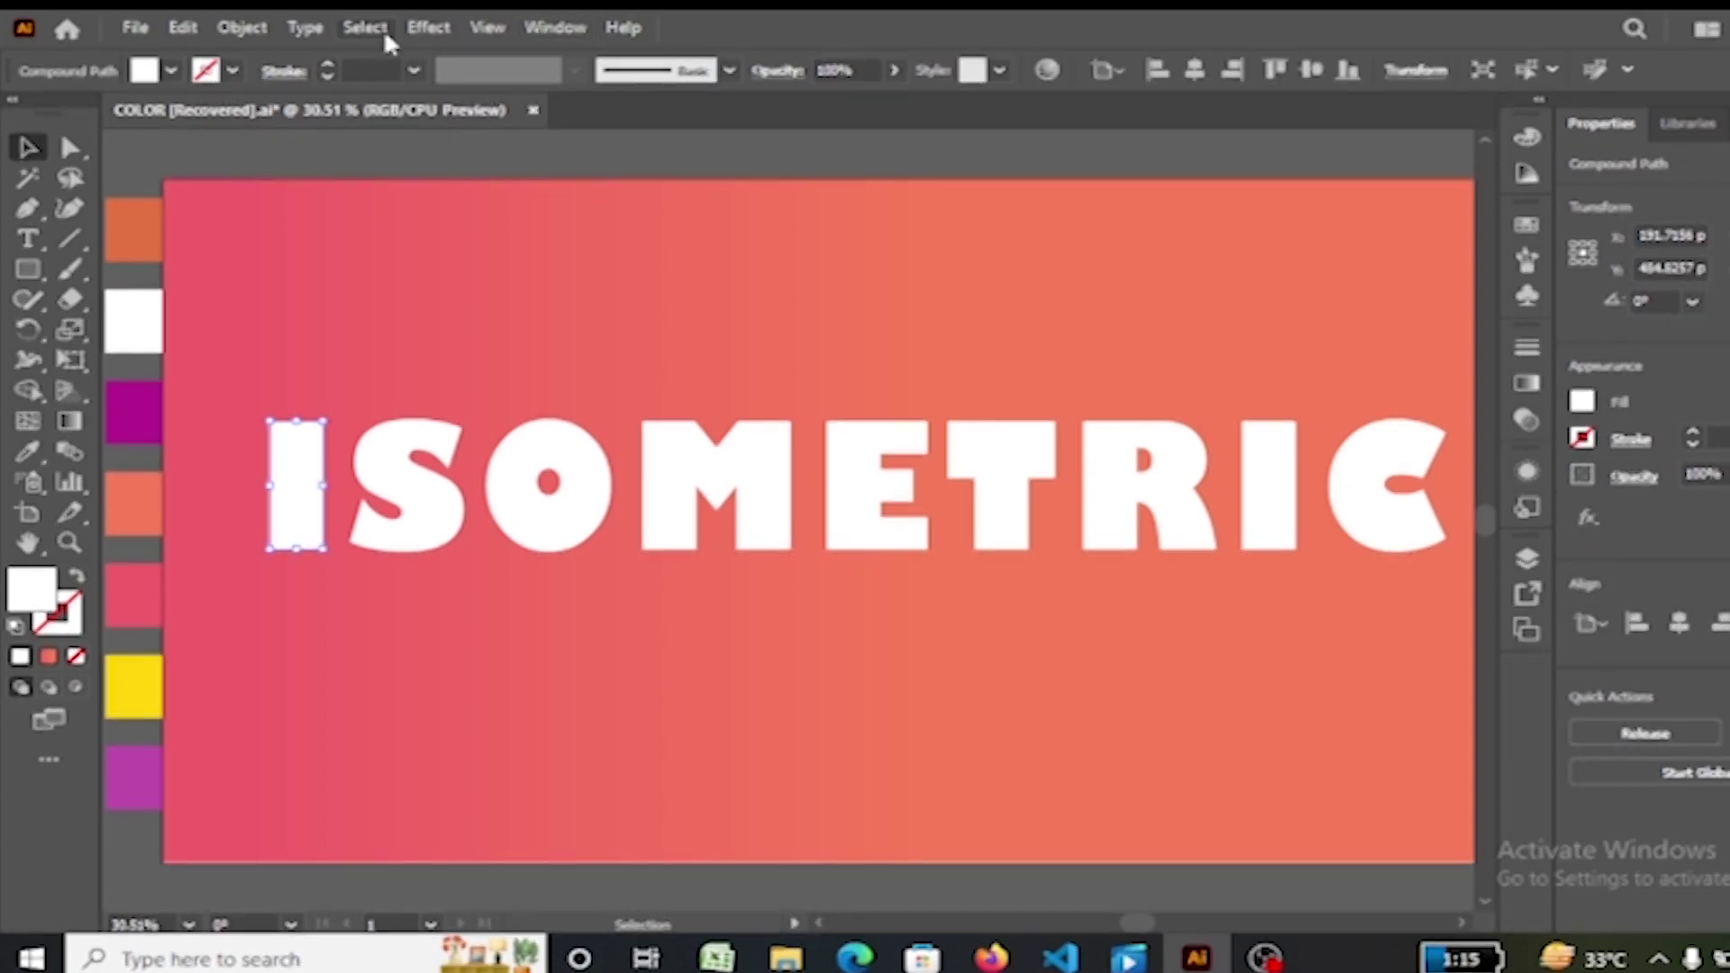
Step: Extrude the I from Isometric Top to a custom rotation, then select the S
left_click(428, 27)
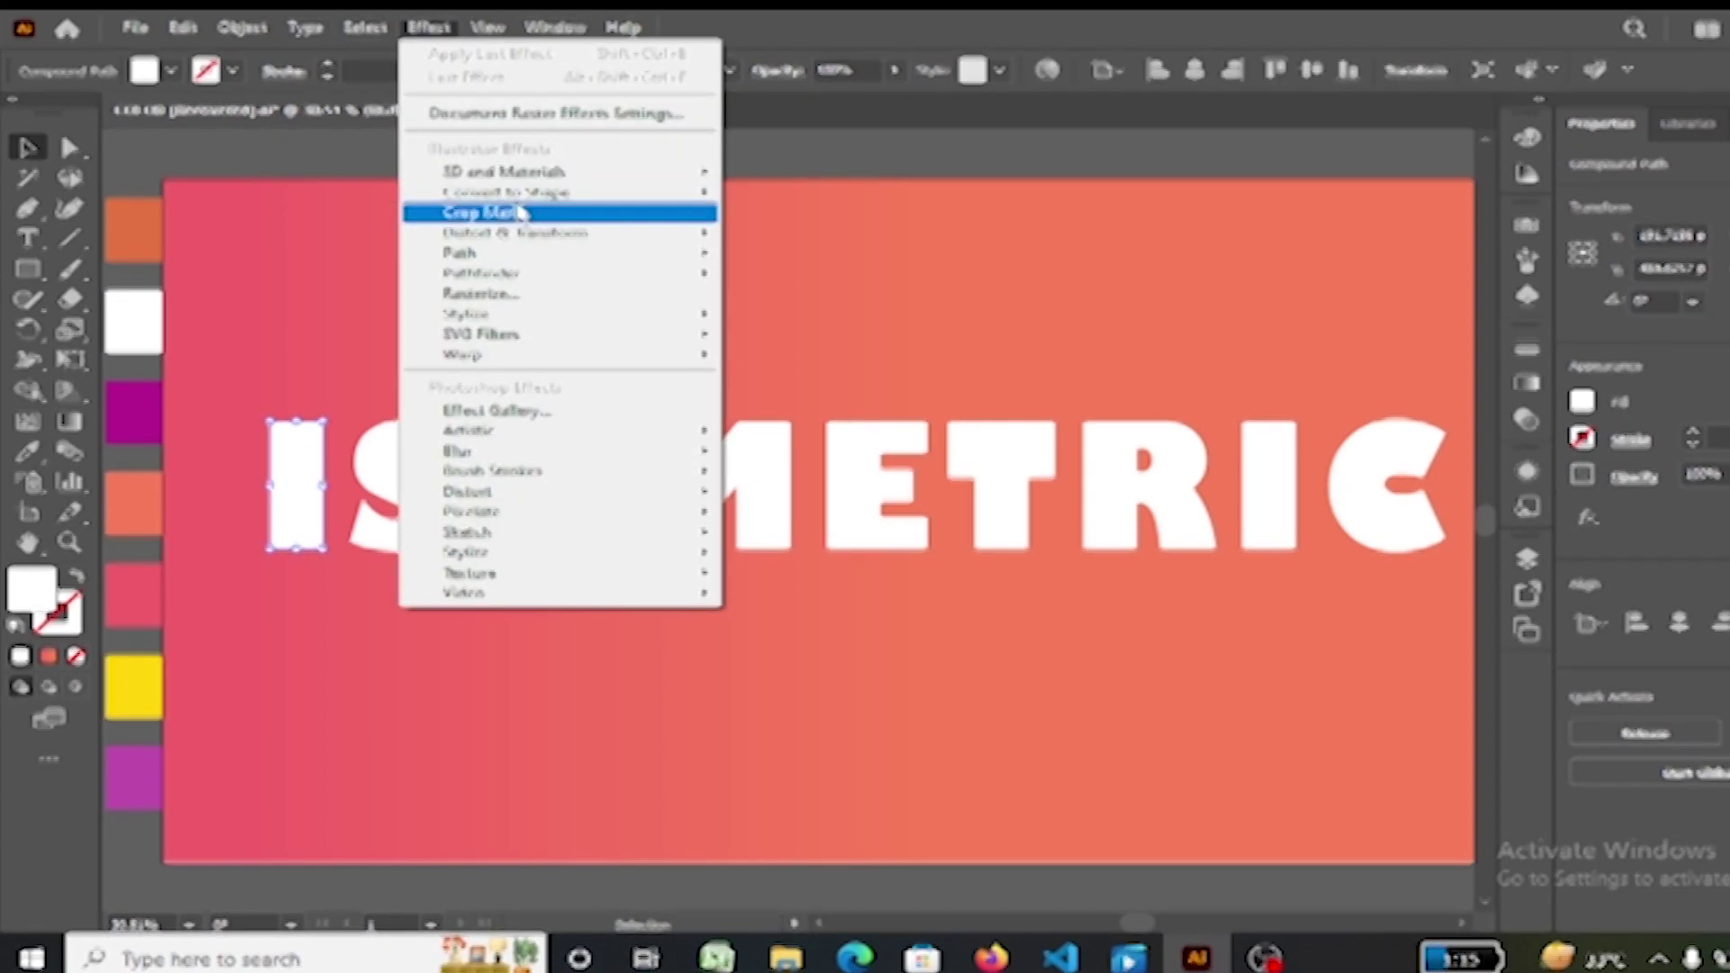
mouse_move(505, 171)
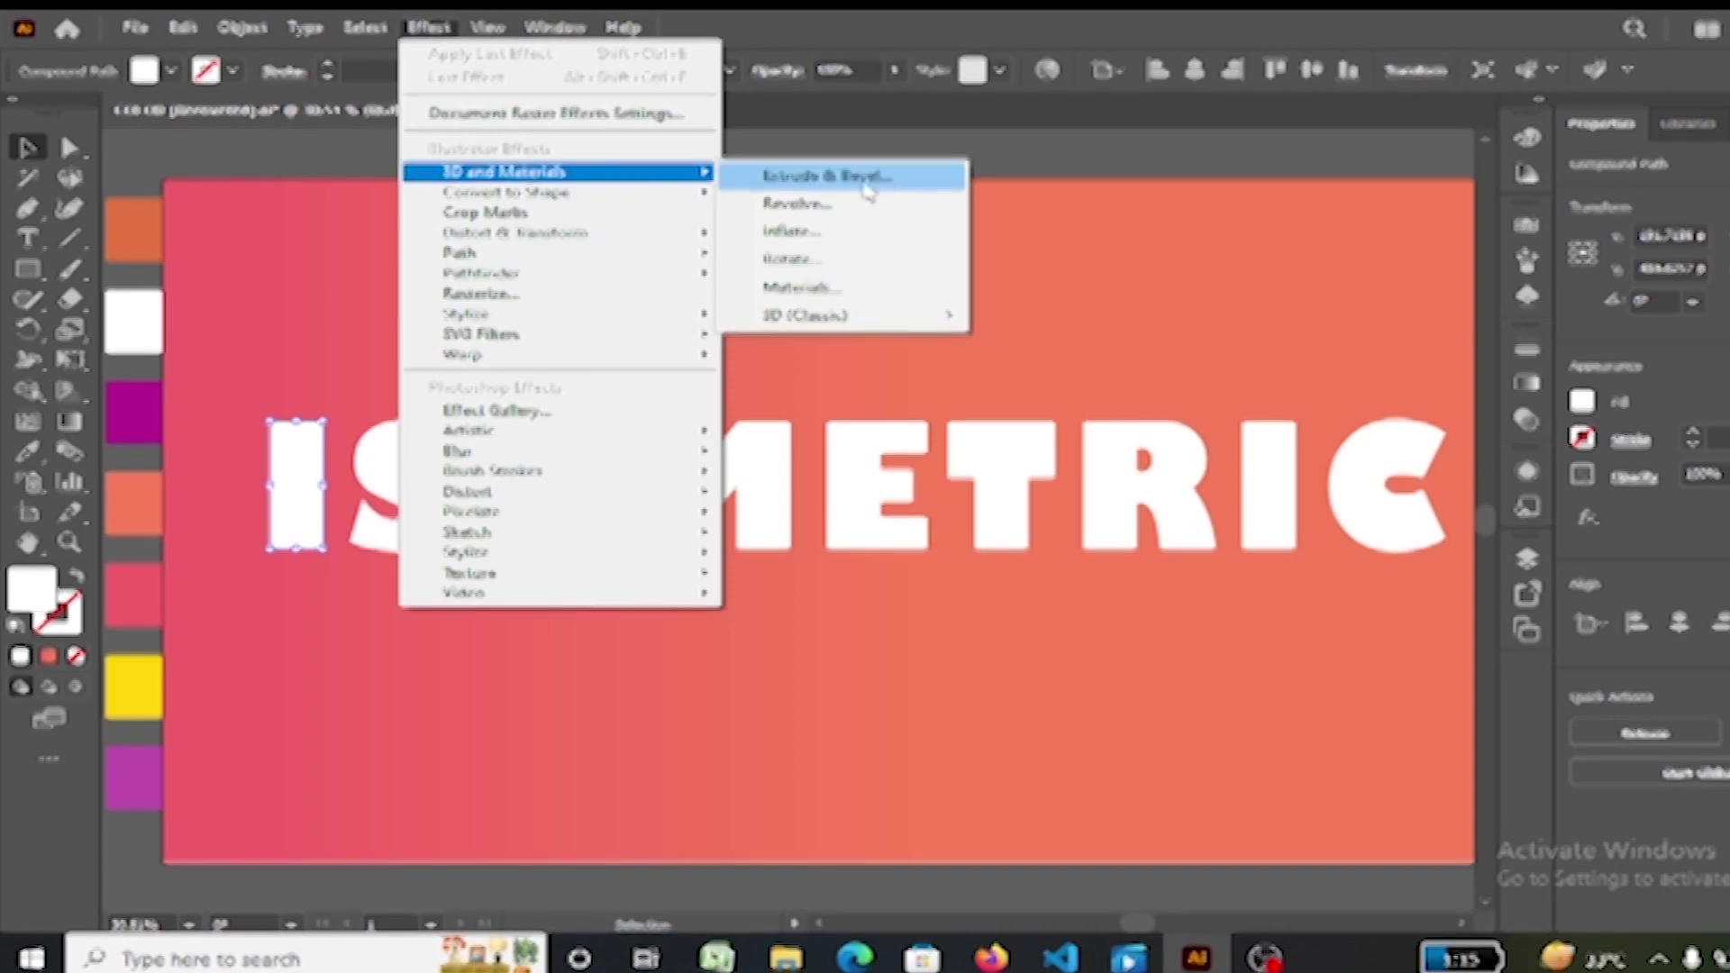
mouse_move(824, 316)
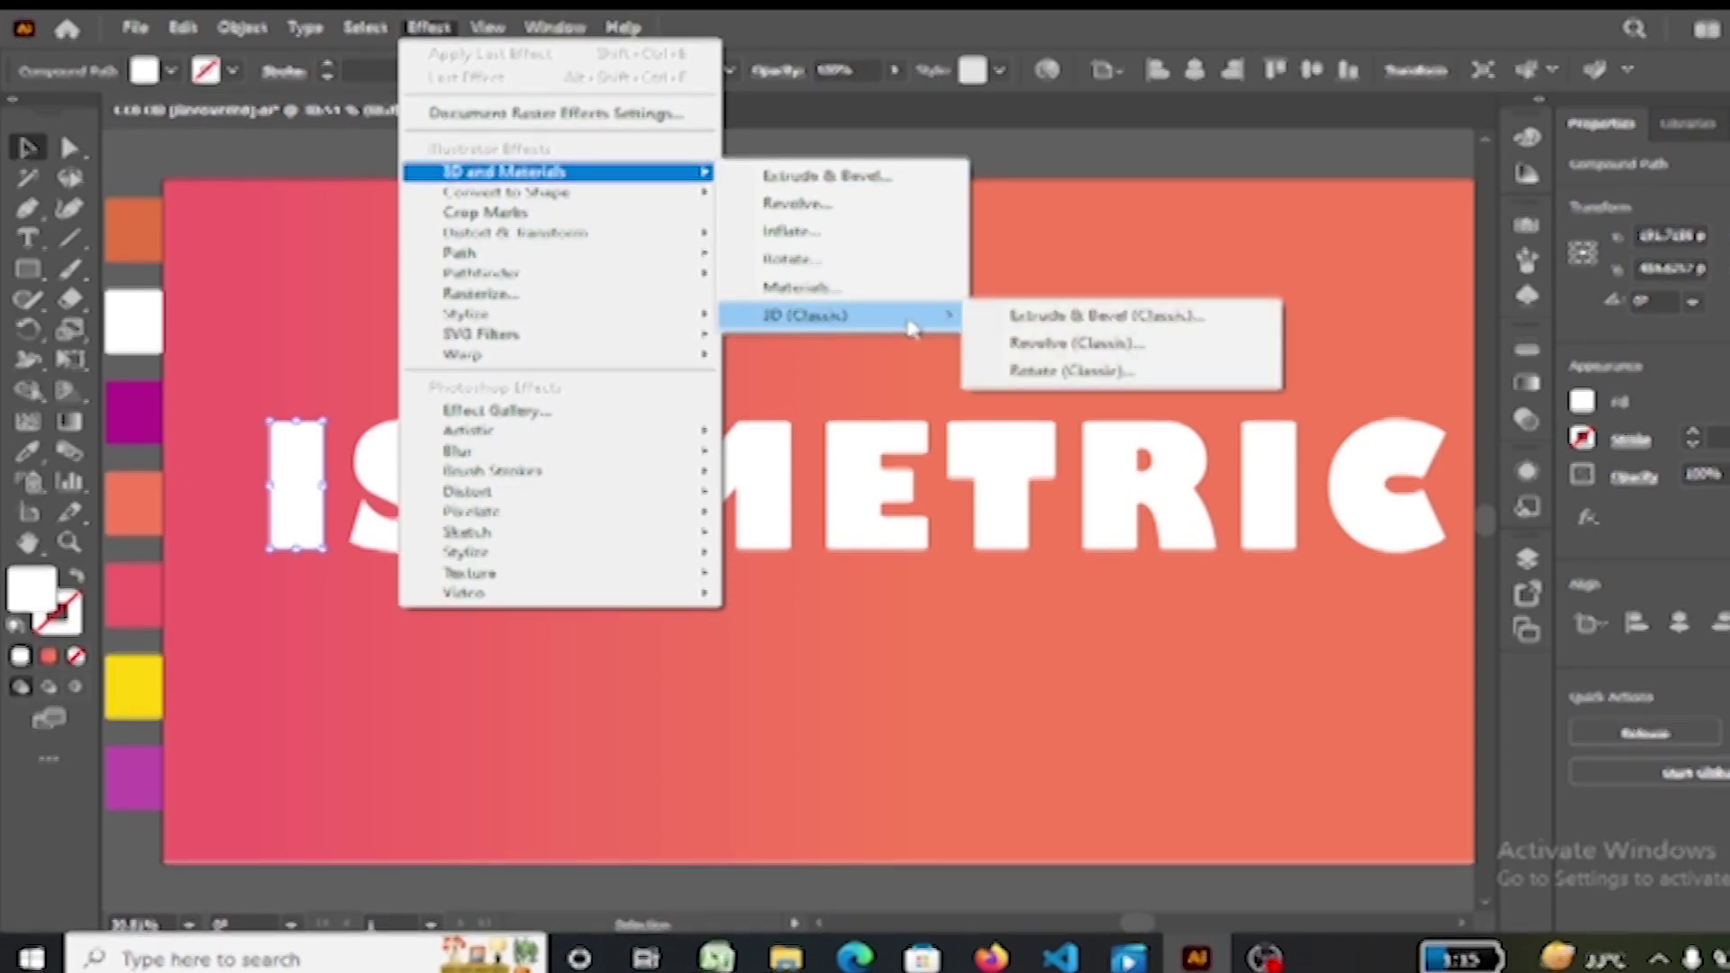
left_click(1122, 316)
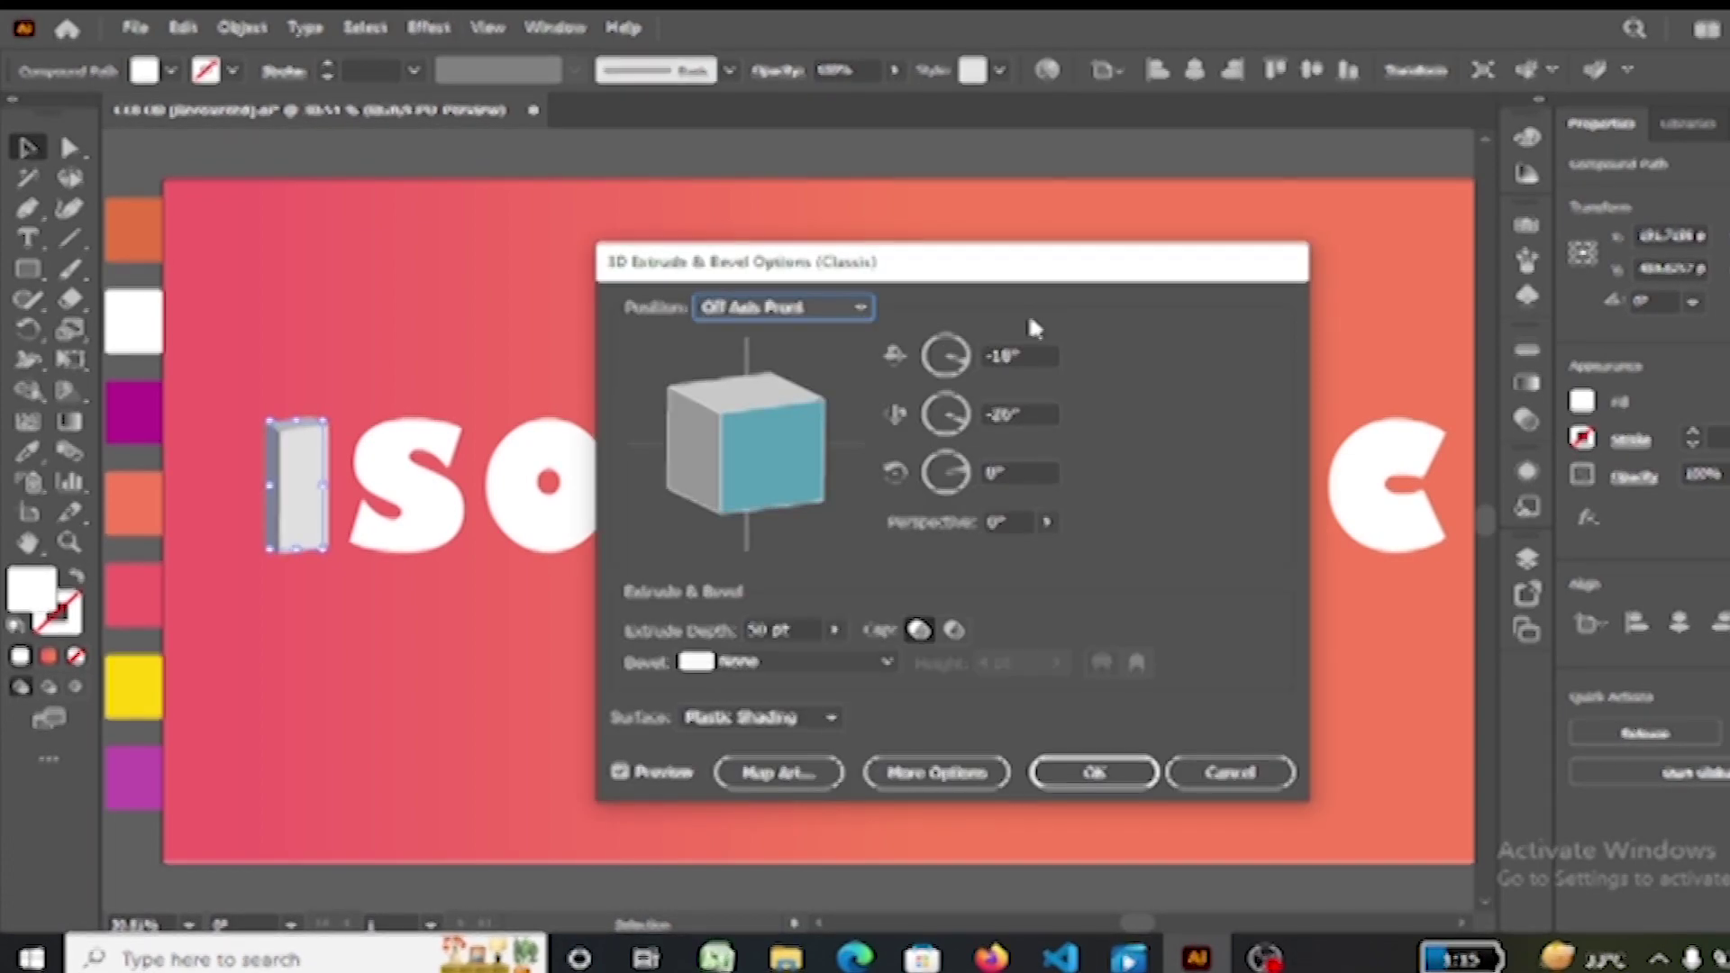
left_click(794, 315)
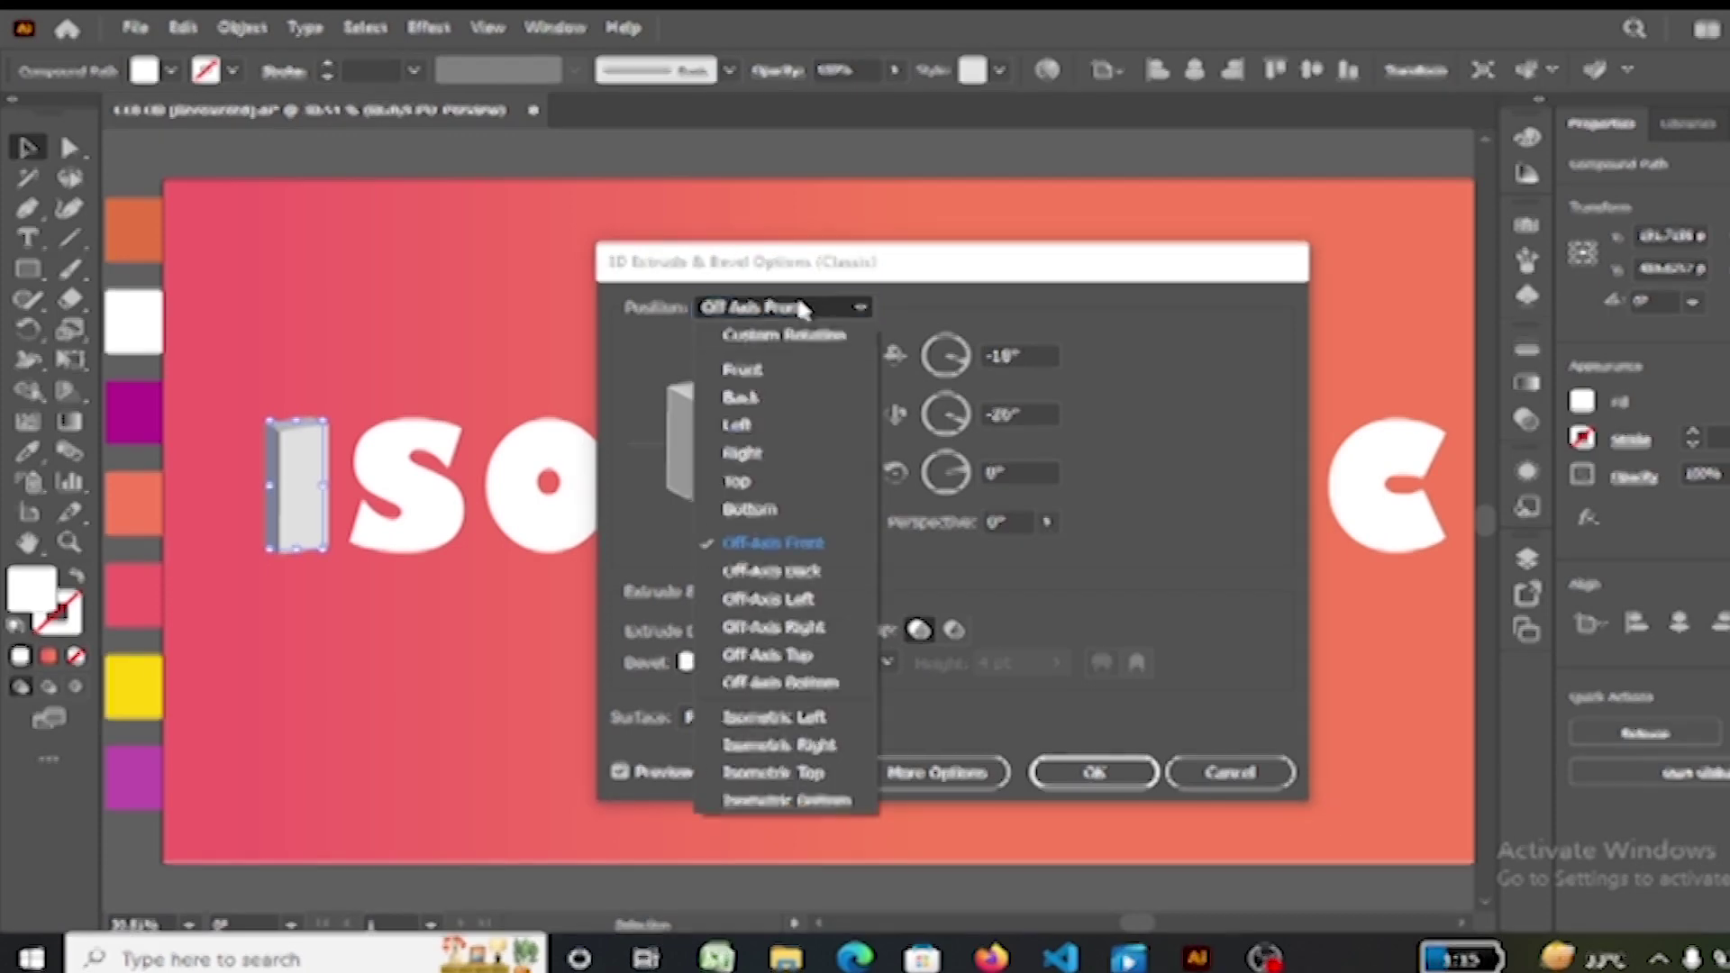
left_click(811, 773)
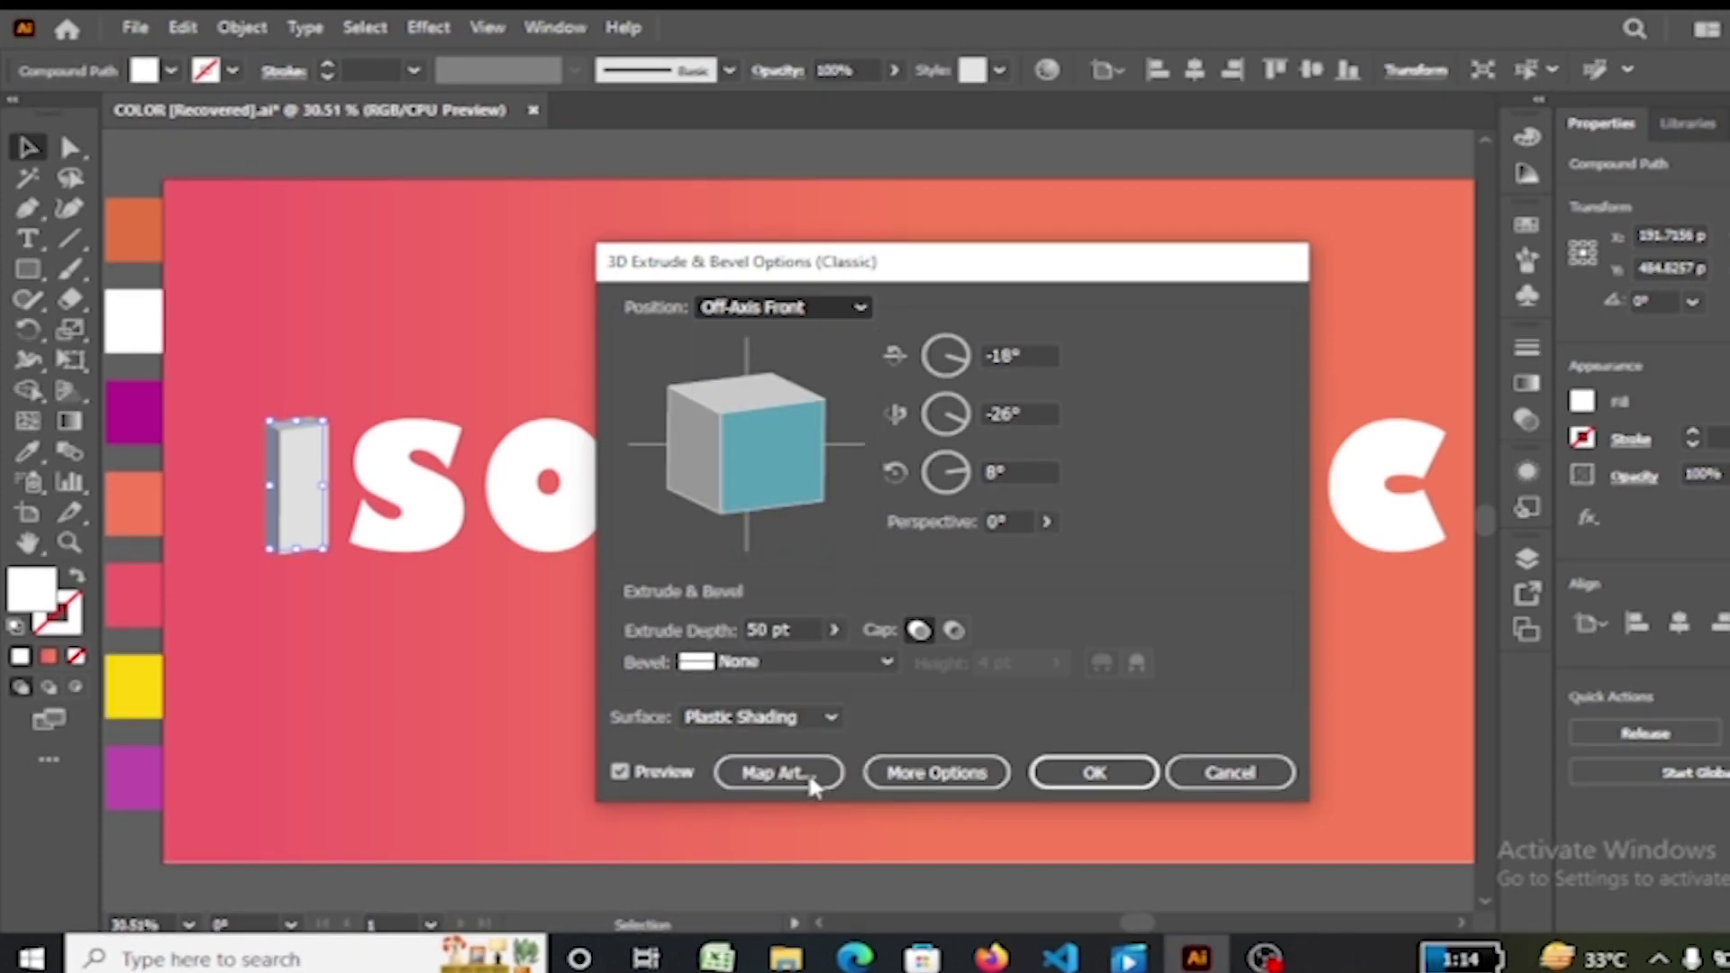
left_click_drag(703, 548, 804, 485)
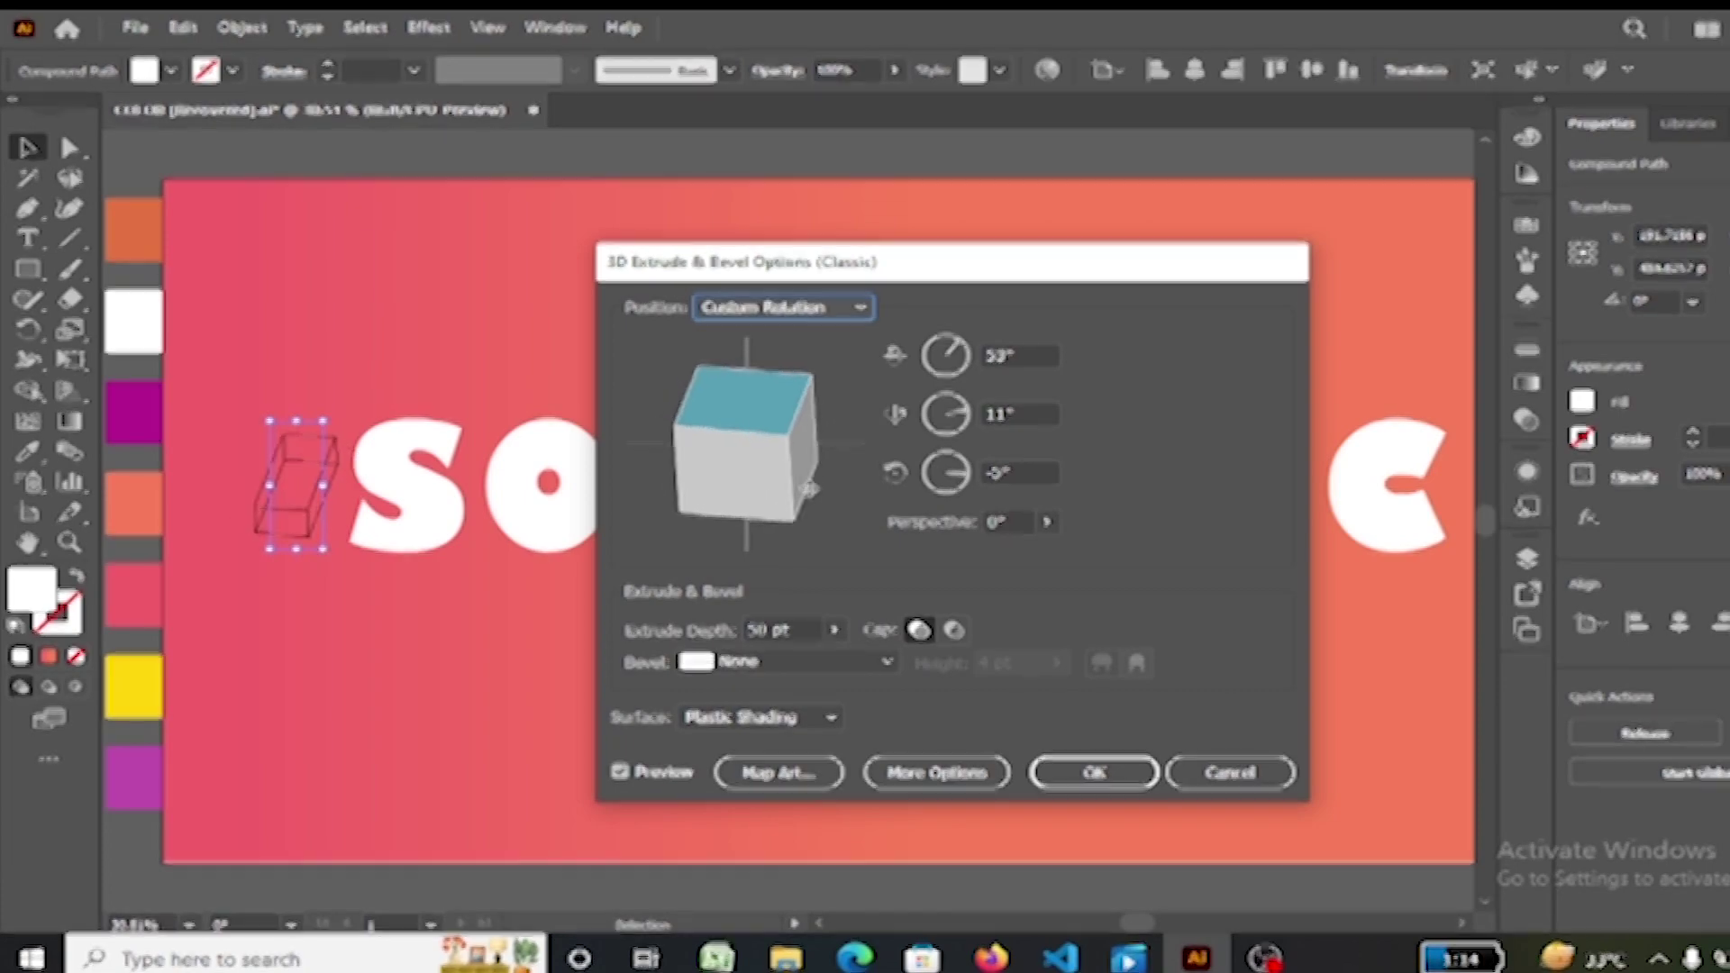
key("Return")
left_click(418, 505)
left_click(446, 430)
left_click(428, 27)
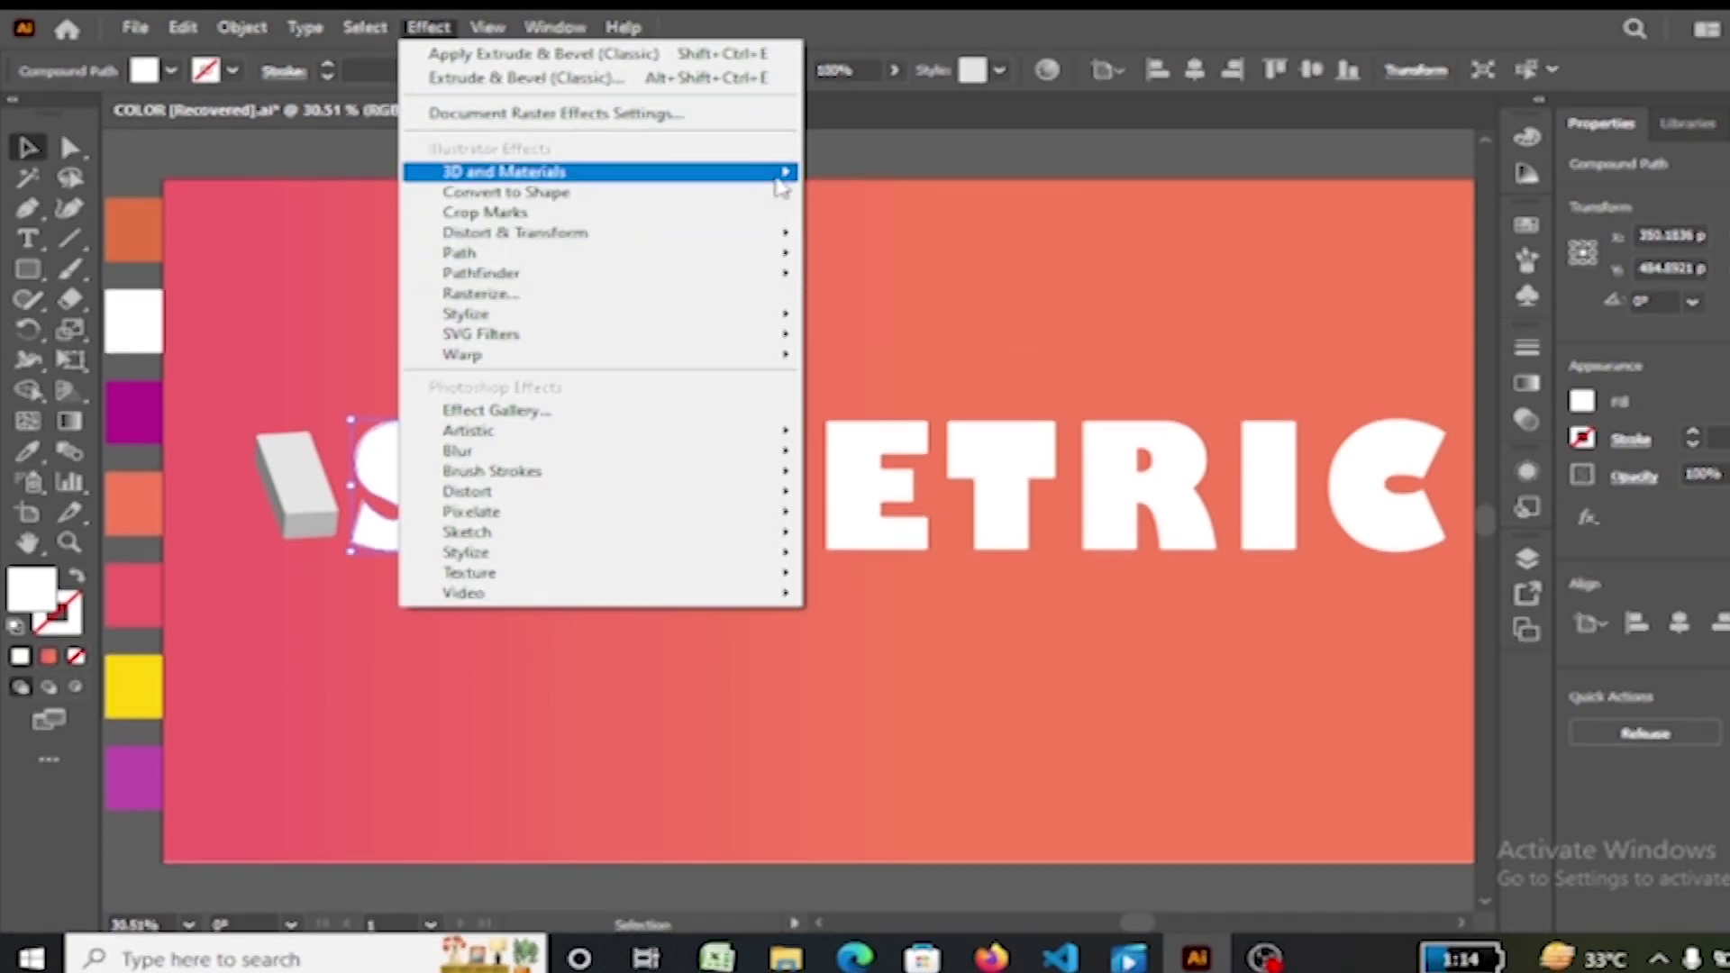
Step: Extrude the S with the Isometric Right position preset
mouse_move(916, 328)
left_click(1133, 316)
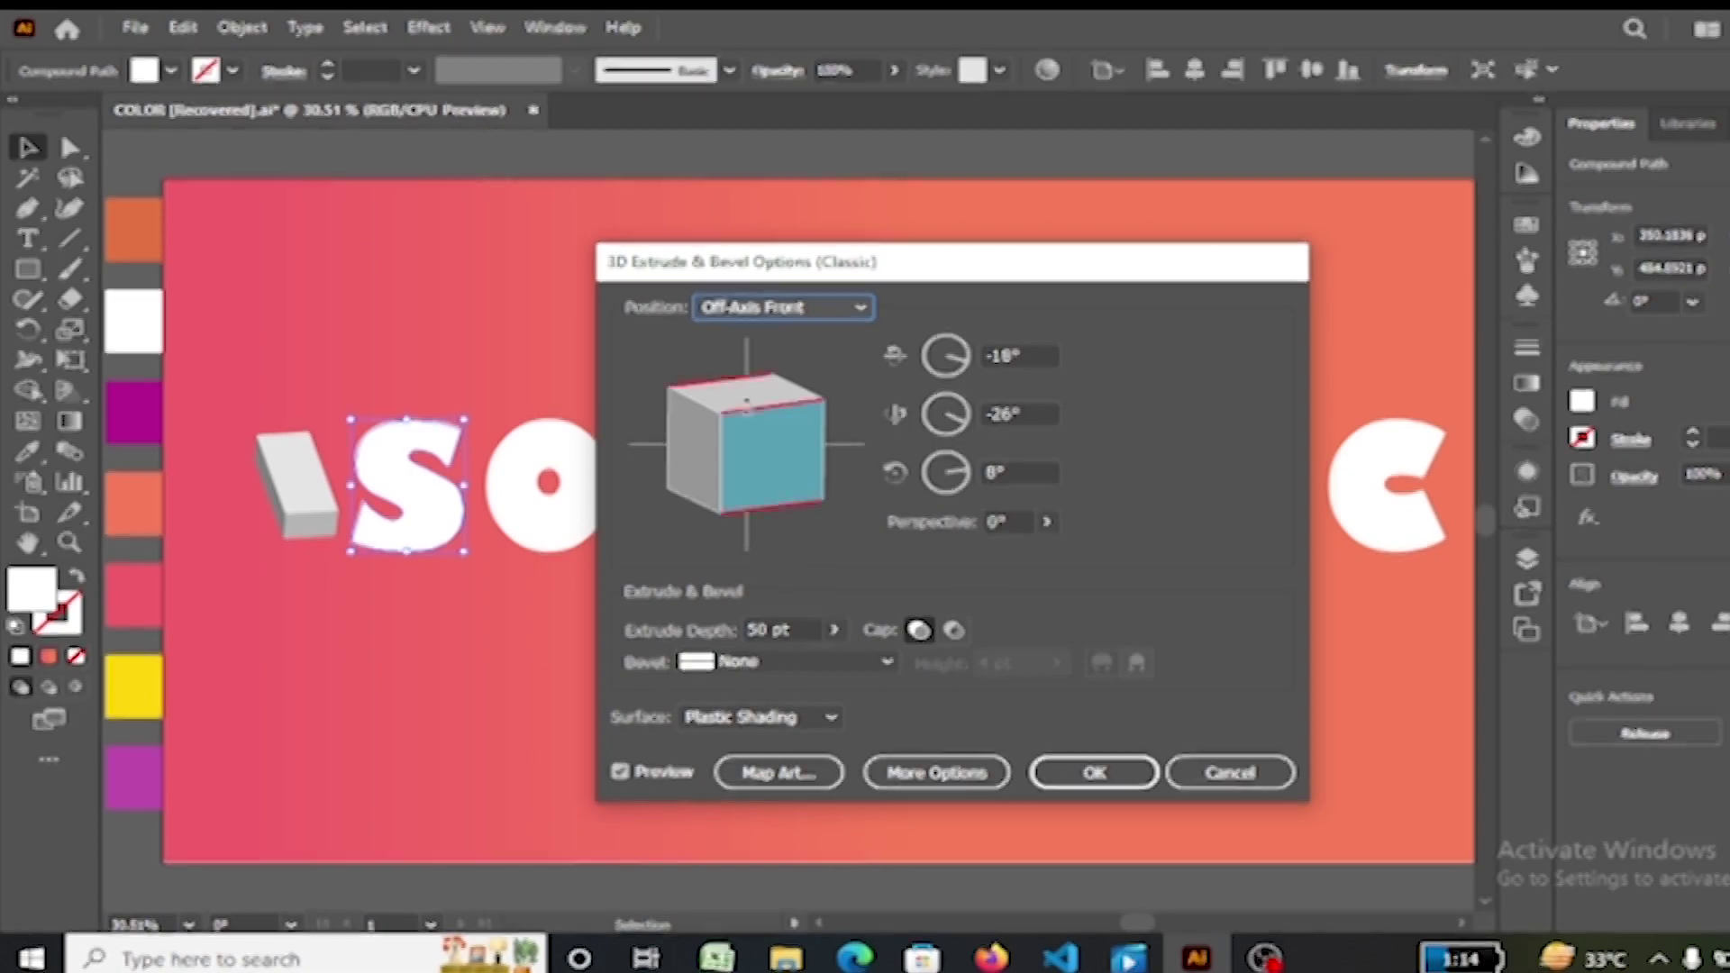
left_click(789, 307)
left_click(789, 775)
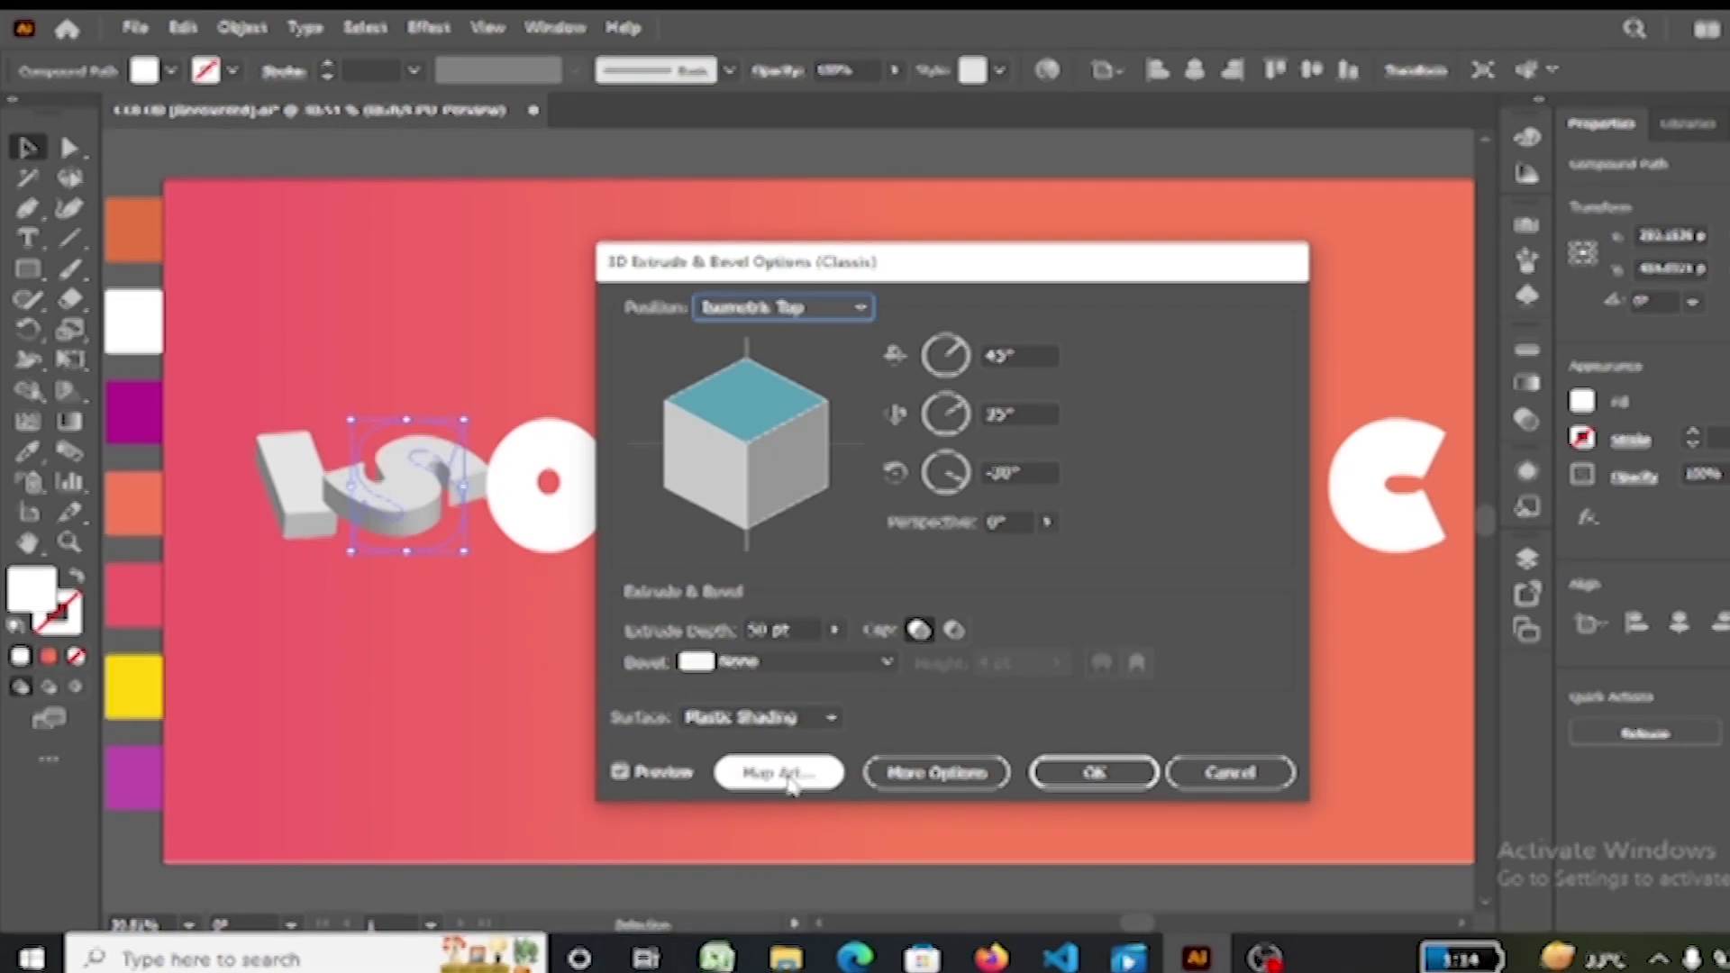
left_click(840, 306)
left_click(793, 718)
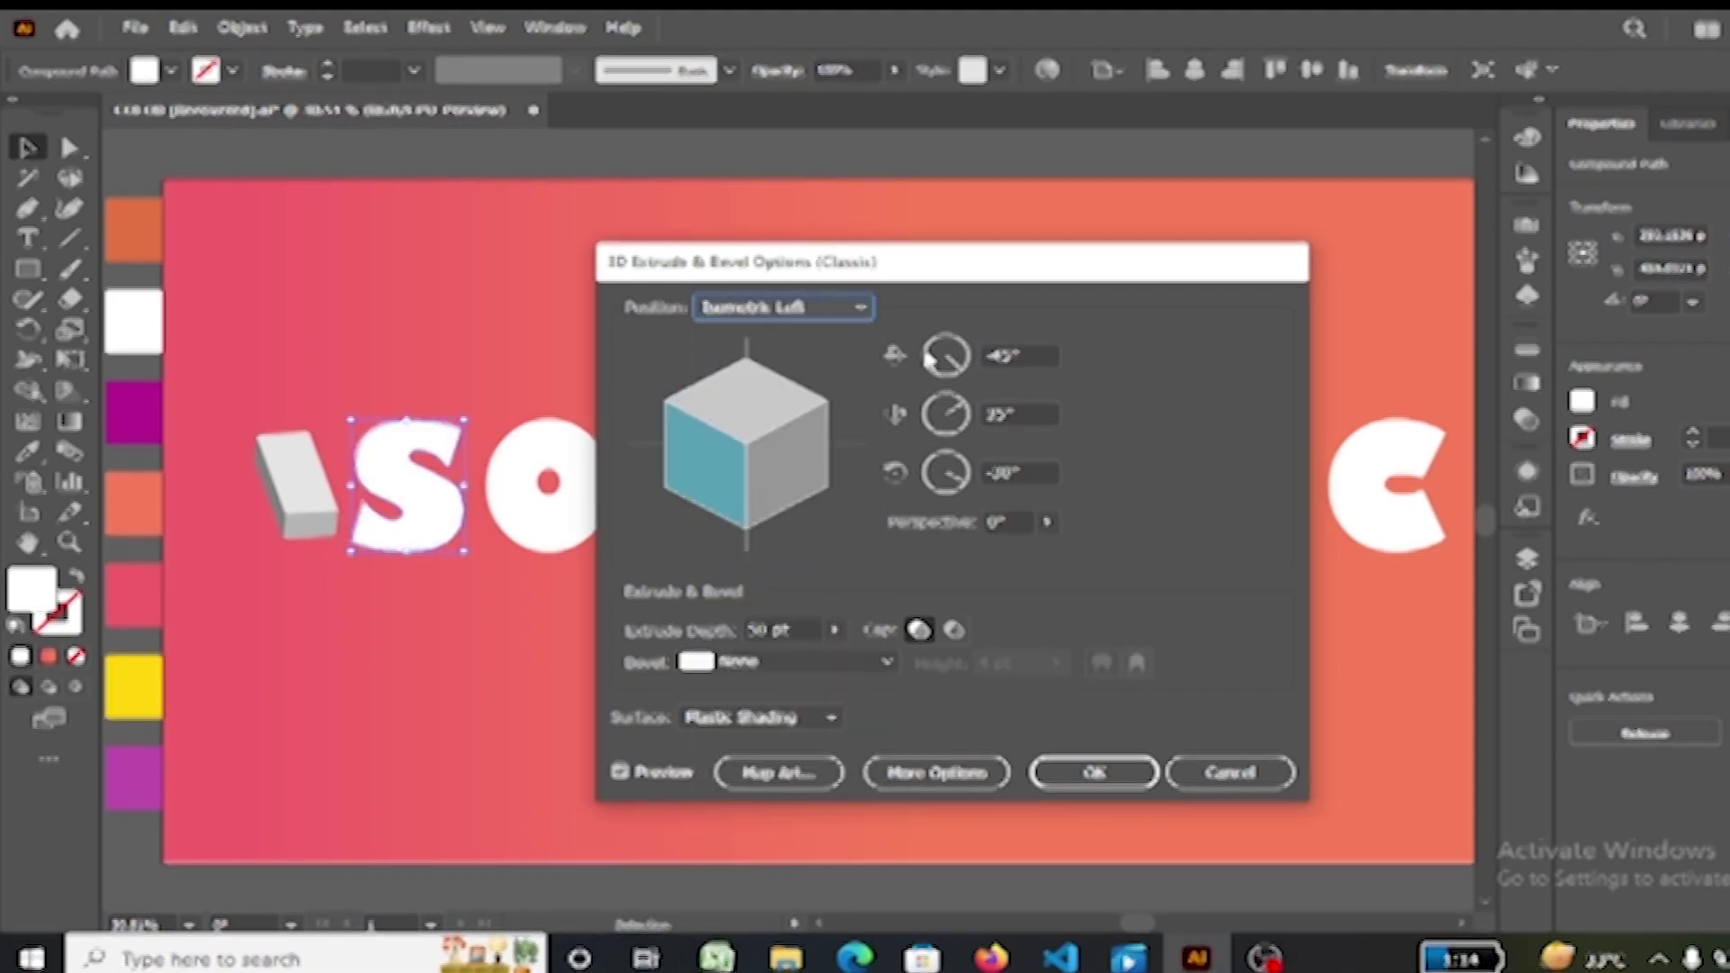
left_click(808, 307)
left_click(811, 740)
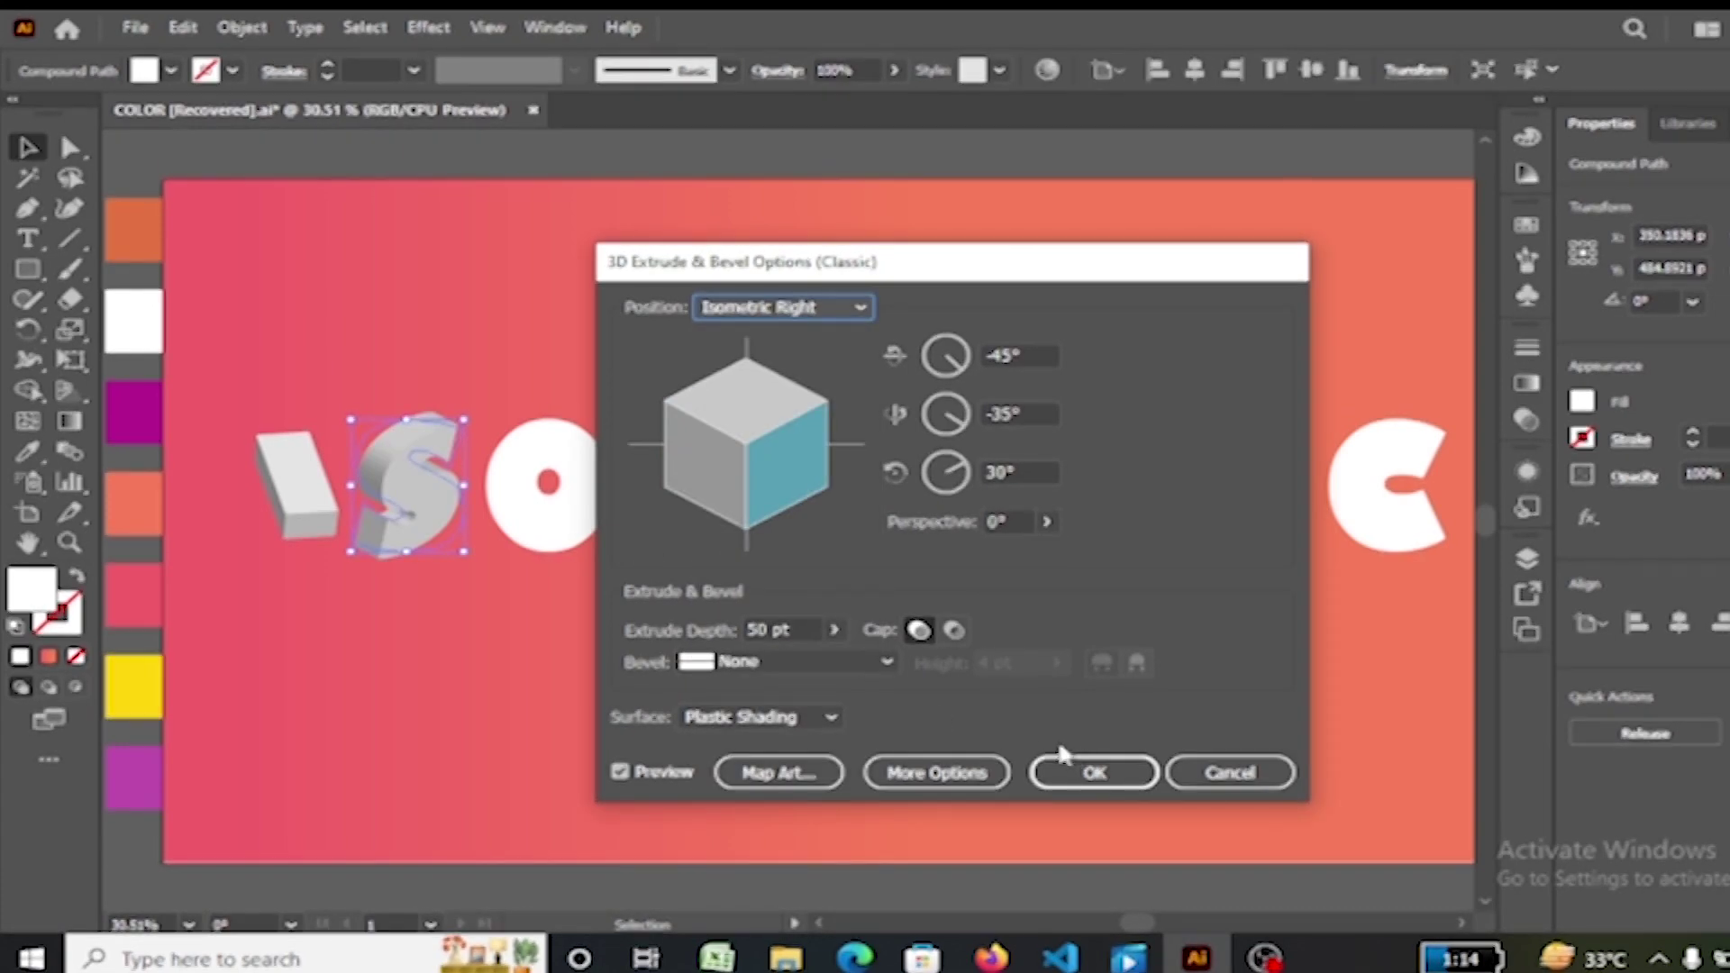
left_click(1065, 764)
Step: Extrude the O with the Isometric Left position and dismiss the memory warning
left_click(552, 491)
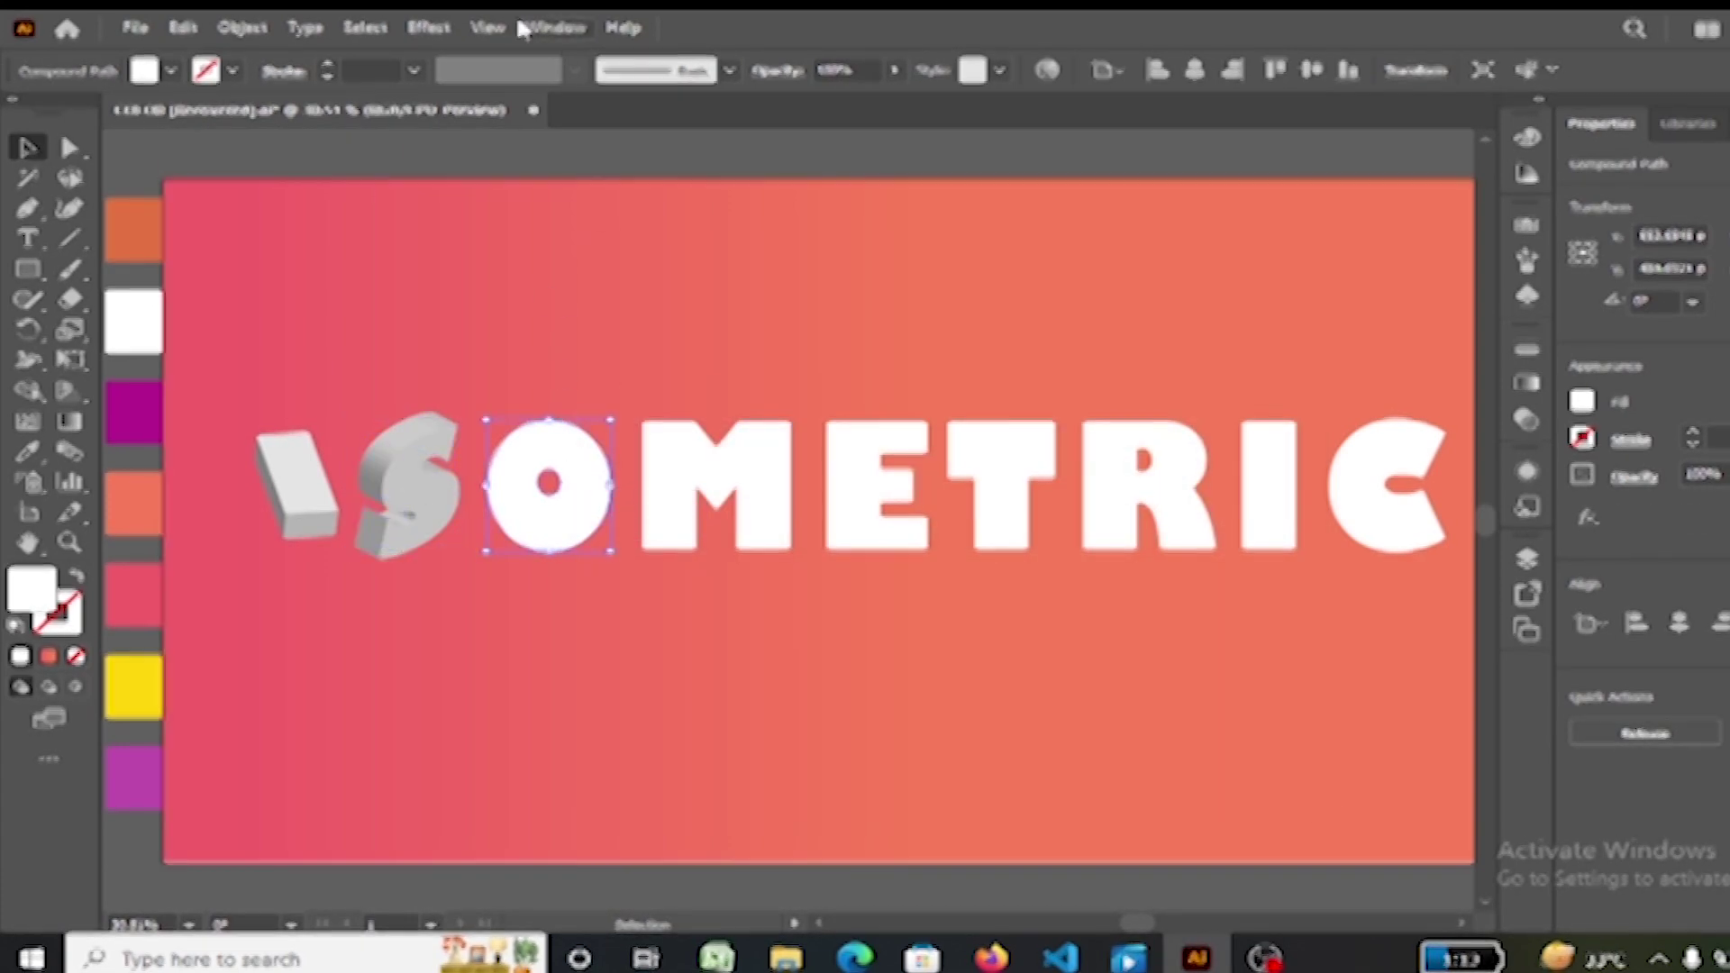
left_click(431, 27)
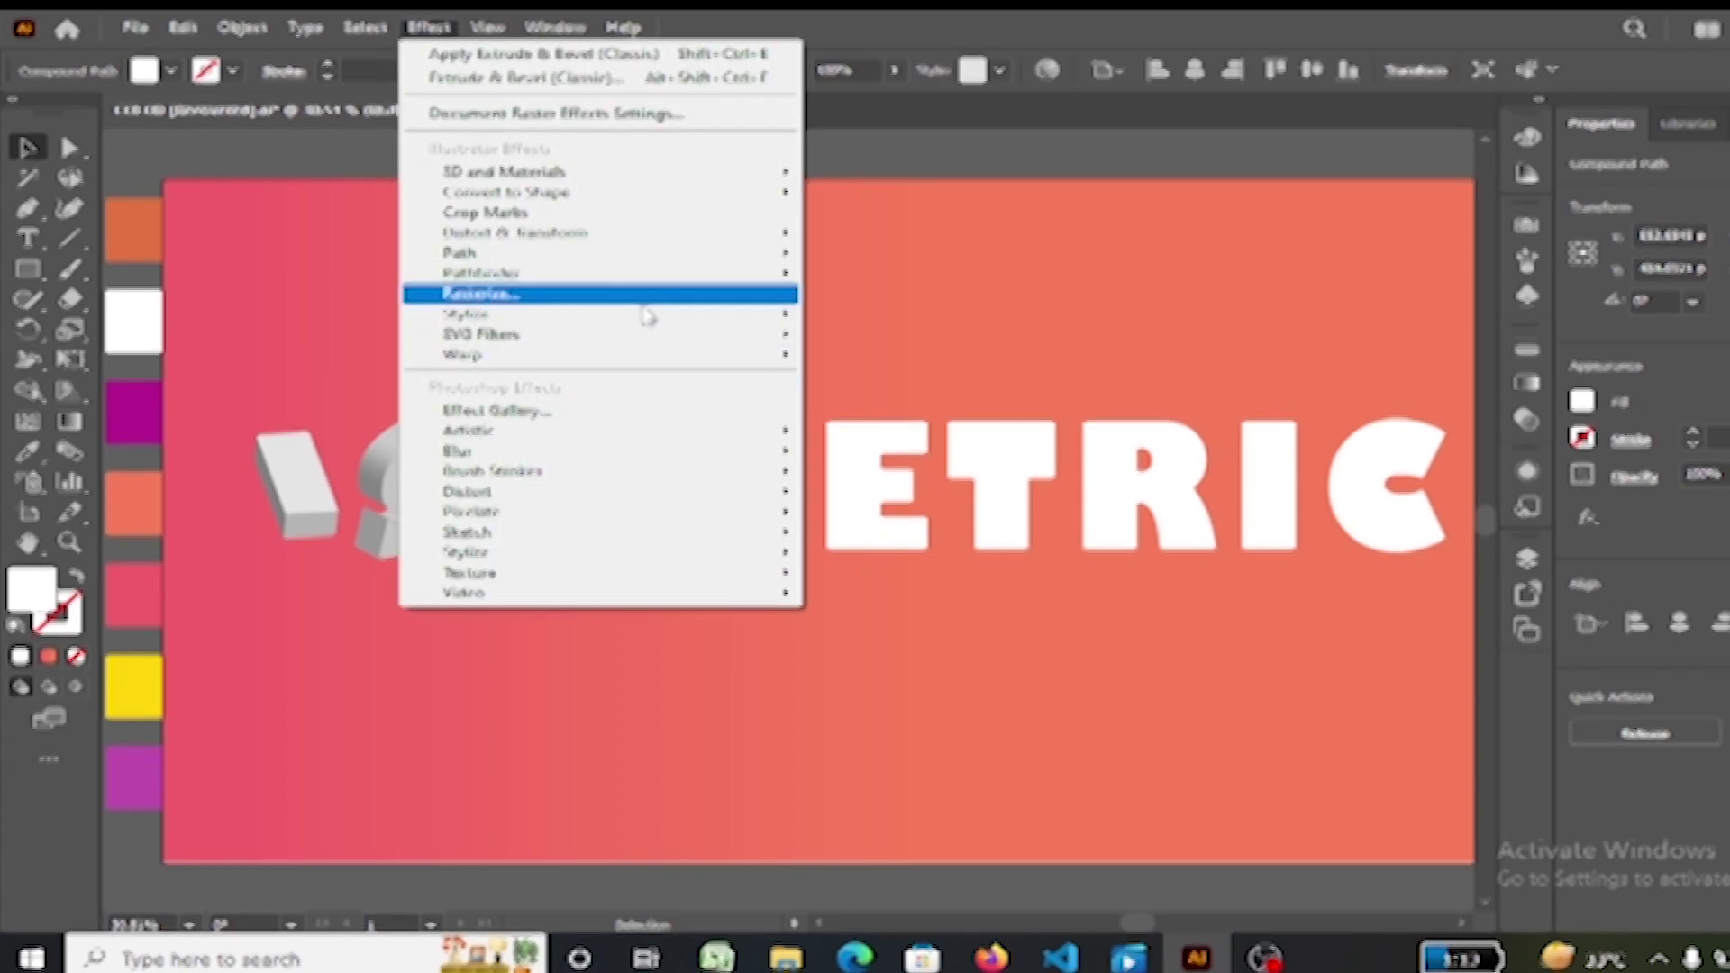
mouse_move(885, 316)
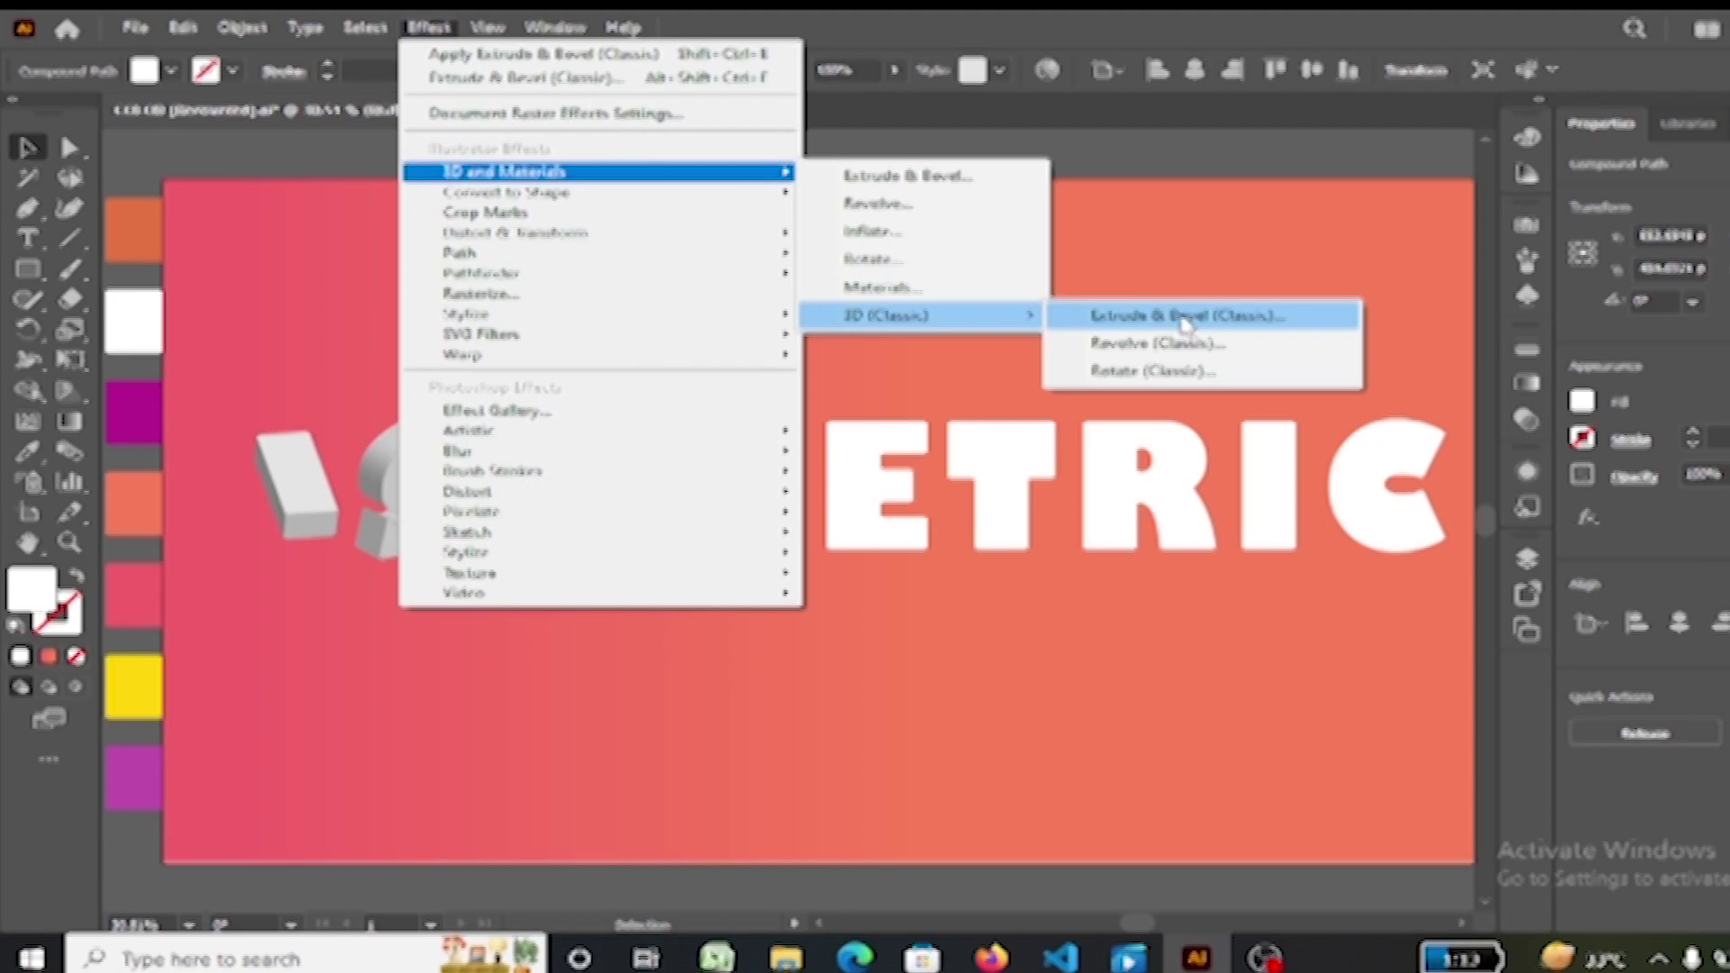
left_click(1185, 317)
left_click(1218, 516)
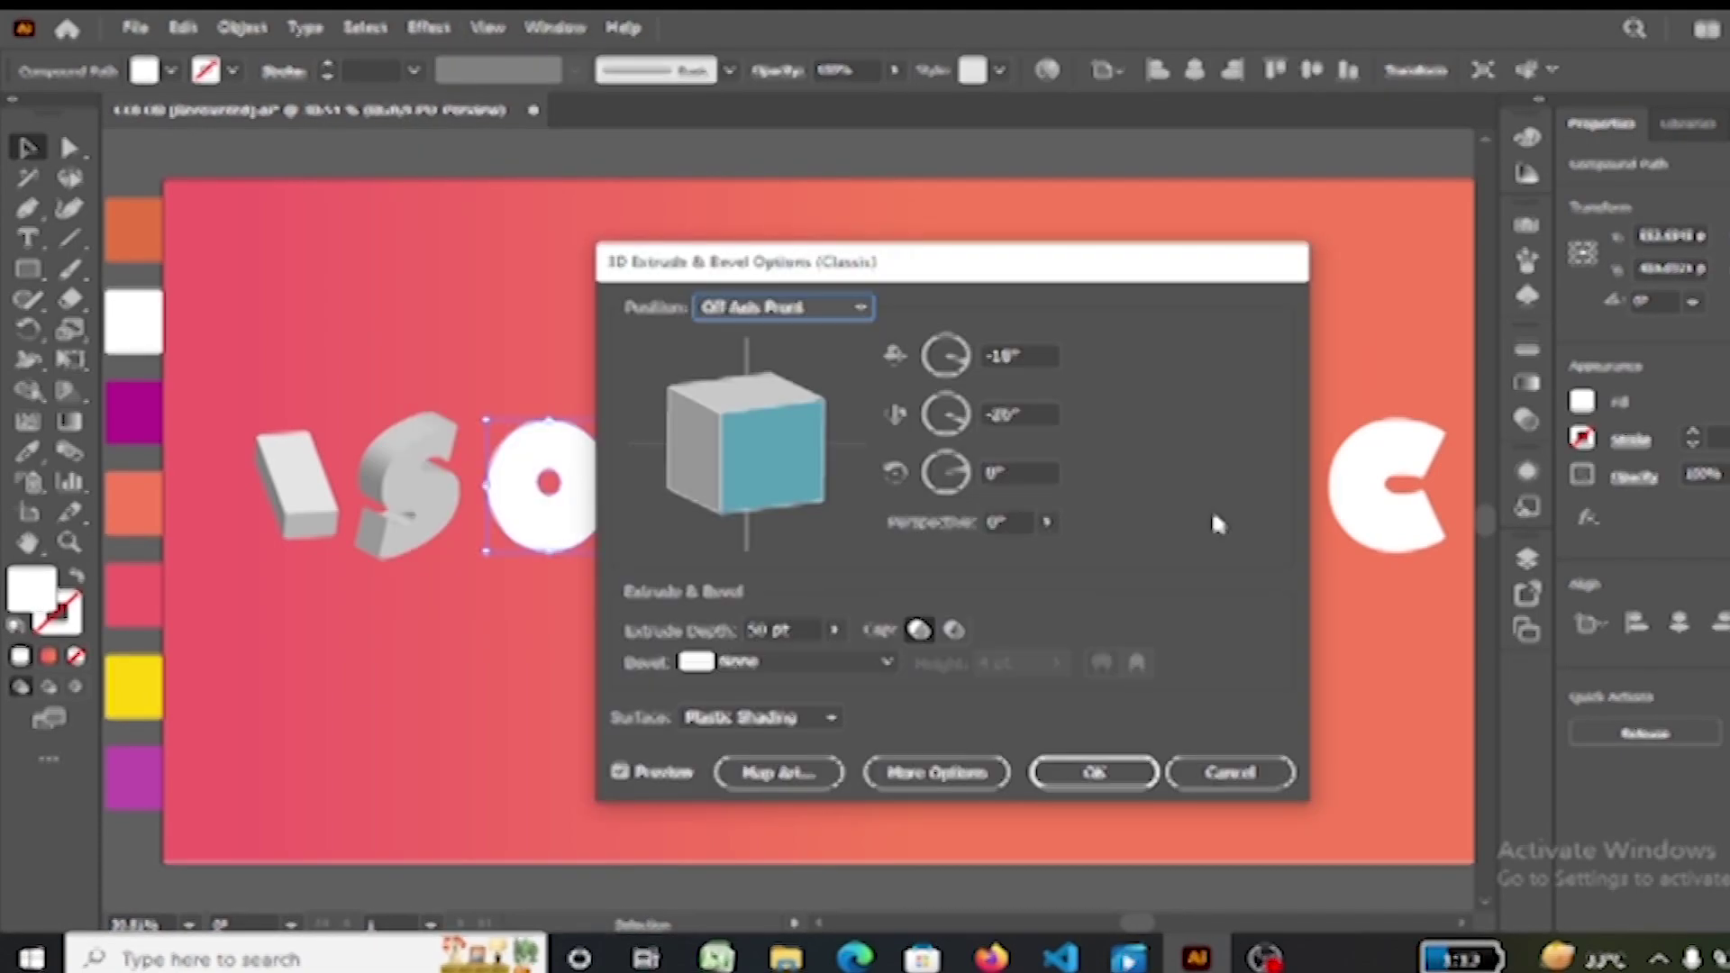
left_click(811, 307)
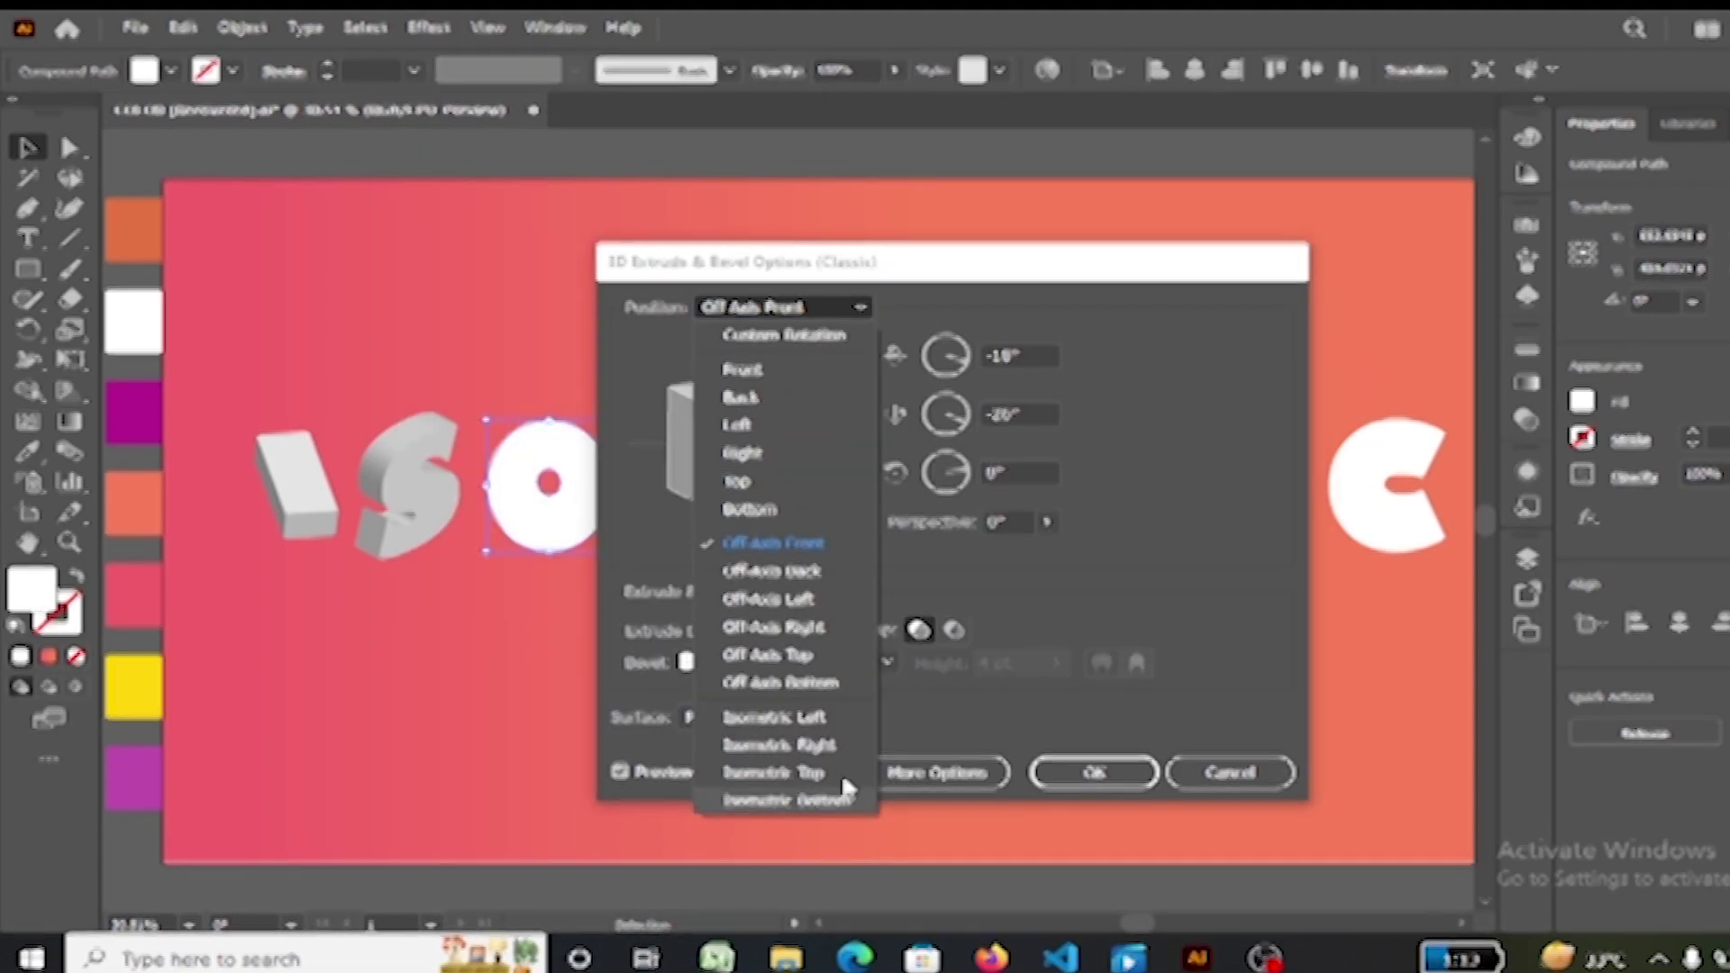
left_click(816, 716)
left_click(1094, 773)
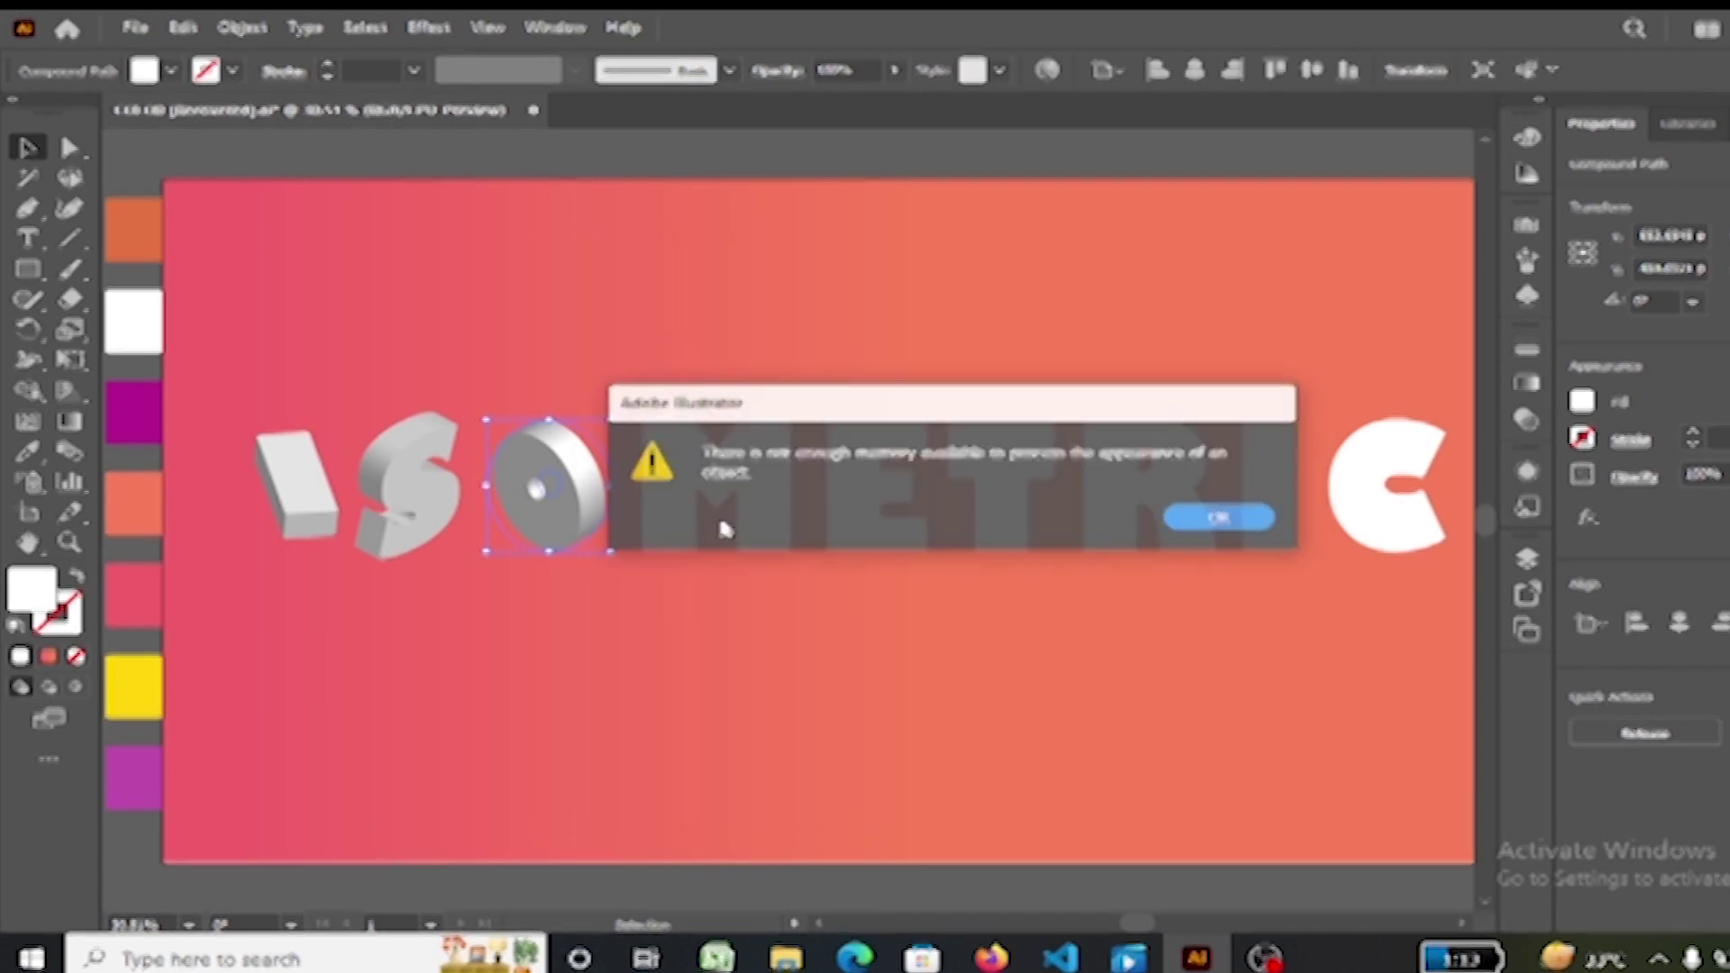
left_click(1226, 527)
Step: Nudge the 3D O and S slightly right to line them up
left_click(836, 645)
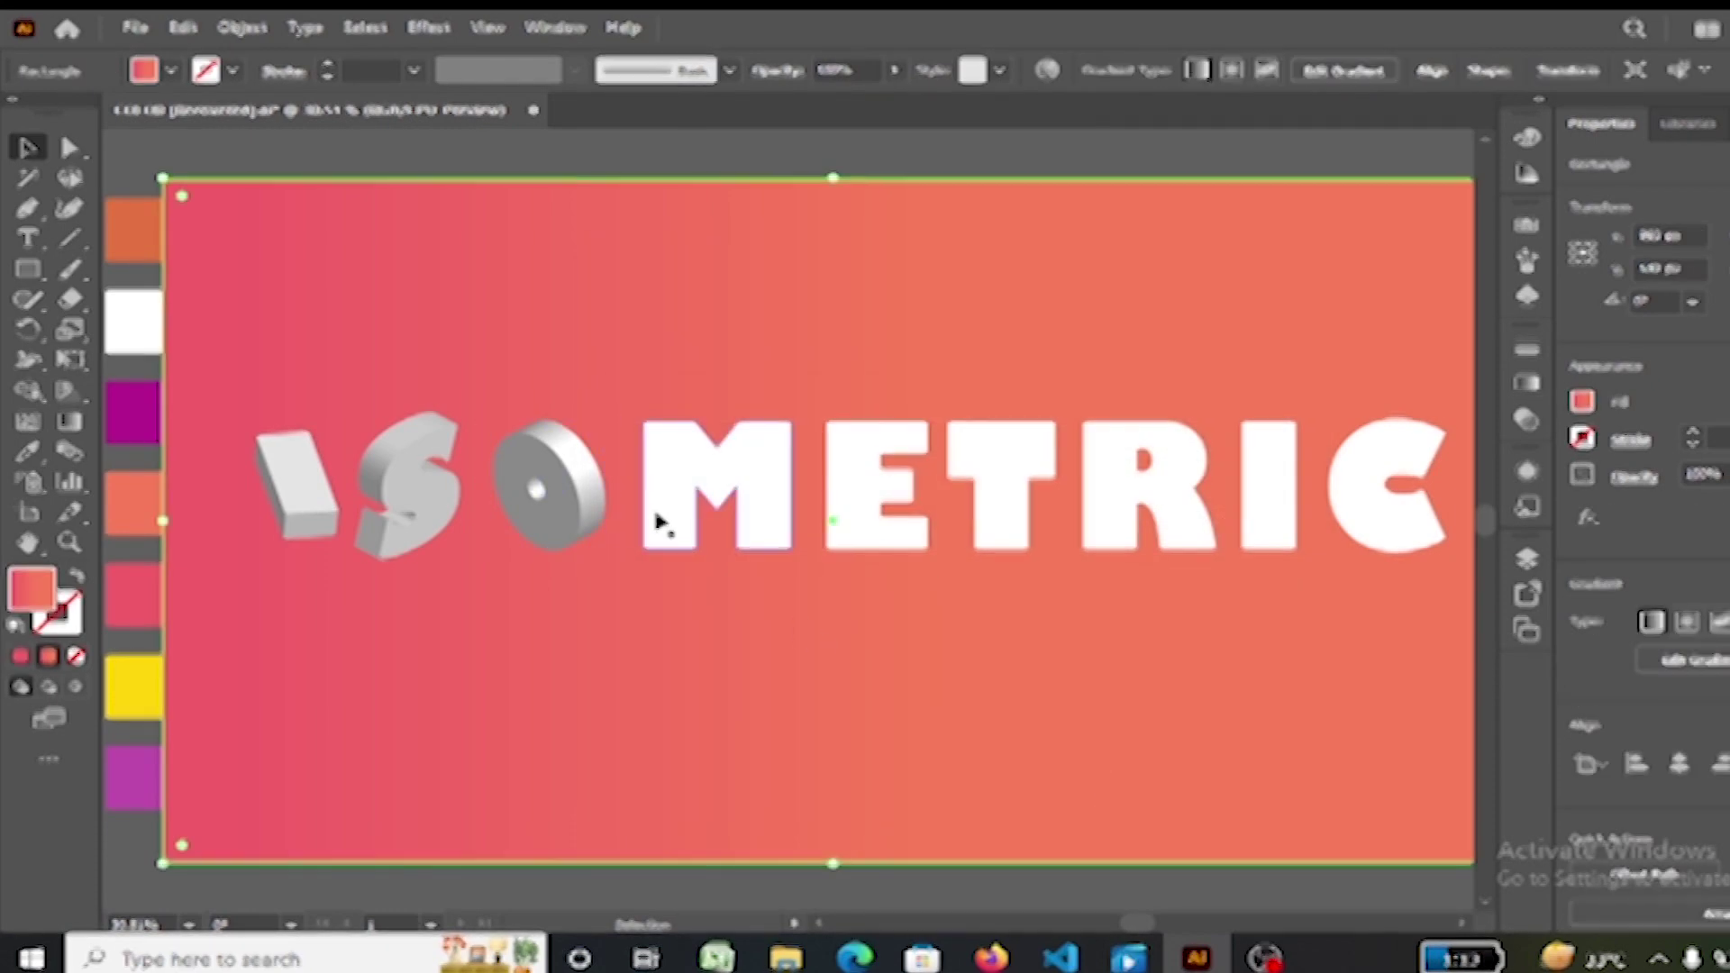
left_click_drag(582, 518, 595, 516)
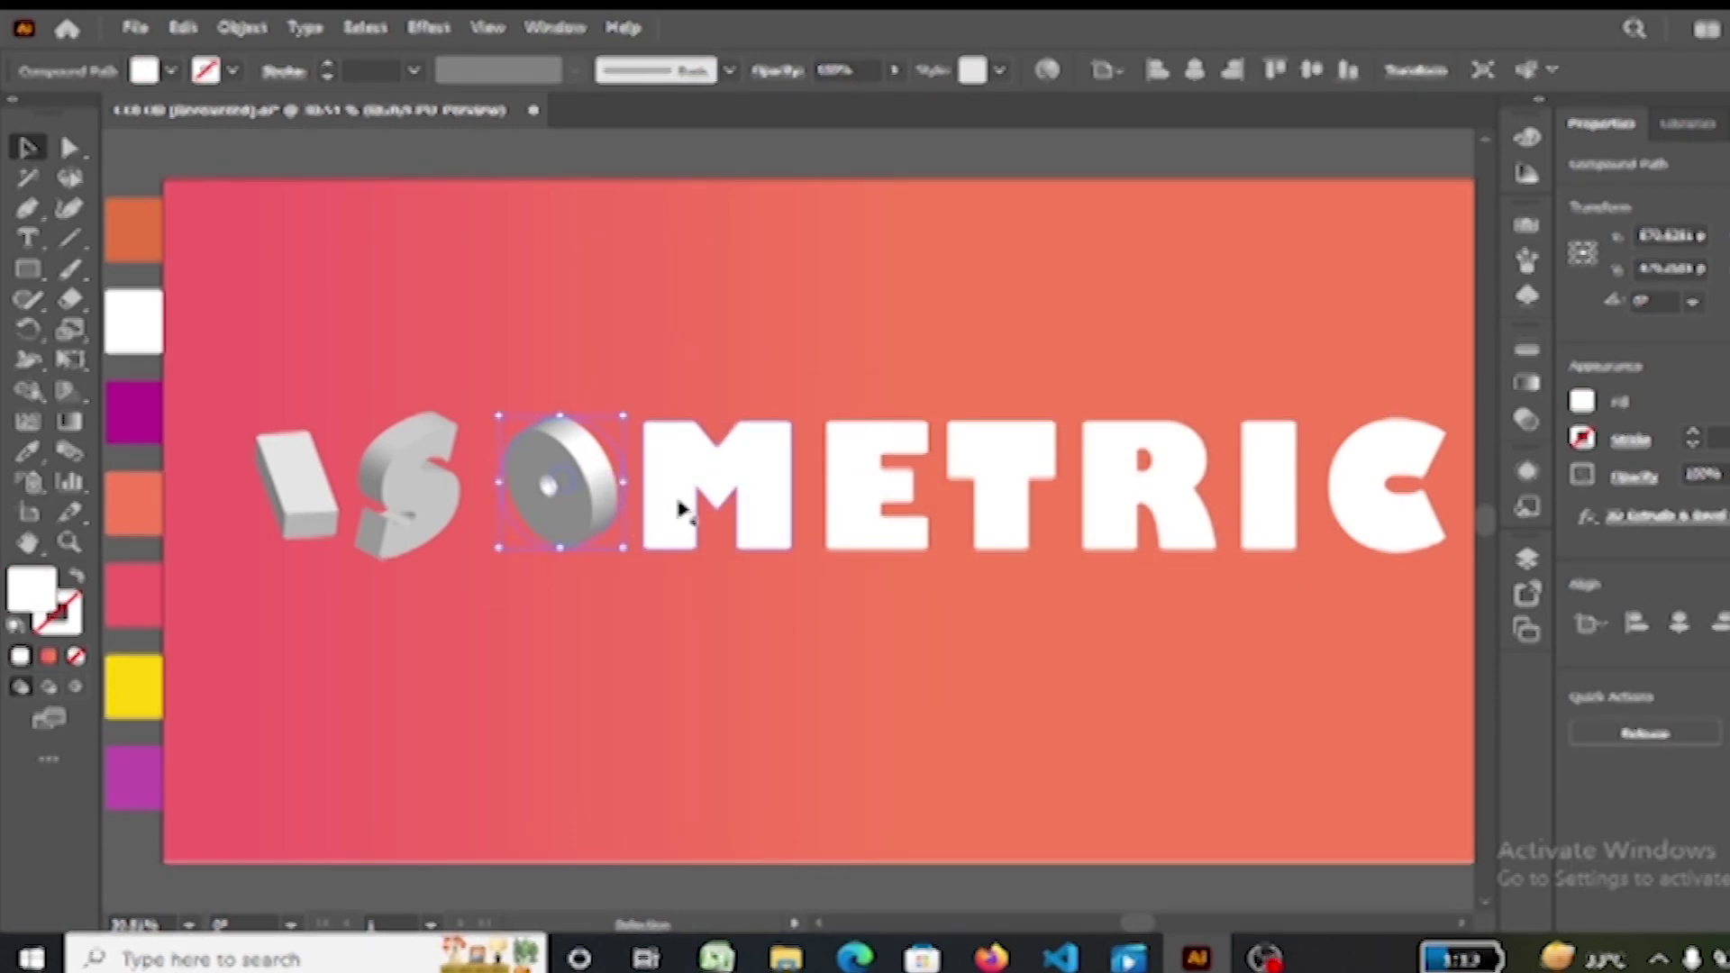
left_click_drag(436, 472, 570, 460)
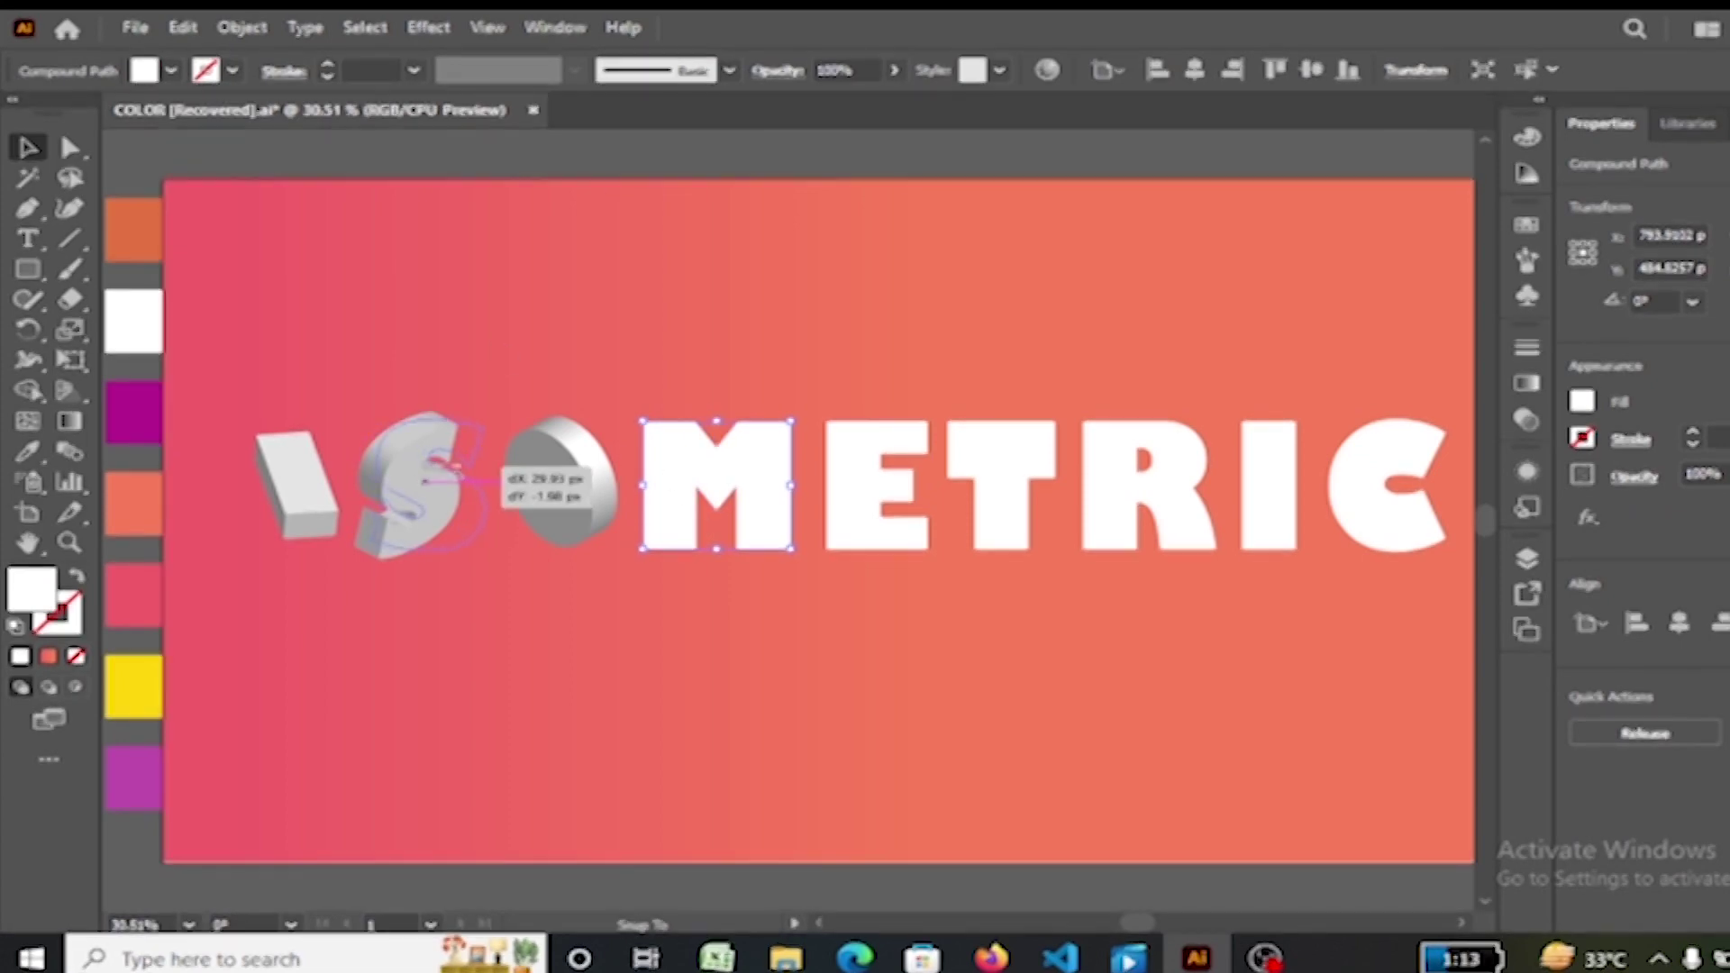
Step: Extrude the M in Isometric Top position and move it into place after the O
left_click(431, 28)
mouse_move(505, 171)
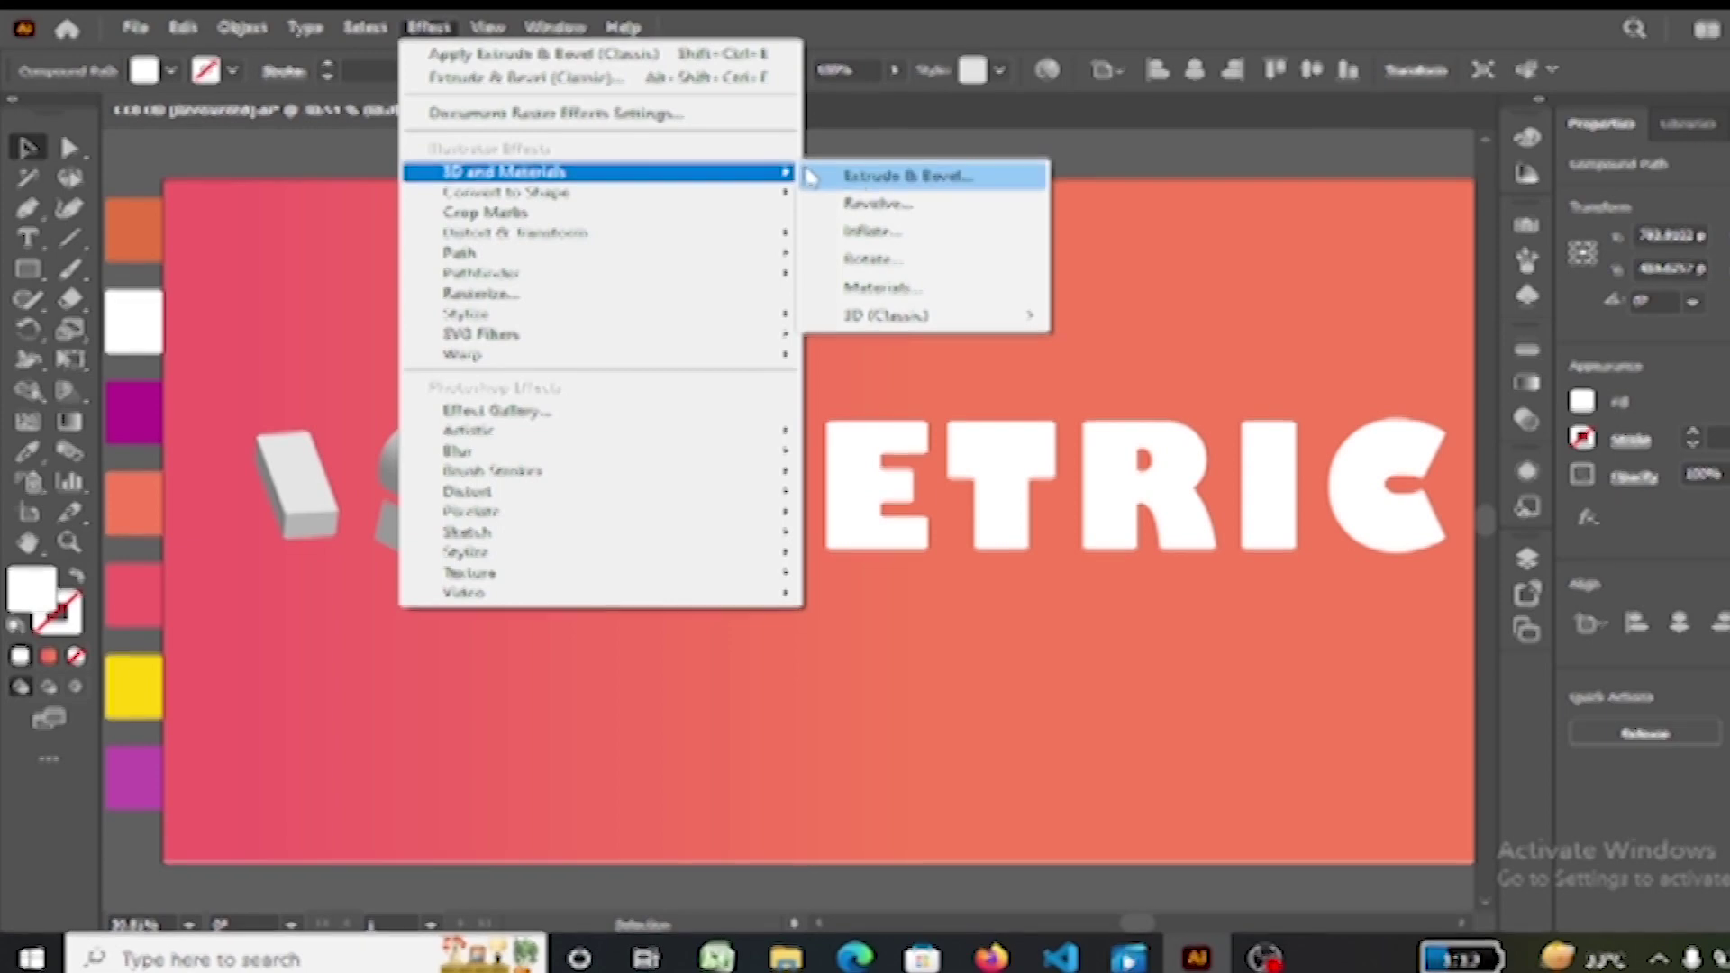
mouse_move(885, 316)
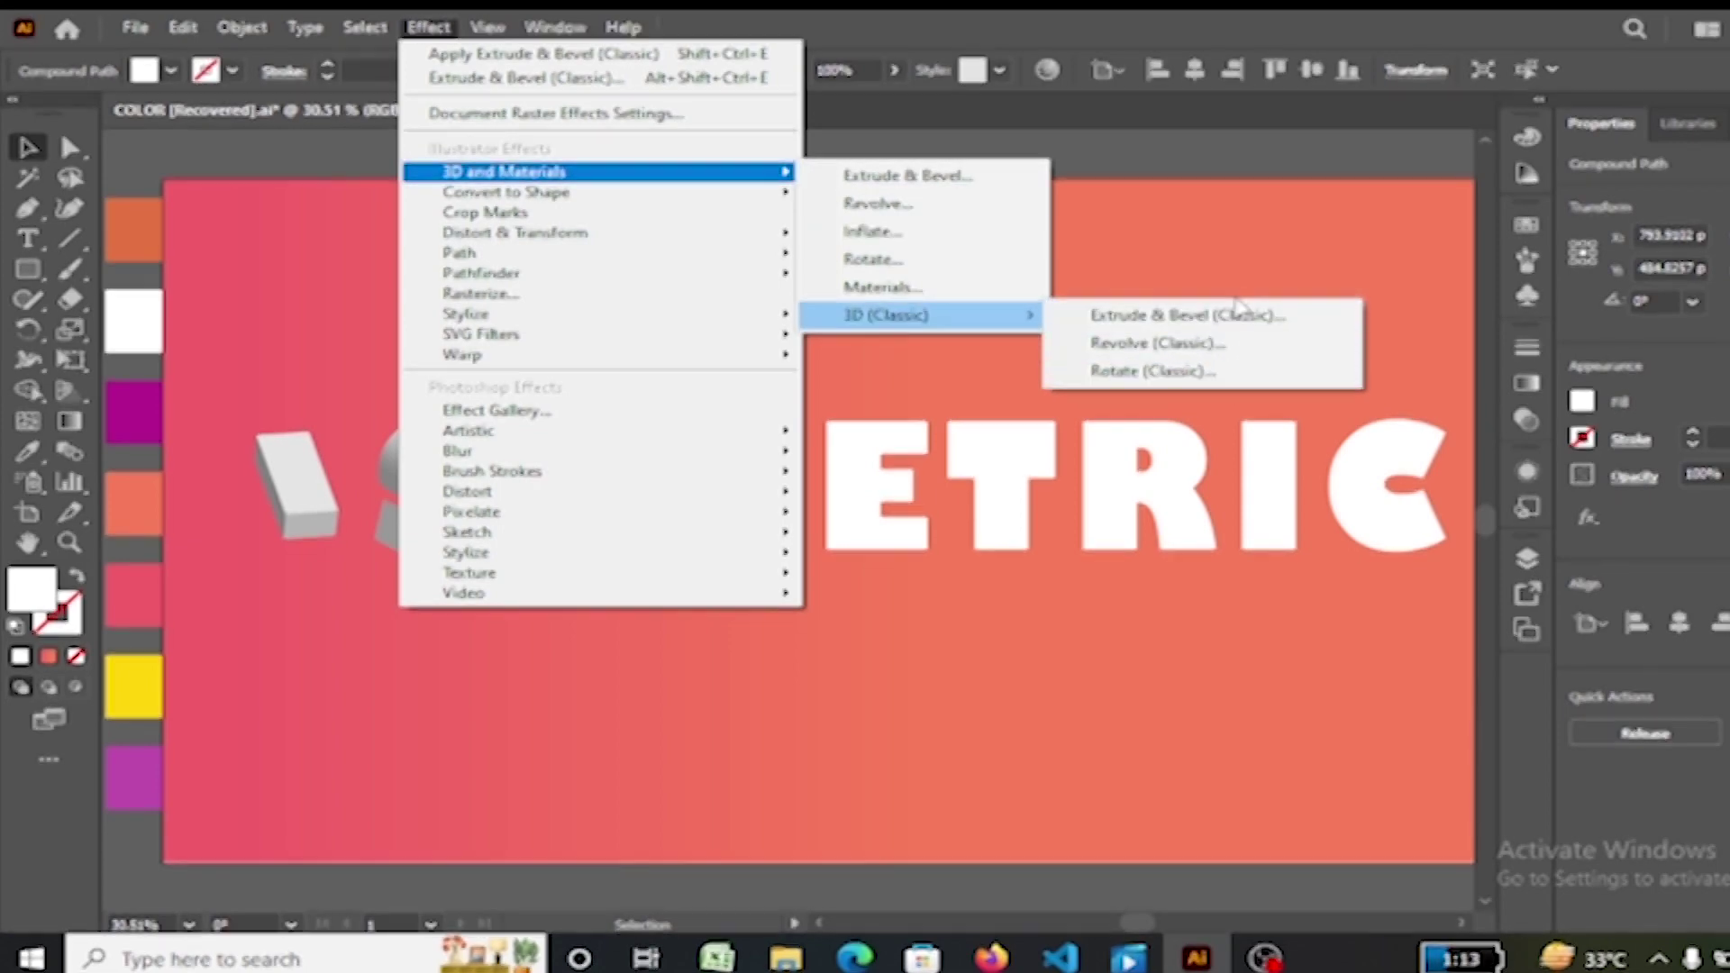
left_click(1236, 314)
left_click(1212, 521)
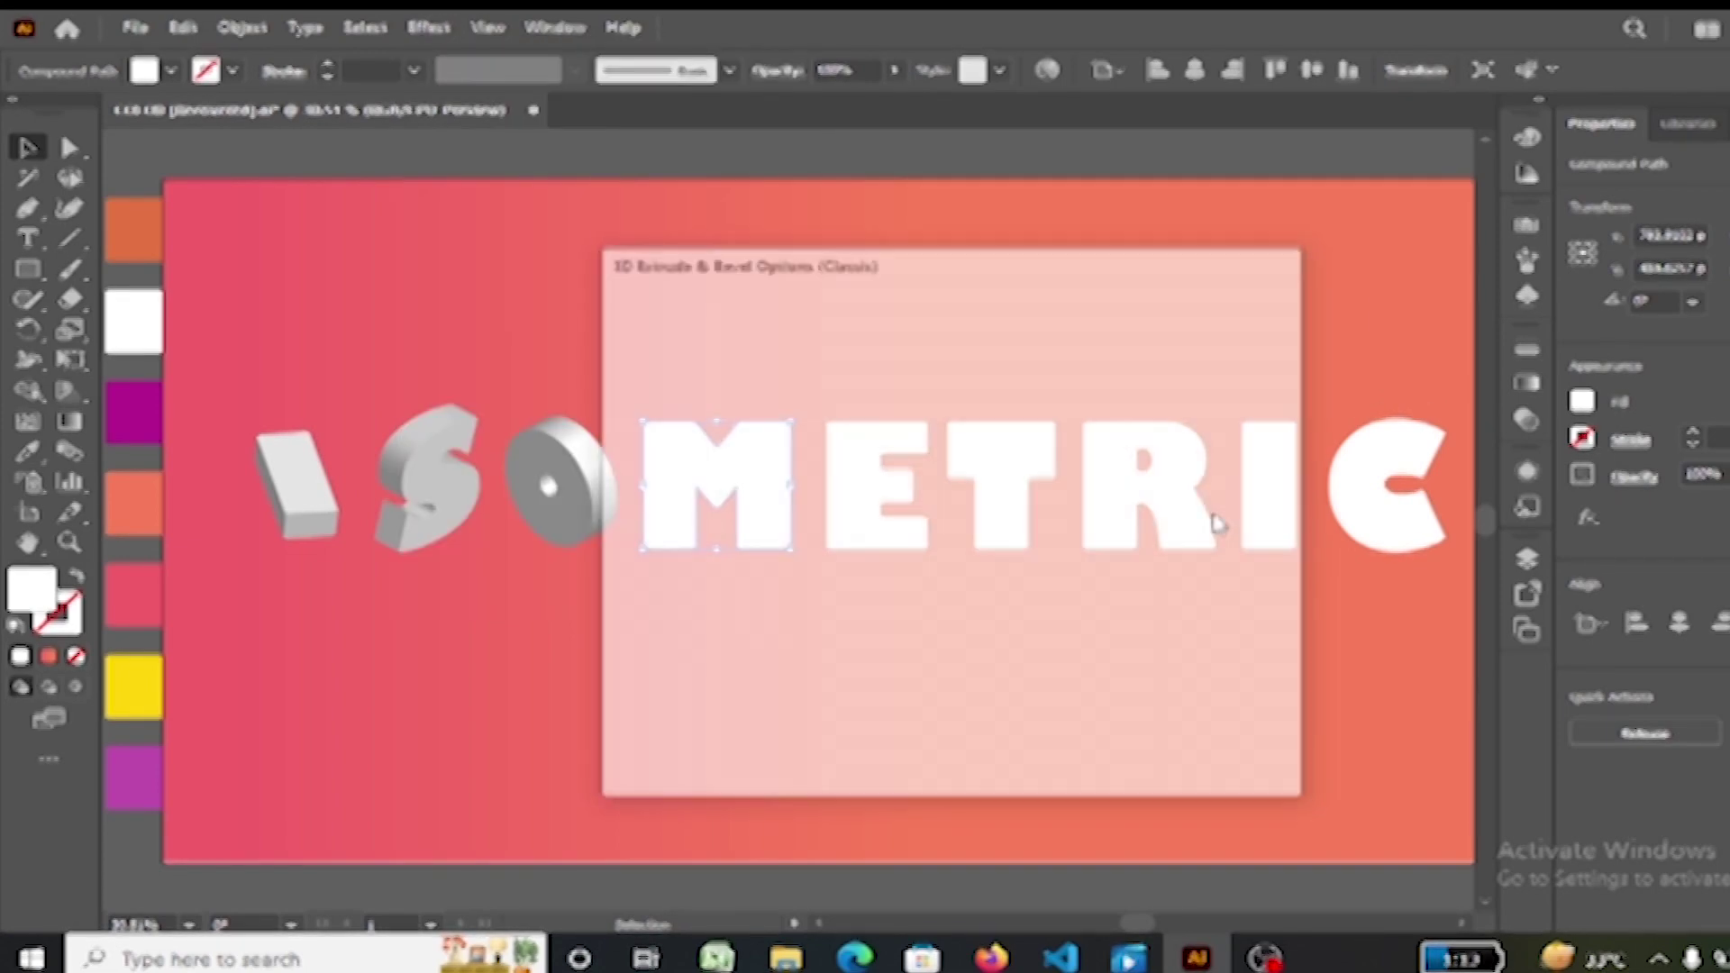
left_click(853, 309)
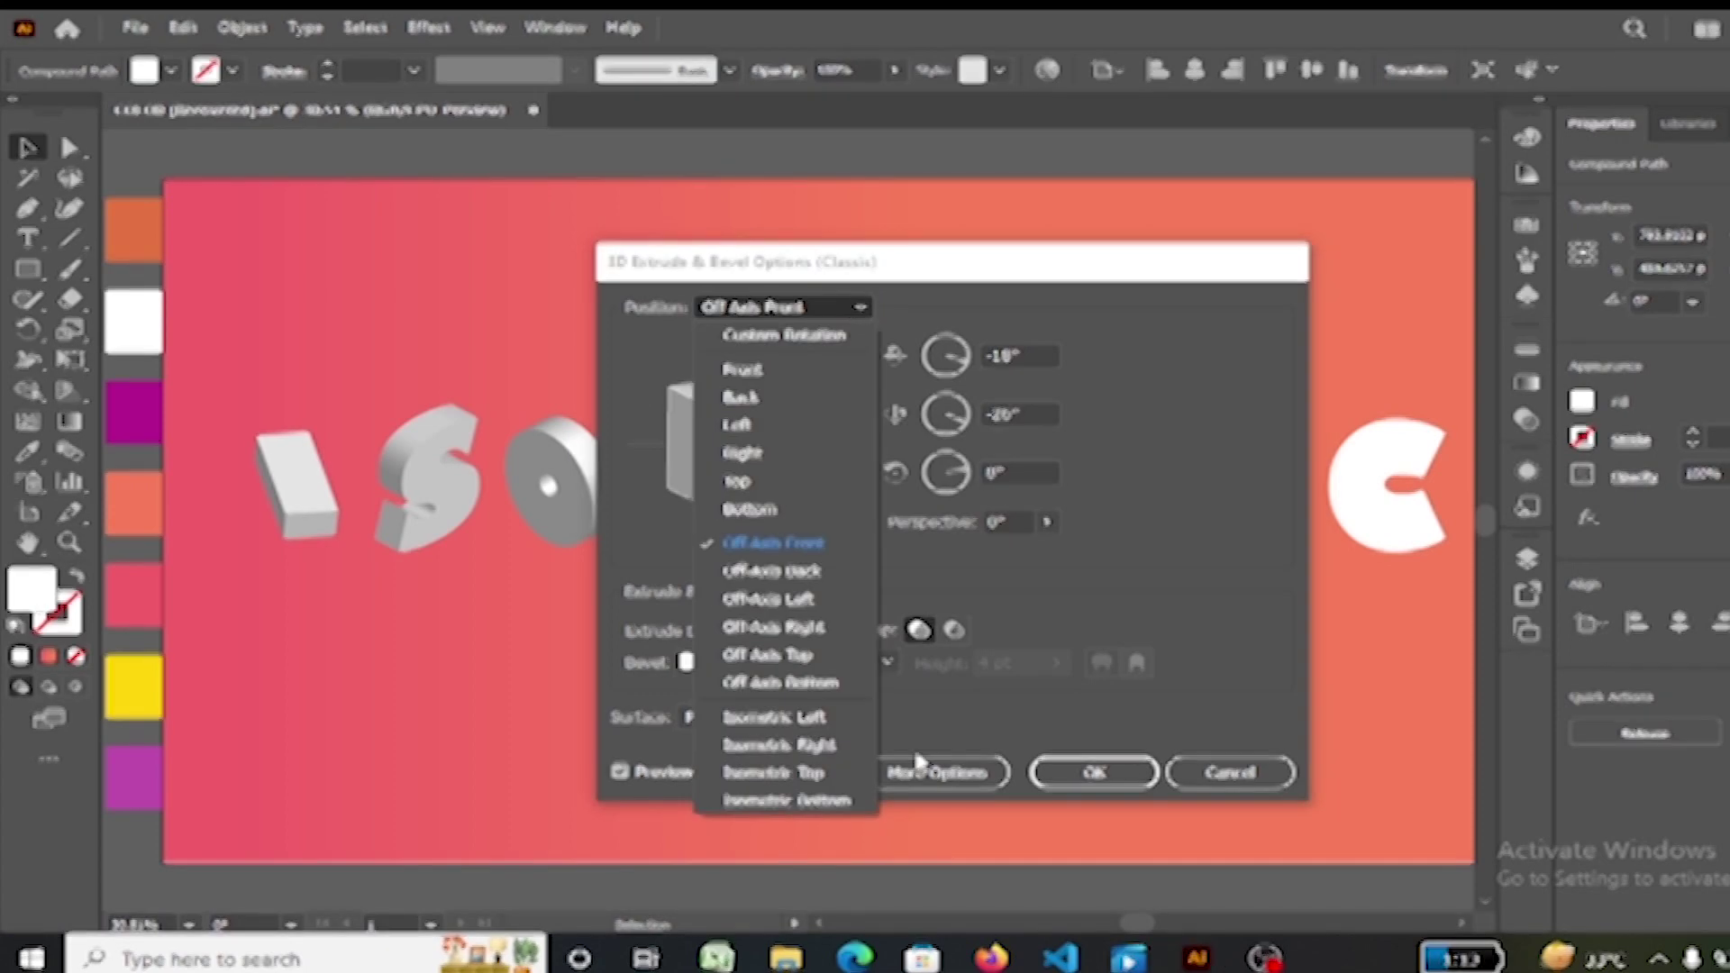
left_click(845, 773)
left_click_drag(1010, 263, 1363, 254)
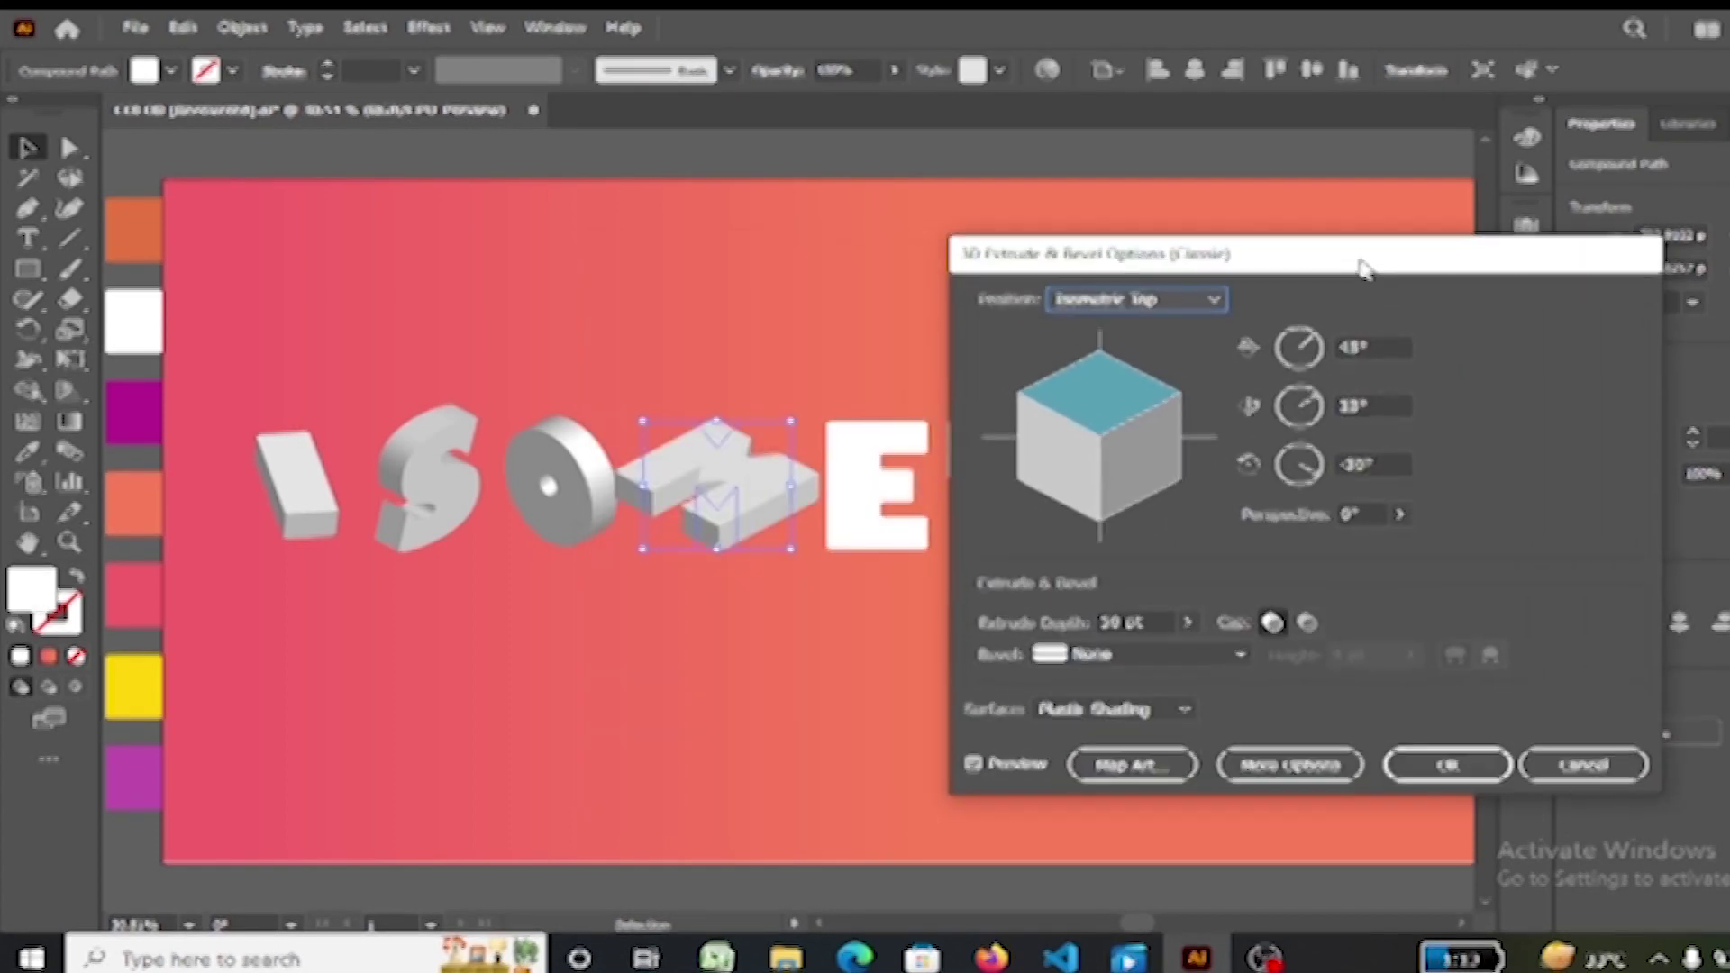
left_click(1453, 766)
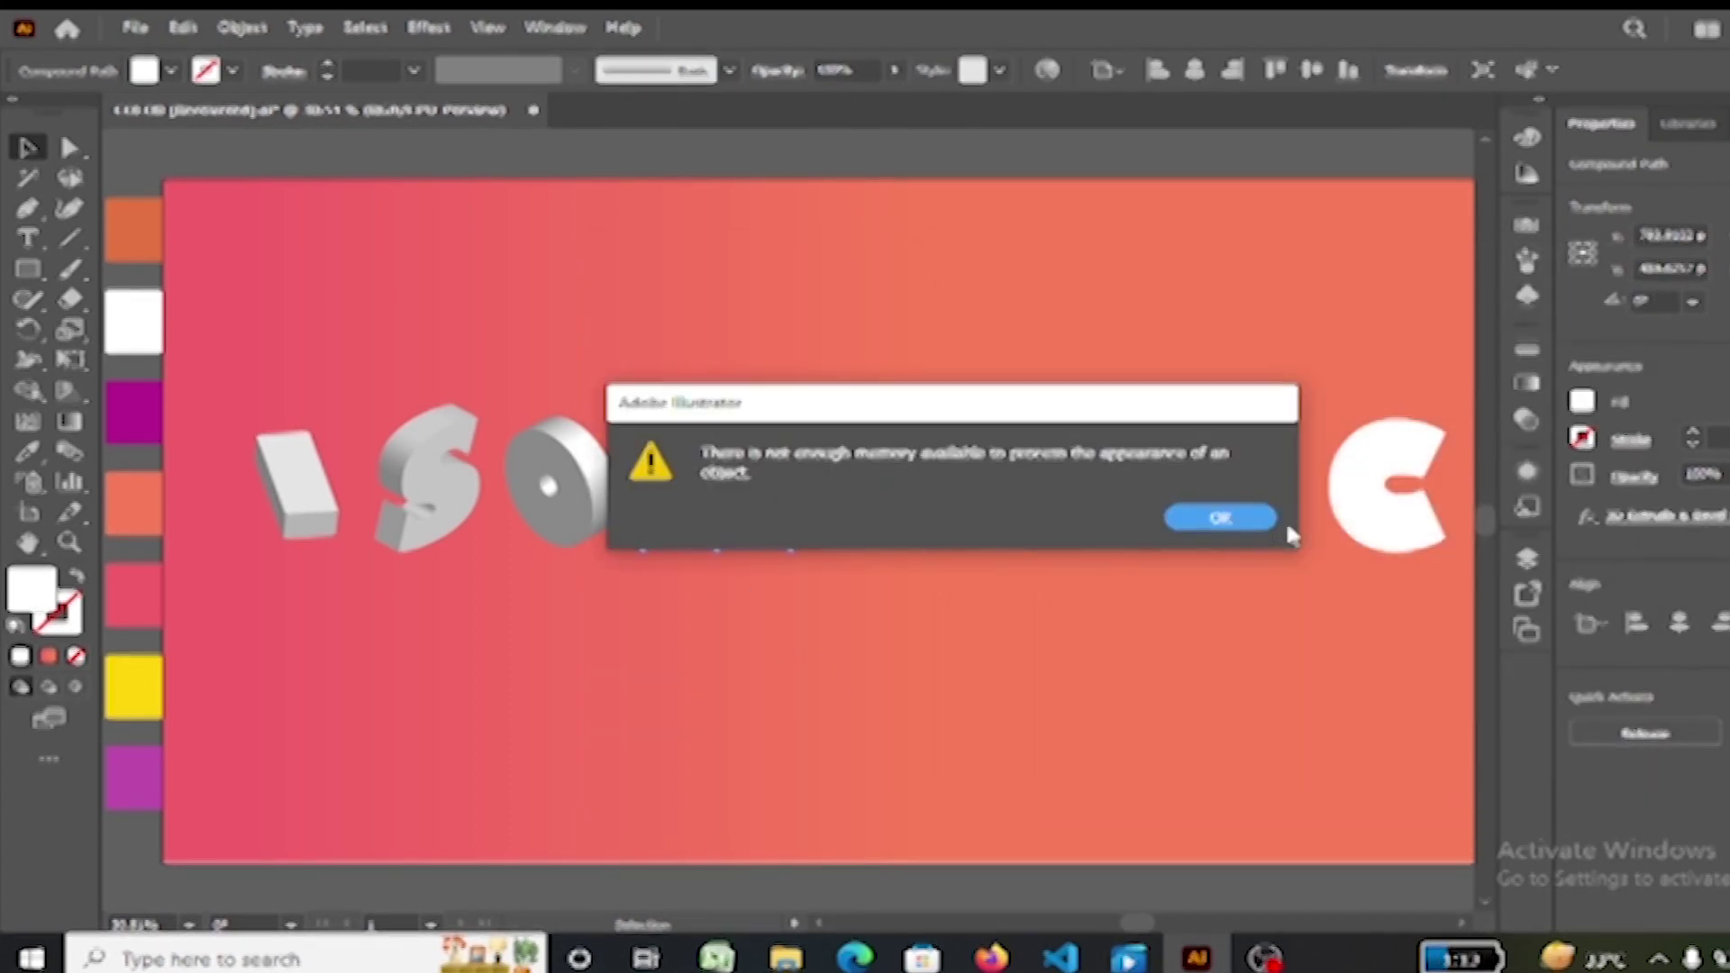
left_click(1257, 522)
left_click_drag(757, 525, 807, 521)
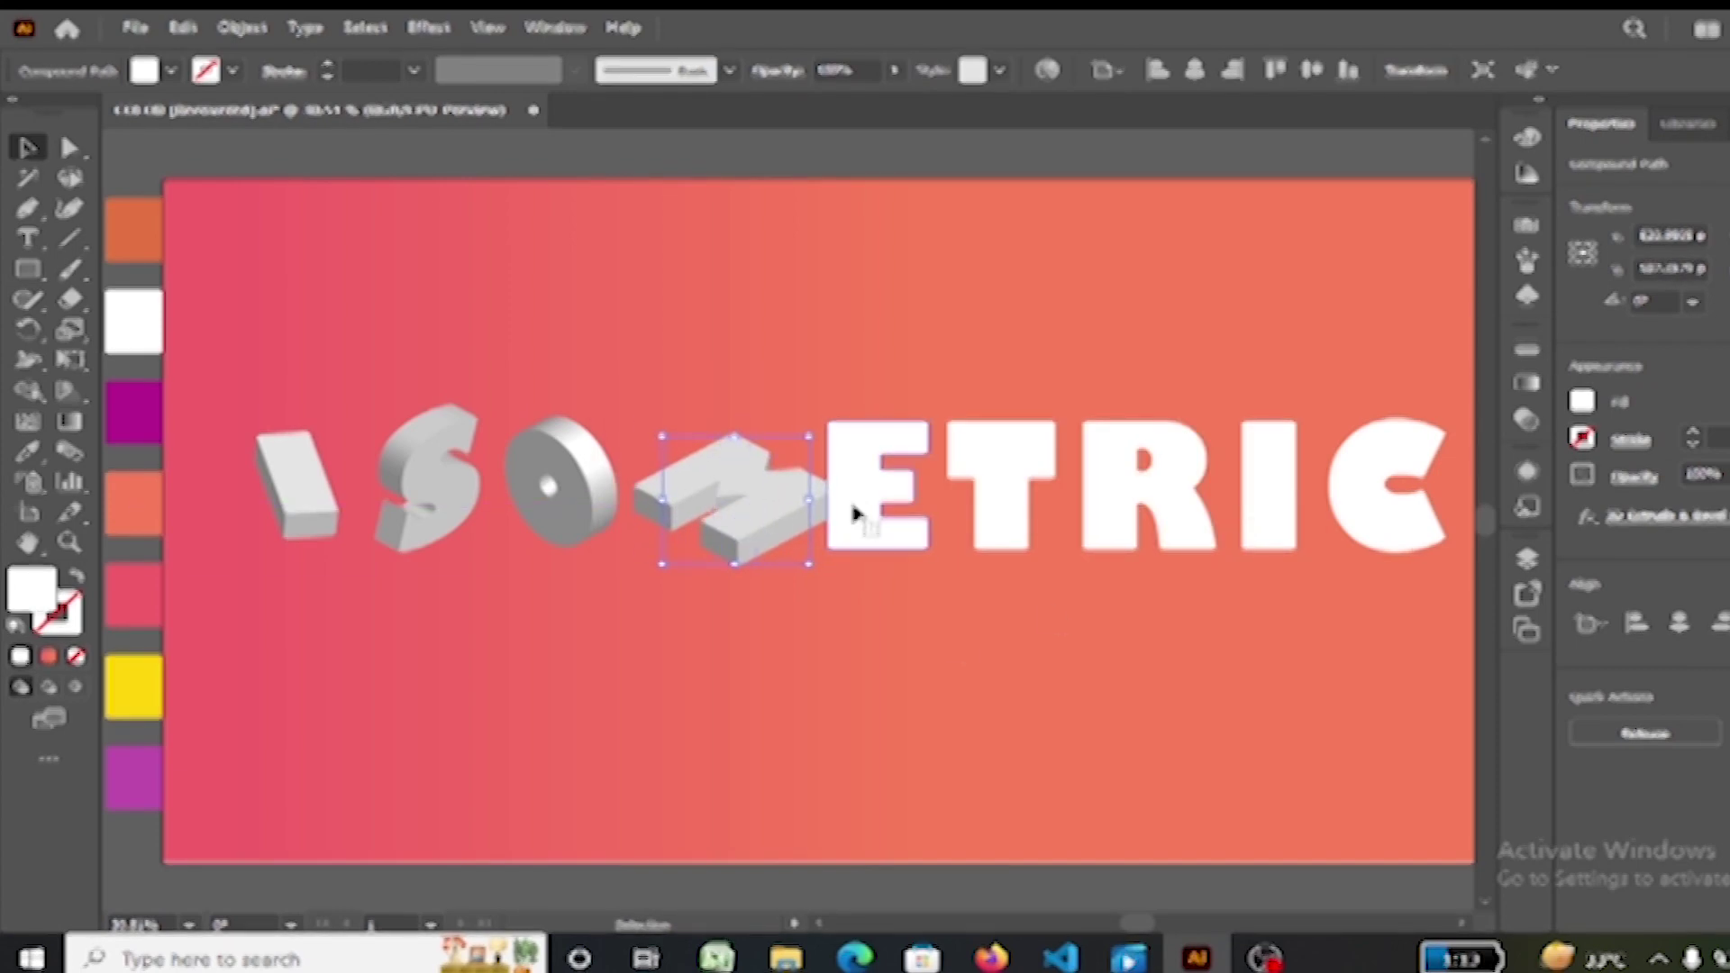
Step: Shift the E right and extrude it in Isometric Right position, then select the T
left_click_drag(870, 514, 872, 510)
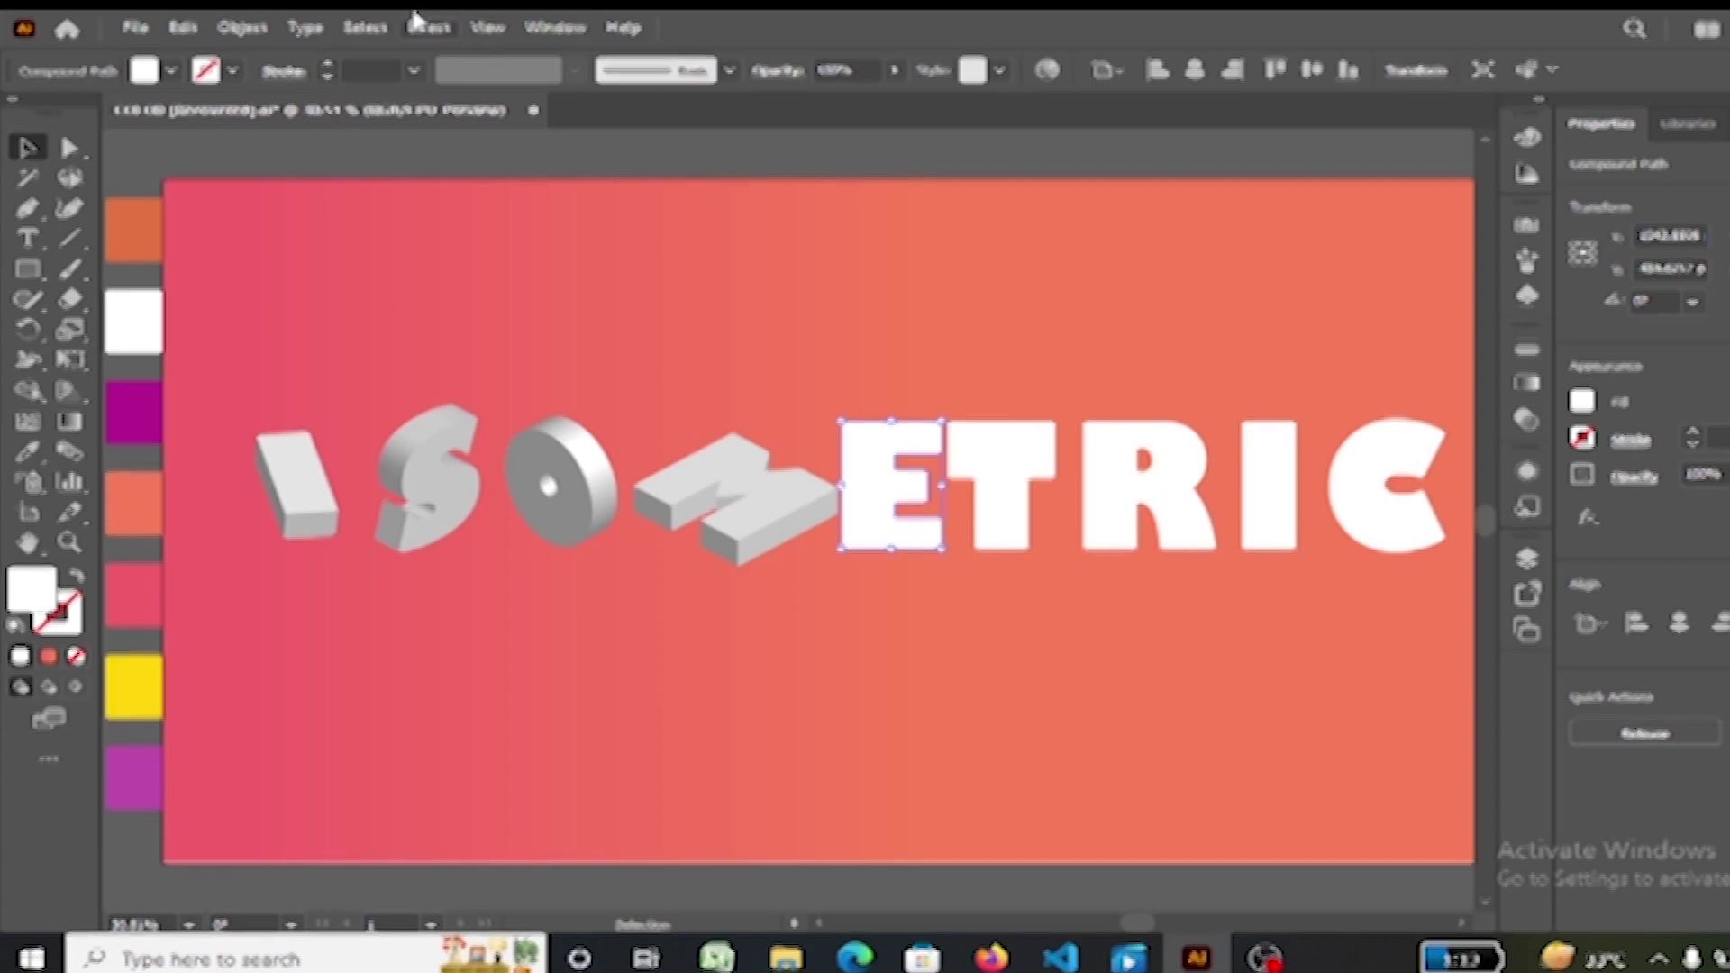
left_click(428, 27)
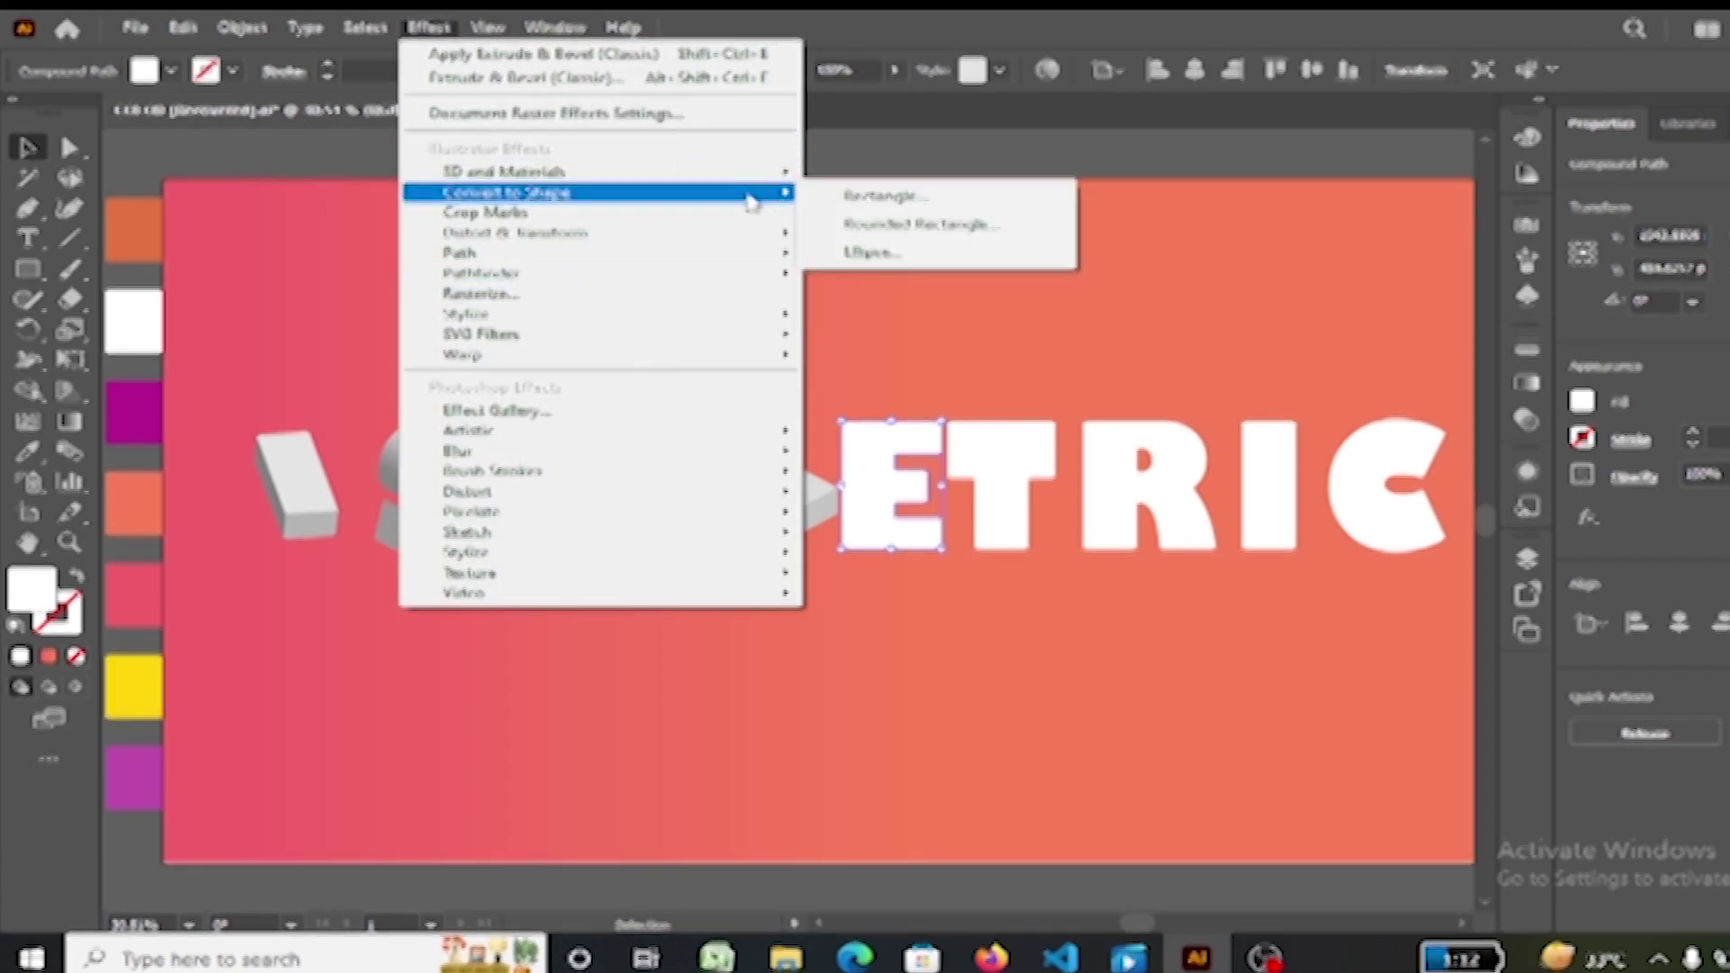
mouse_move(885, 316)
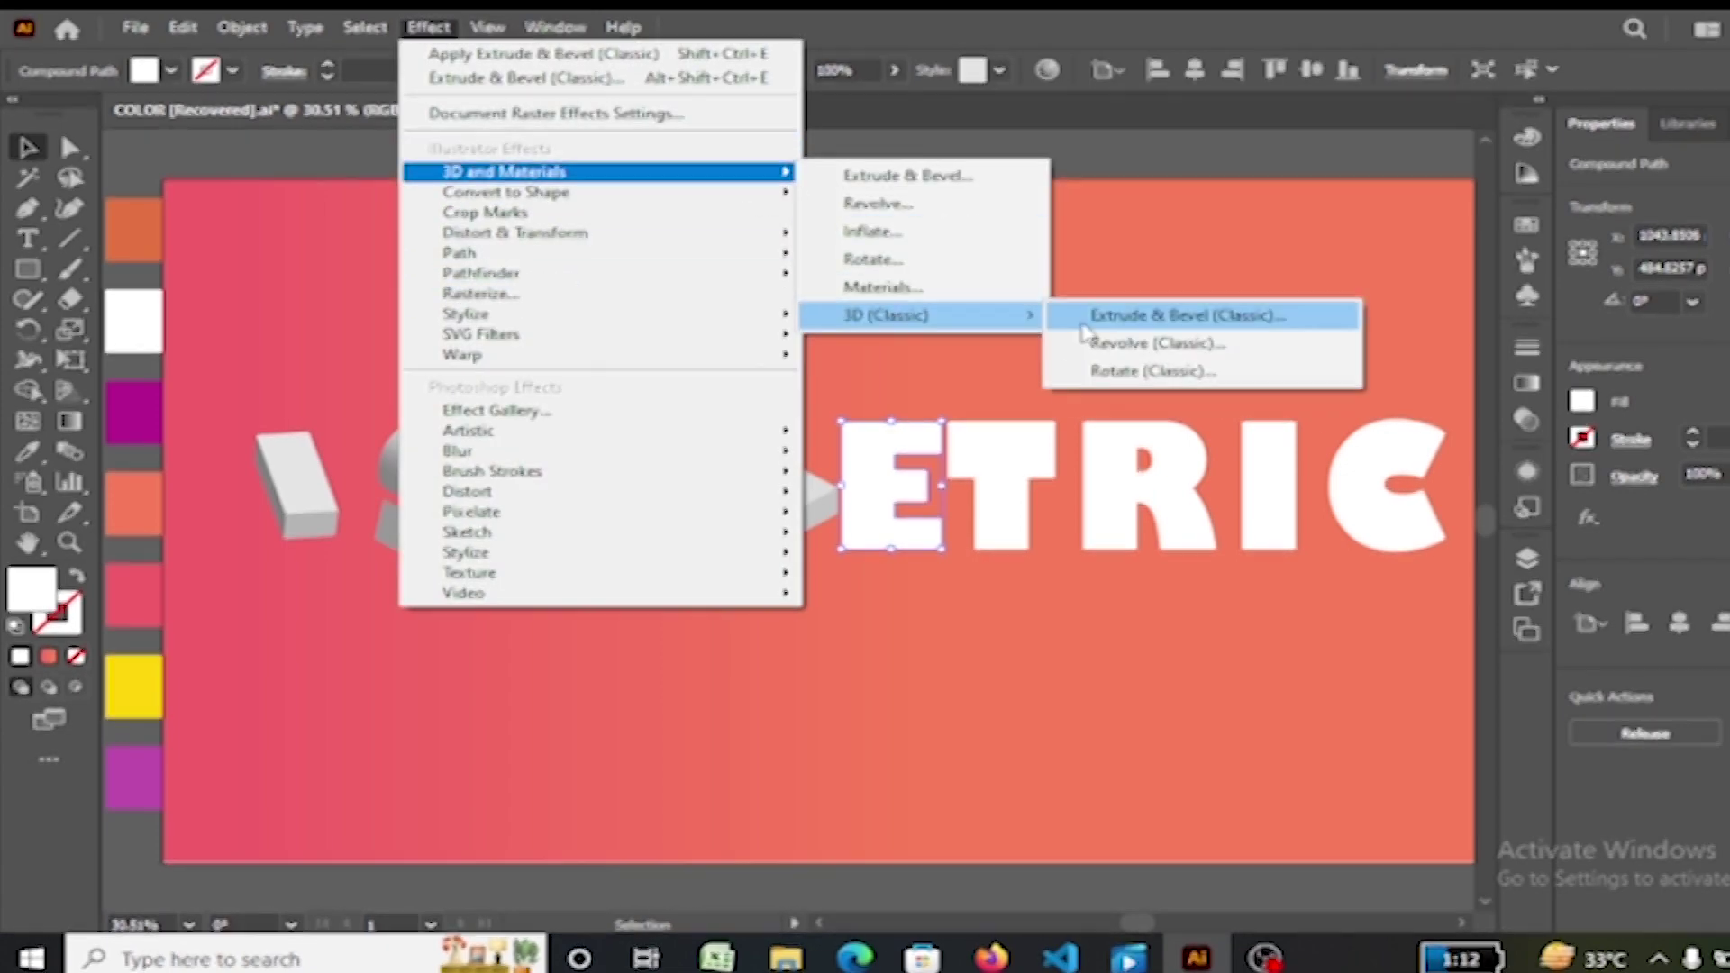
left_click(1089, 315)
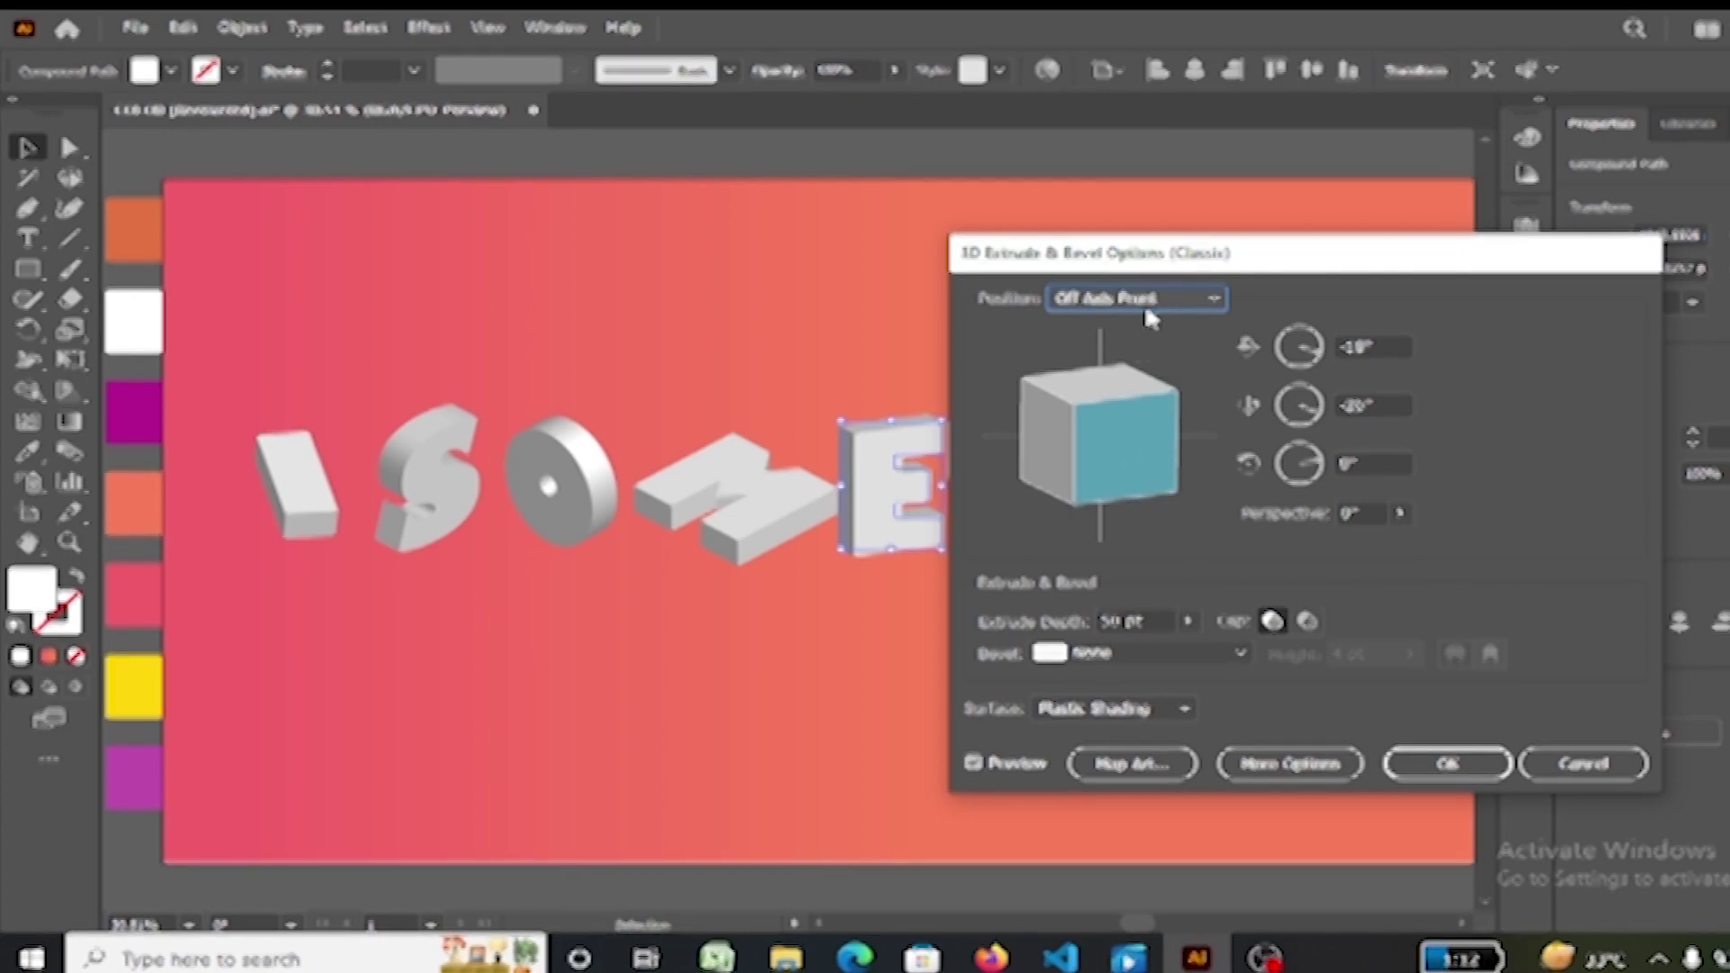
left_click(1145, 303)
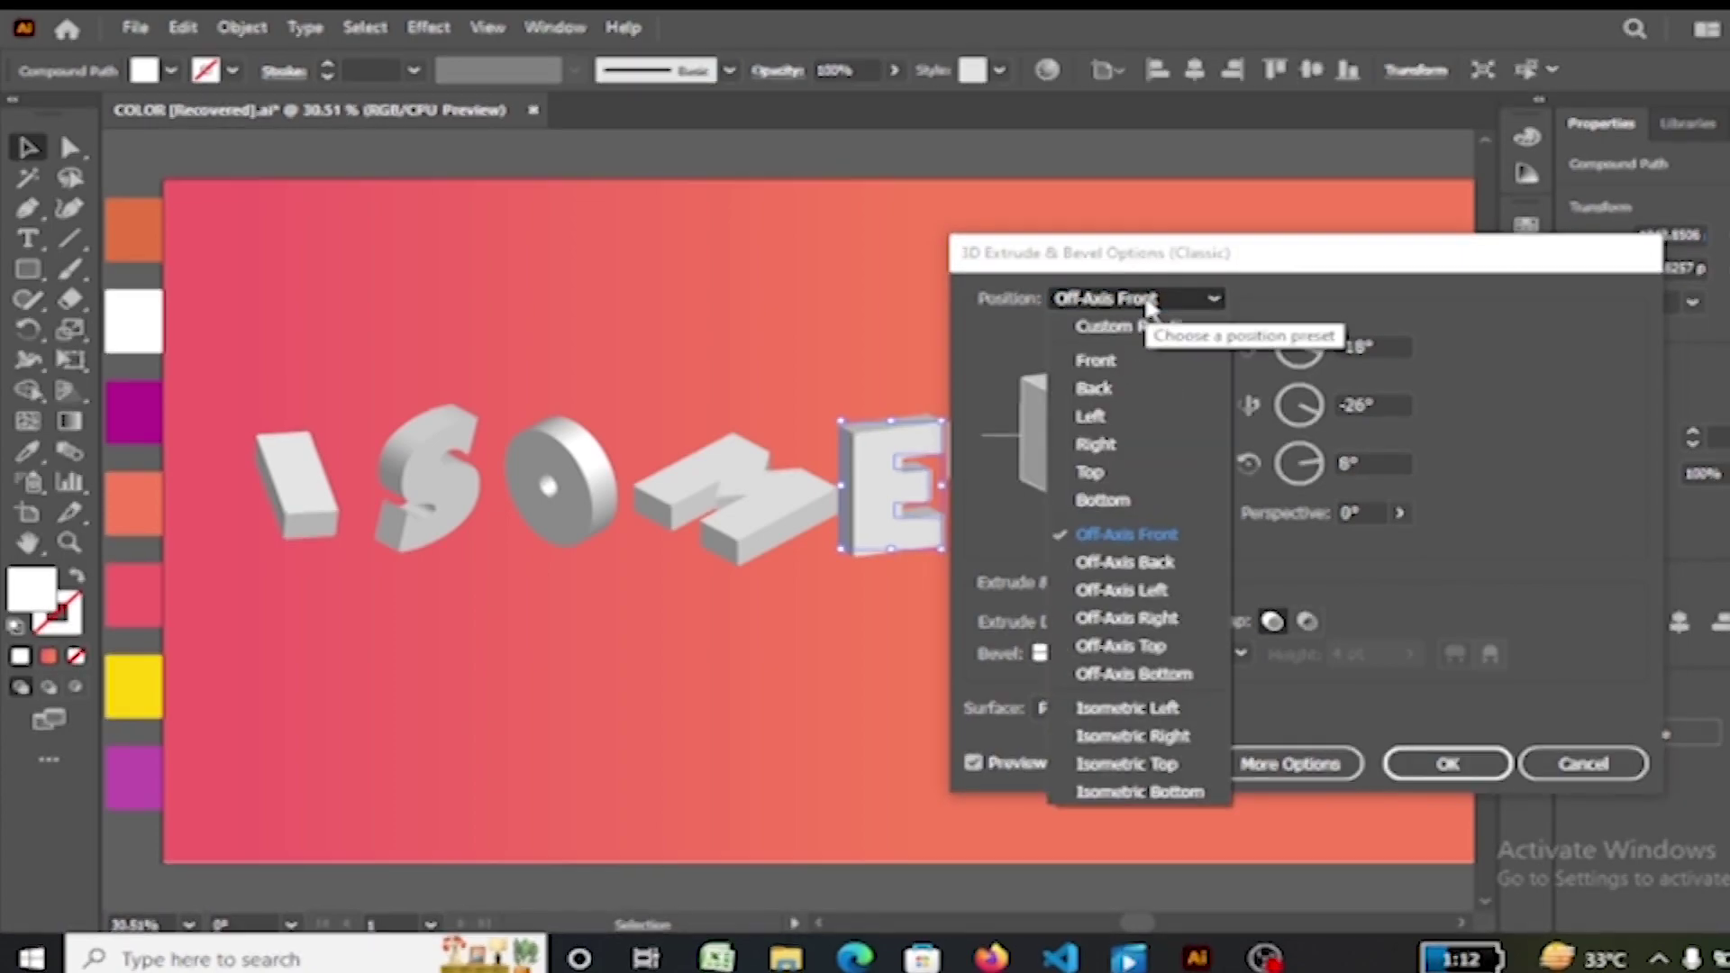
left_click(1160, 737)
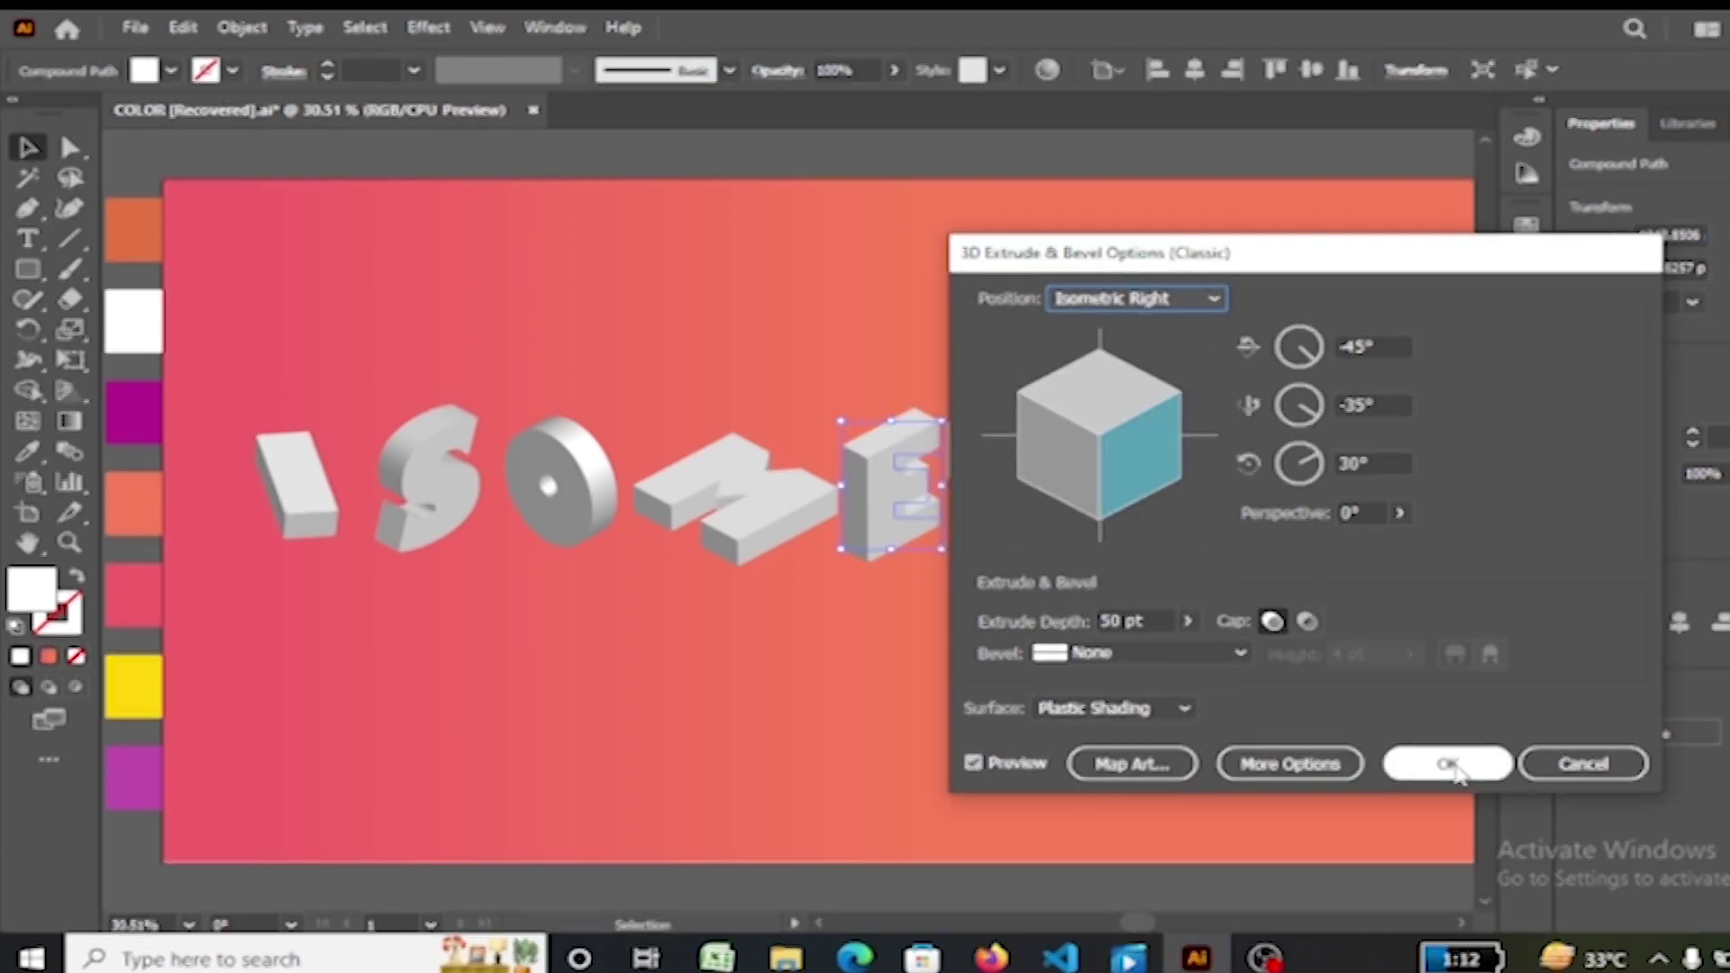
left_click(1445, 764)
left_click(1000, 610)
left_click(1000, 487)
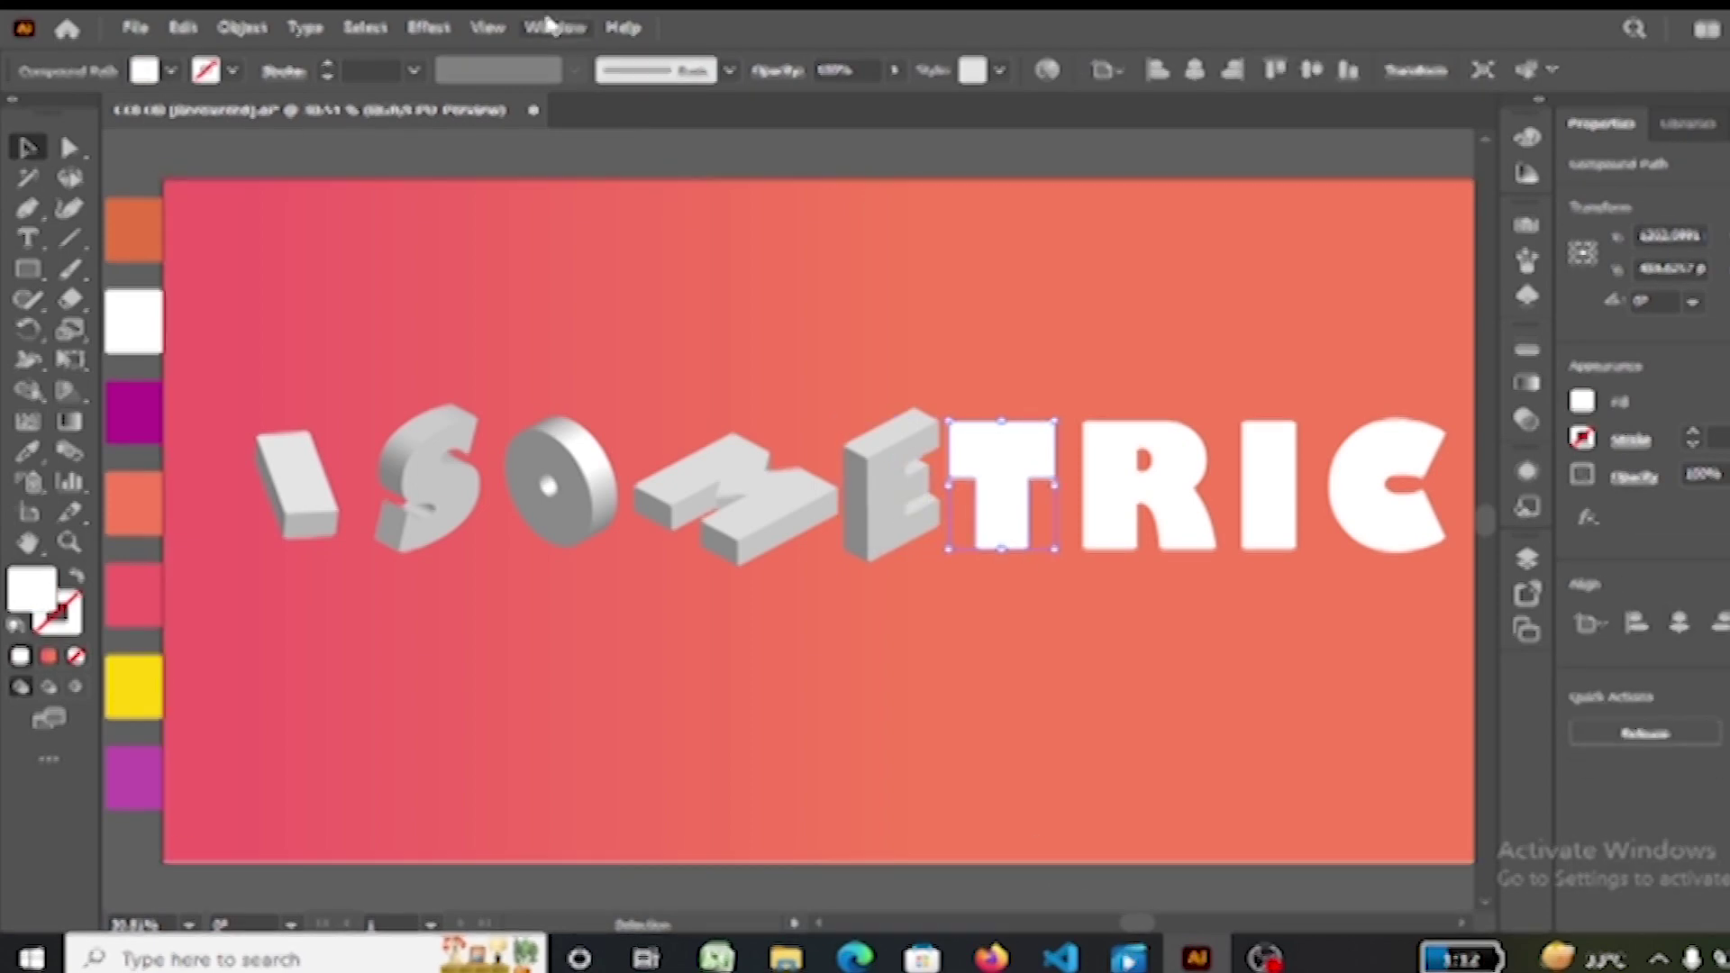
left_click(487, 27)
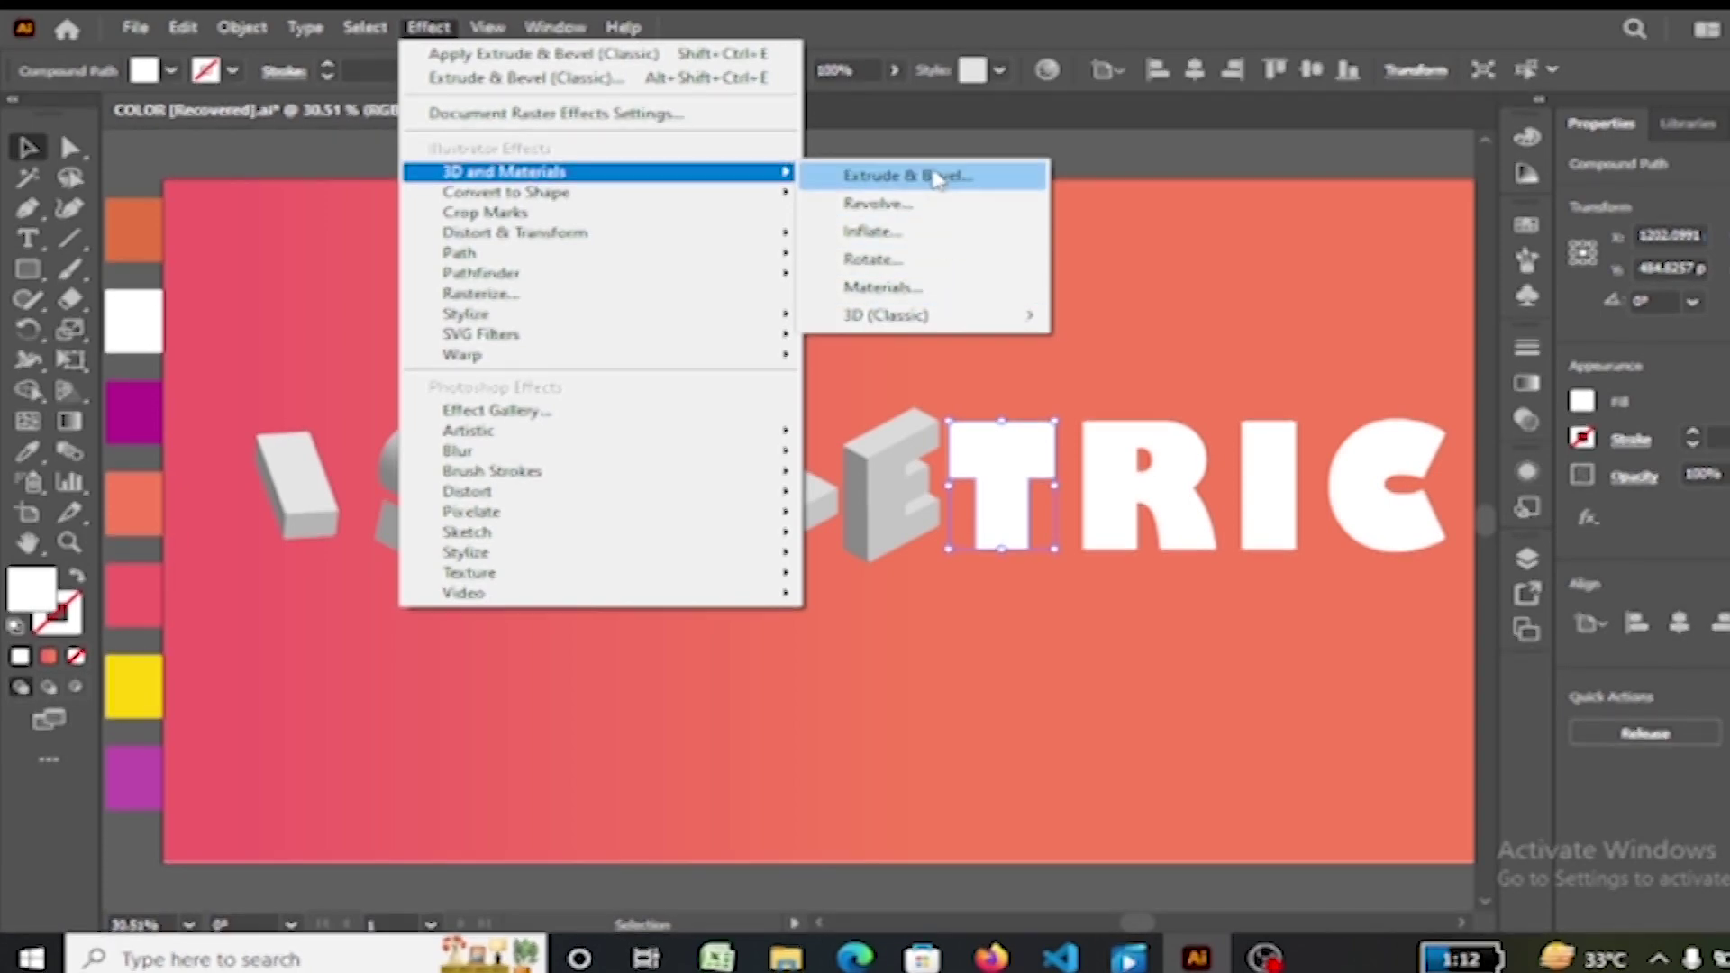
Step: Extrude the T with the Isometric Left position, dismissing the memory warnings
mouse_move(887, 316)
left_click(1114, 317)
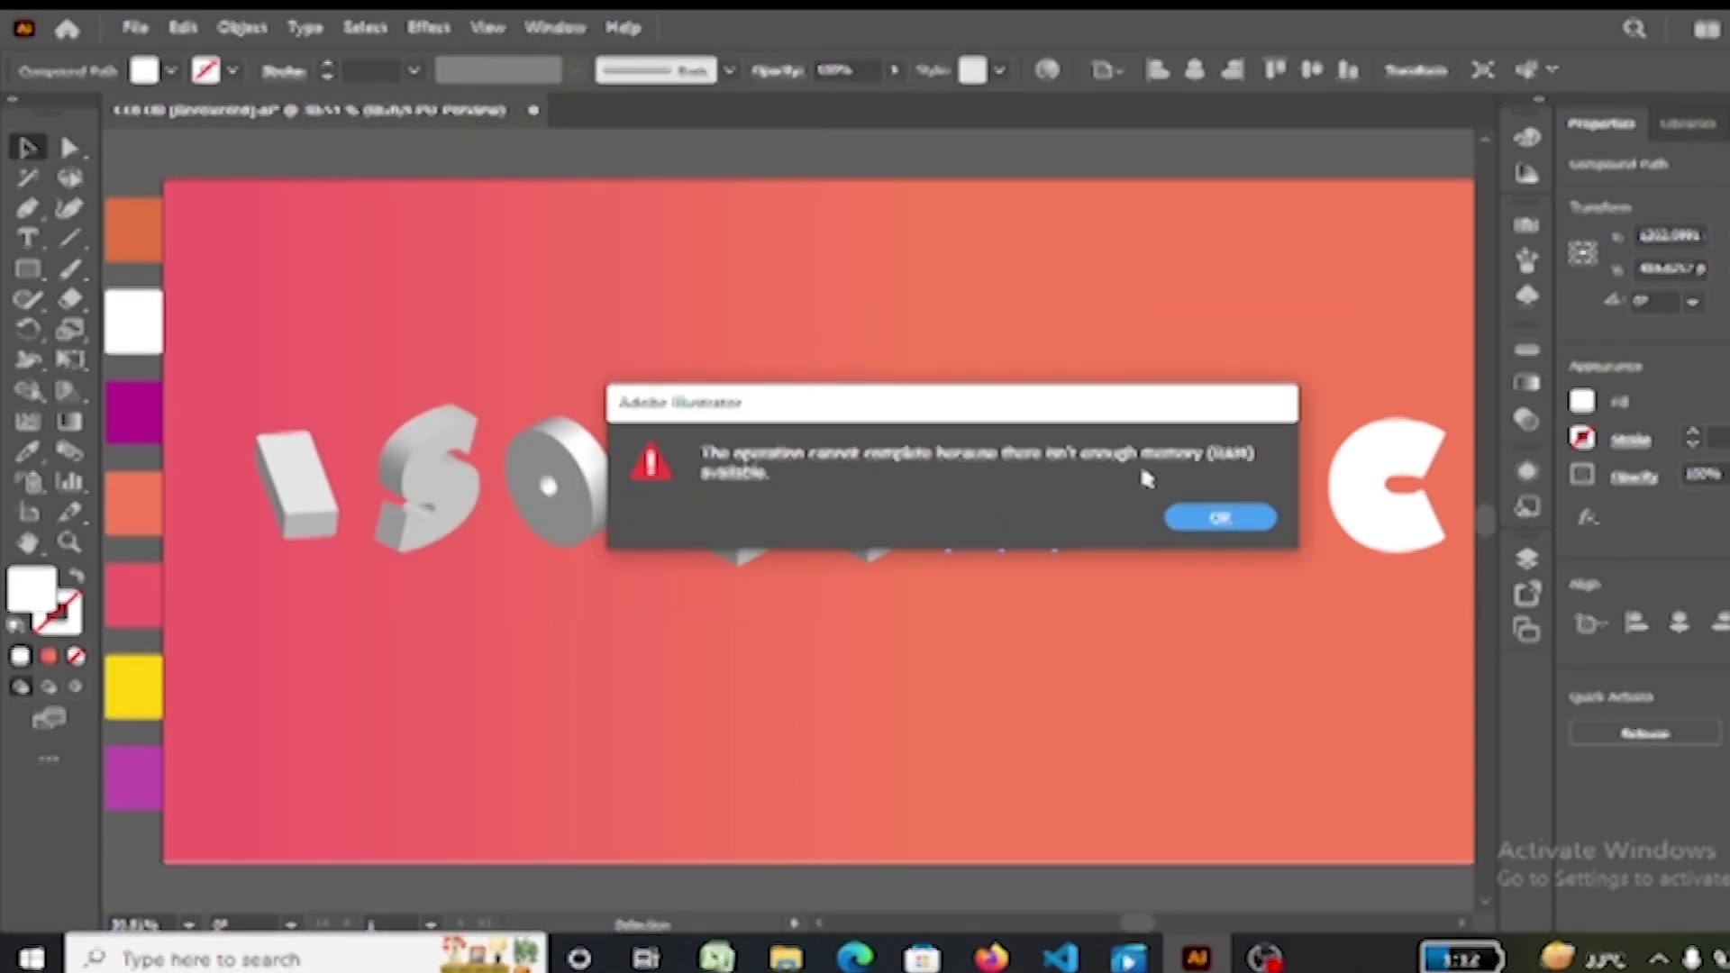
left_click(1200, 521)
left_click(1177, 306)
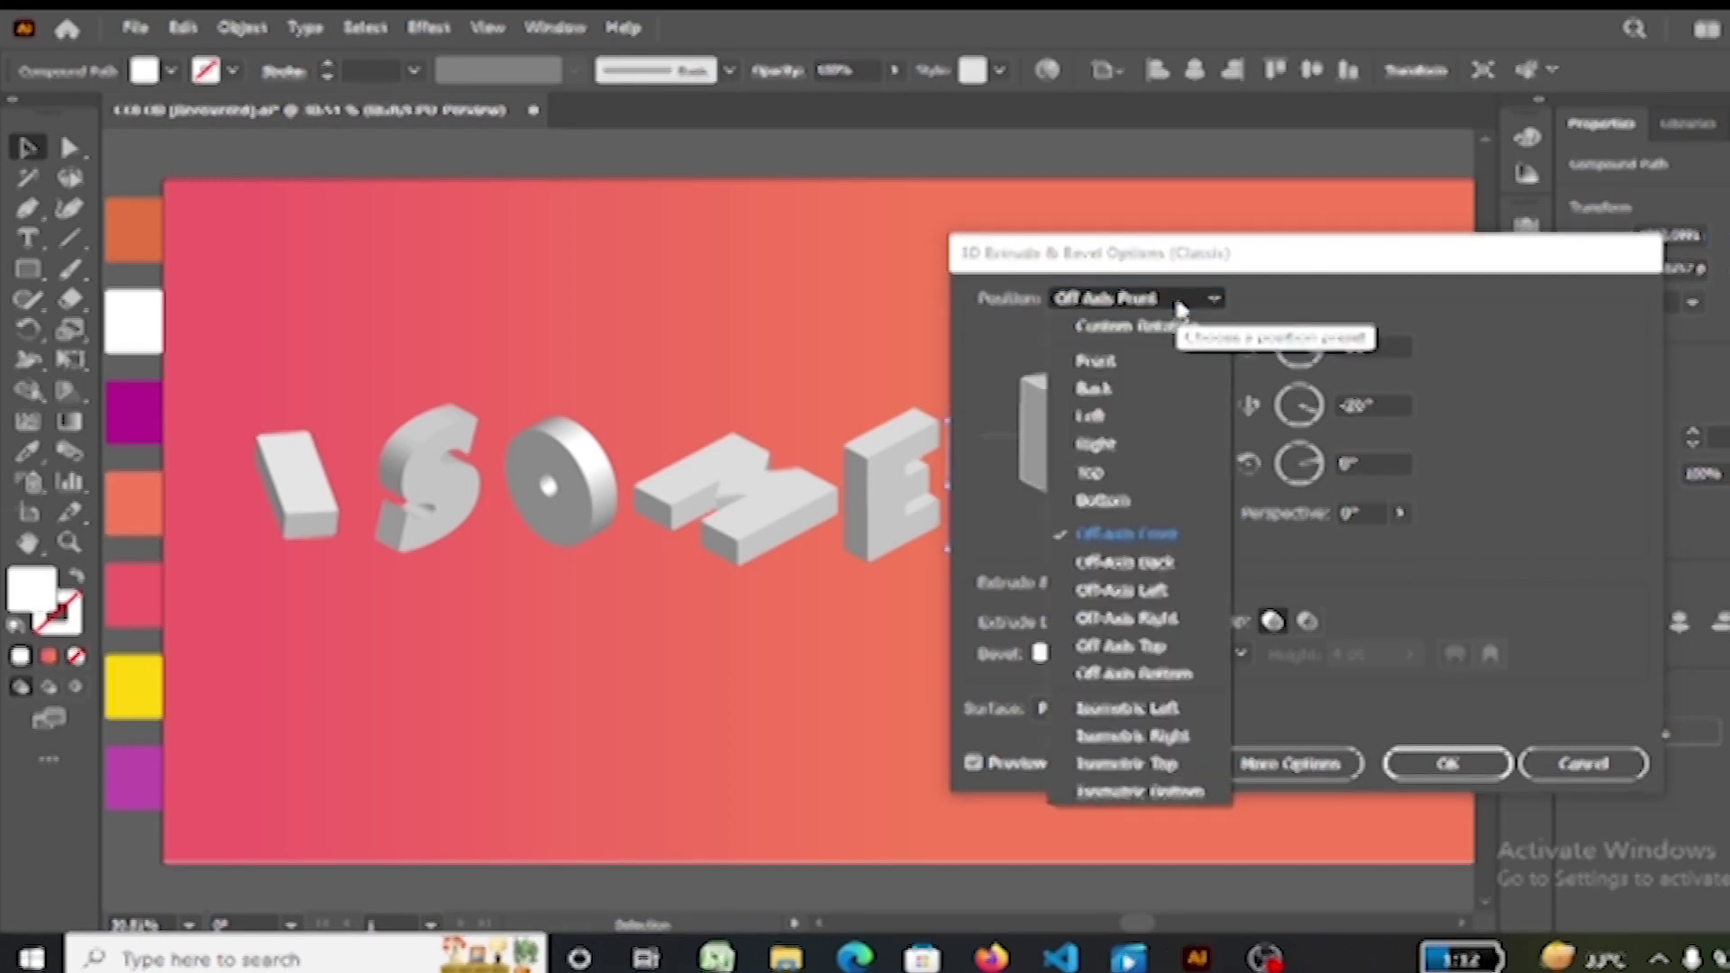
left_click(1170, 712)
left_click(1447, 764)
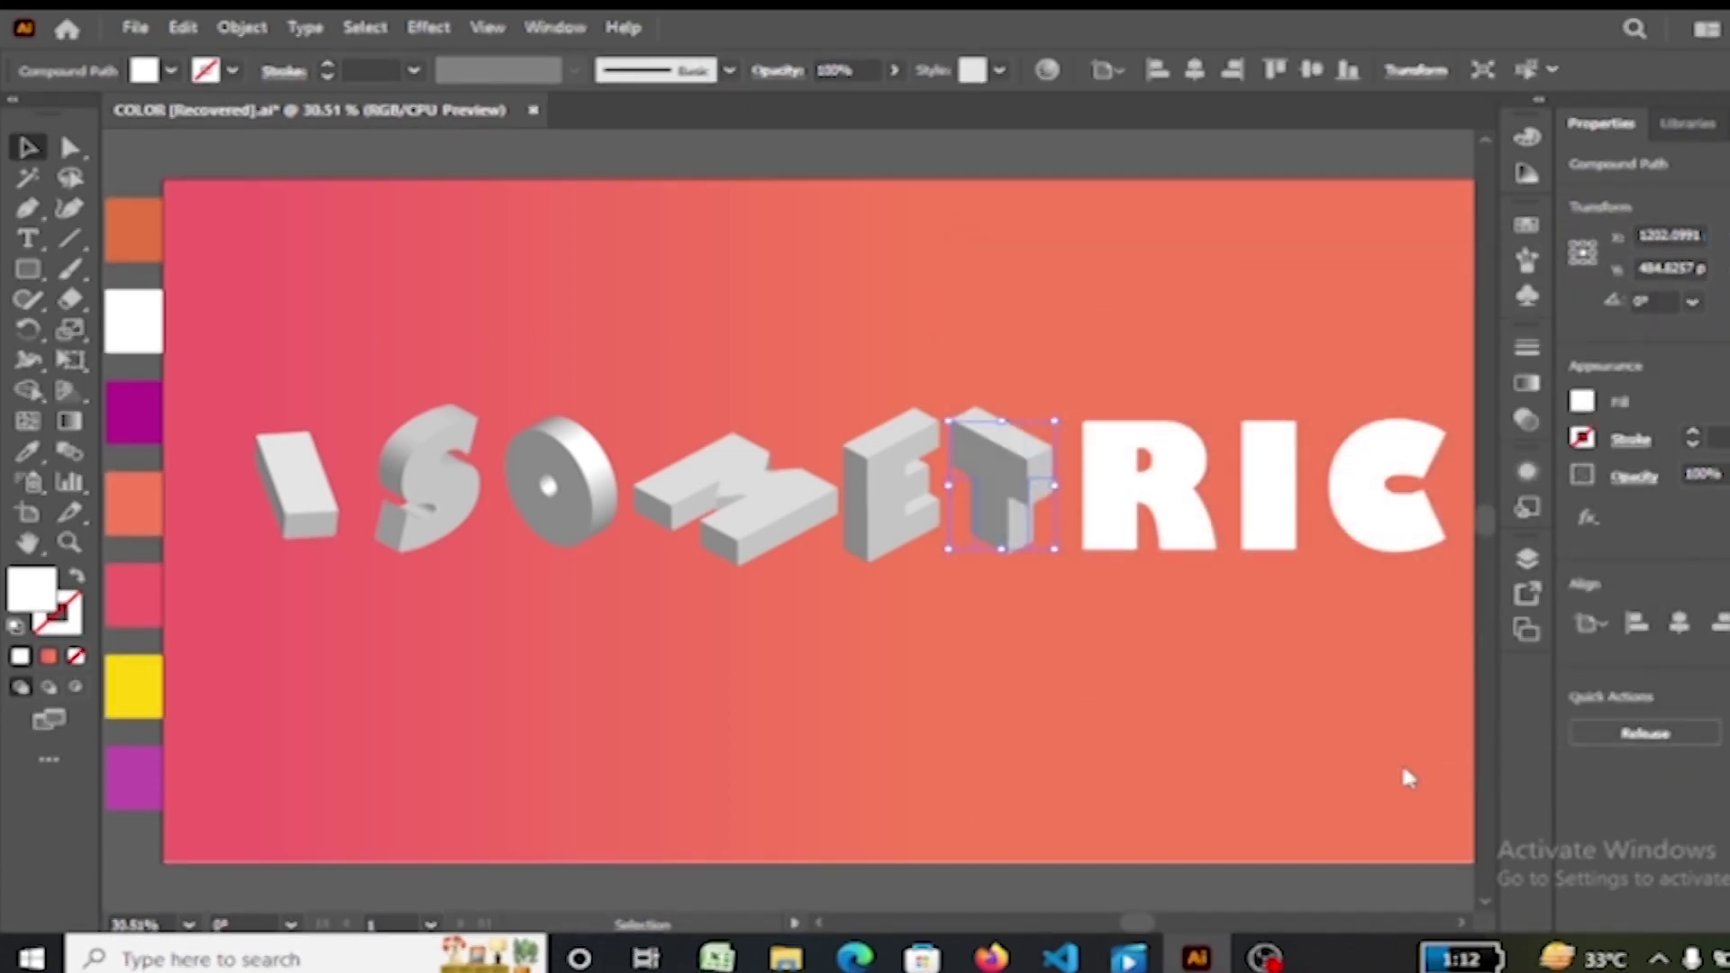
left_click(1220, 518)
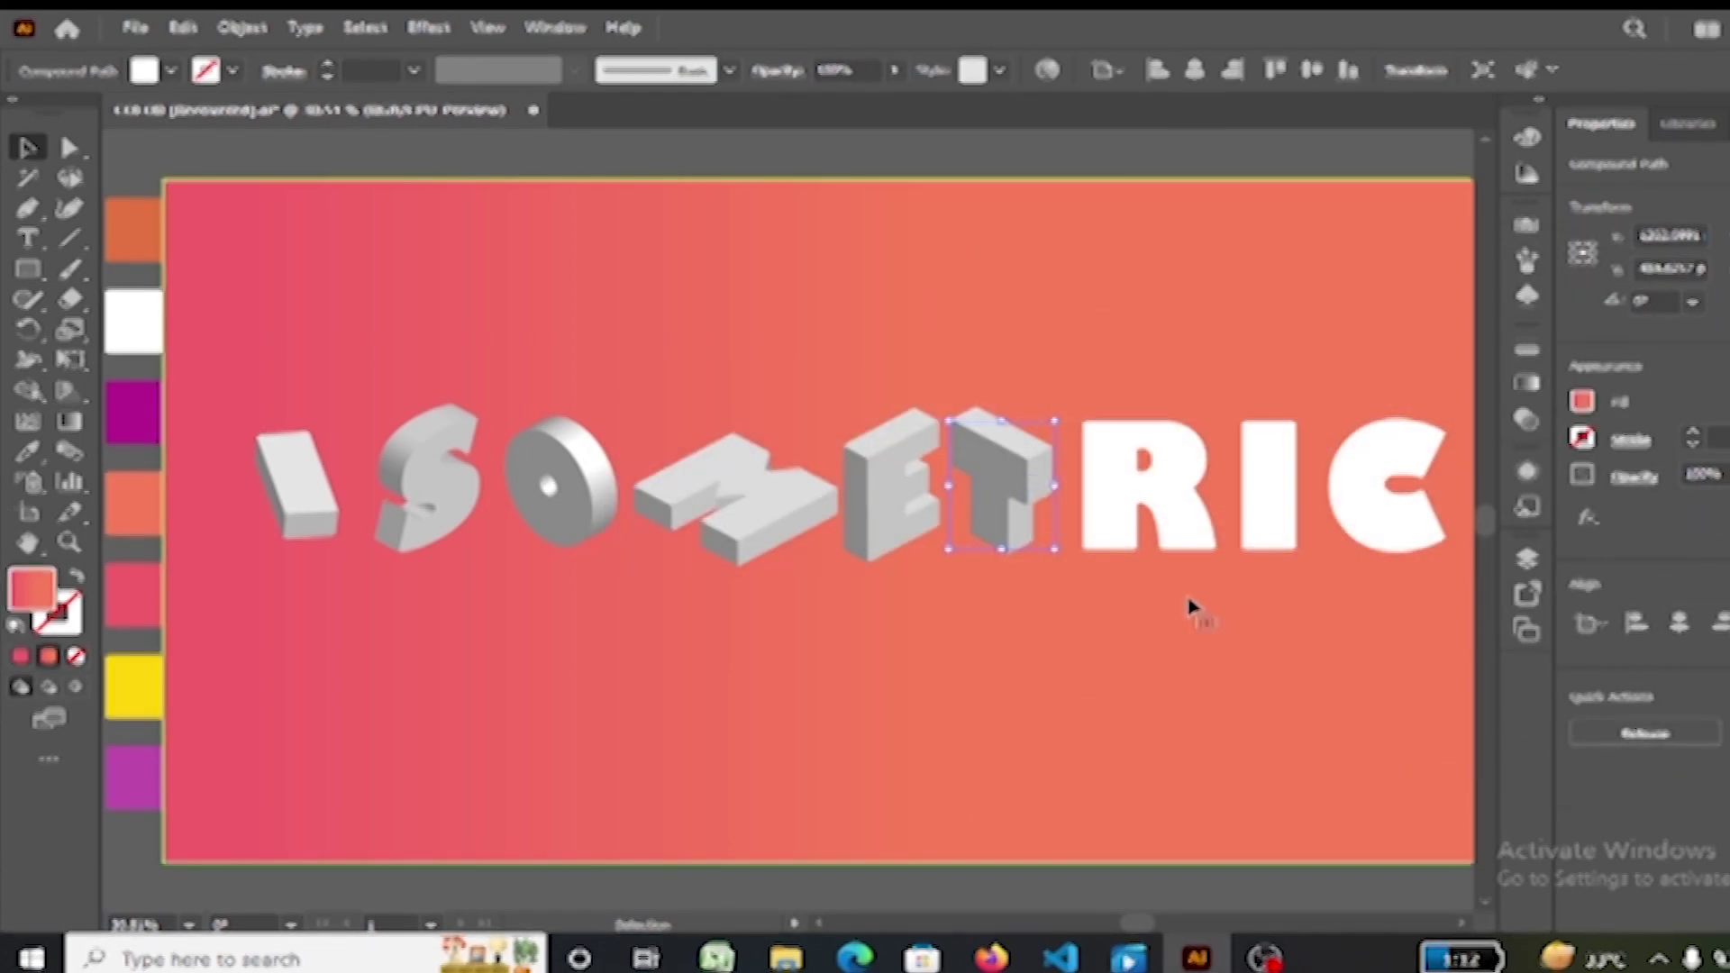
Step: Select the R and extrude it with the Isometric Right position
left_click(1158, 502)
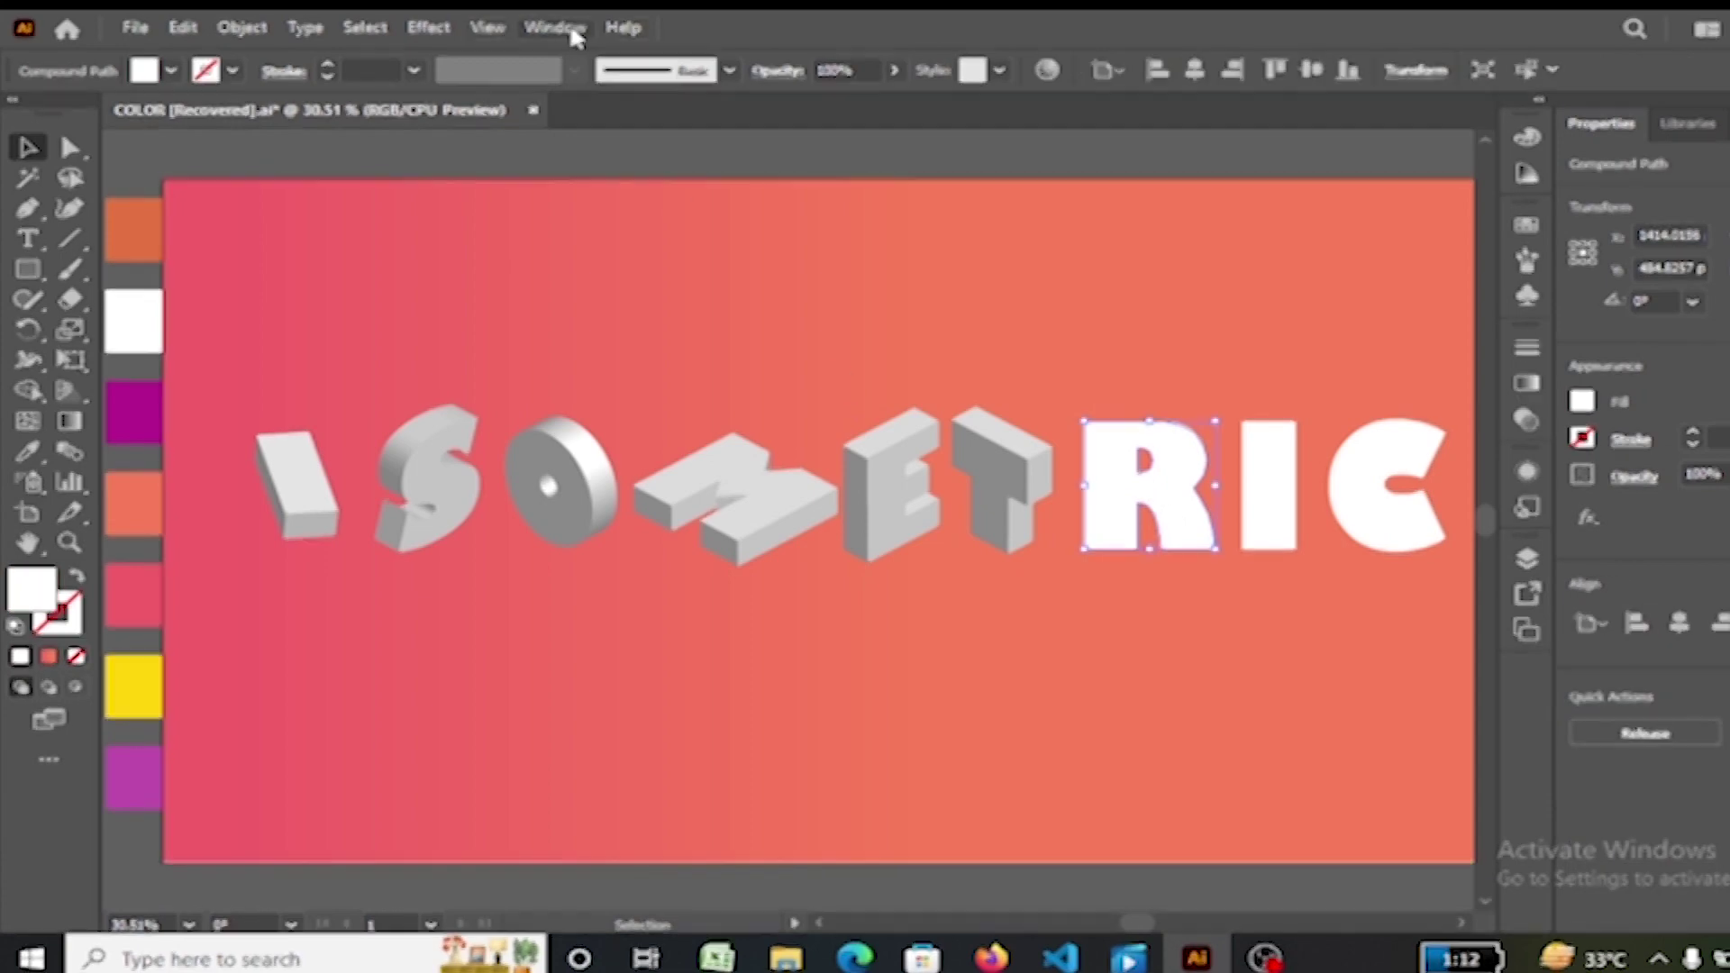
left_click(430, 27)
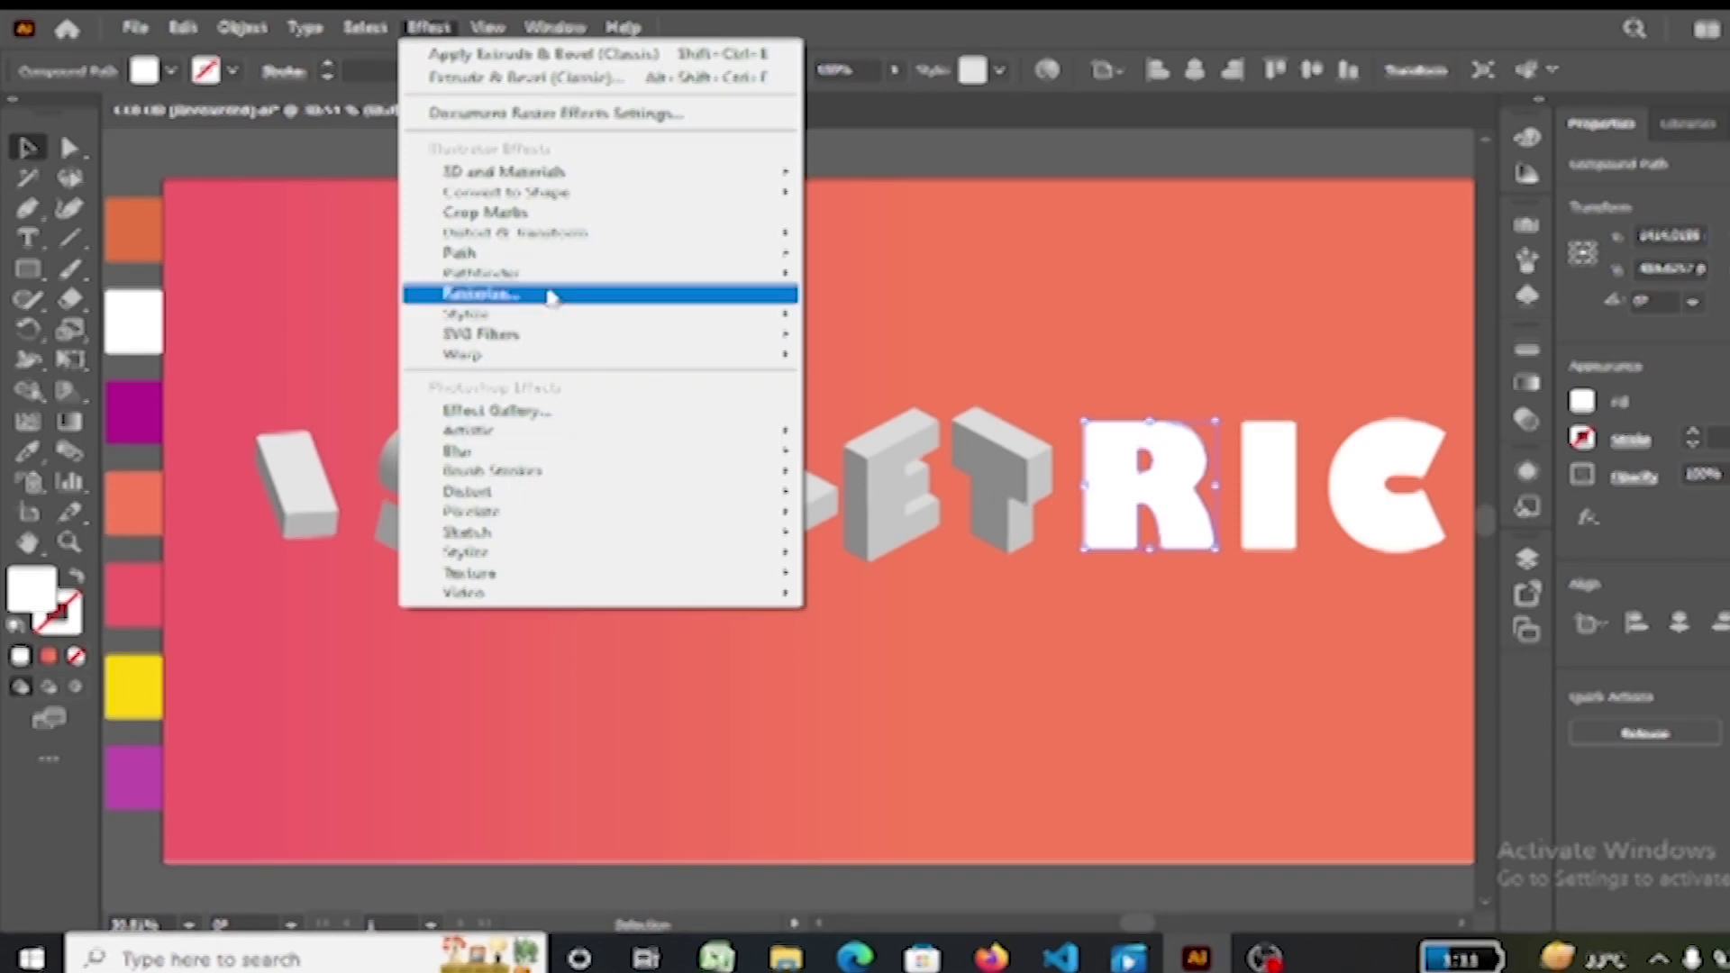
mouse_move(503, 171)
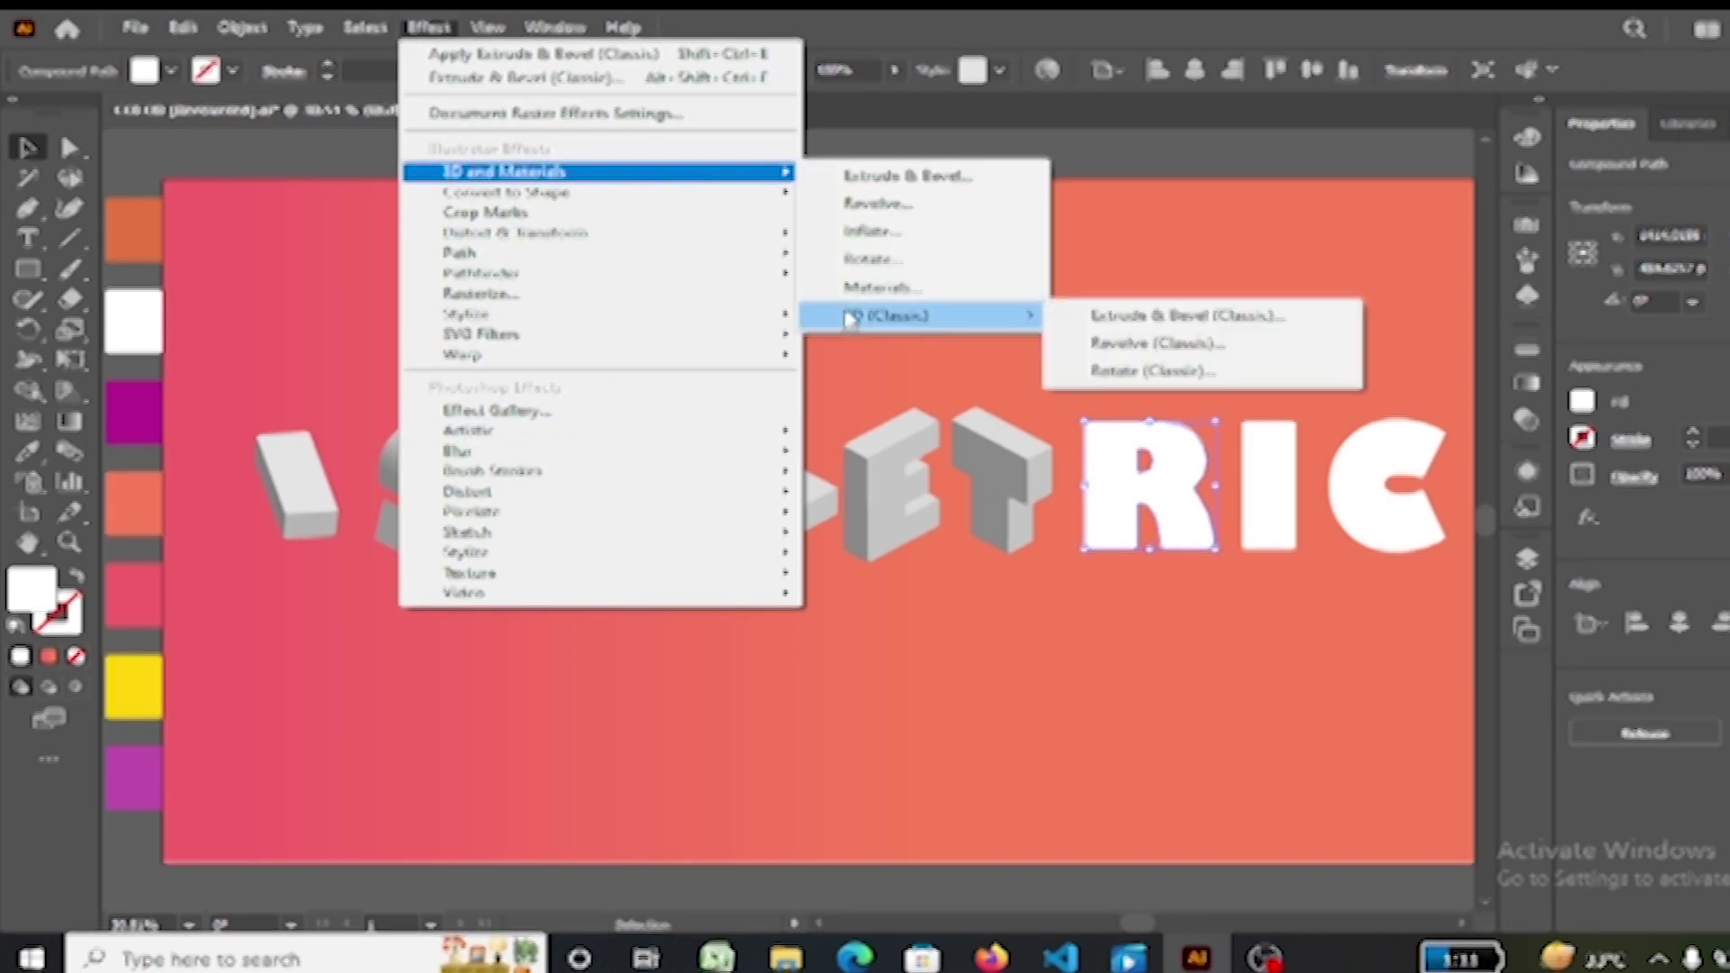
left_click(1285, 310)
left_click(1220, 517)
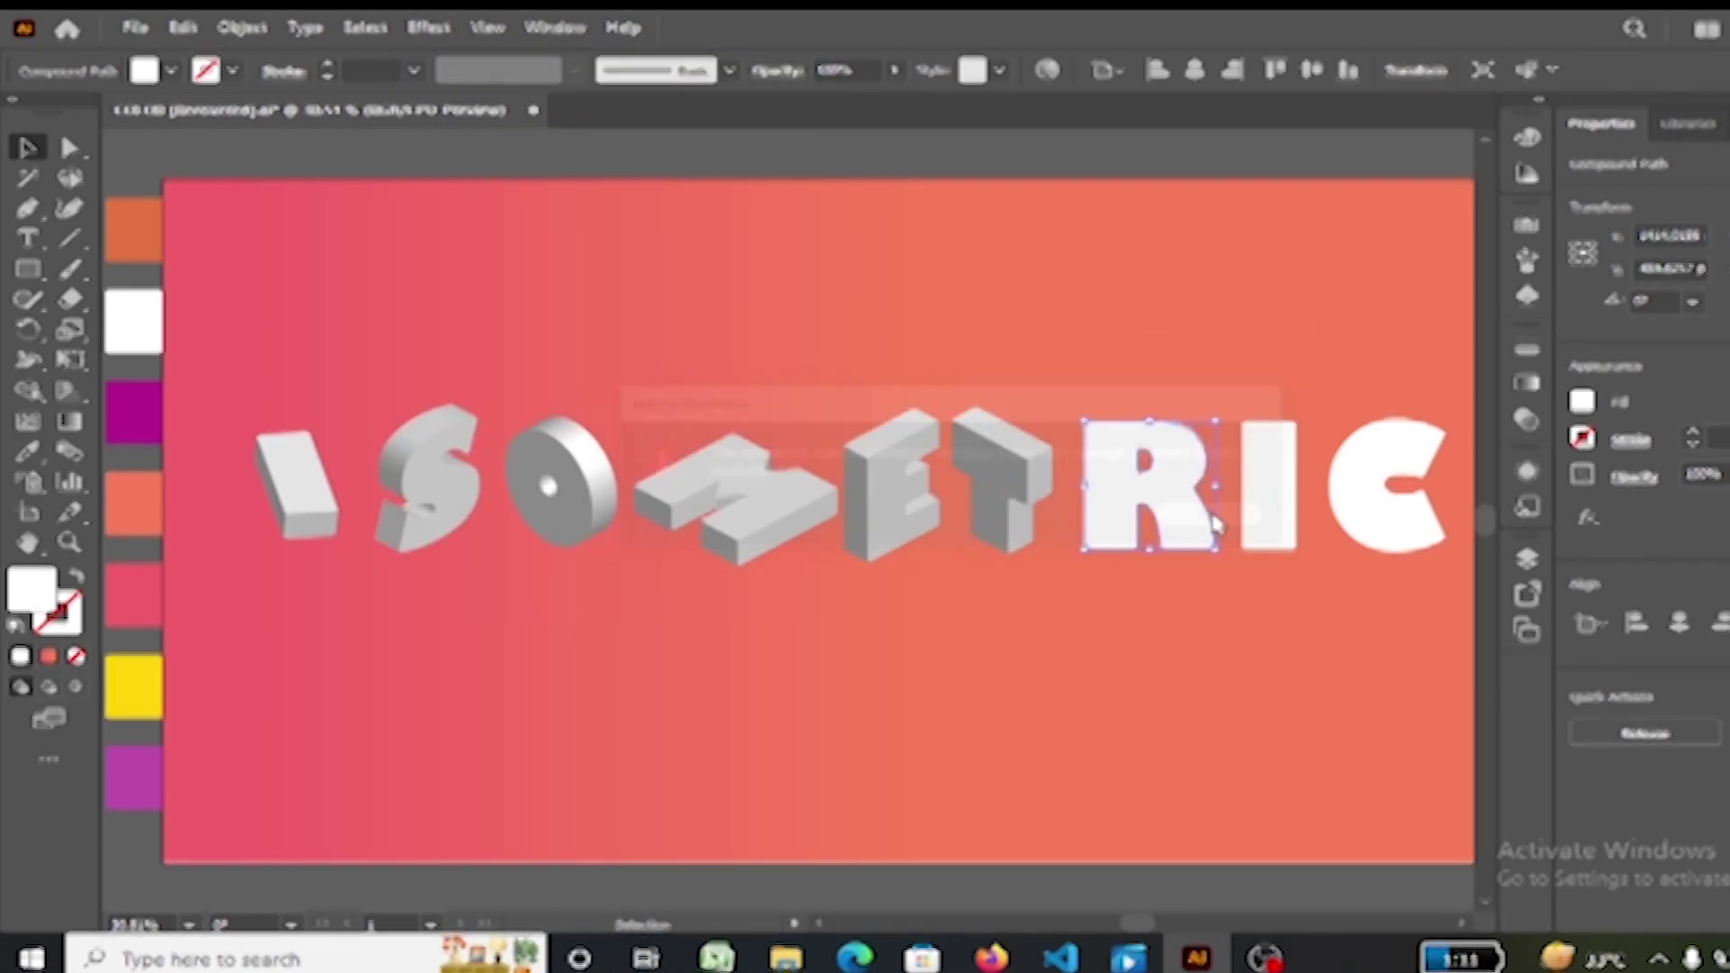
left_click(1165, 297)
left_click(1133, 737)
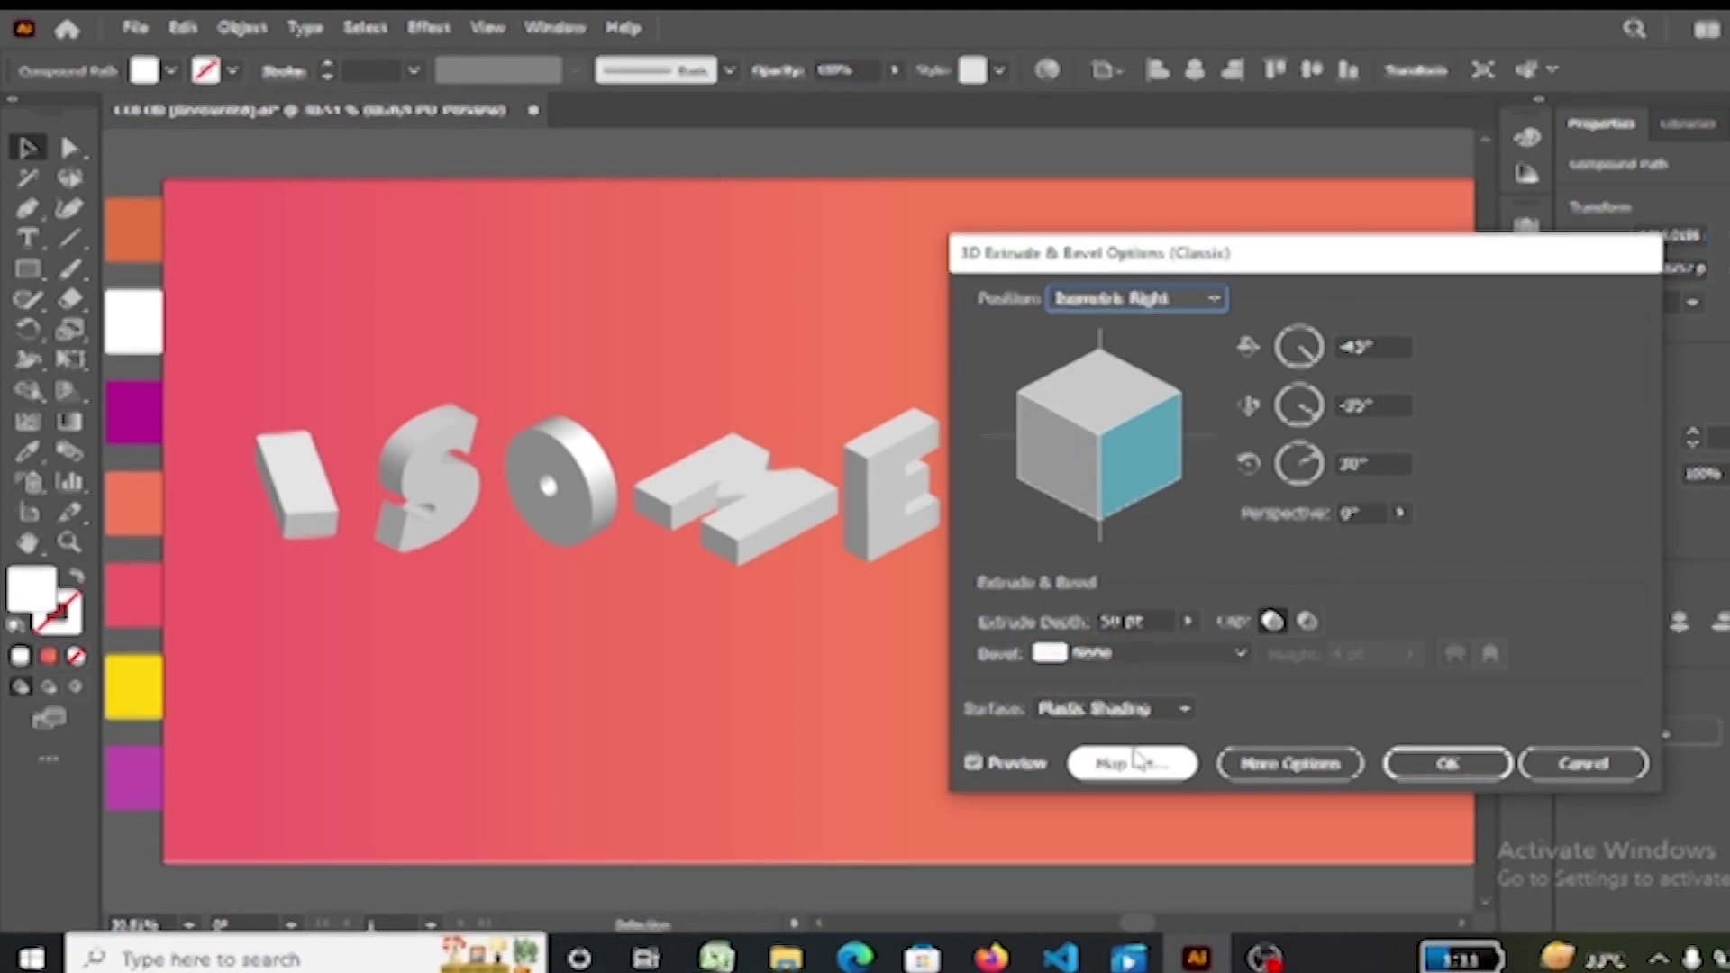
mouse_move(1329, 278)
left_mouse_down()
mouse_move(363, 334)
mouse_move(509, 287)
left_mouse_up()
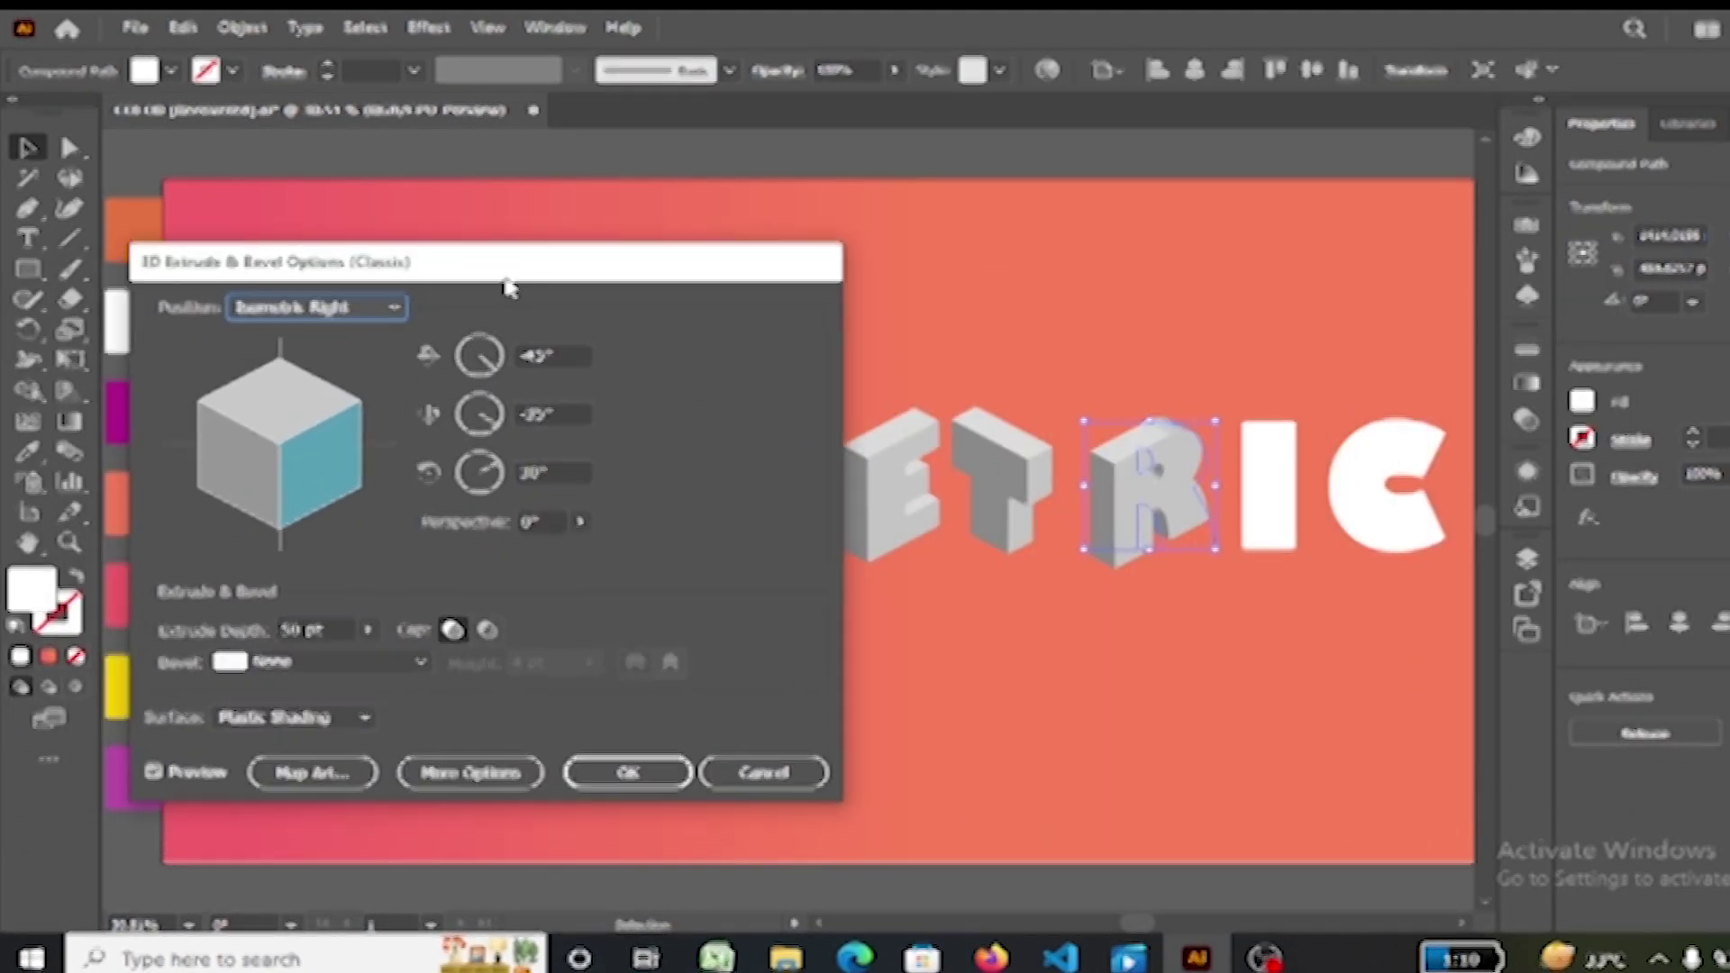
left_click(628, 772)
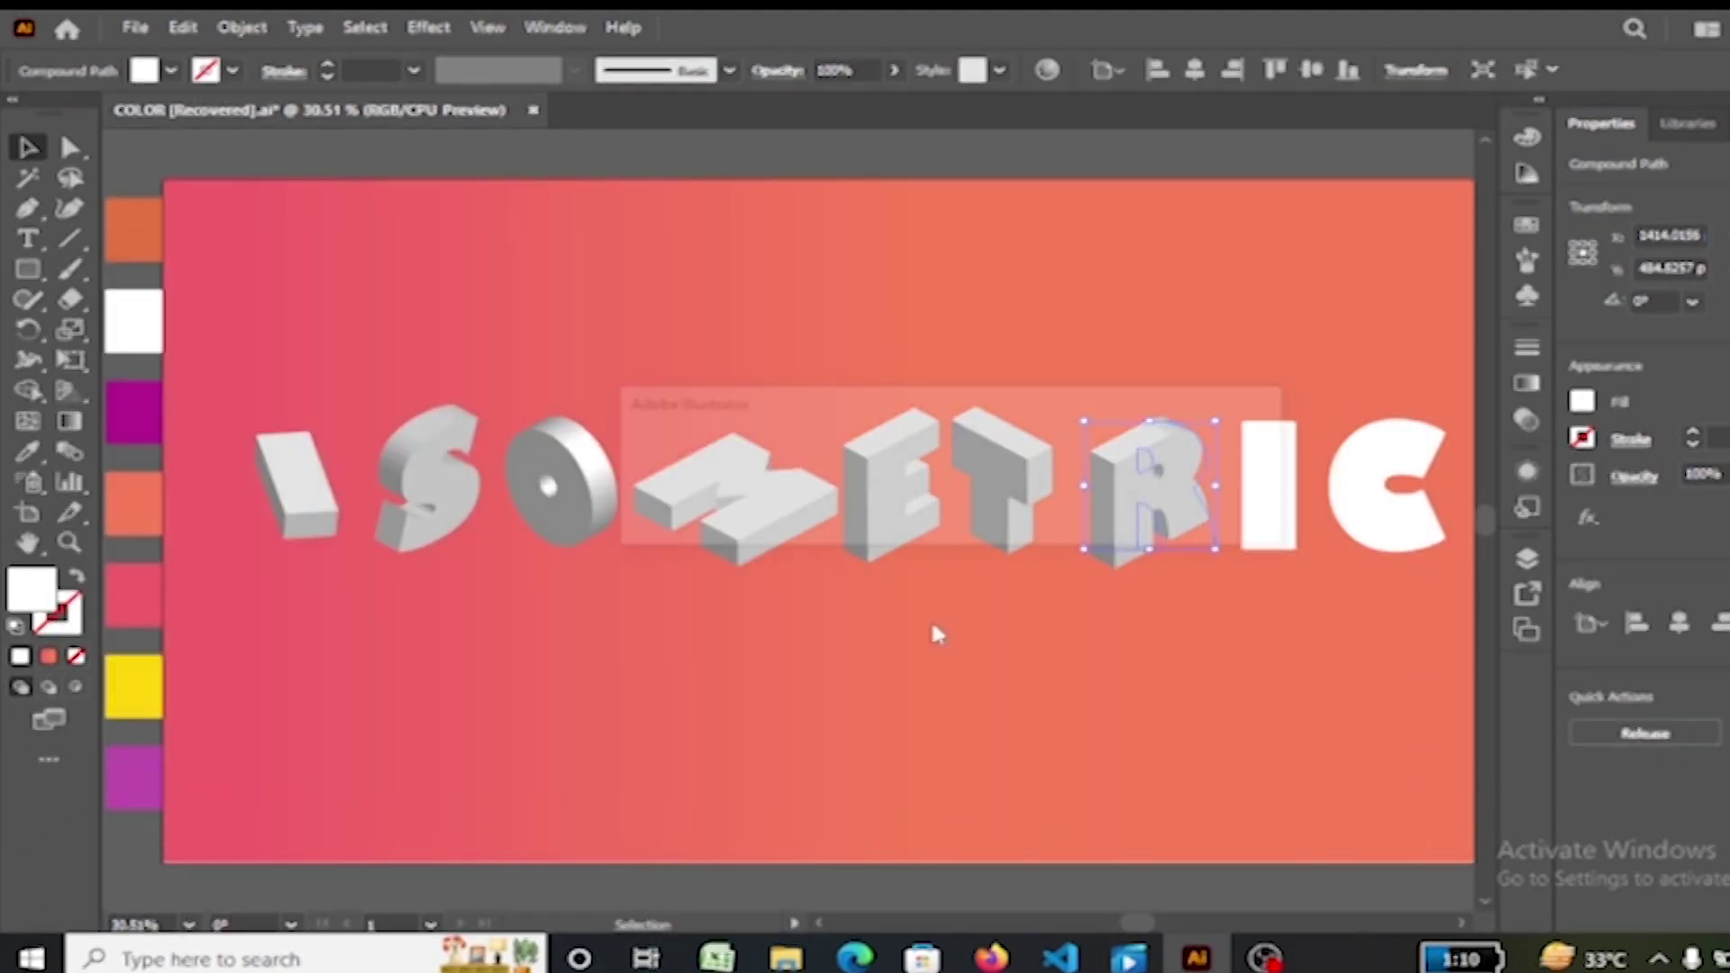
Step: Dismiss the memory warning and select the flat I before the final C
left_click(1218, 518)
left_click(1205, 707)
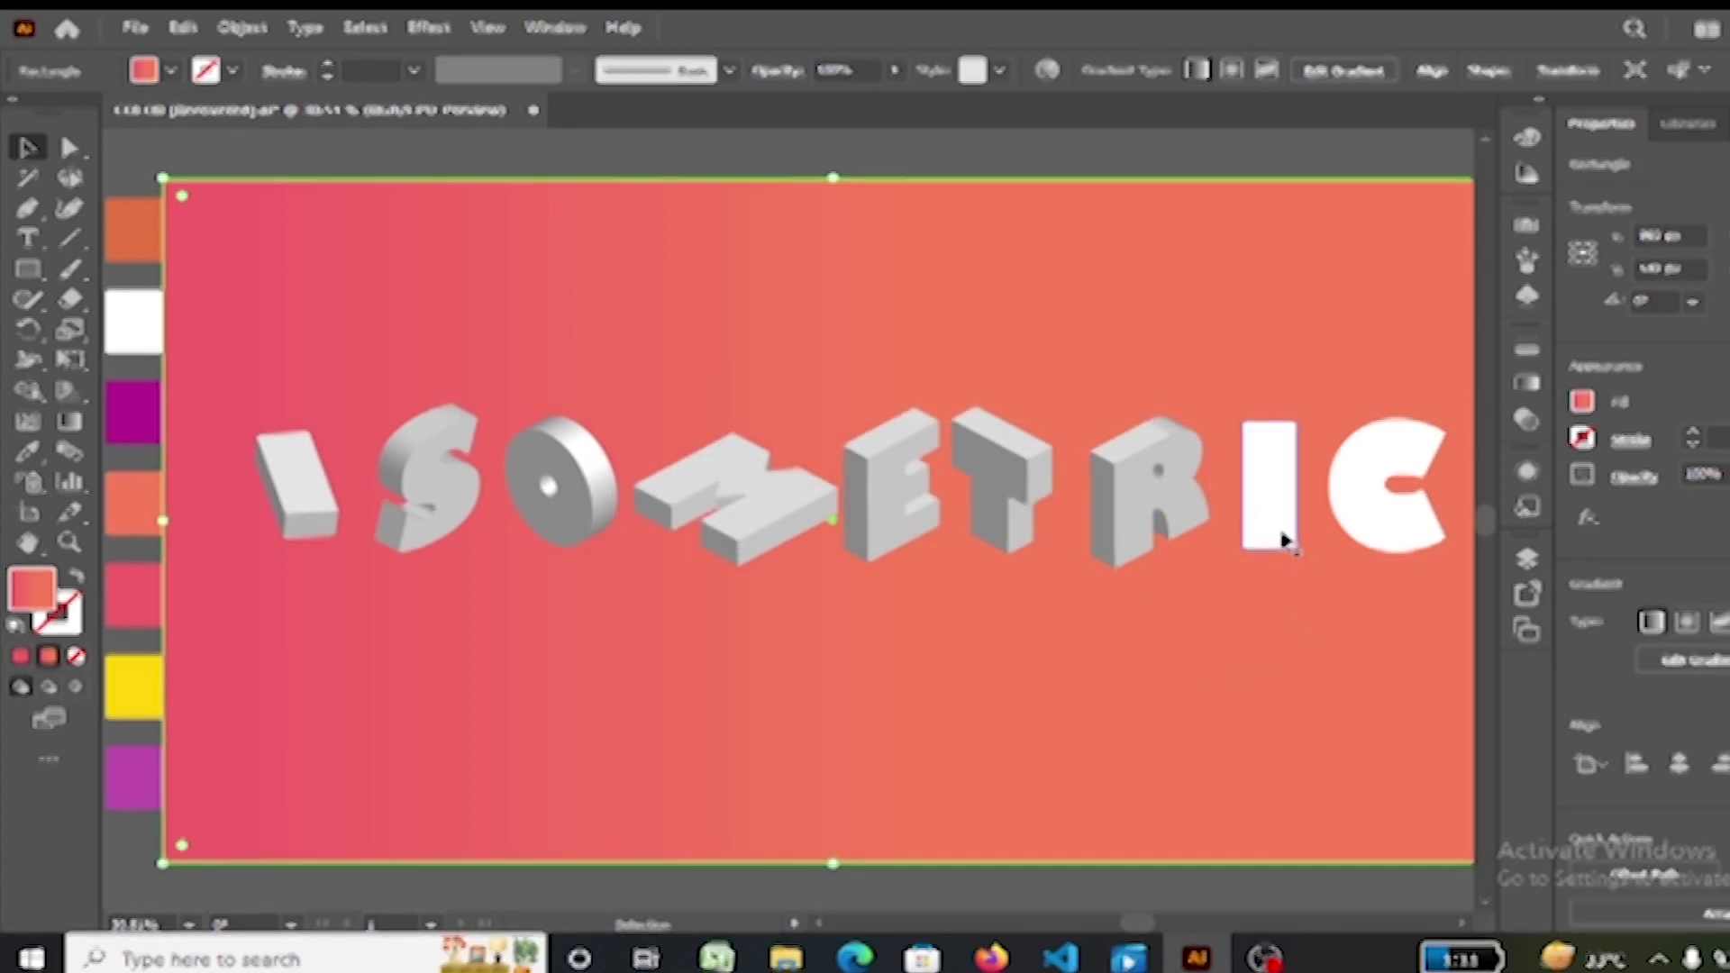
left_click(1287, 539)
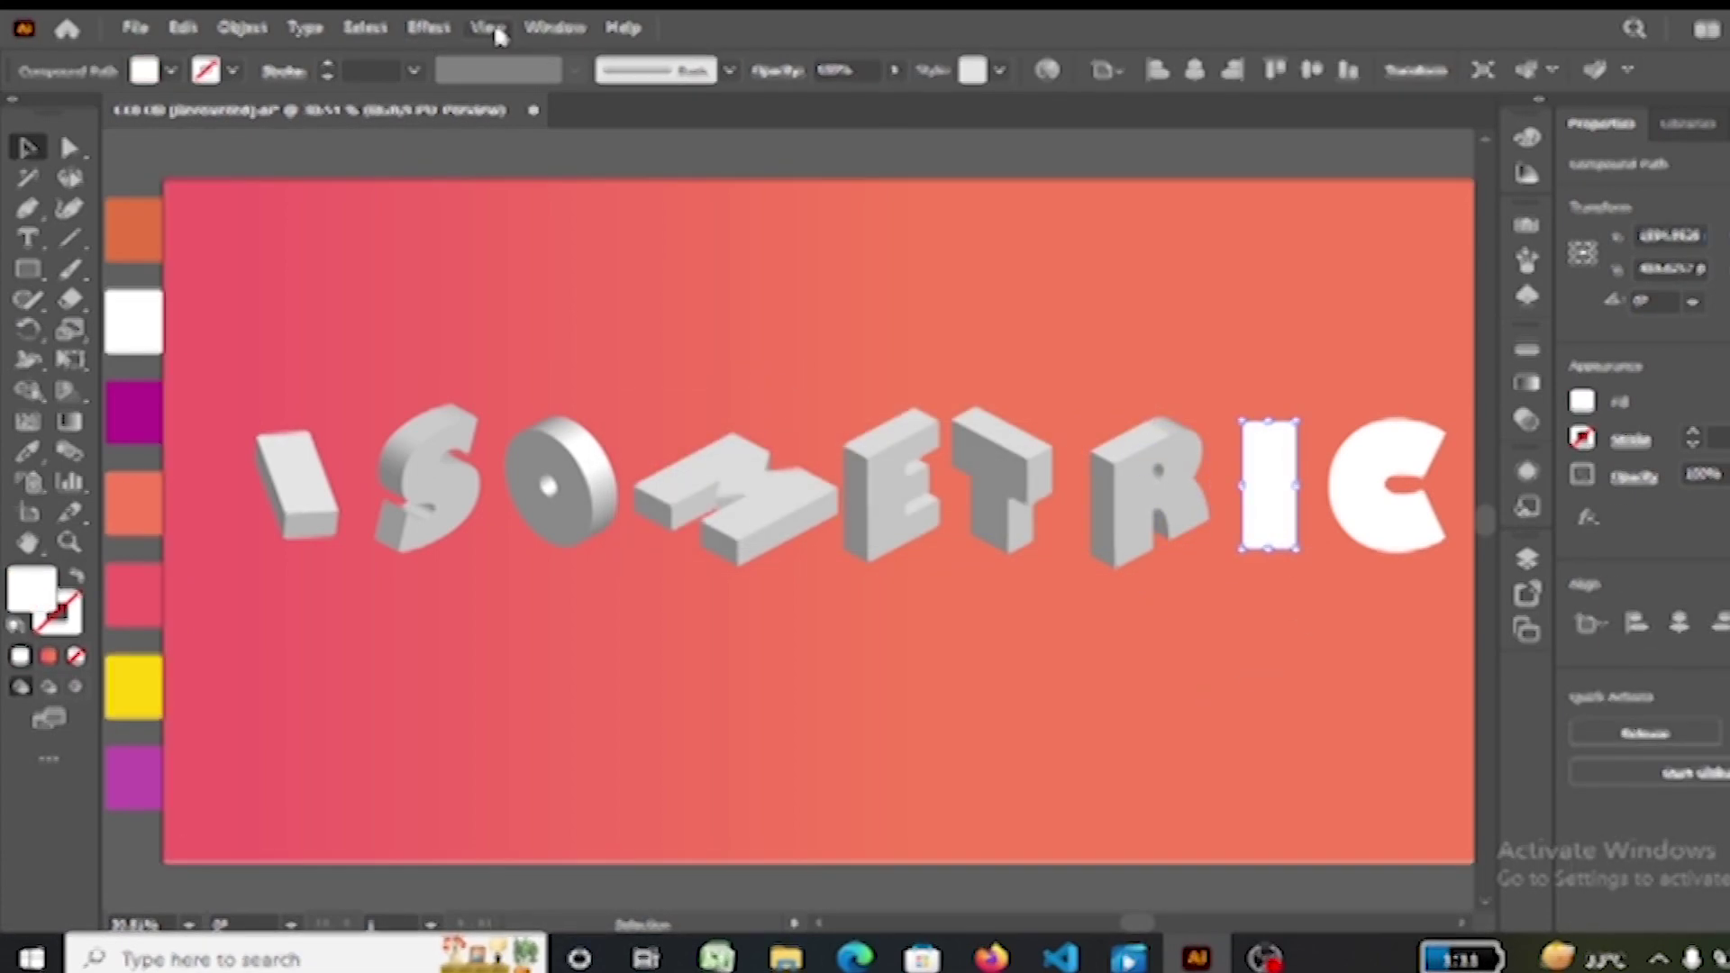
left_click(489, 27)
left_click(439, 159)
left_click(555, 27)
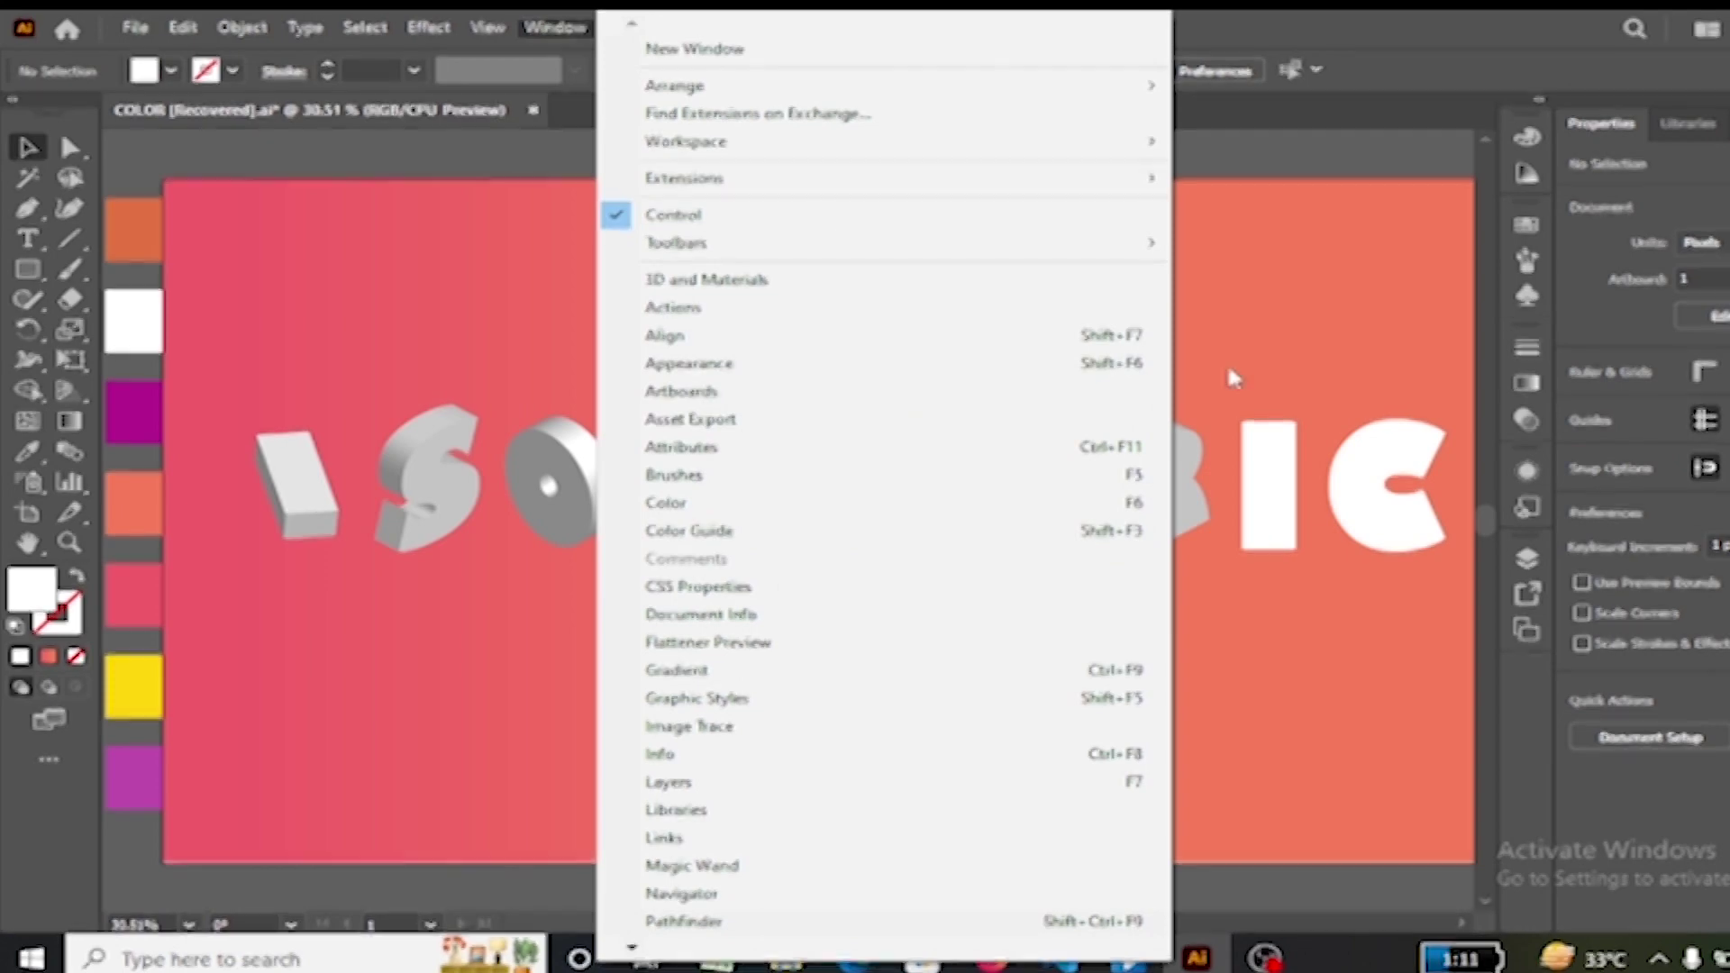
left_click(906, 178)
Step: Extrude the I with Extrude & Bevel (Classic) at the Isometric Top position
left_click(541, 27)
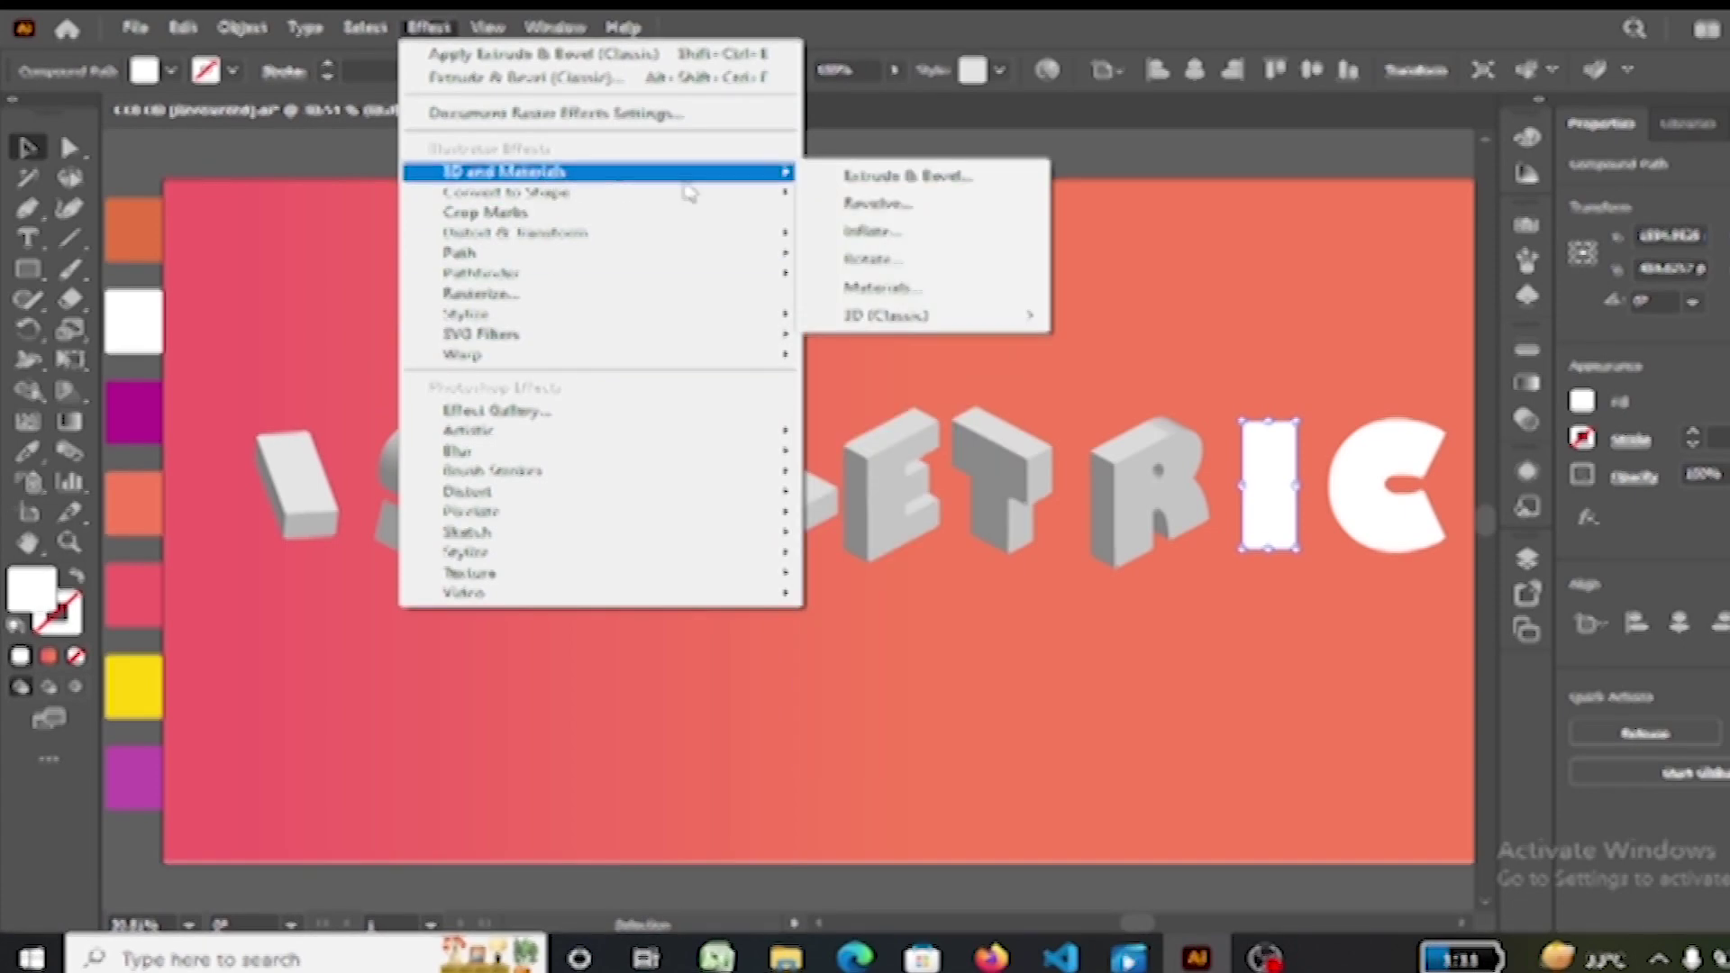
mouse_move(885, 315)
left_click(1114, 318)
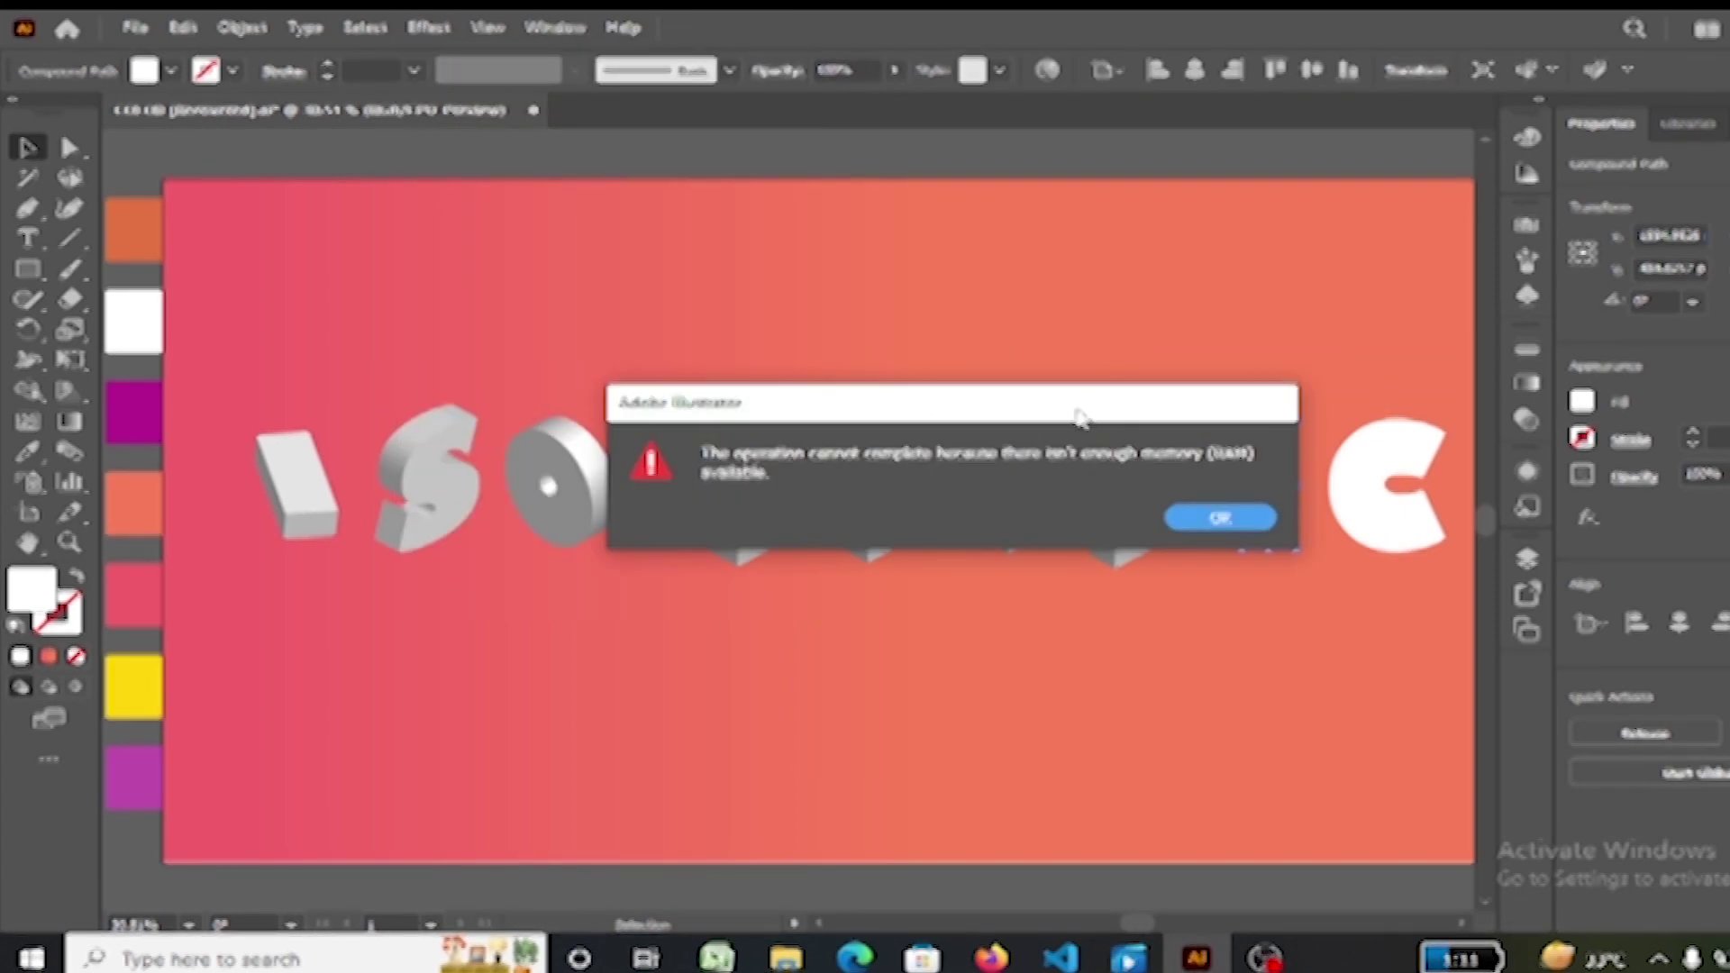
left_click(1223, 513)
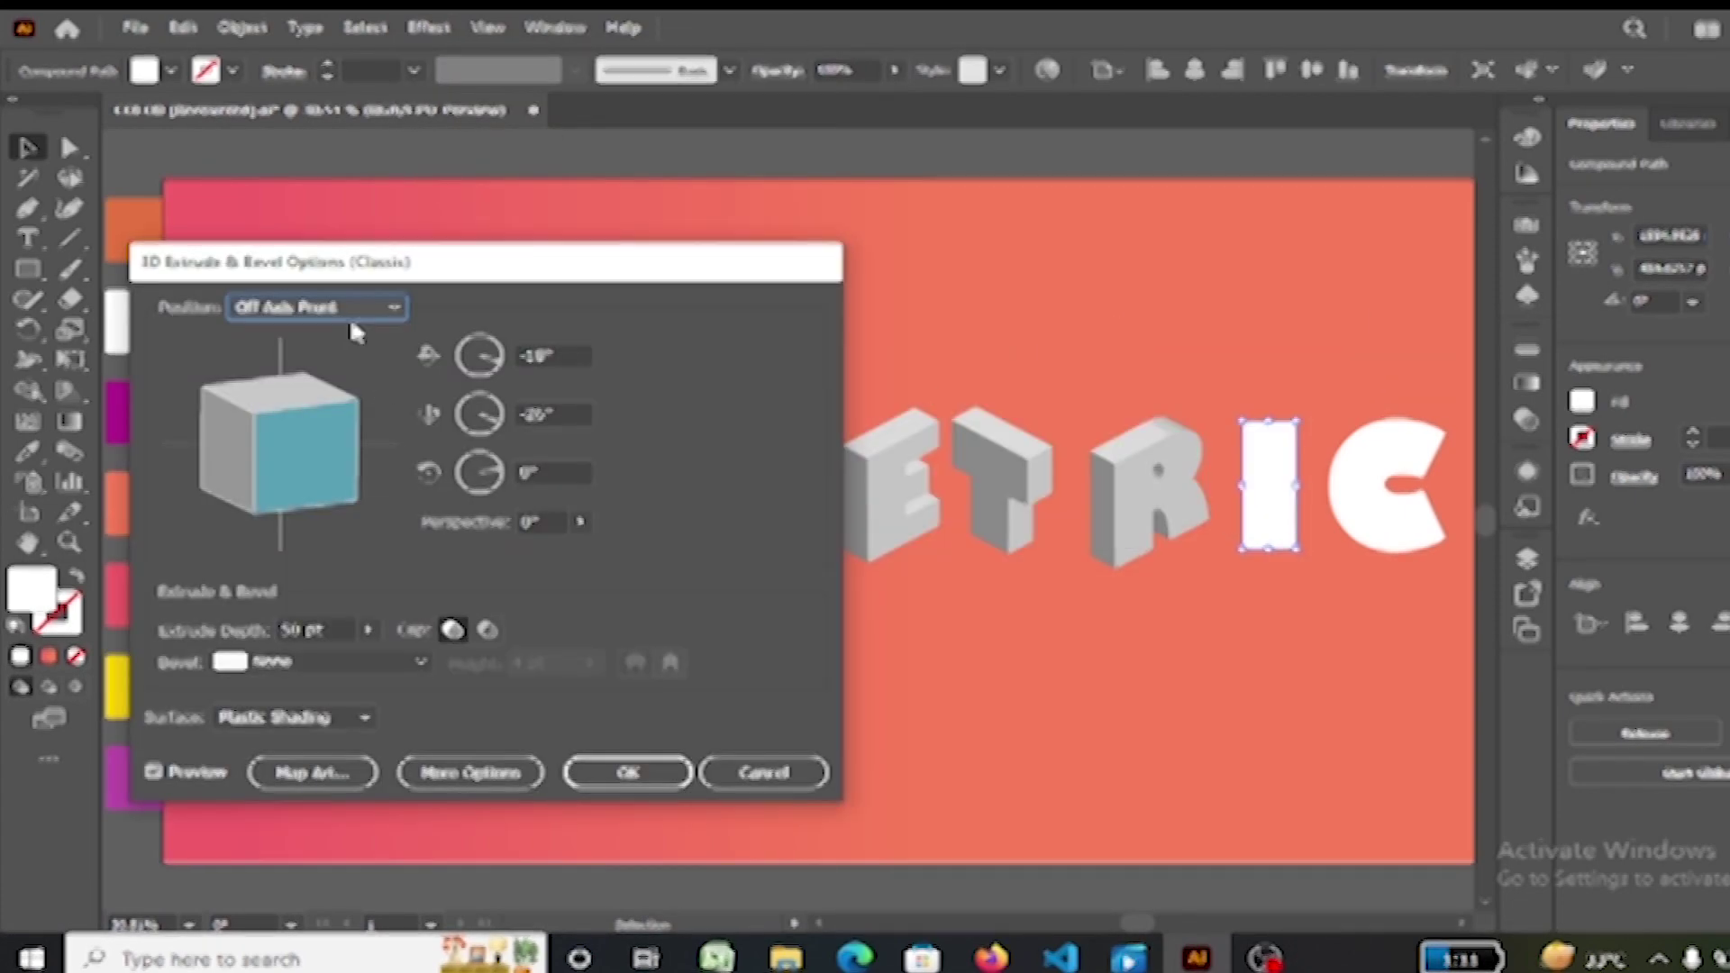
left_click(357, 307)
left_click(361, 768)
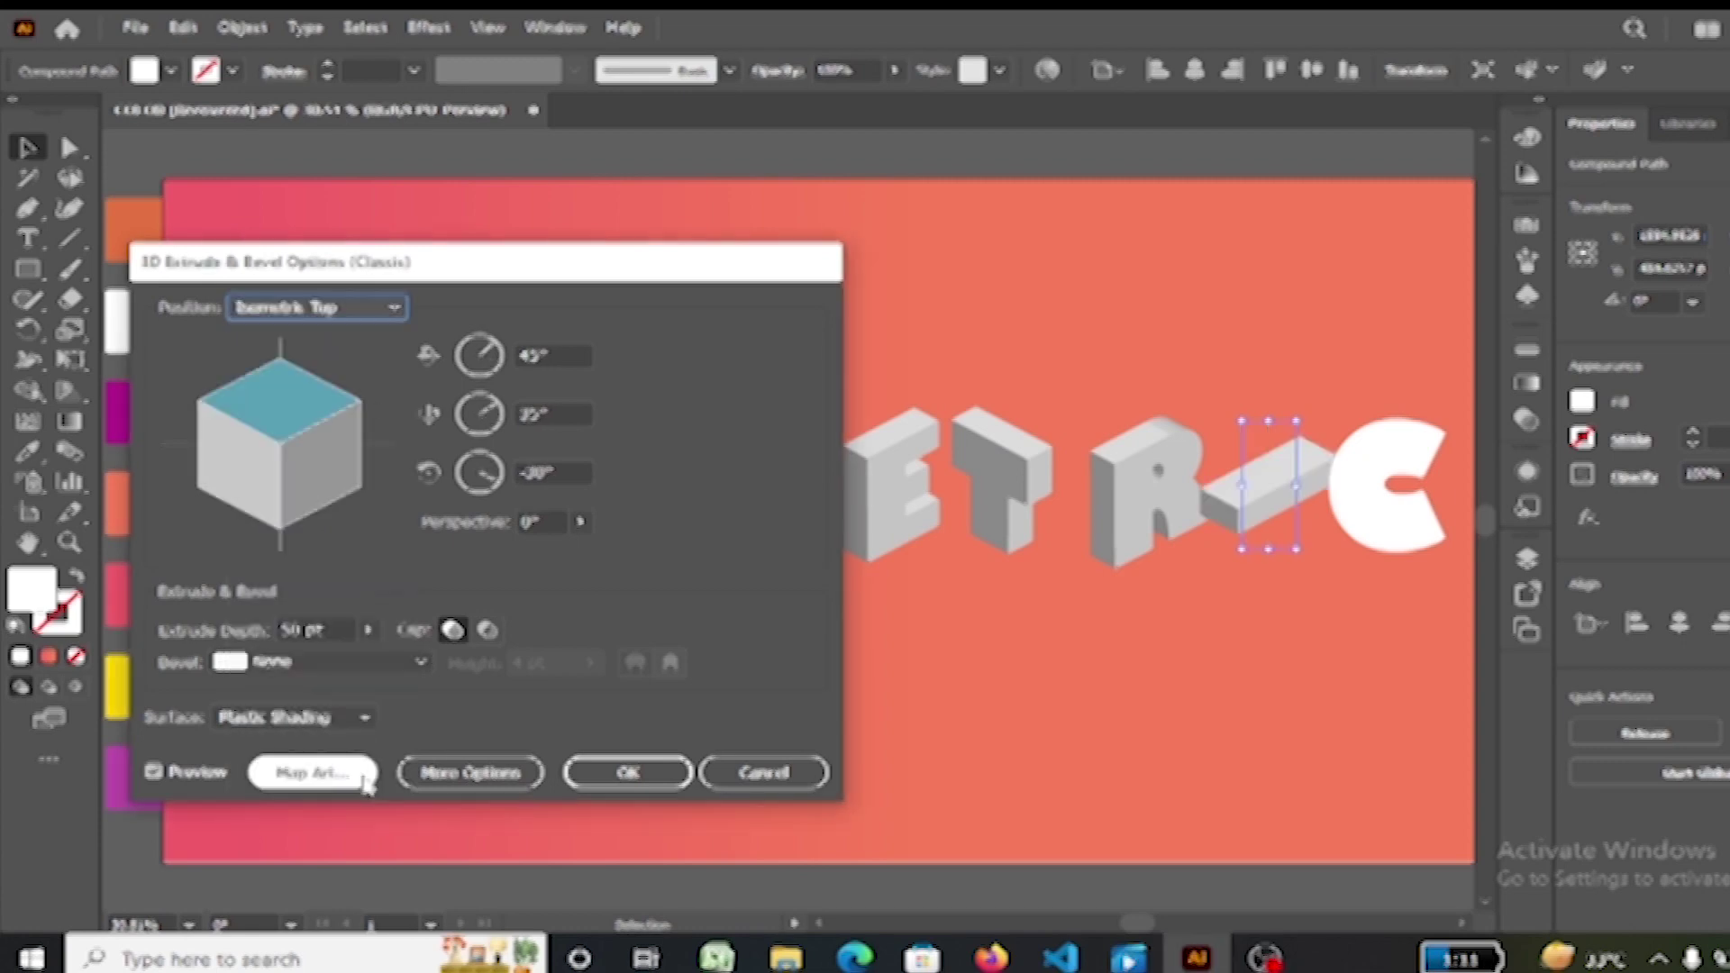
left_click(345, 305)
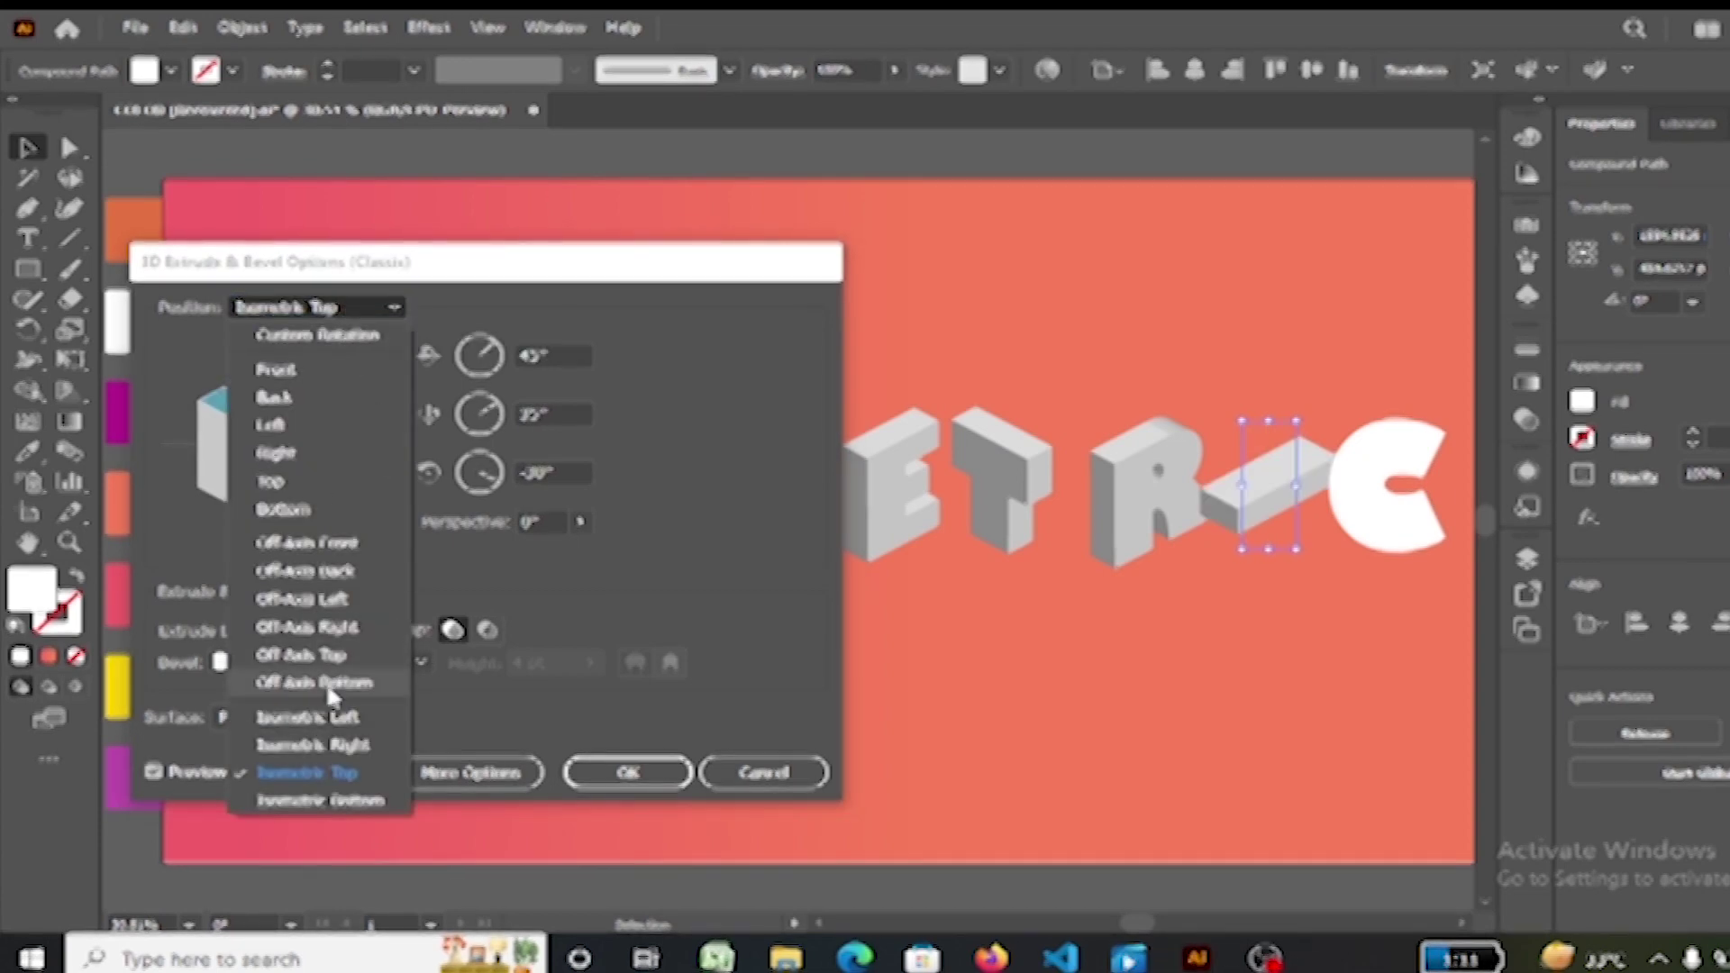
left_click(333, 712)
left_click(635, 766)
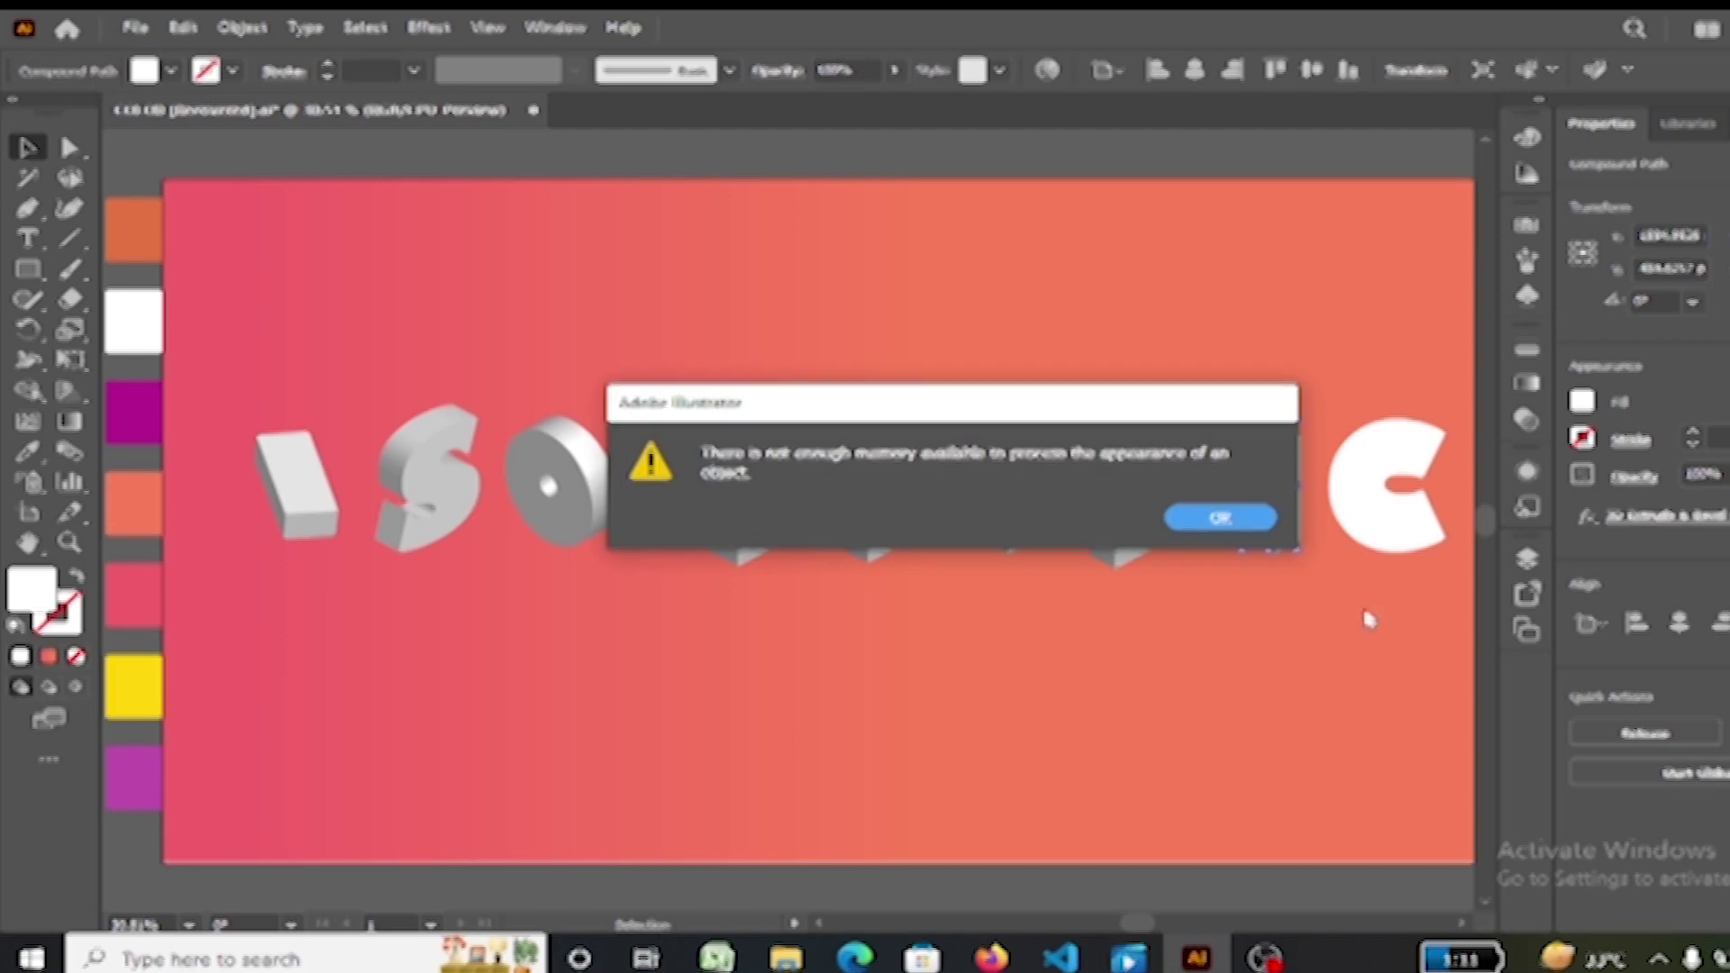
left_click(1222, 520)
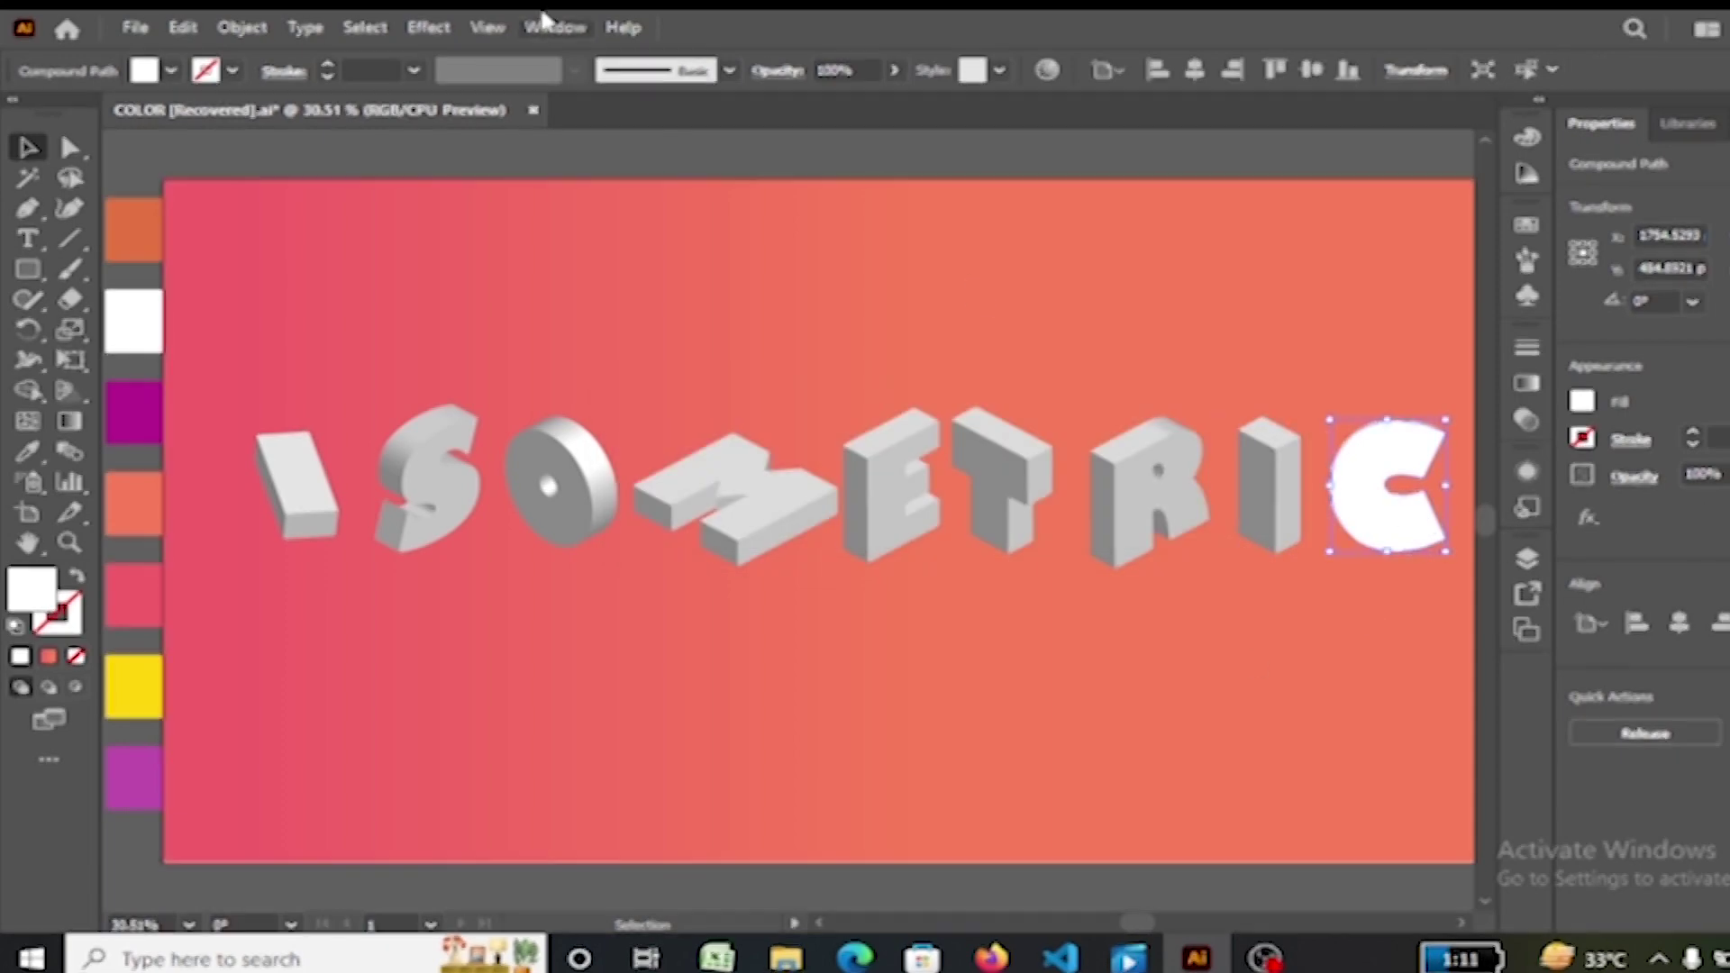
Step: Apply Extrude & Bevel (Classic) to the C with Position set to Isometric Top
left_click(430, 28)
mouse_move(595, 172)
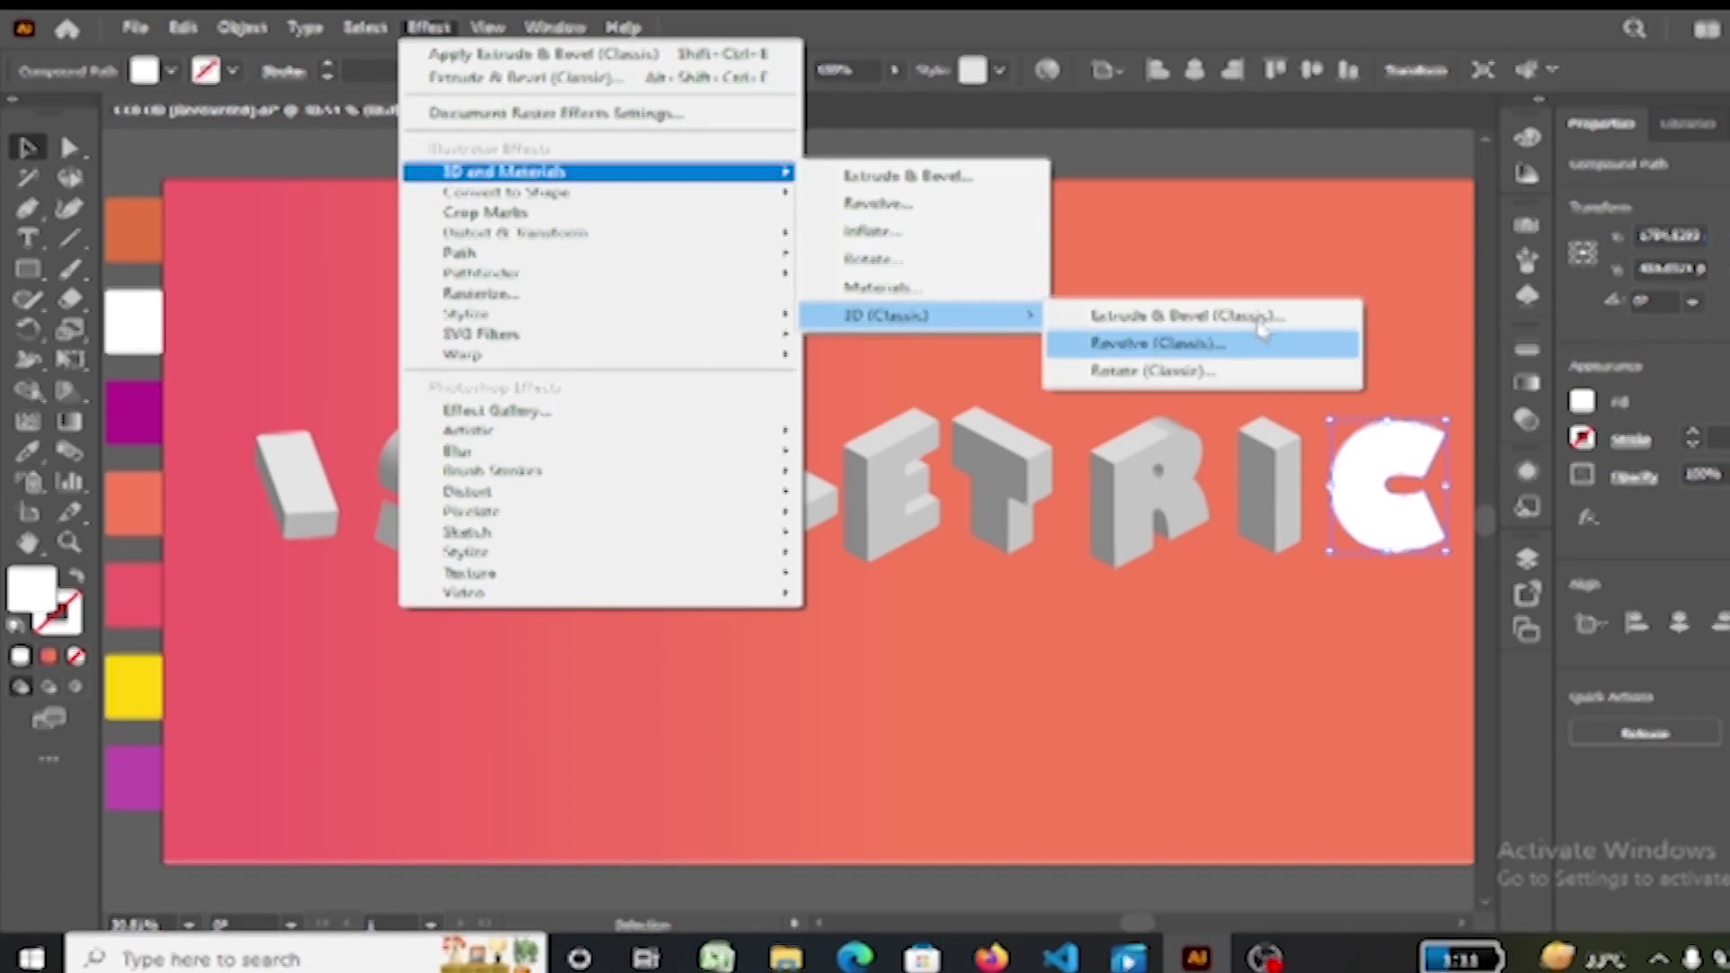
mouse_move(887, 316)
left_click(1198, 343)
left_click(1235, 522)
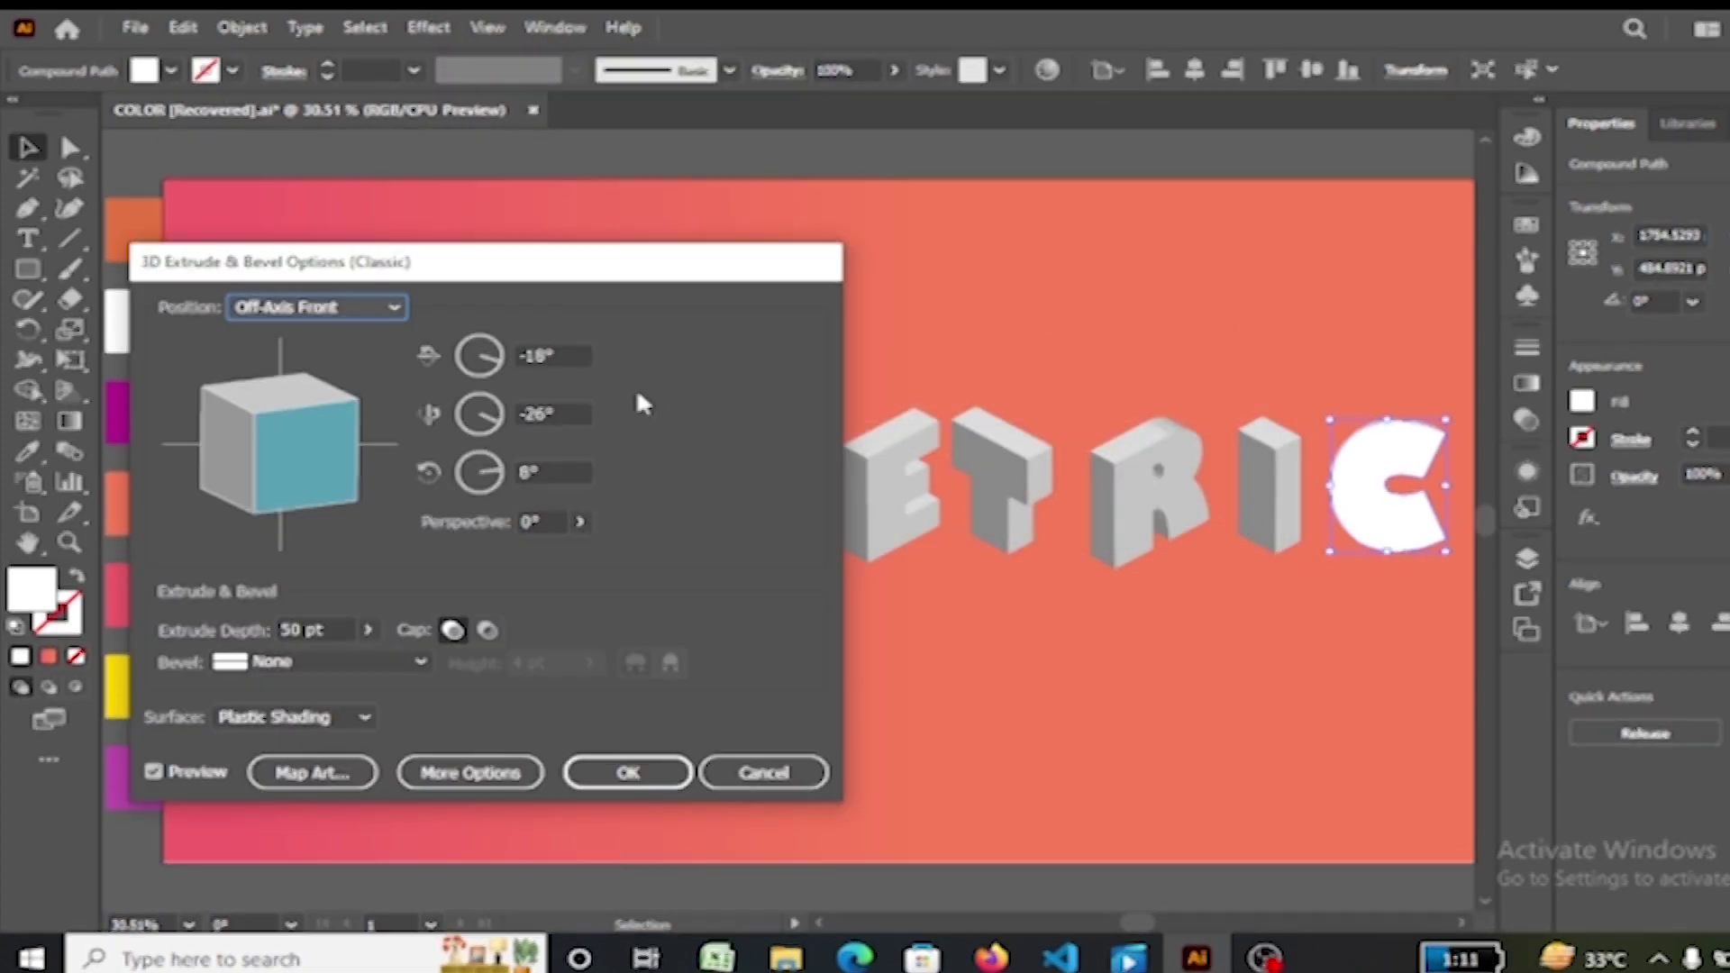
left_click(297, 311)
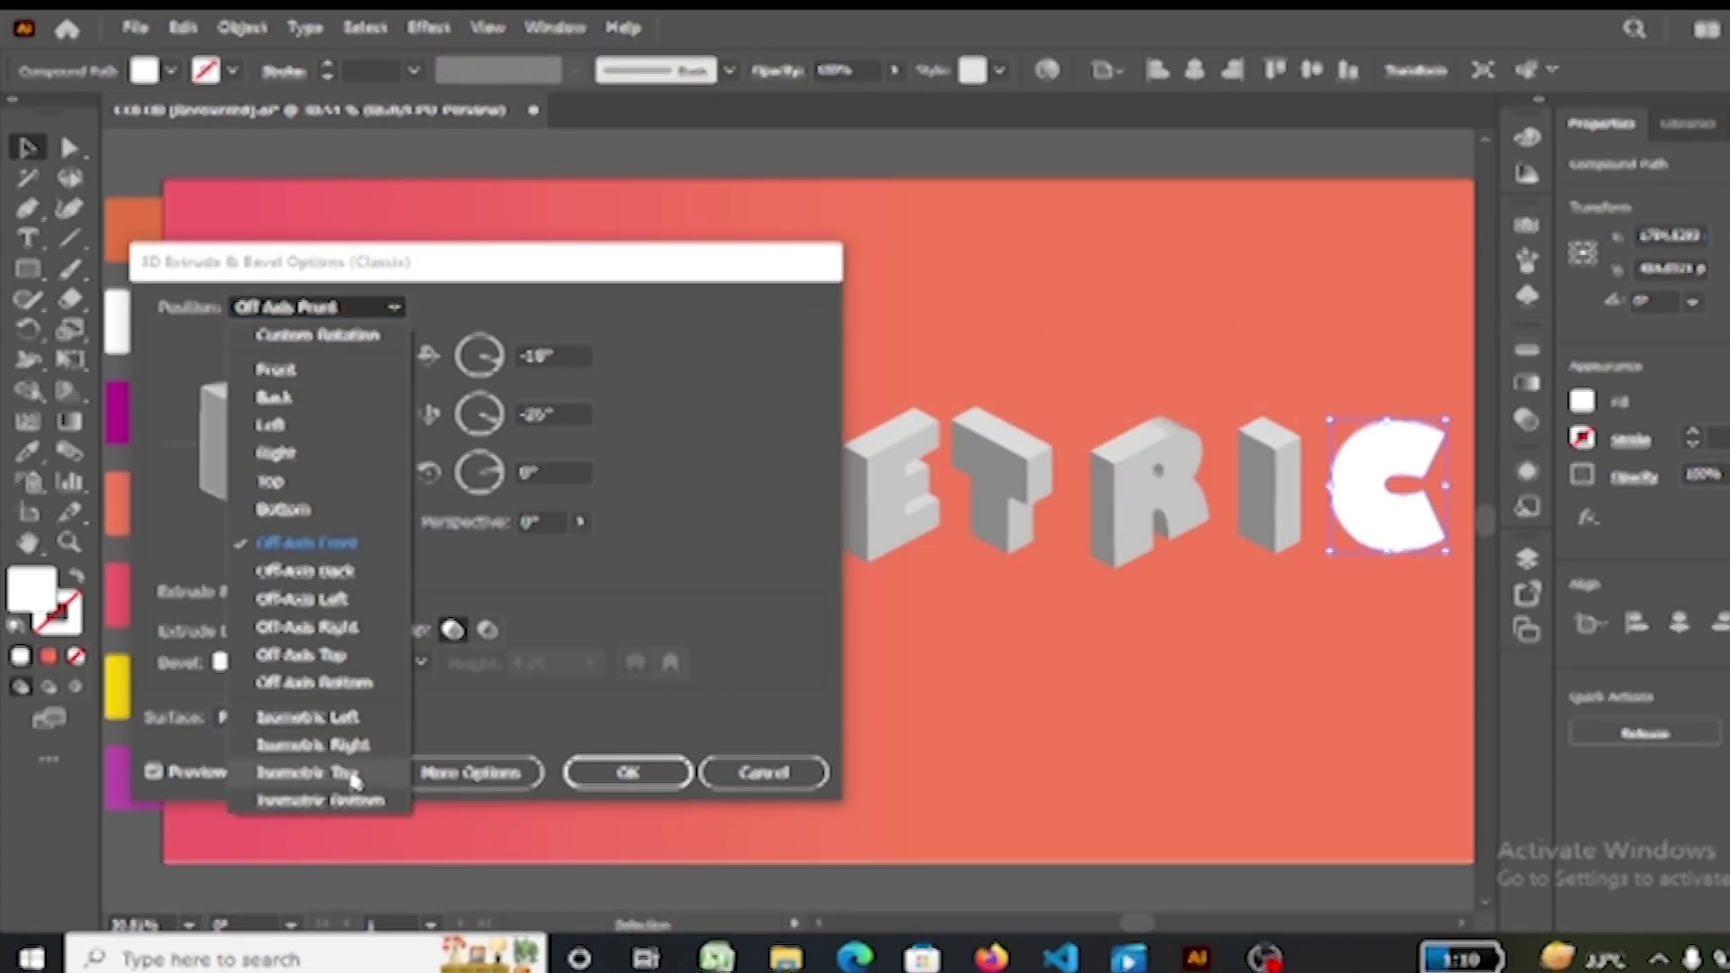
left_click(306, 774)
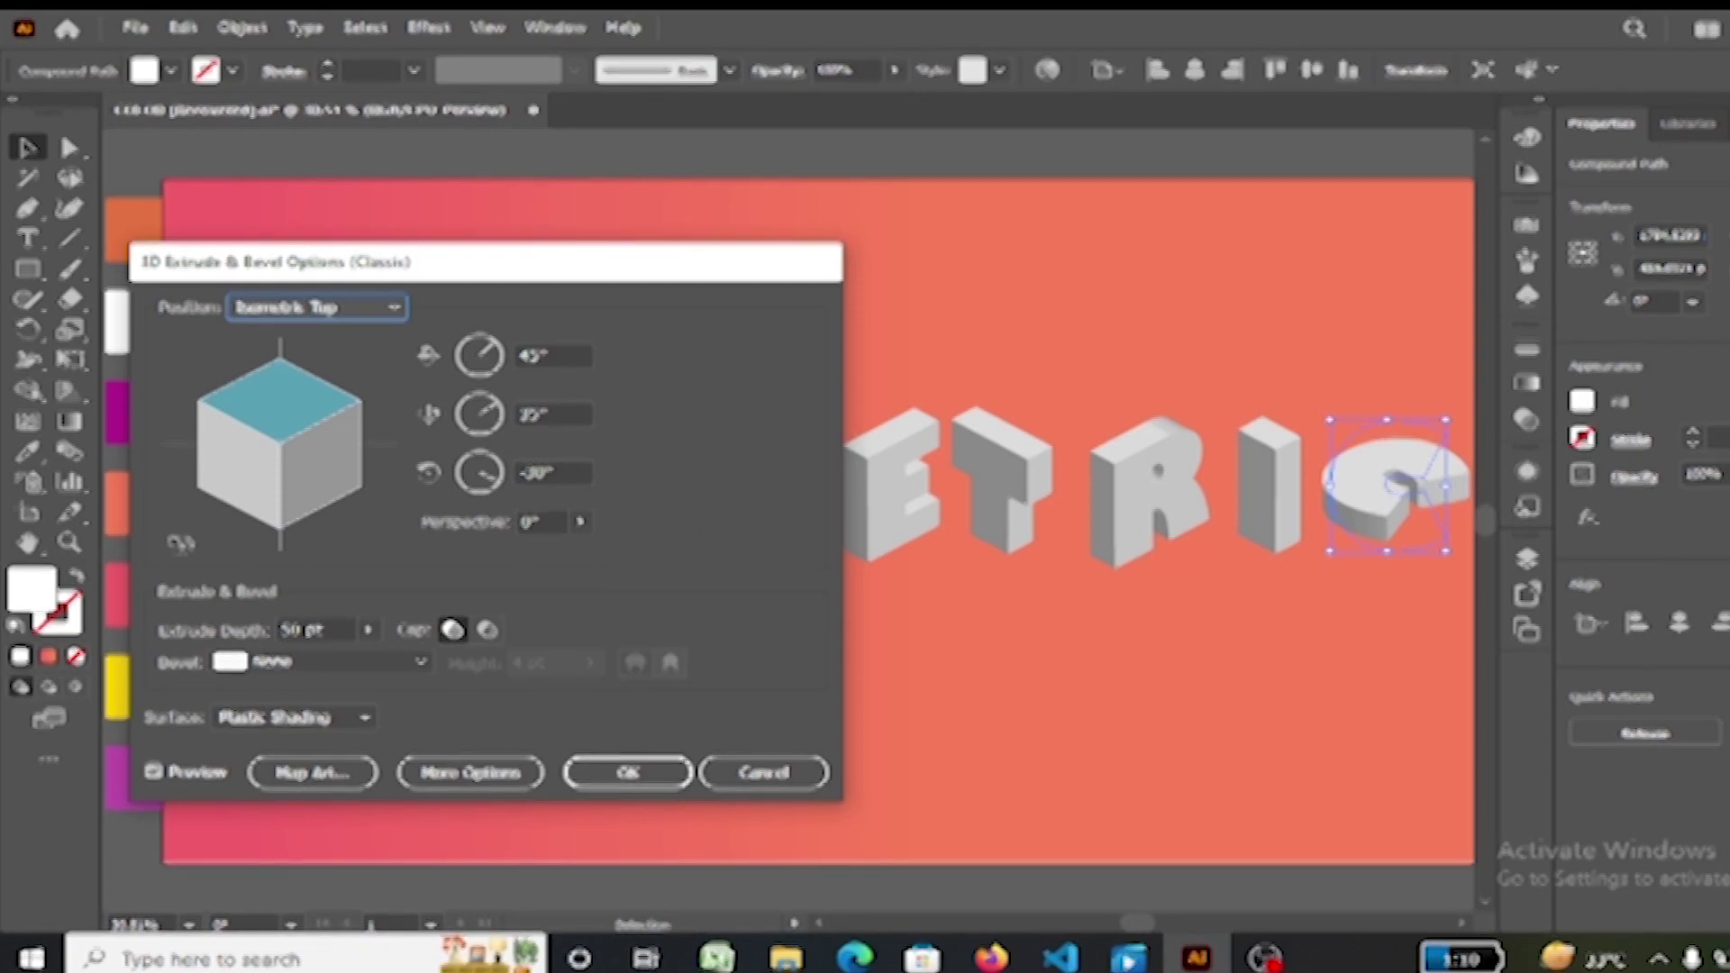
left_click_drag(279, 442, 272, 501)
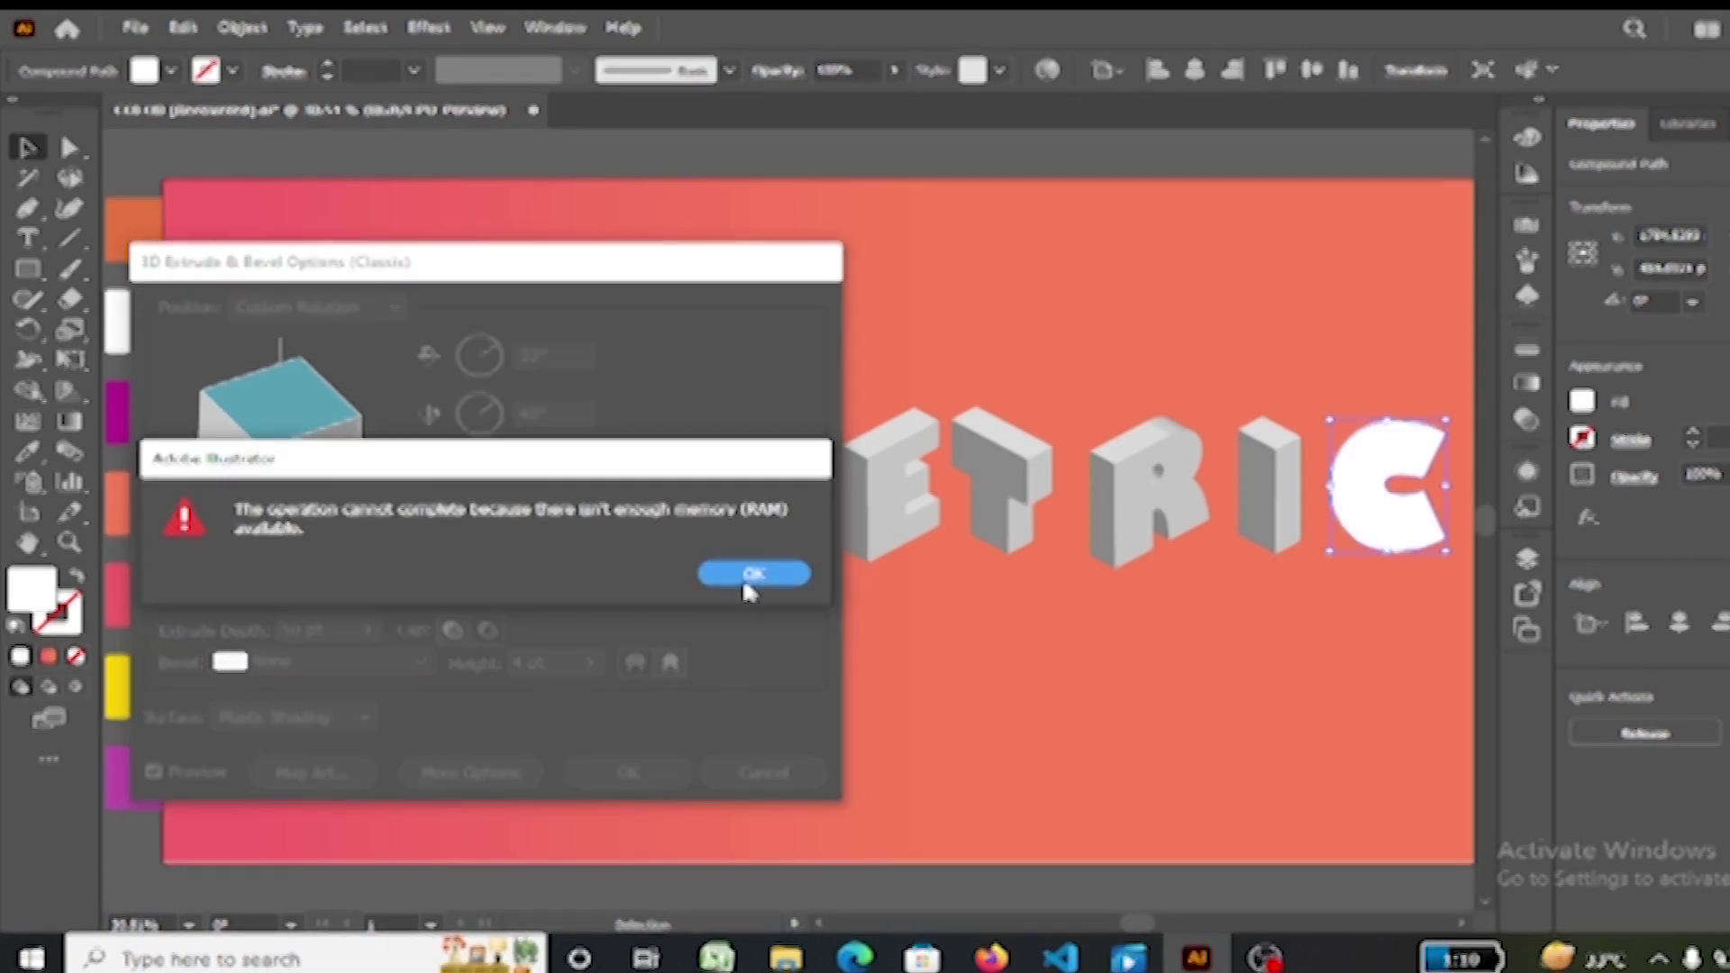
left_click(748, 577)
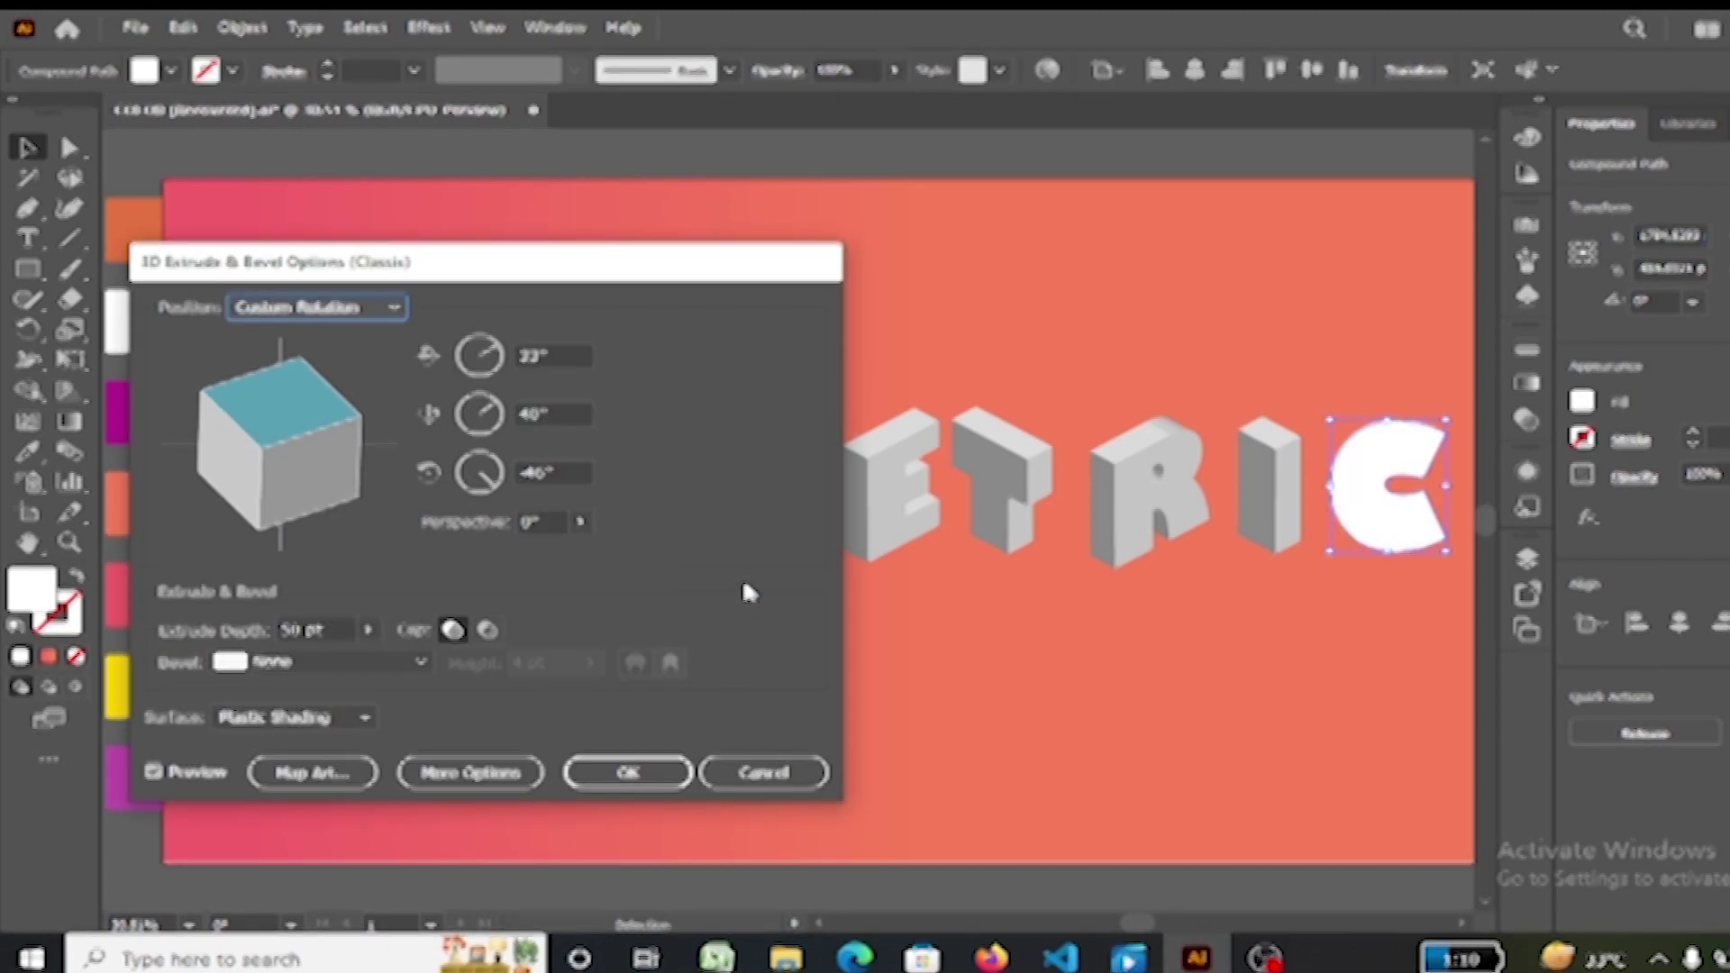
left_click(393, 306)
left_click(388, 776)
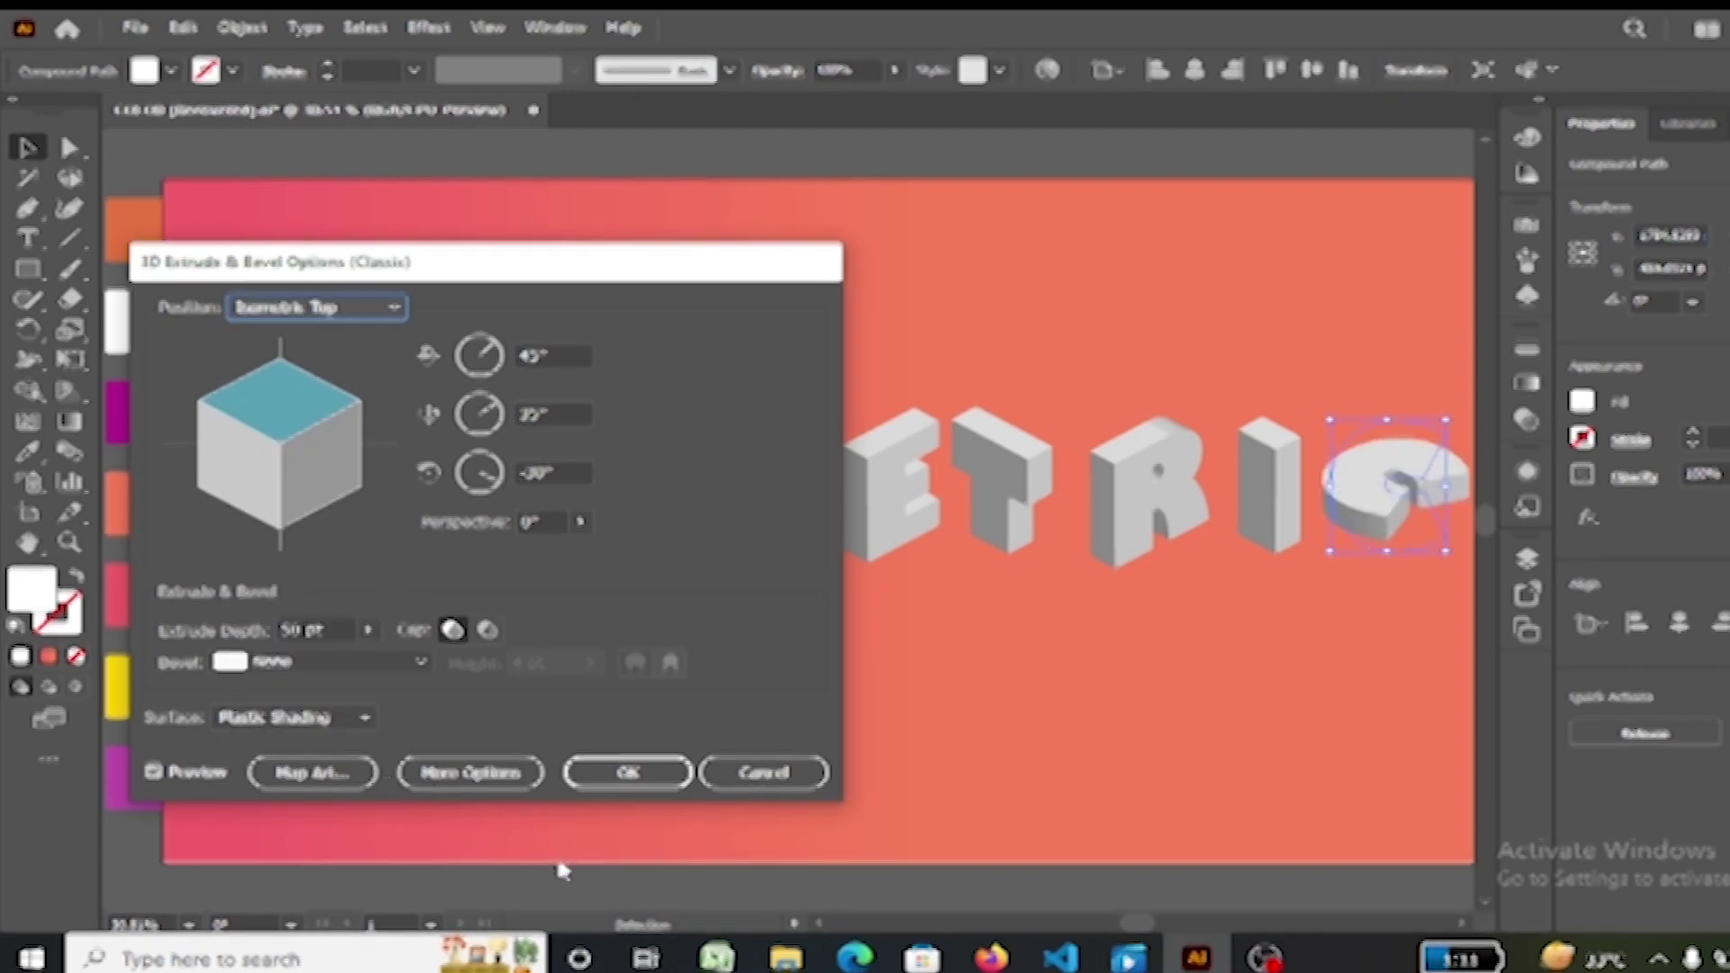
left_click(628, 773)
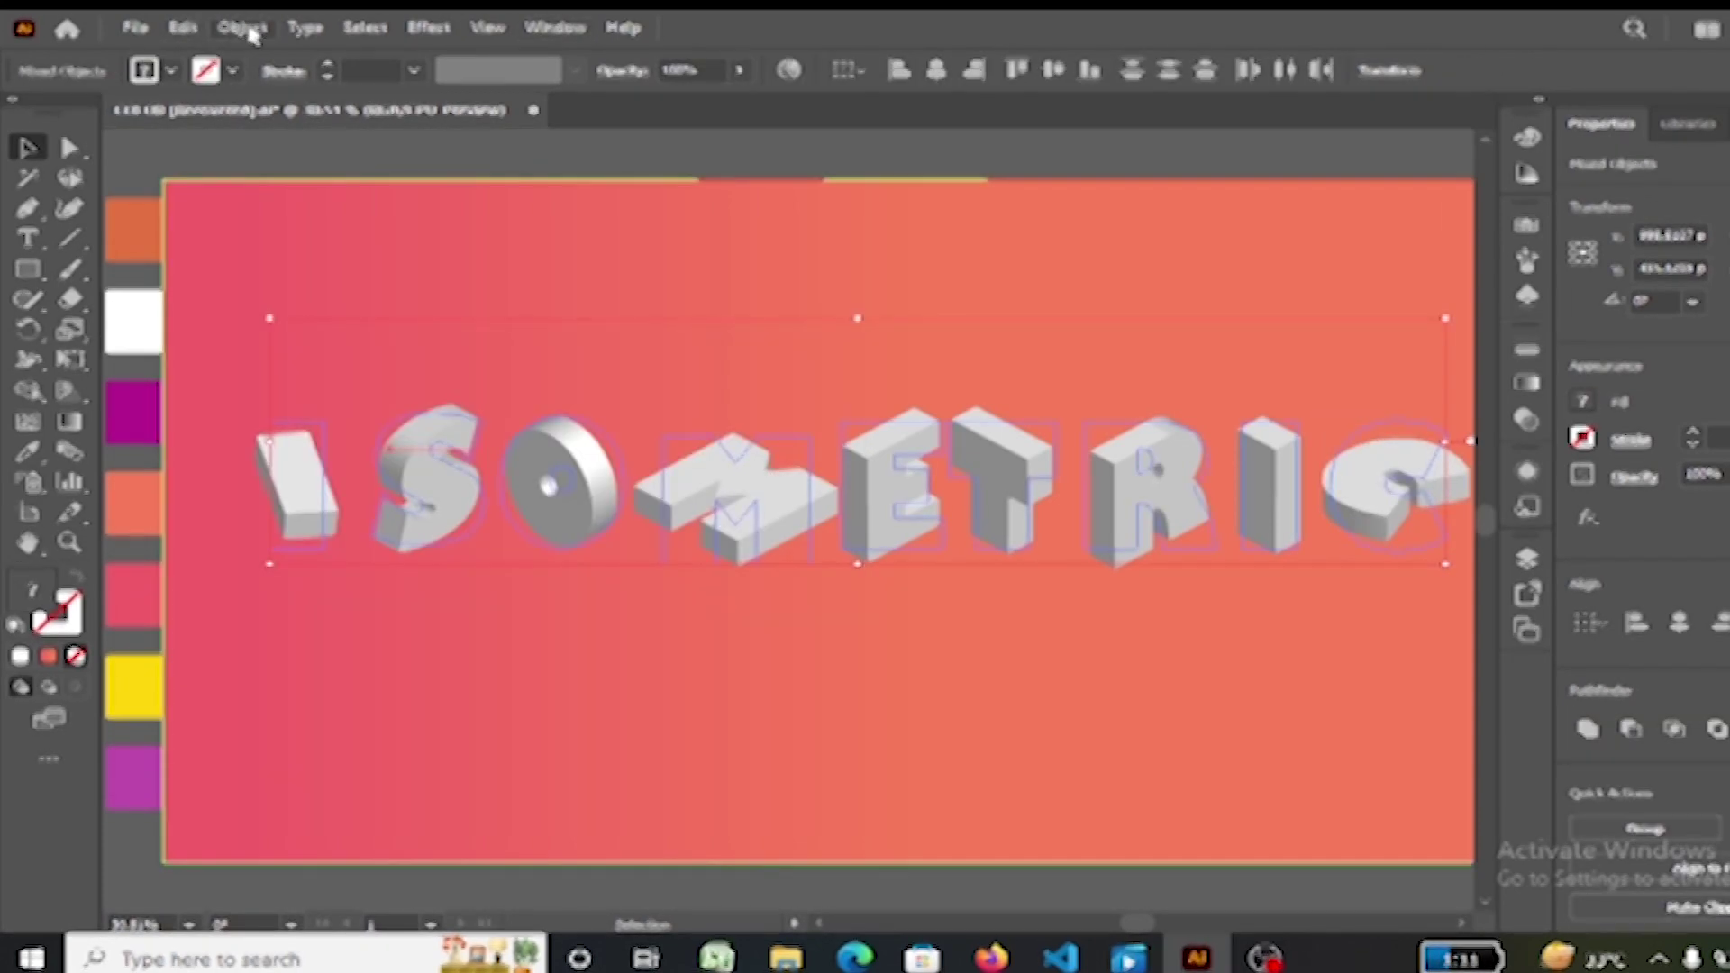
Step: Expand Appearance on the 3D ISOMETRIC letters, then reselect all of them
left_click(244, 28)
left_click(401, 347)
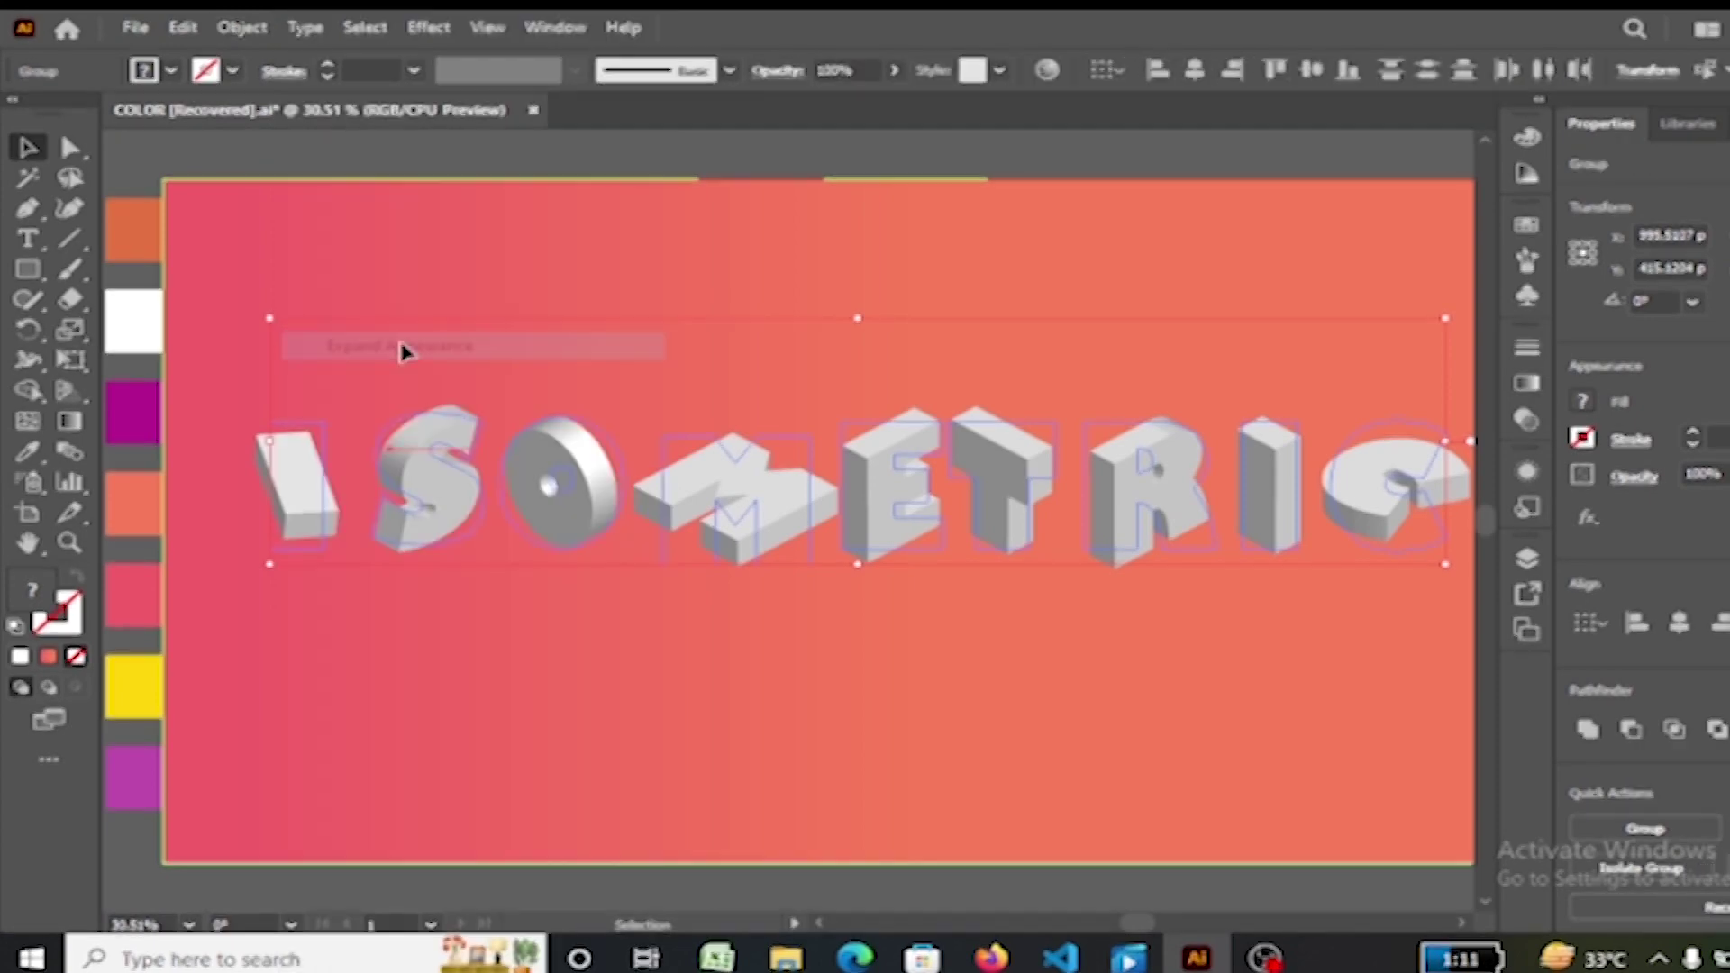
left_click(620, 376)
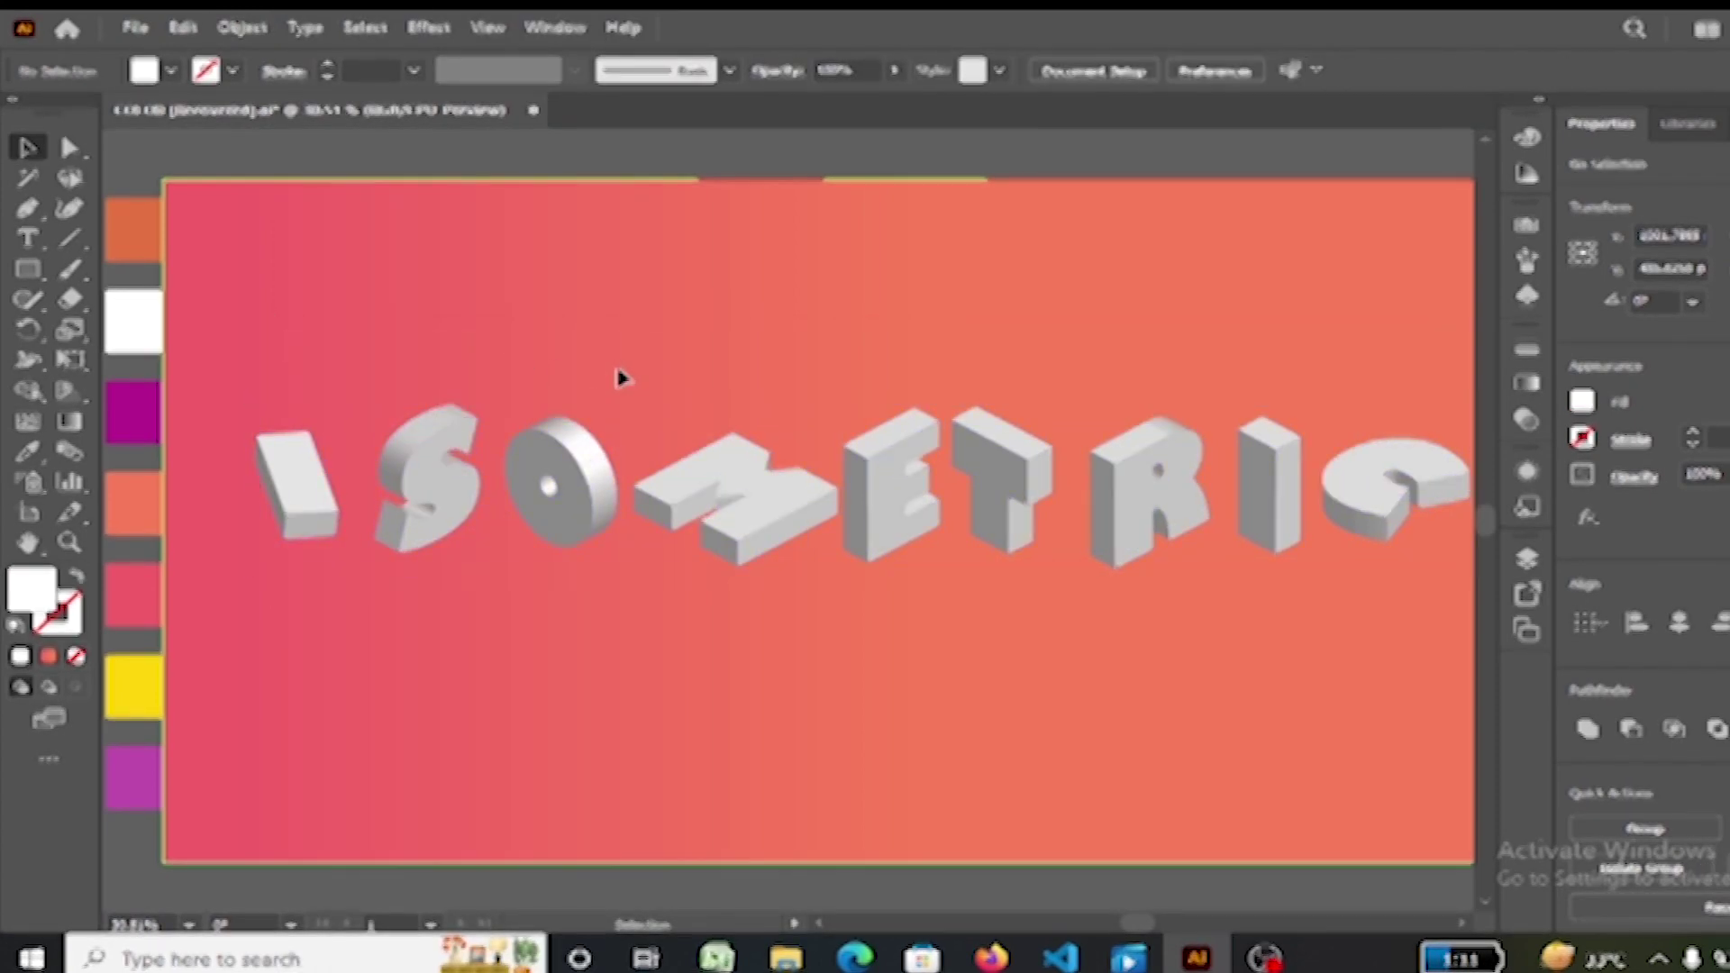
left_click(463, 490)
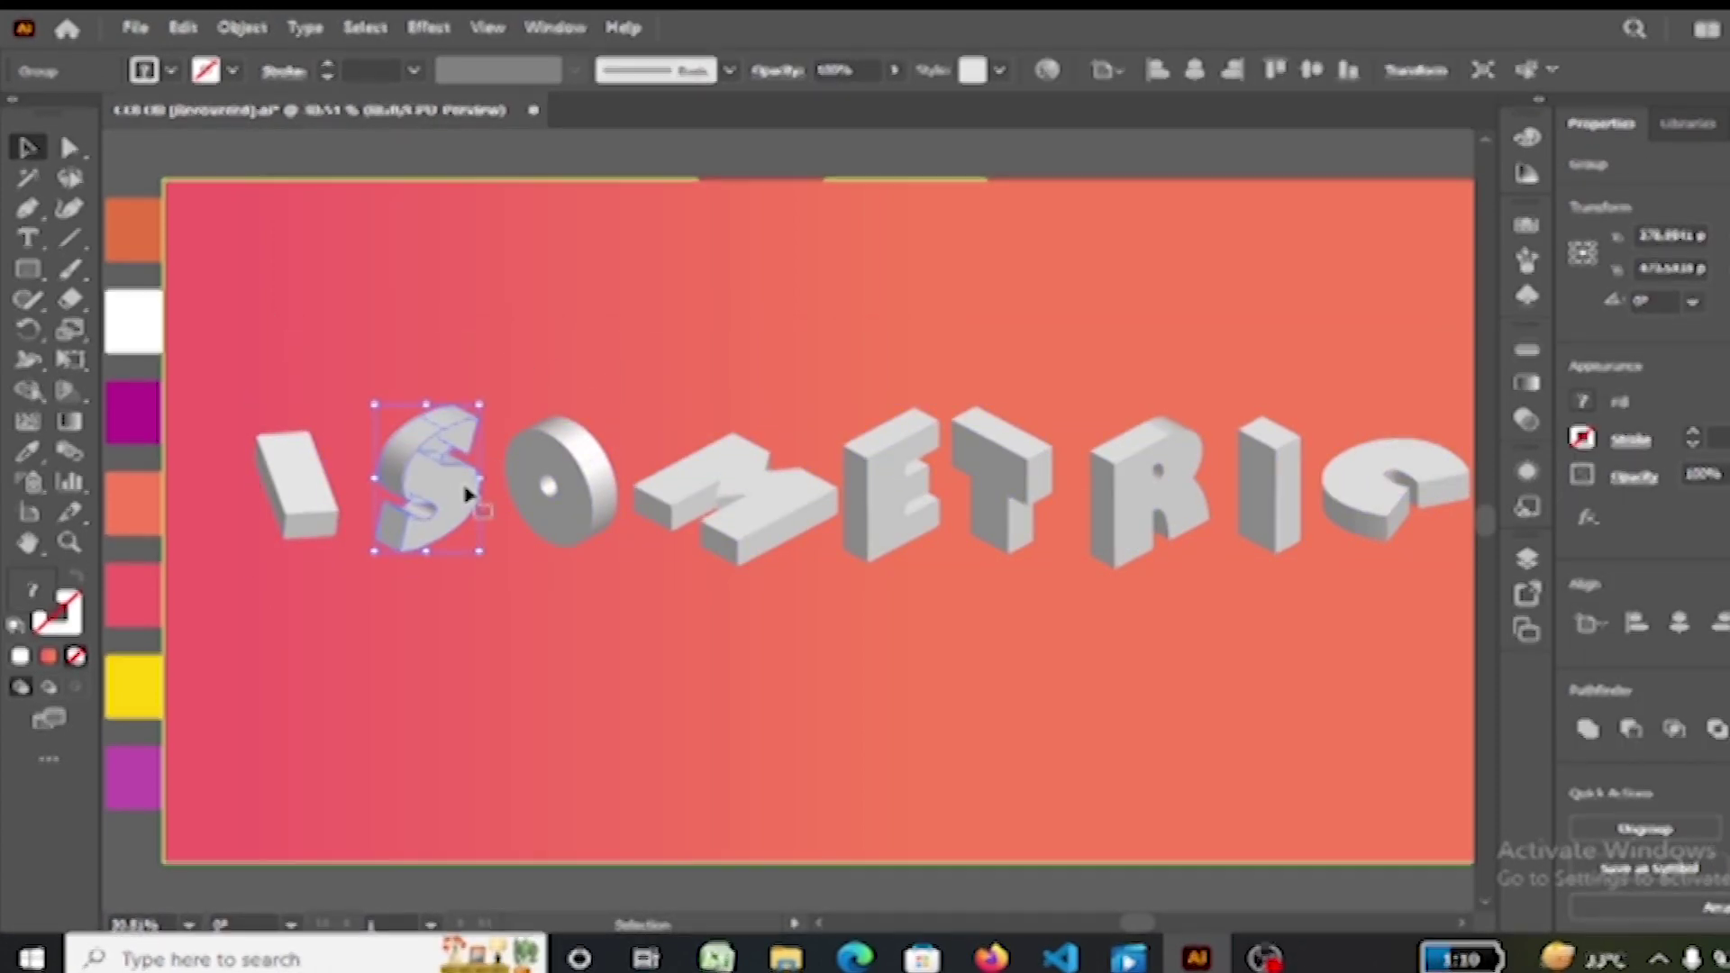
key("ctrl+a")
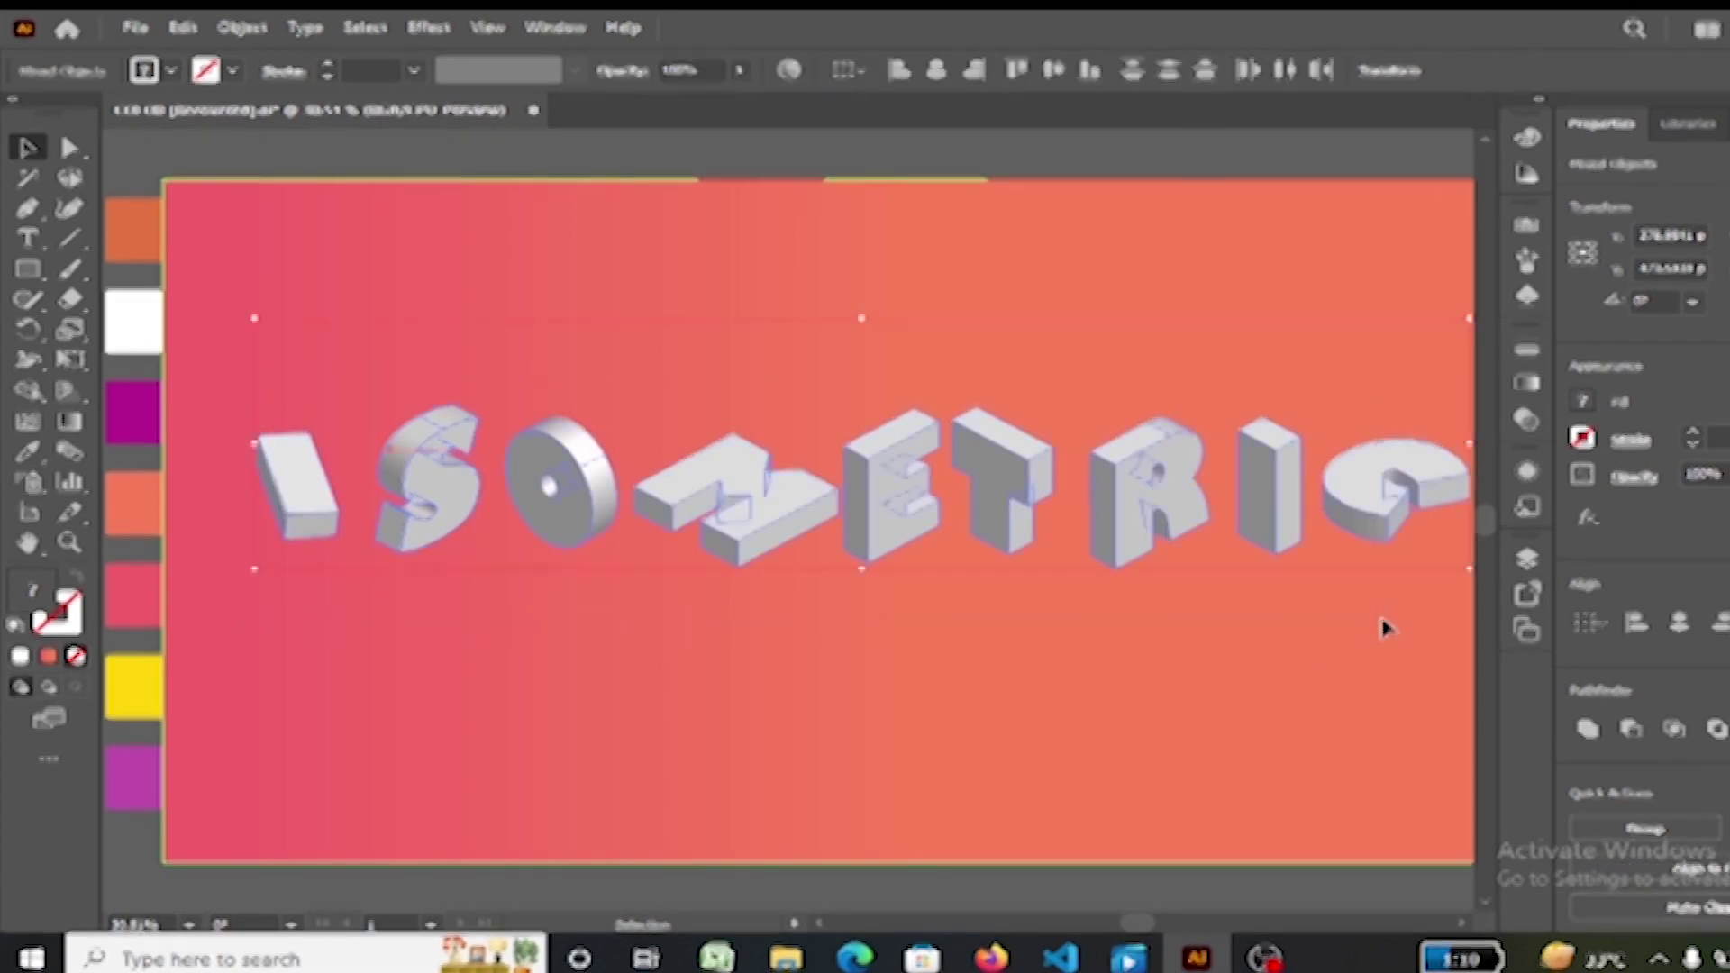
right_click(1385, 629)
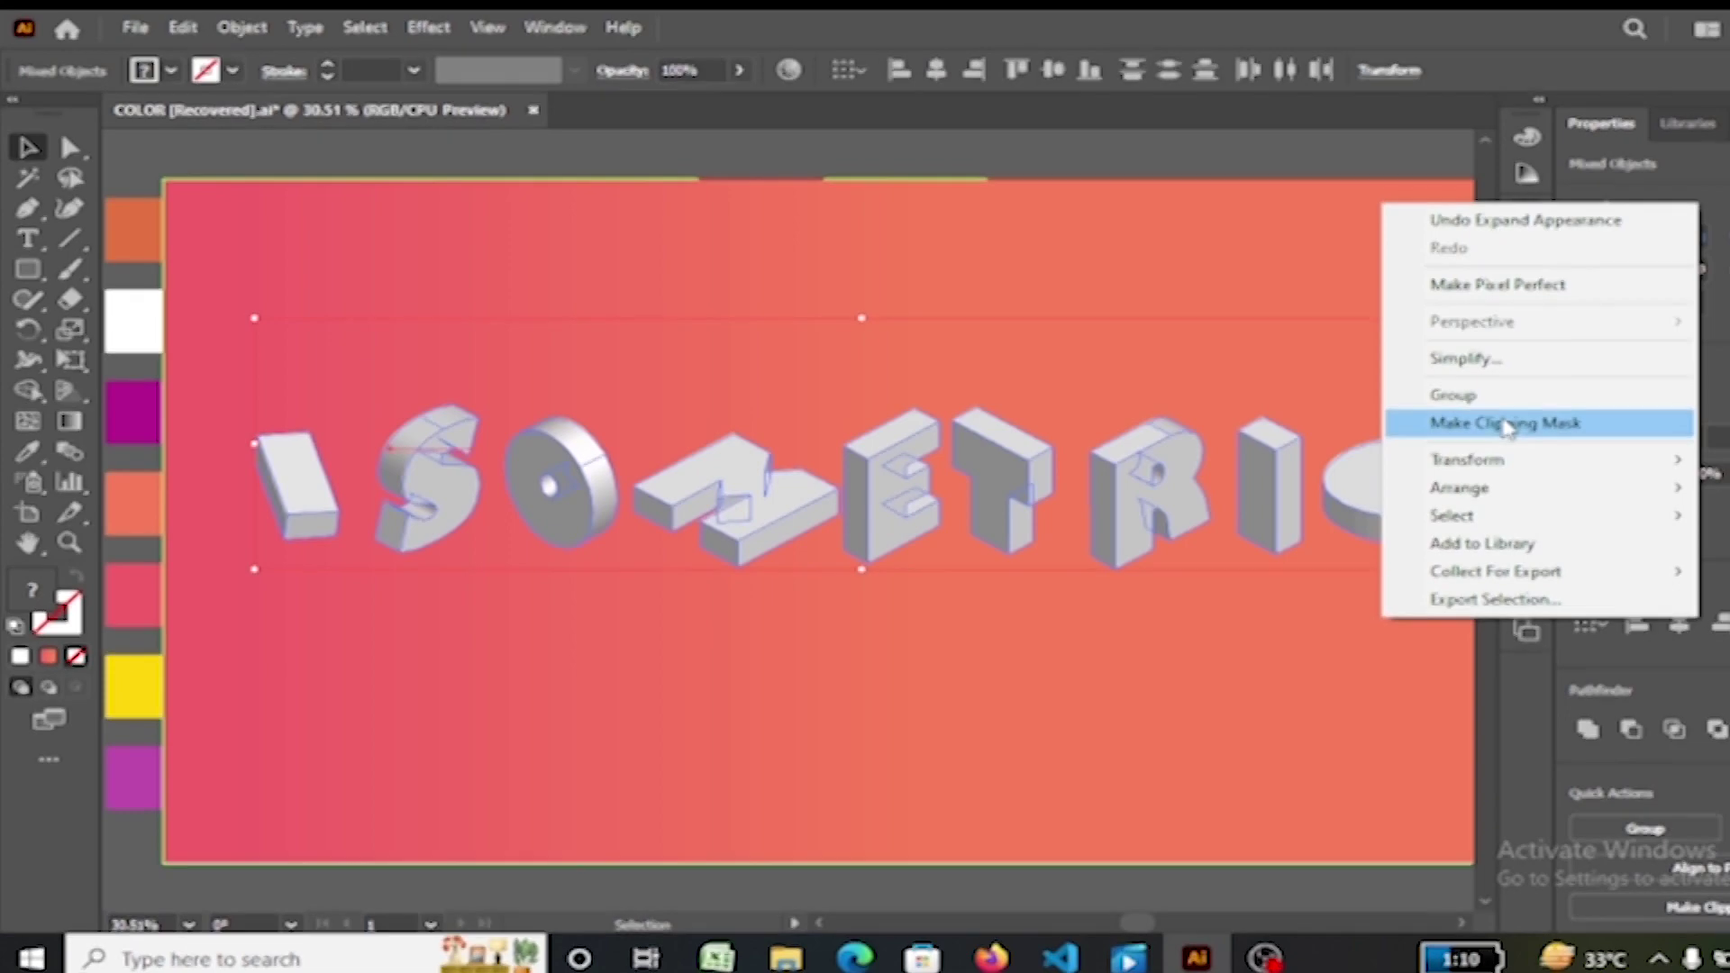
left_click(665, 155)
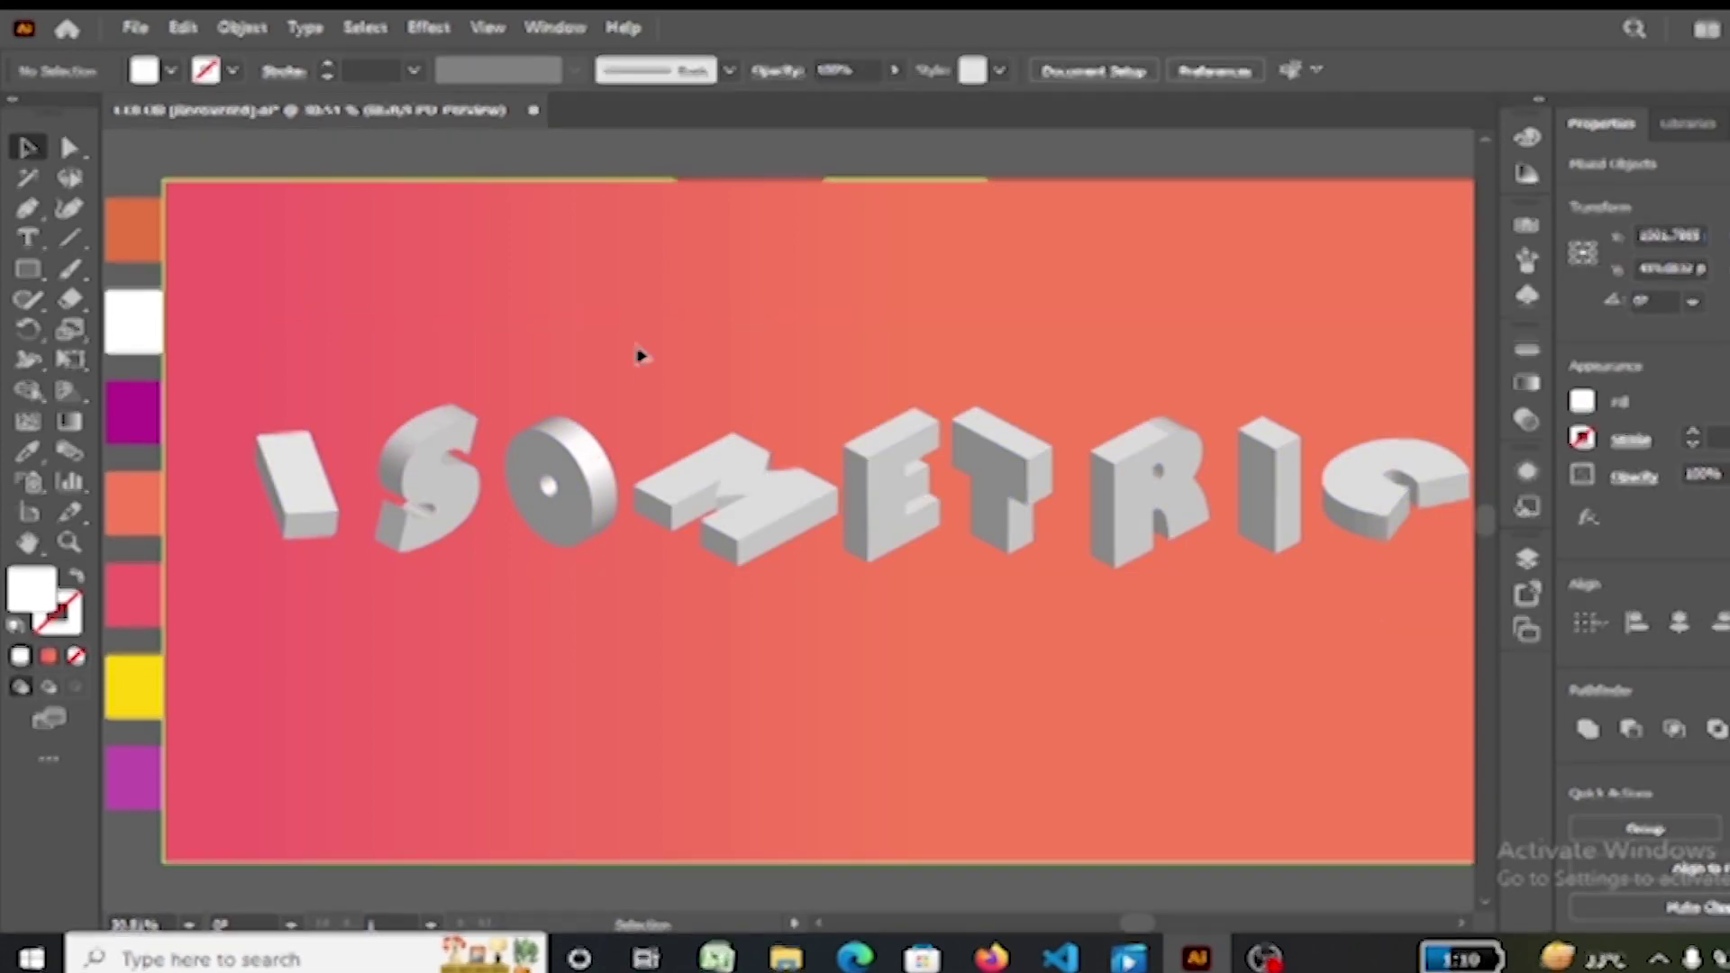
Step: Select all the ISOMETRIC letters and ungroup them
left_click(430, 456)
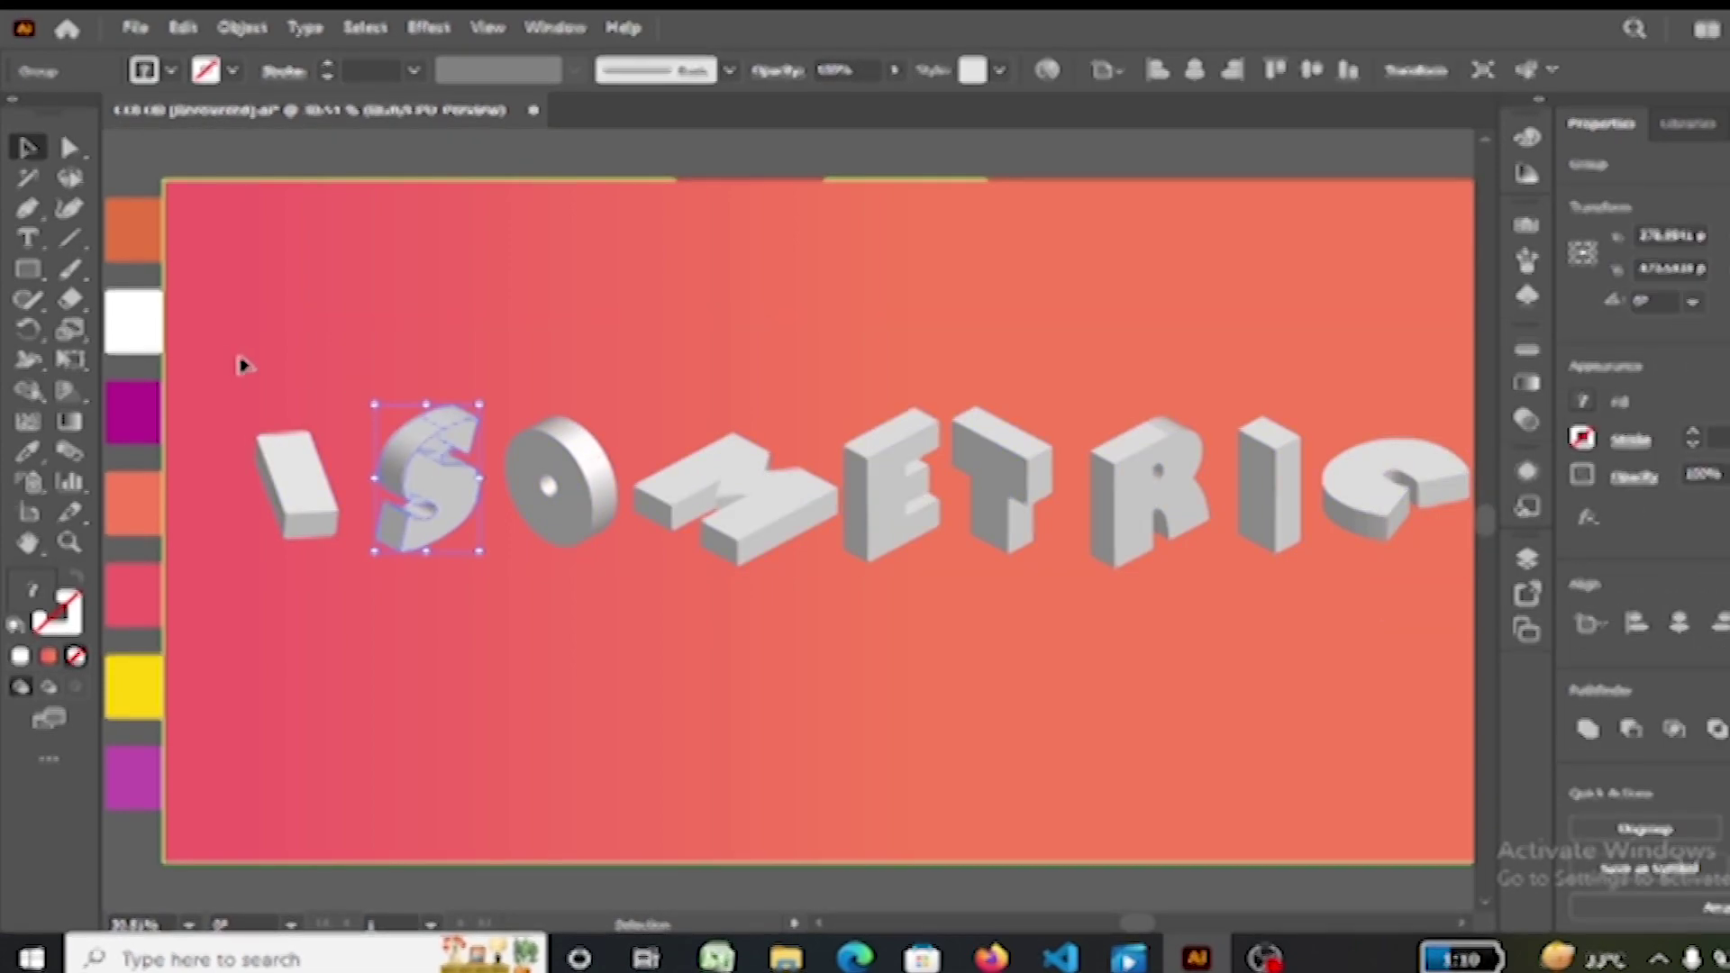
key("ctrl+a")
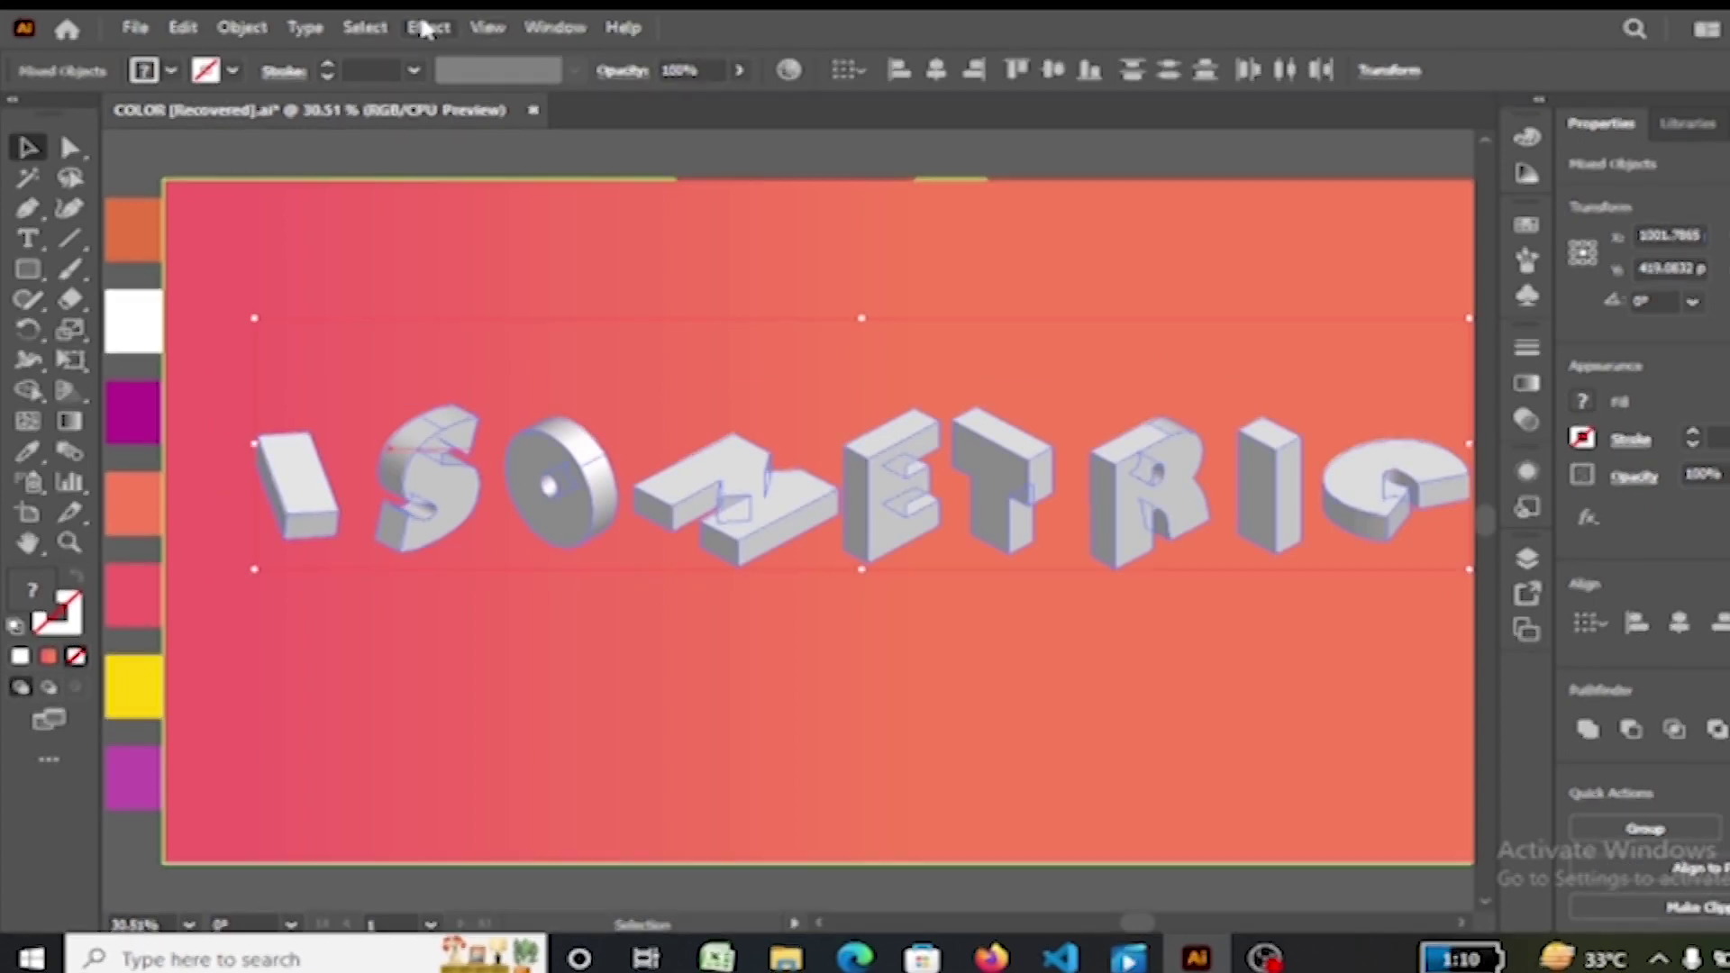
left_click(243, 27)
left_click(381, 168)
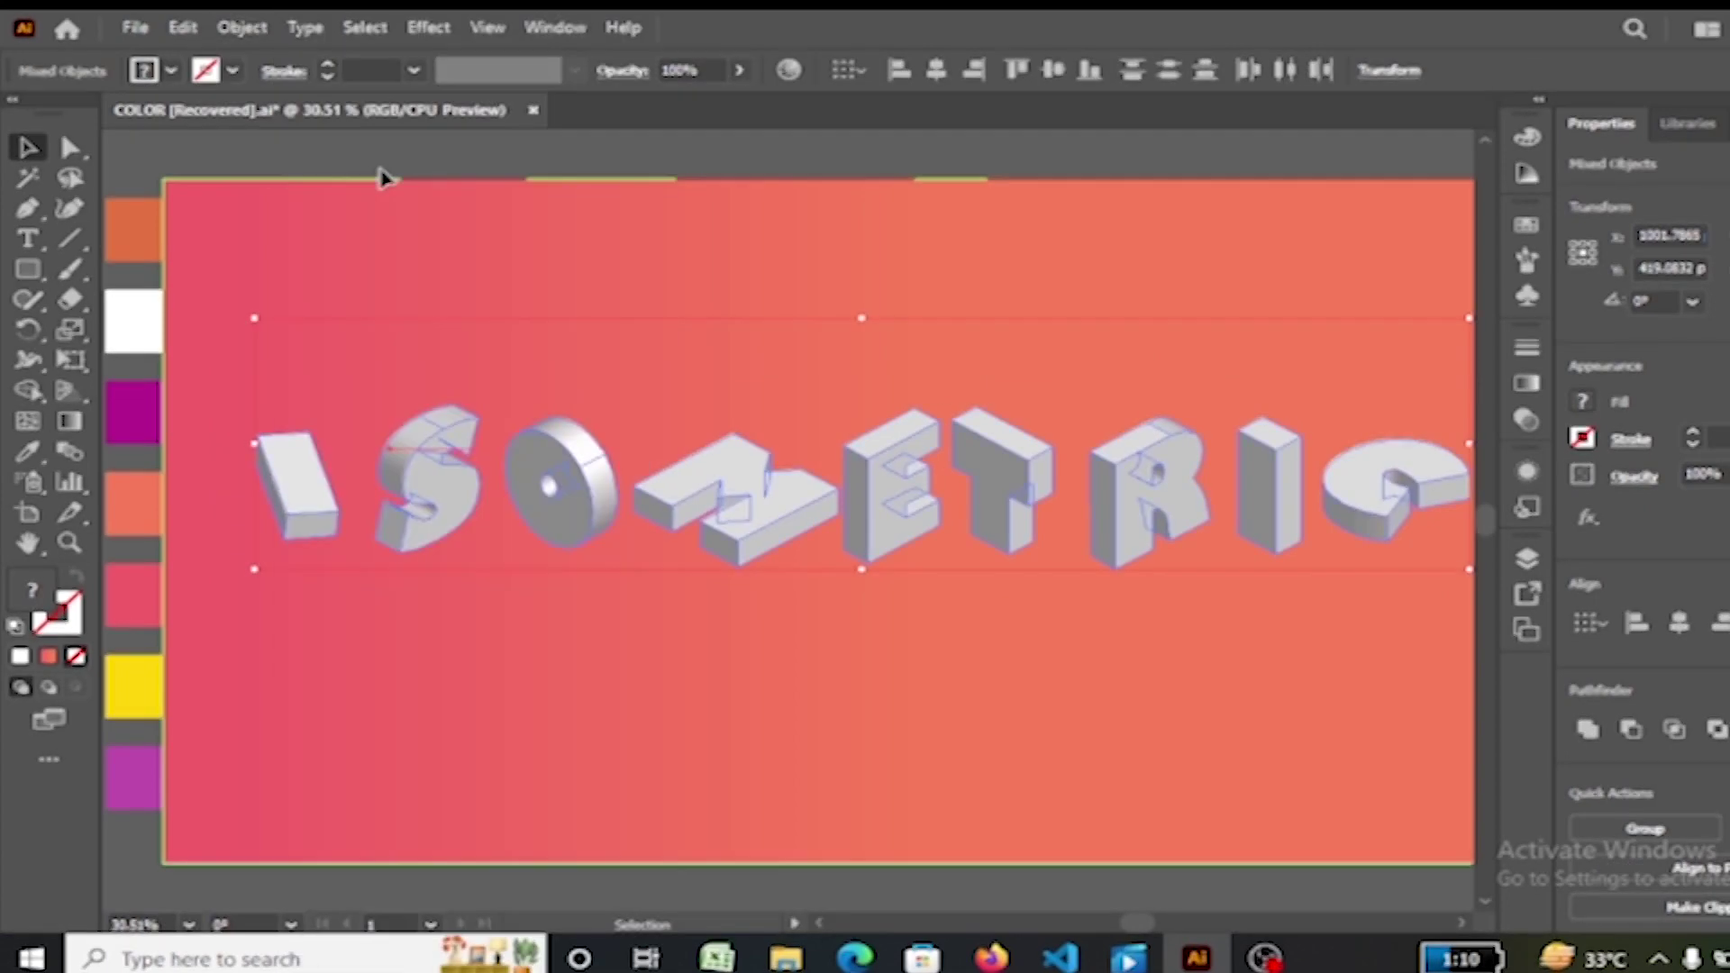
left_click(371, 367)
Step: Ungroup the first I into its separate 3D faces and select its grey side
left_click(315, 482)
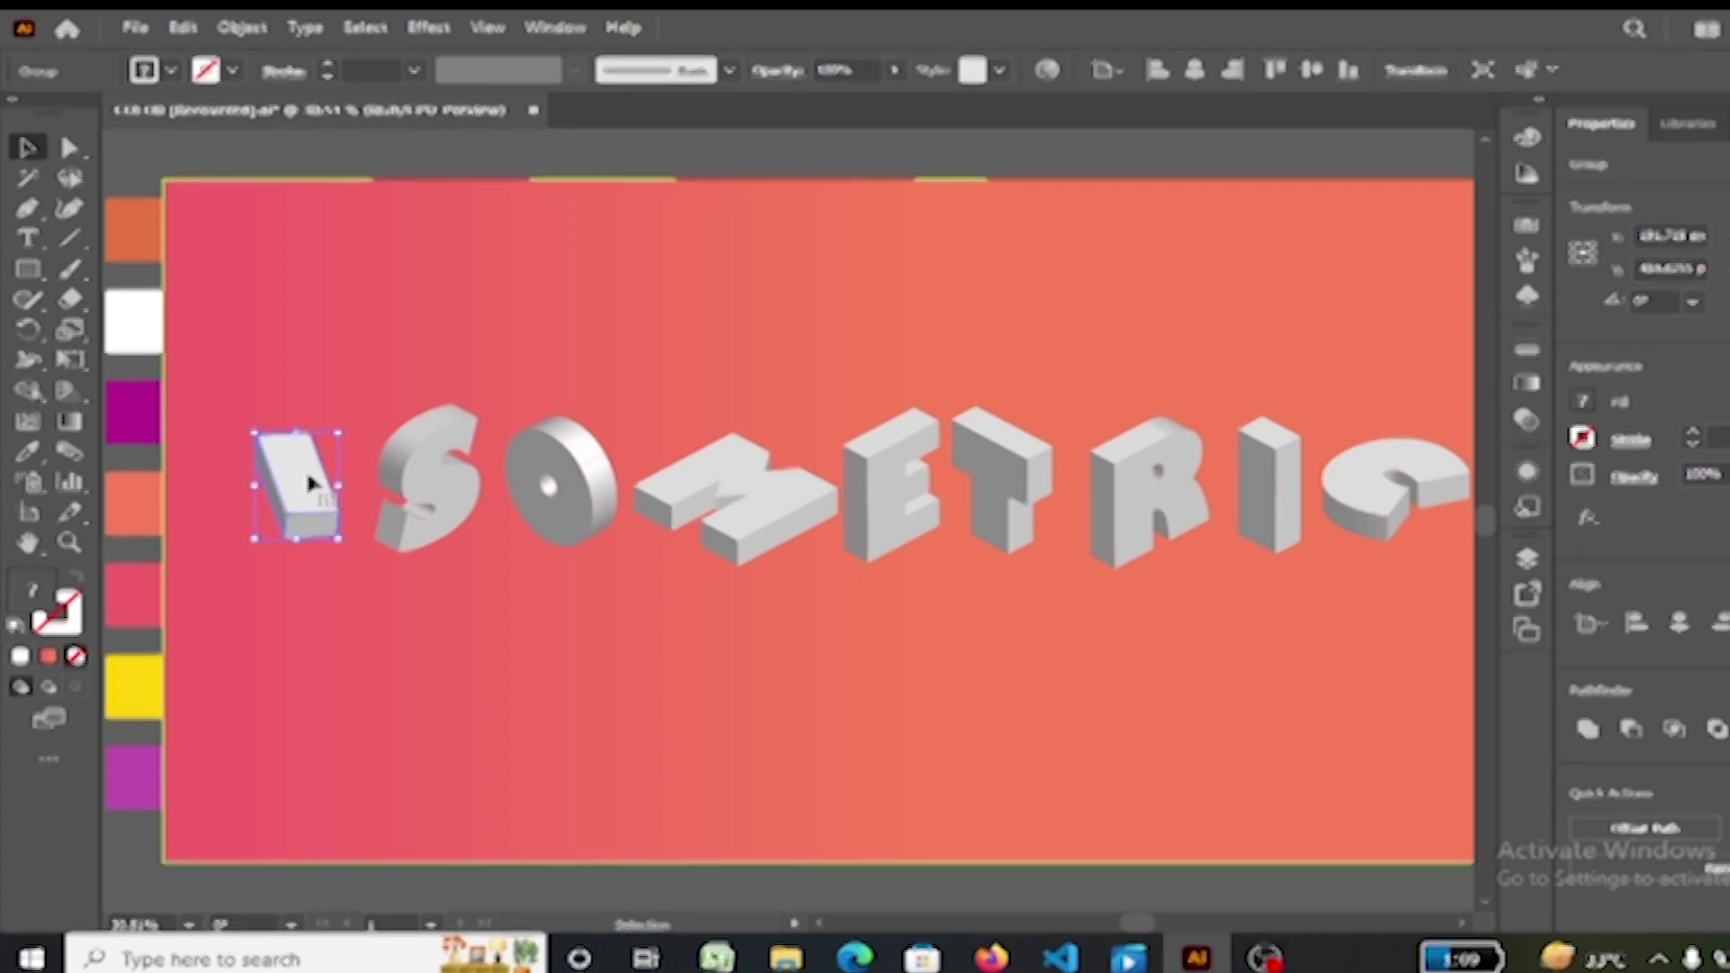
right_click(299, 484)
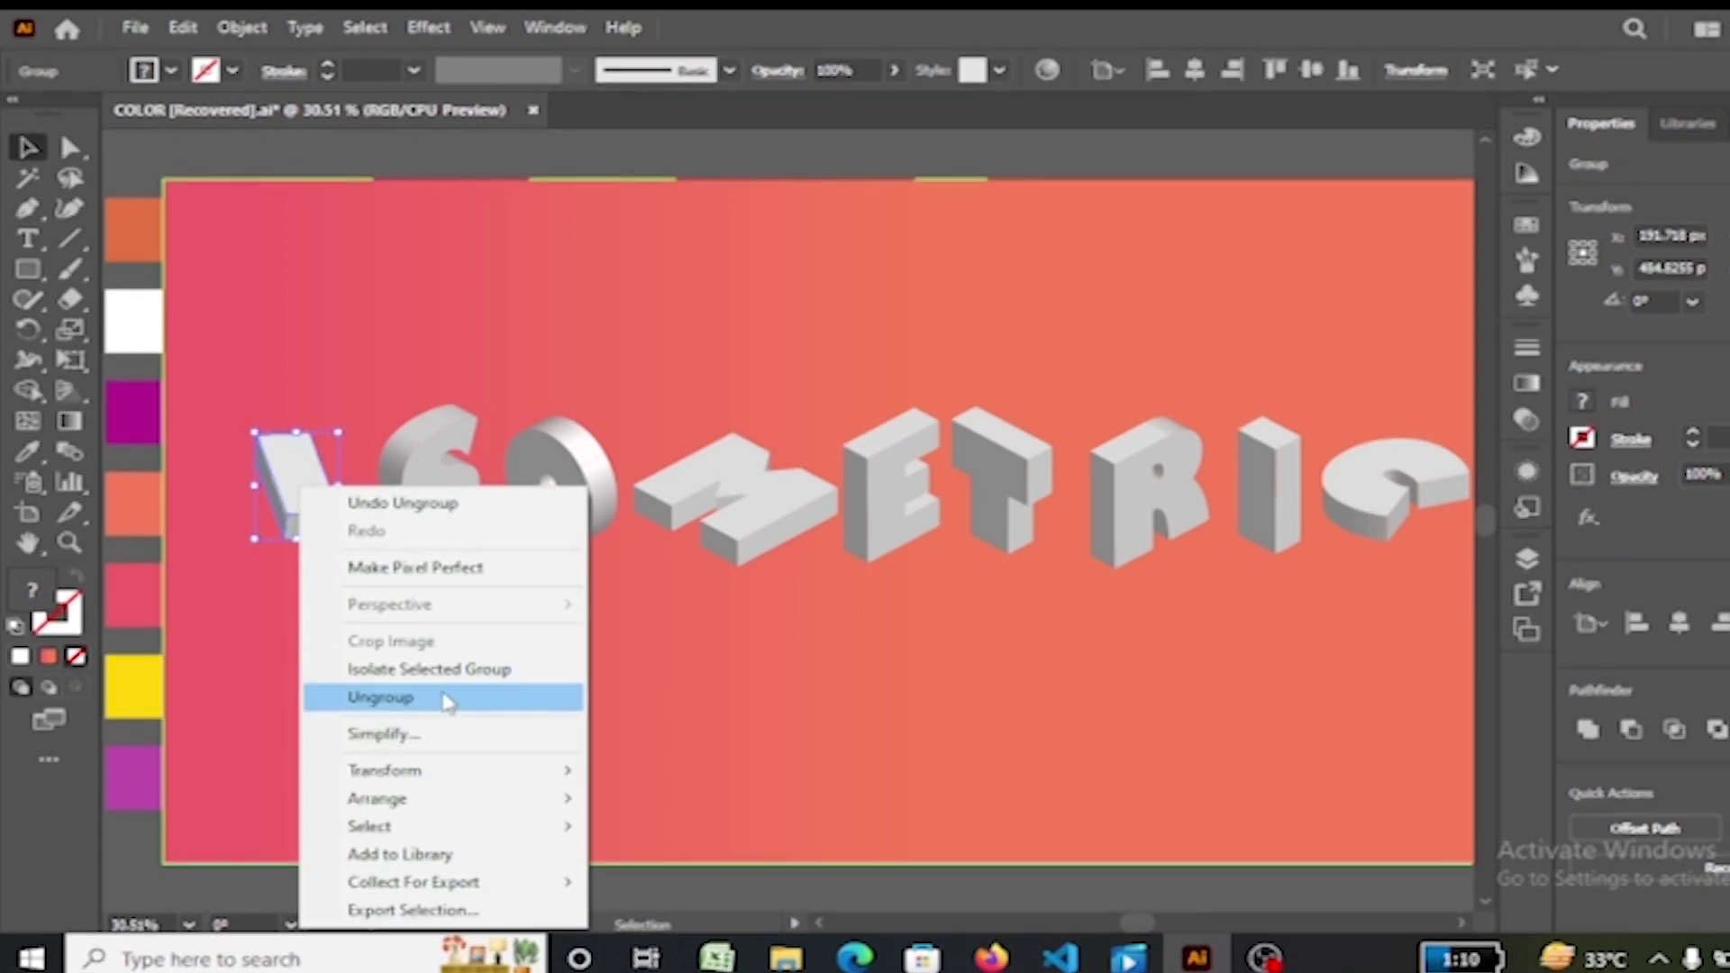
left_click(446, 700)
left_click(316, 641)
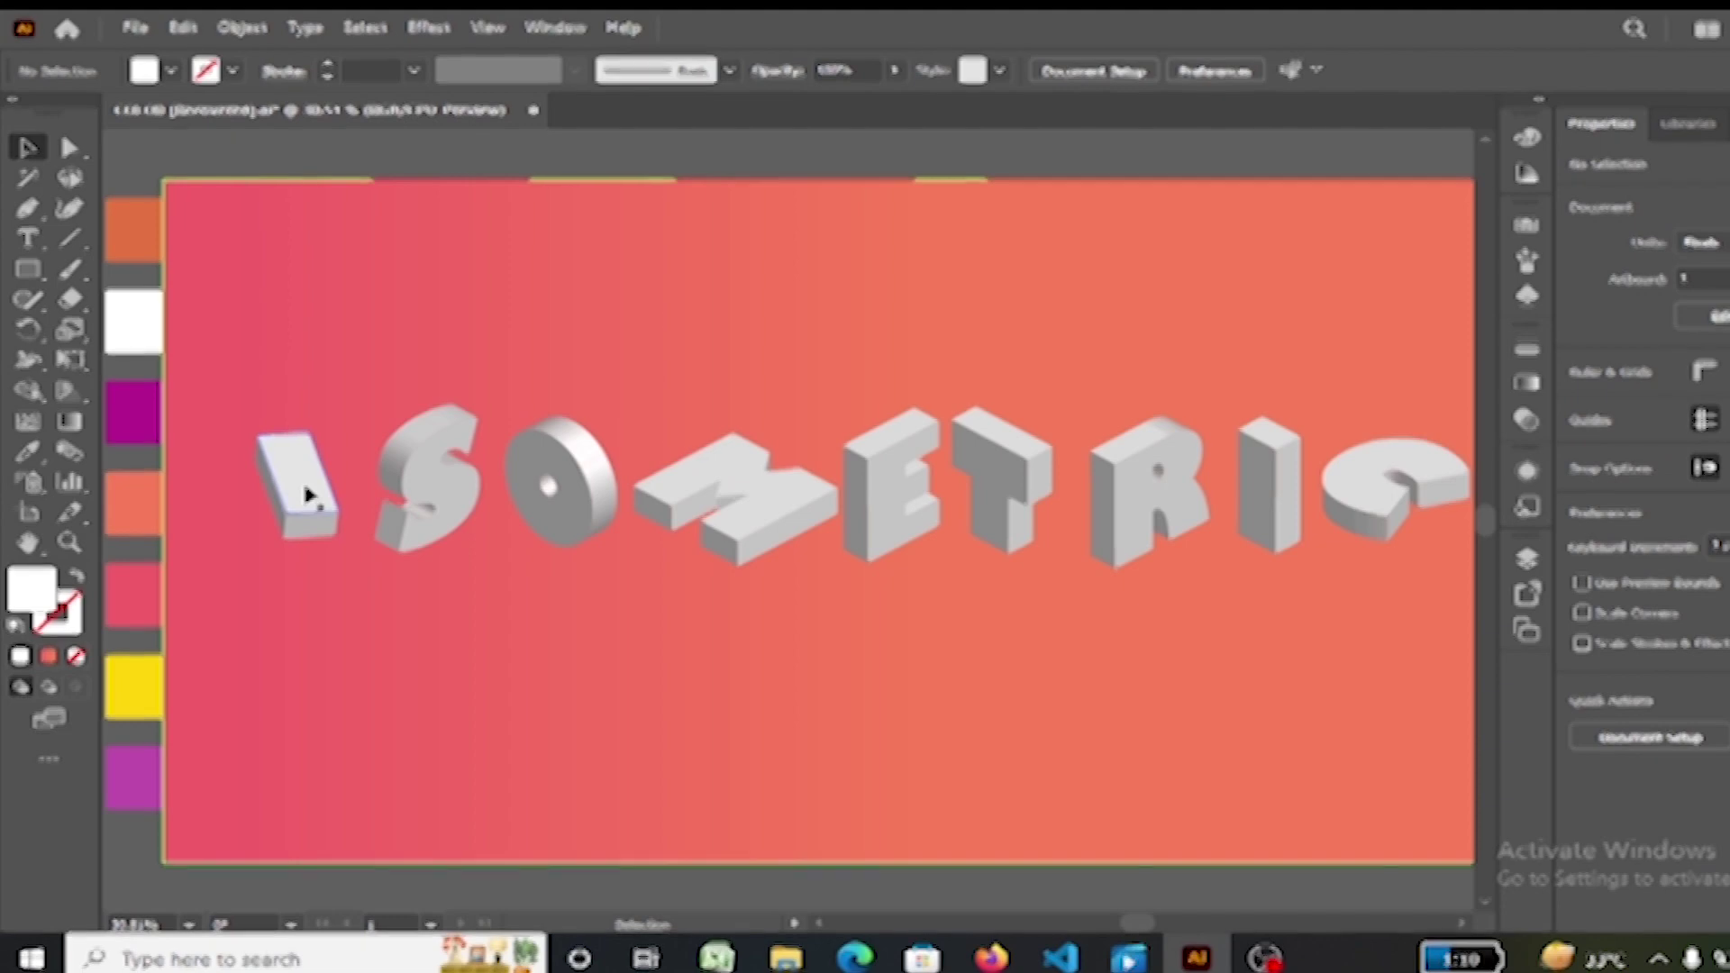
key("i")
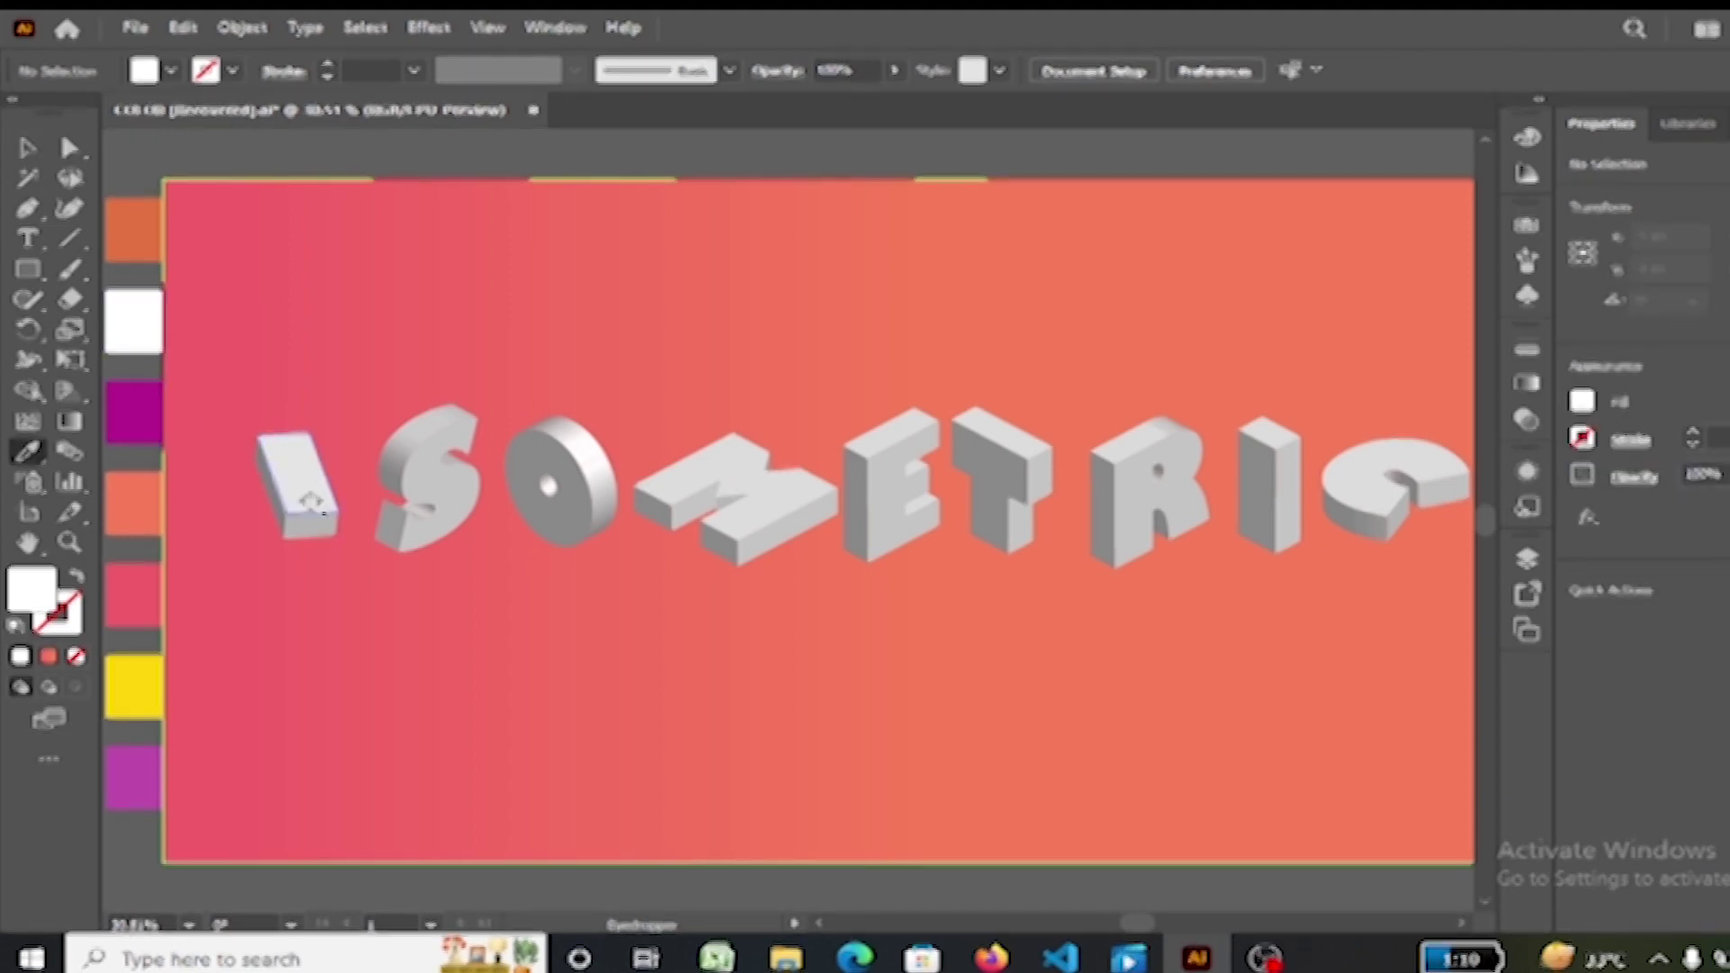
left_click(27, 147)
left_click(318, 482)
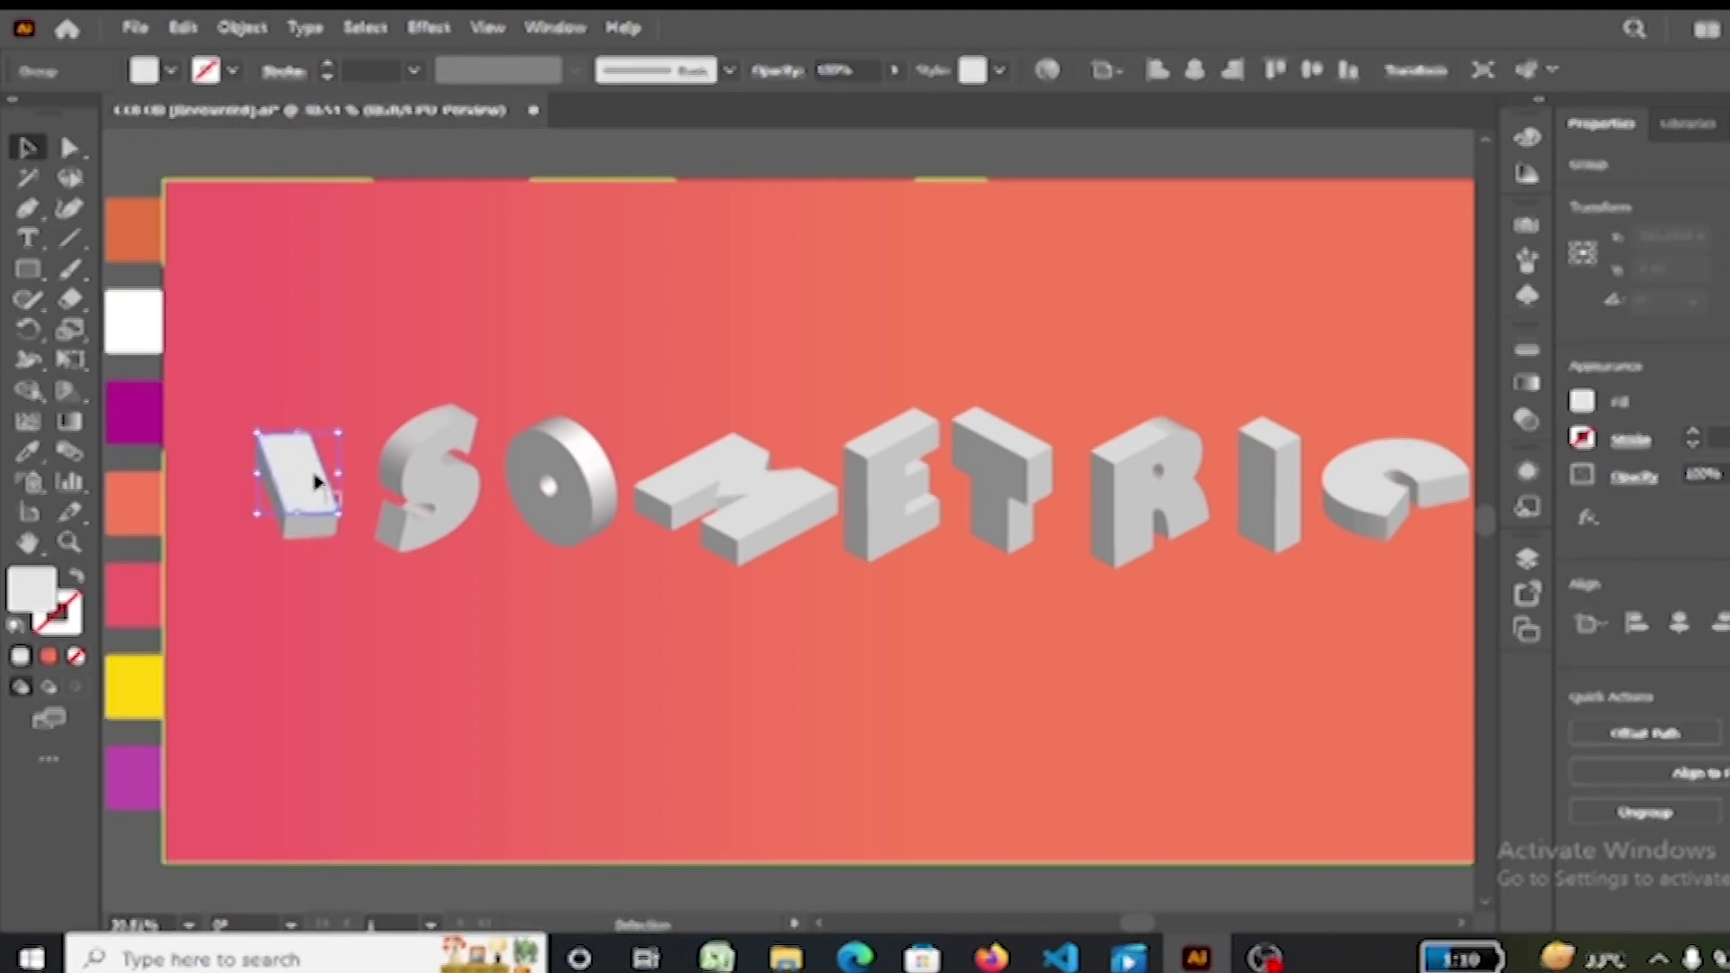
left_click(326, 540)
left_click(462, 495)
Step: Ungroup the S, O and M letters into separate pieces
right_click(410, 487)
left_click(543, 693)
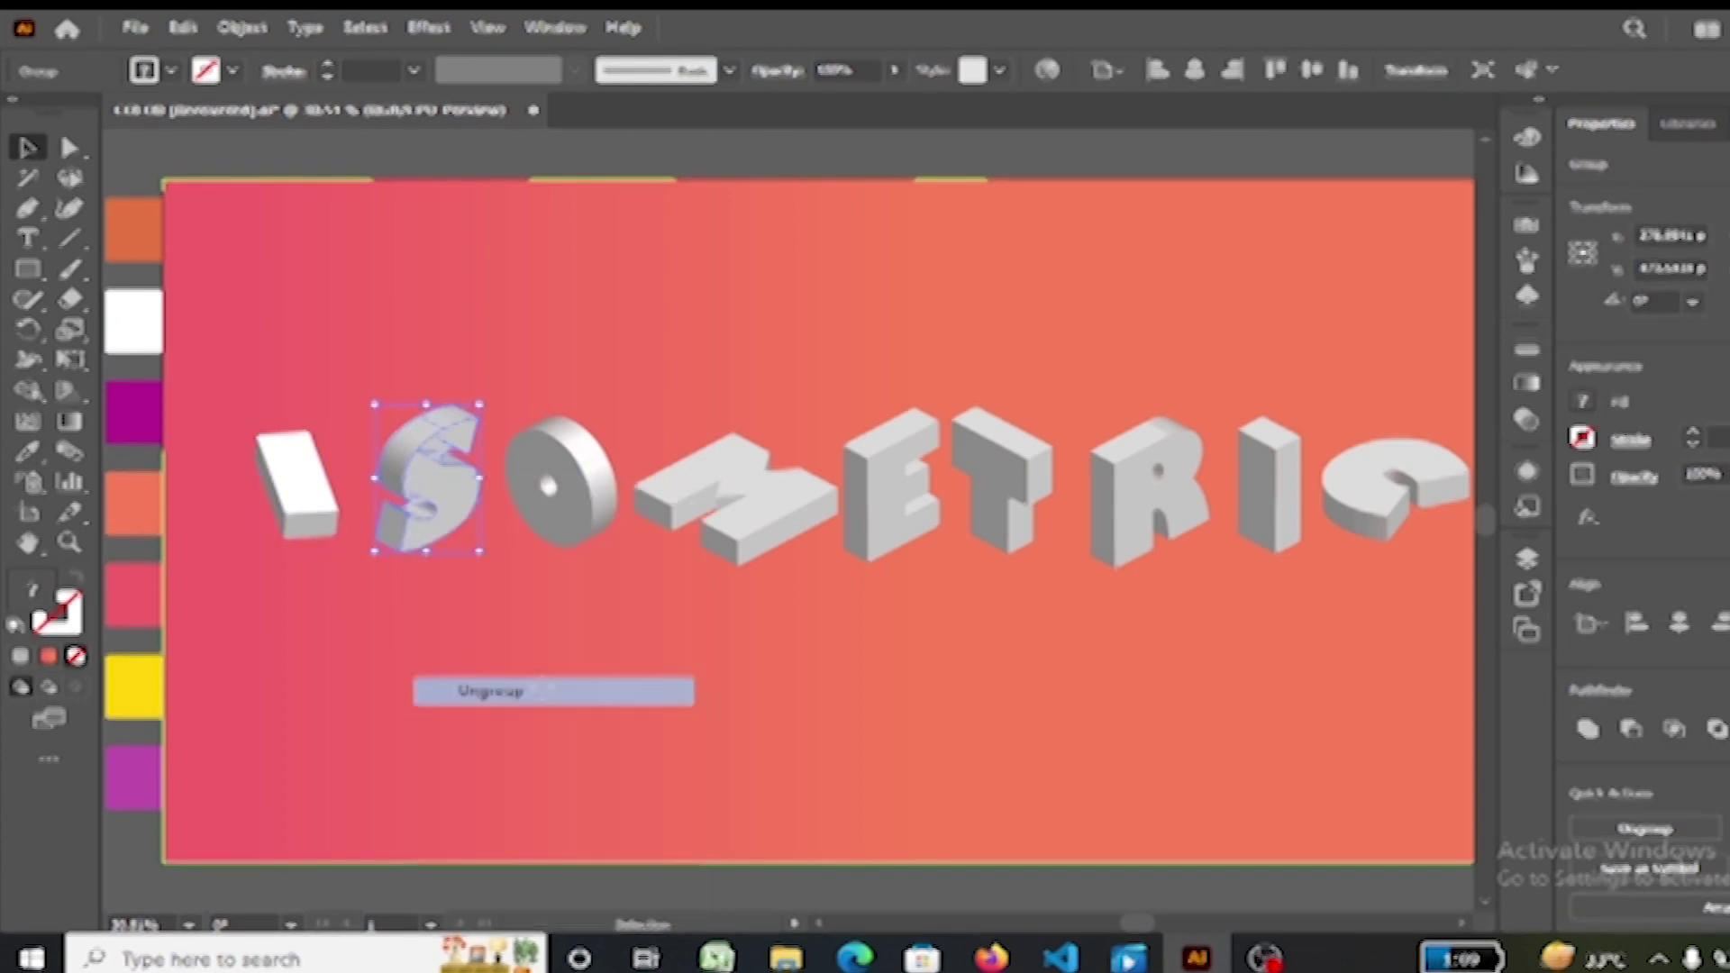
right_click(590, 486)
left_click(673, 693)
right_click(743, 525)
left_click(734, 523)
right_click(798, 551)
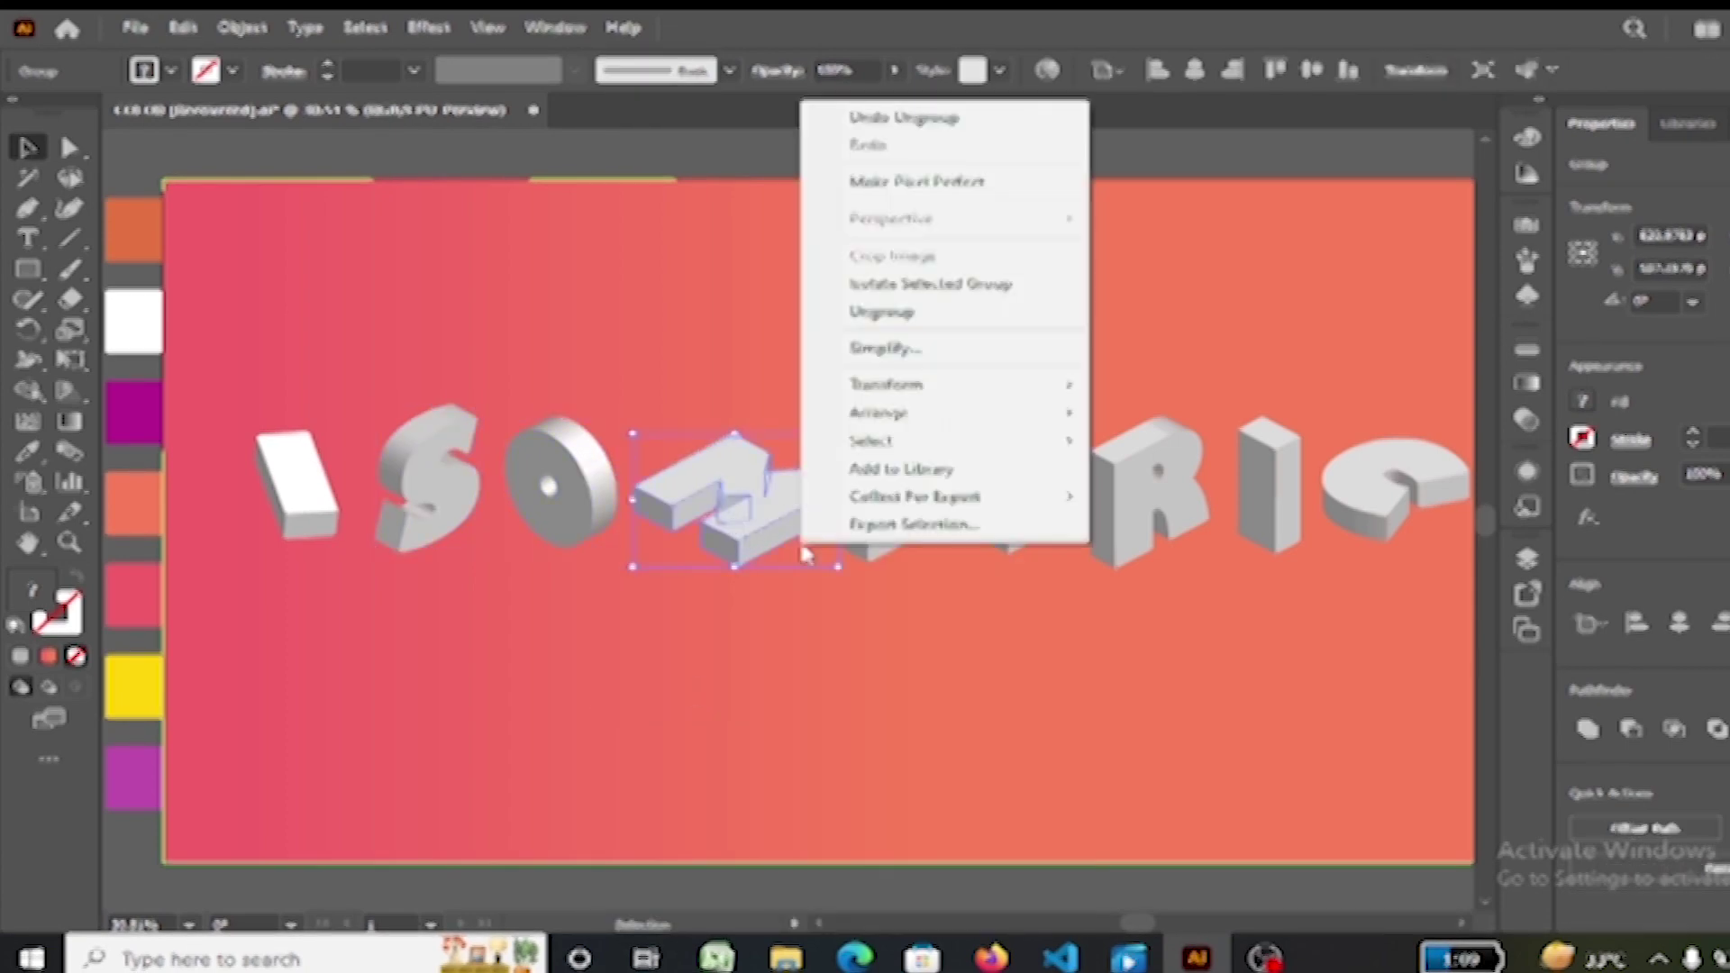
left_click(847, 309)
right_click(905, 521)
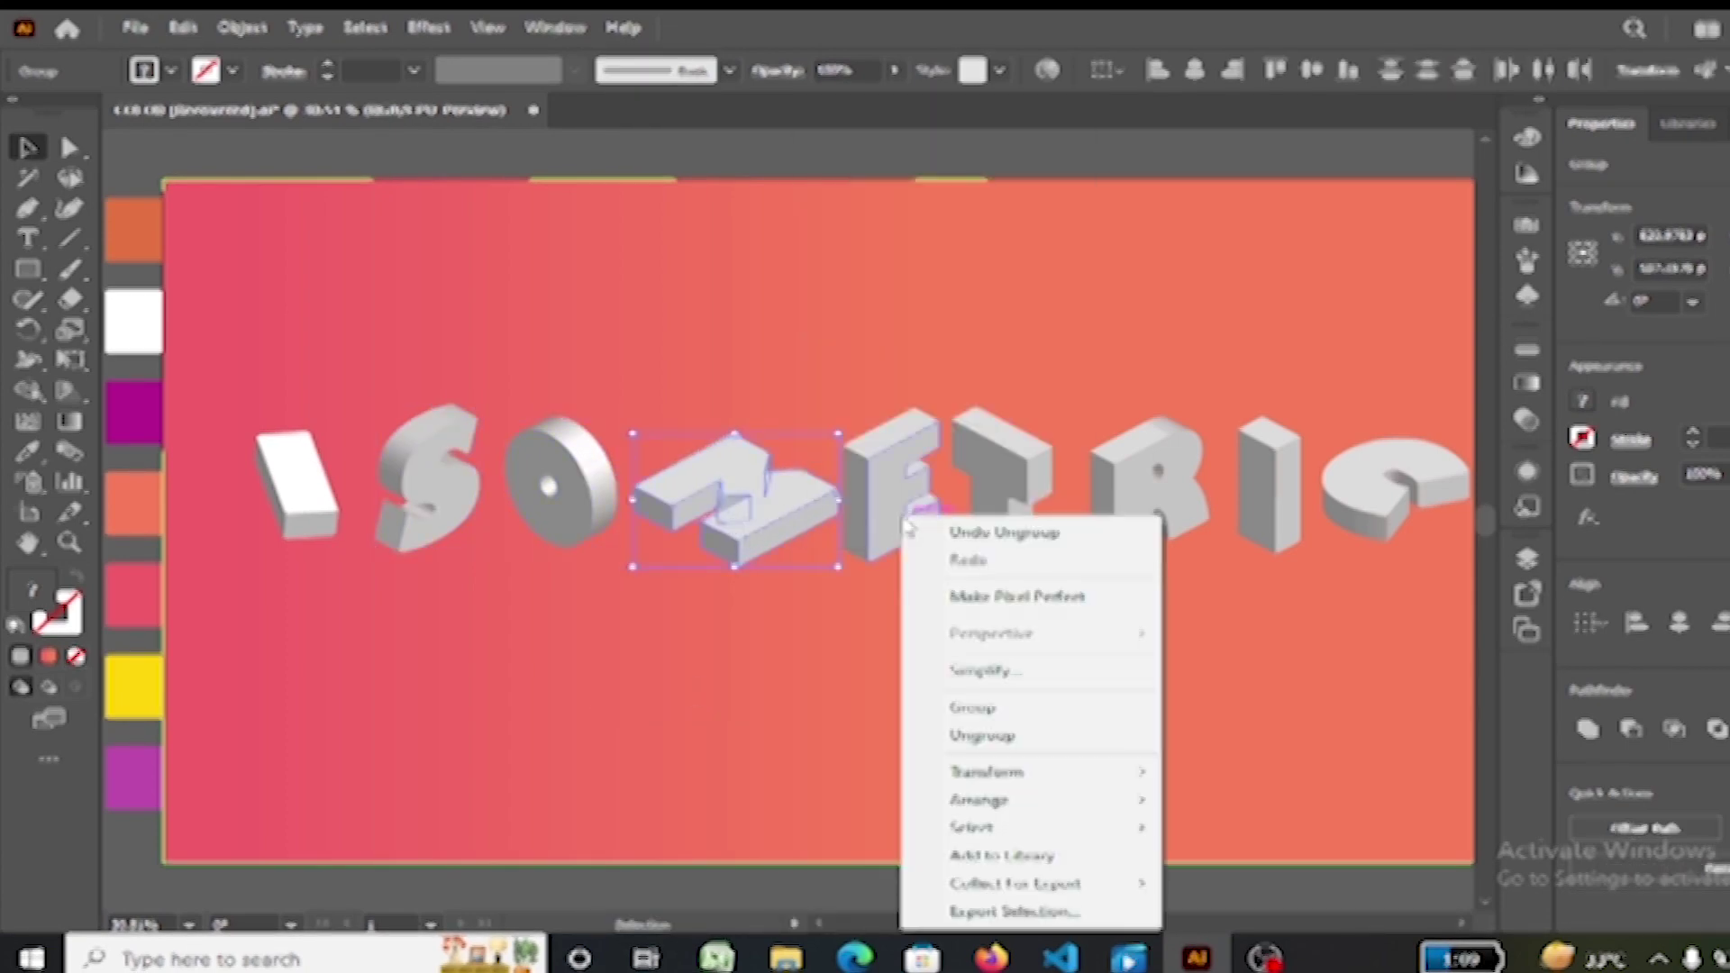
left_click(1064, 736)
left_click(927, 687)
Step: Ungroup the E, T, R, second I and C into separate pieces
left_click(598, 506)
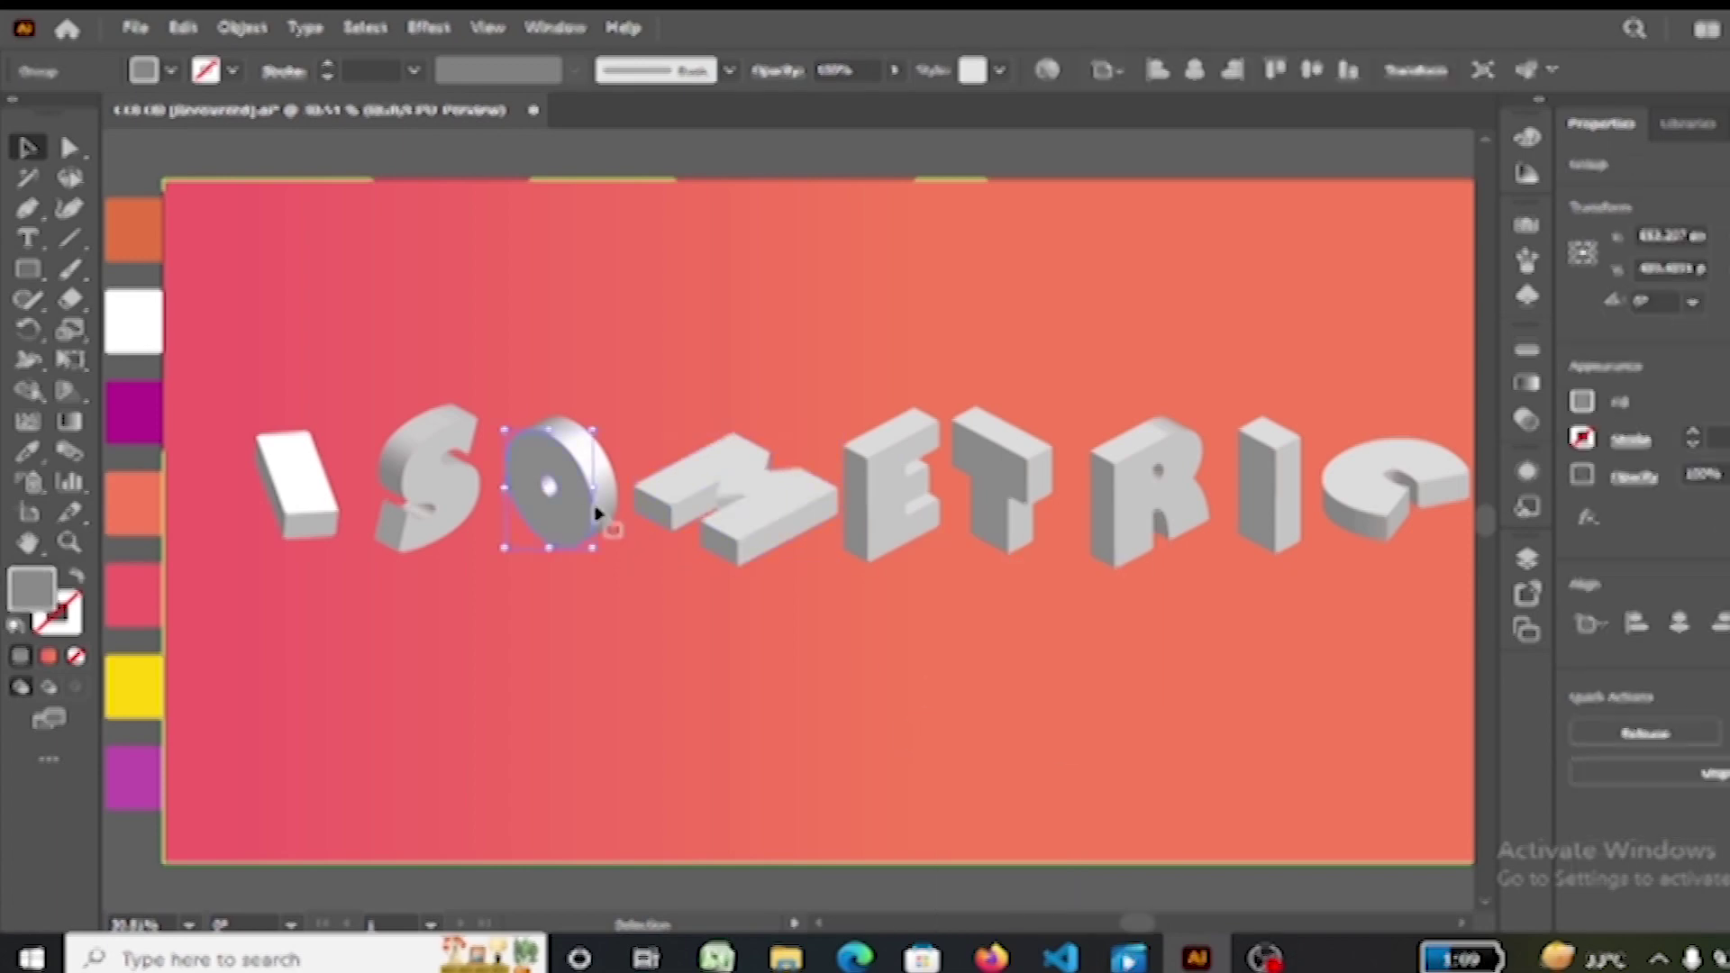
right_click(887, 522)
left_click(1029, 286)
left_click(1042, 733)
right_click(999, 523)
left_click(1112, 282)
right_click(1148, 515)
left_click(1225, 275)
left_click(1256, 691)
left_click(1274, 522)
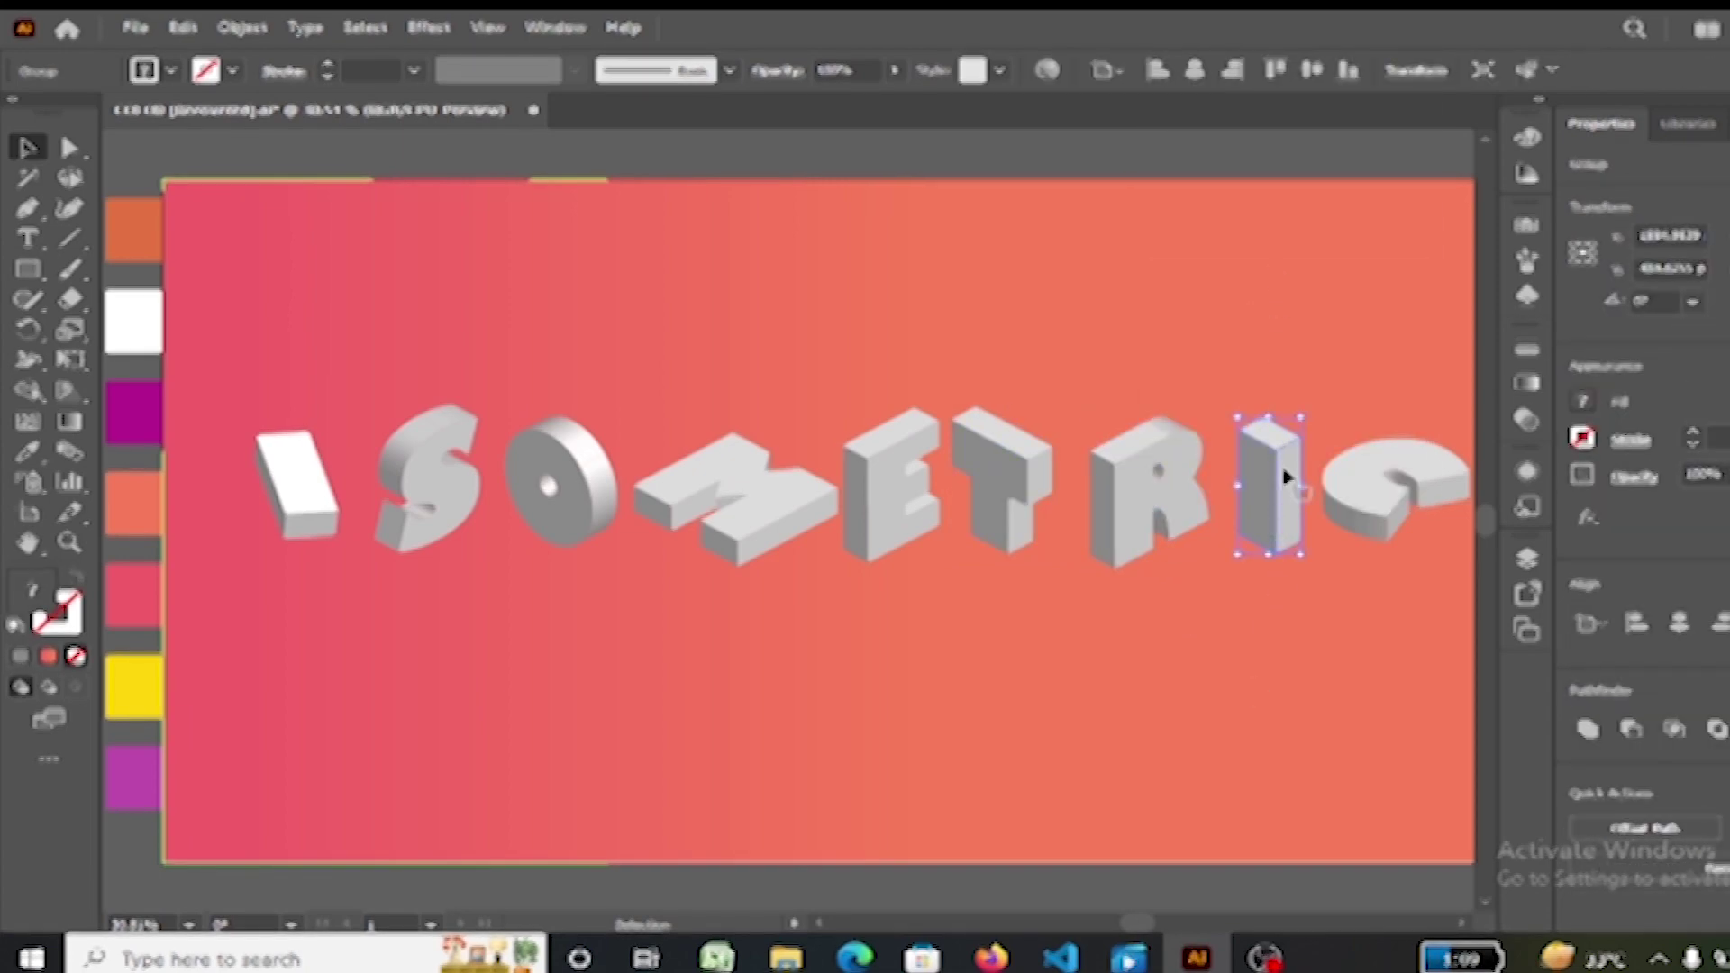
right_click(1287, 476)
left_click(1334, 683)
right_click(1371, 522)
left_click(1478, 277)
left_click(1344, 657)
Step: Select the C, I, T and R and fill their front faces white
left_click(1382, 495)
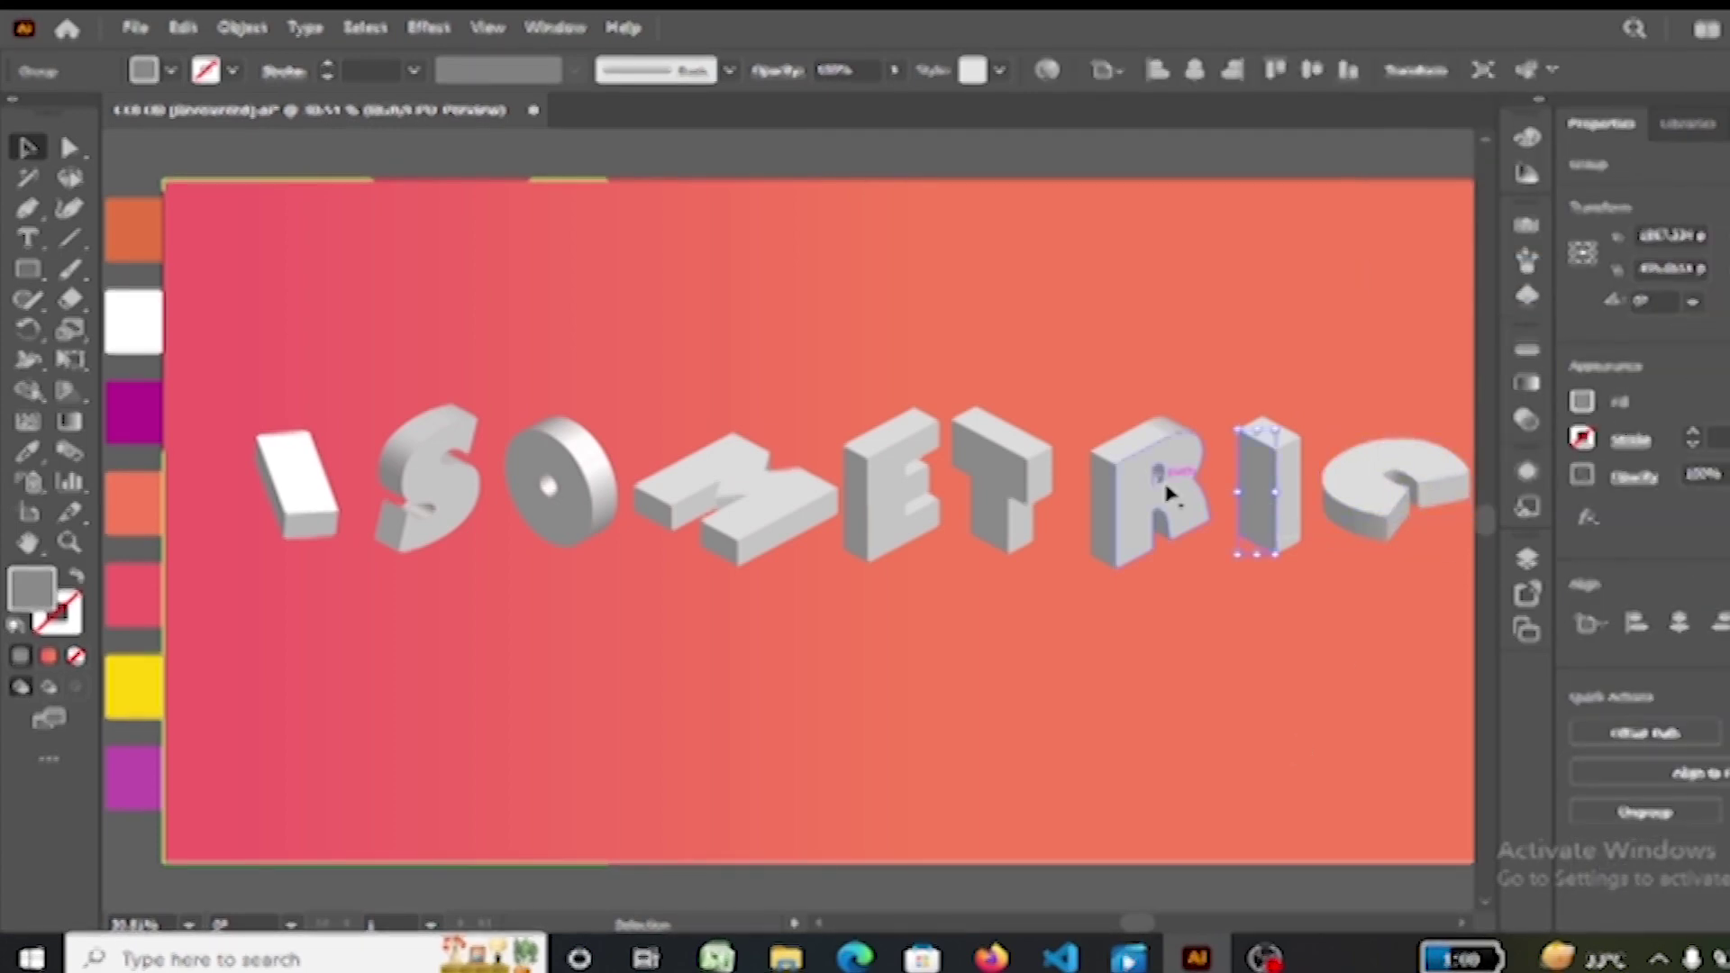
left_click(1356, 484, "shift")
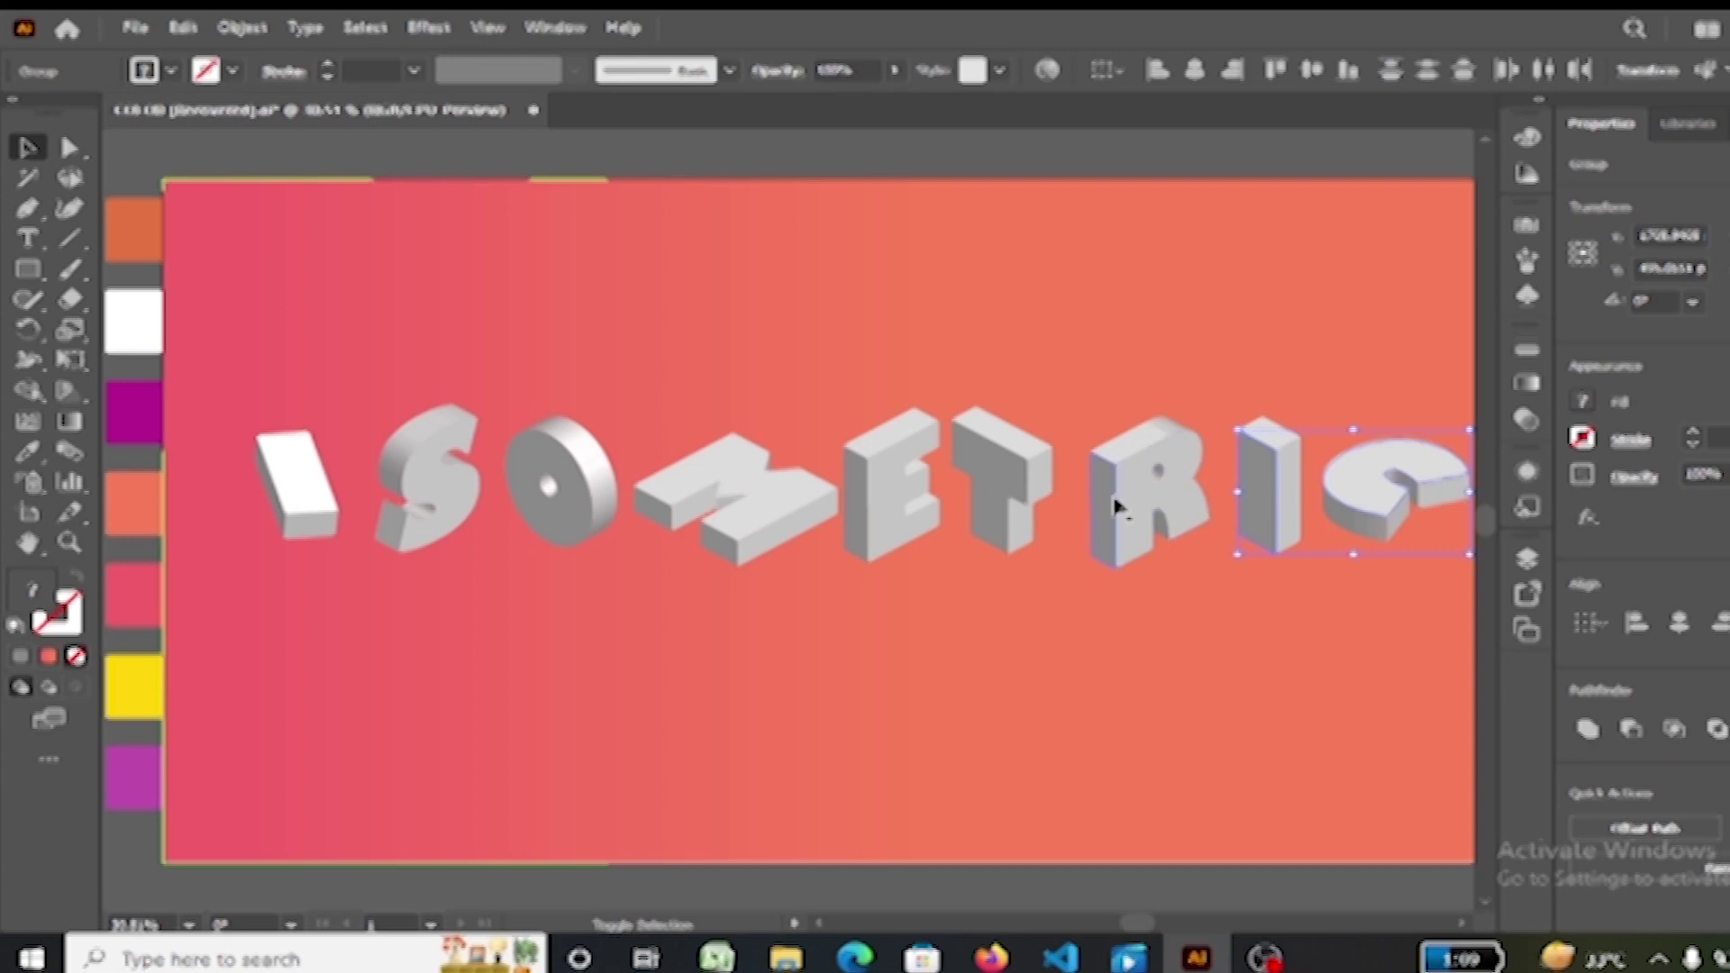
left_click(997, 473, "shift")
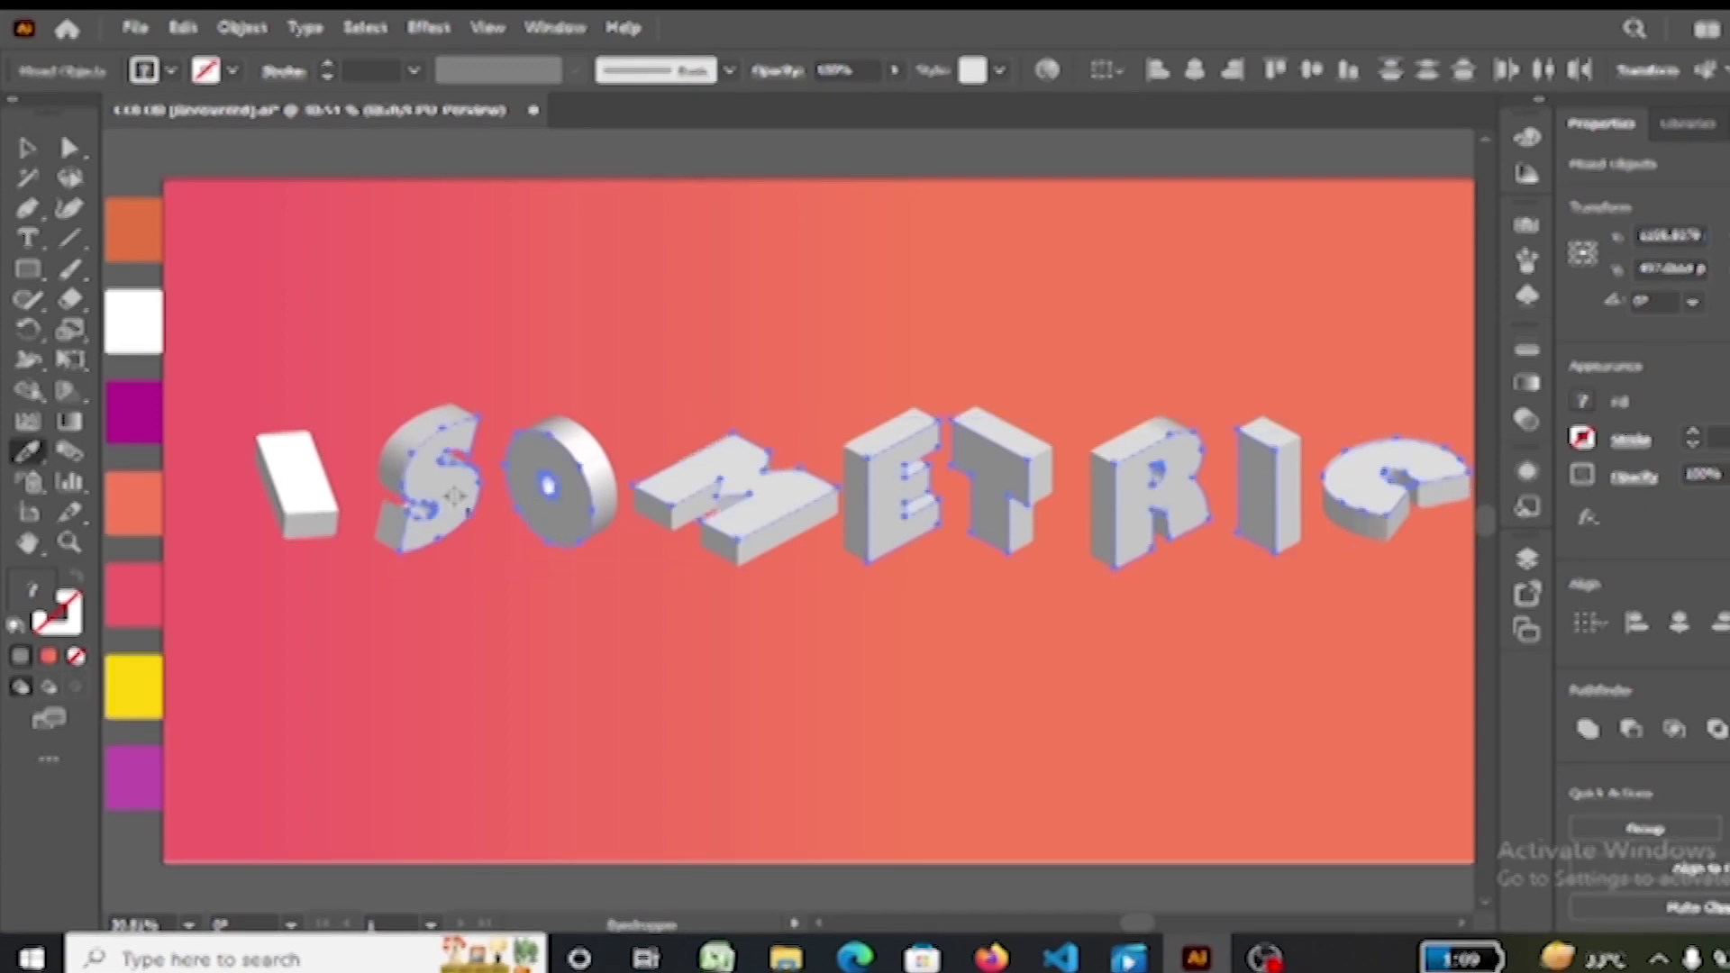
left_click(152, 341)
left_click(30, 151)
left_click(282, 289)
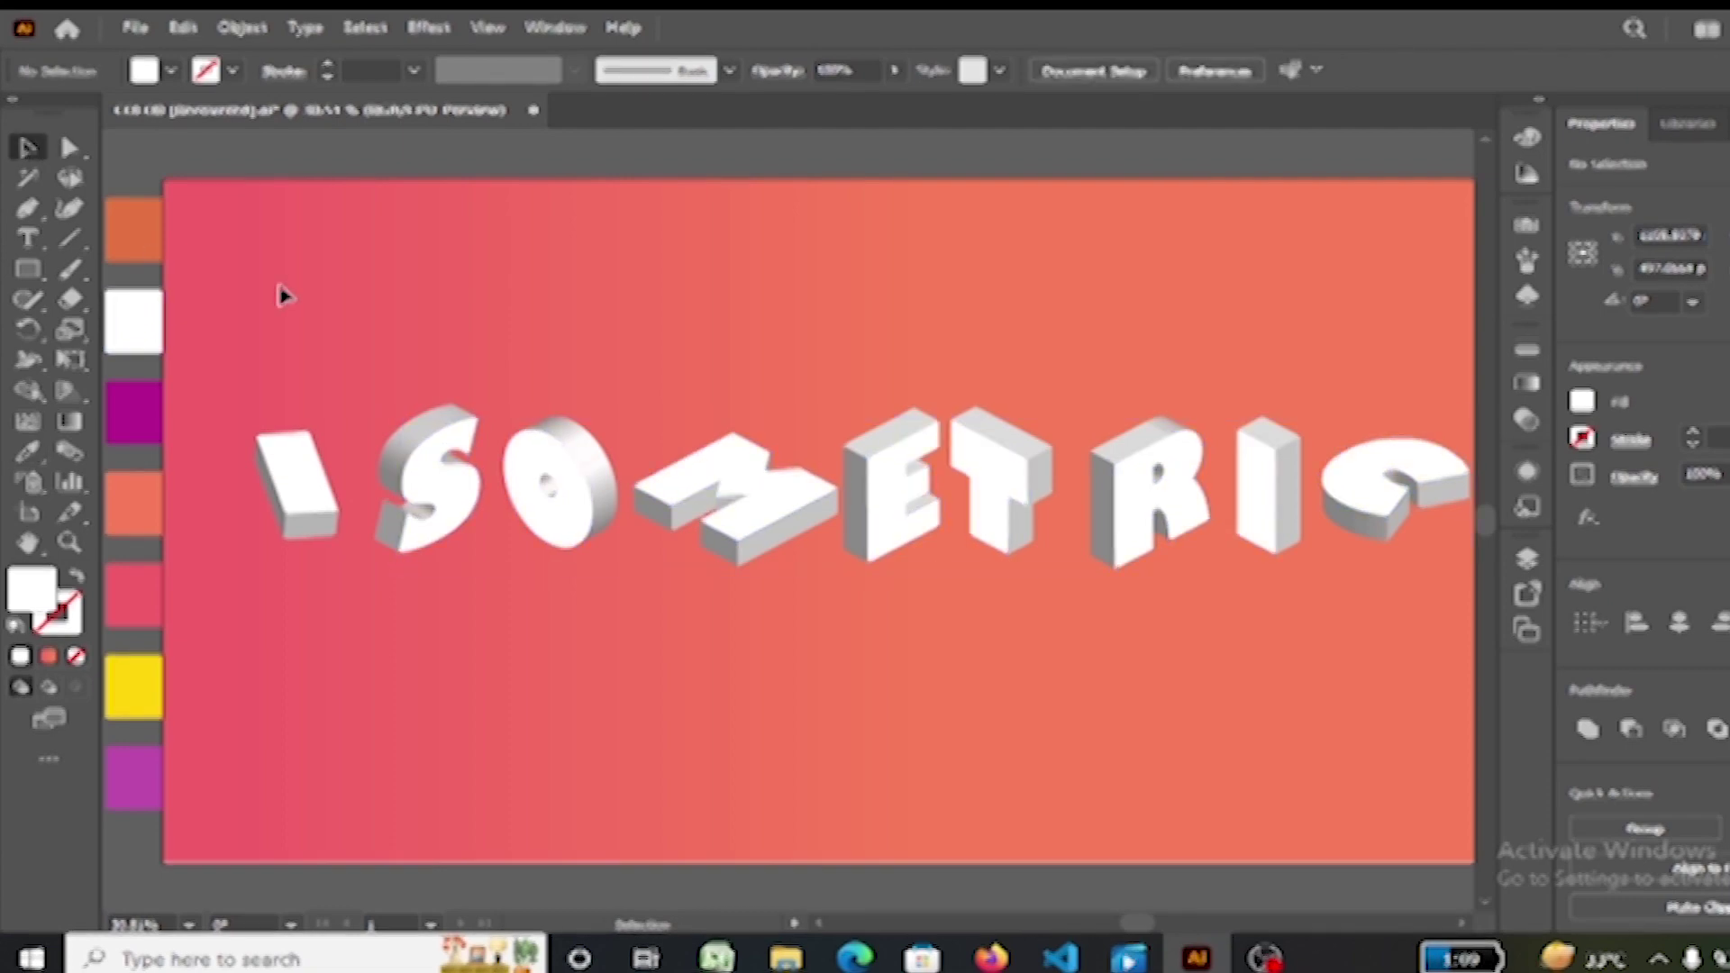
Step: Select the grey side pieces of the S, I, M and E, then deselect
left_click(394, 532)
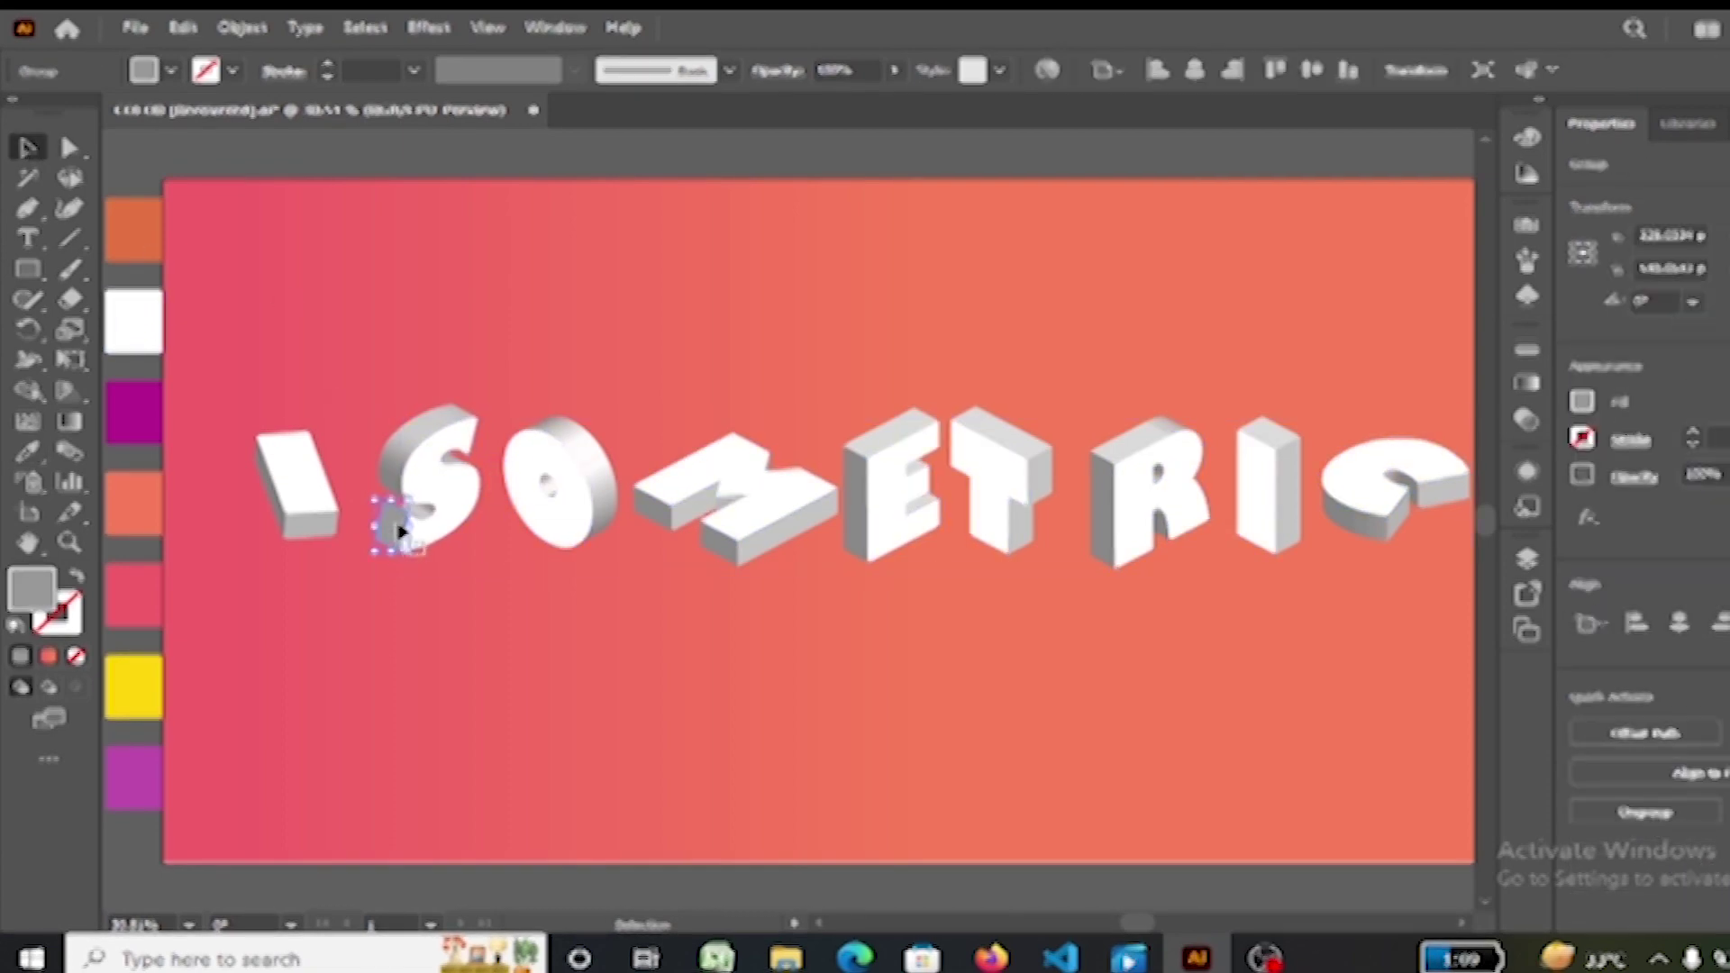
left_click(311, 530, "shift")
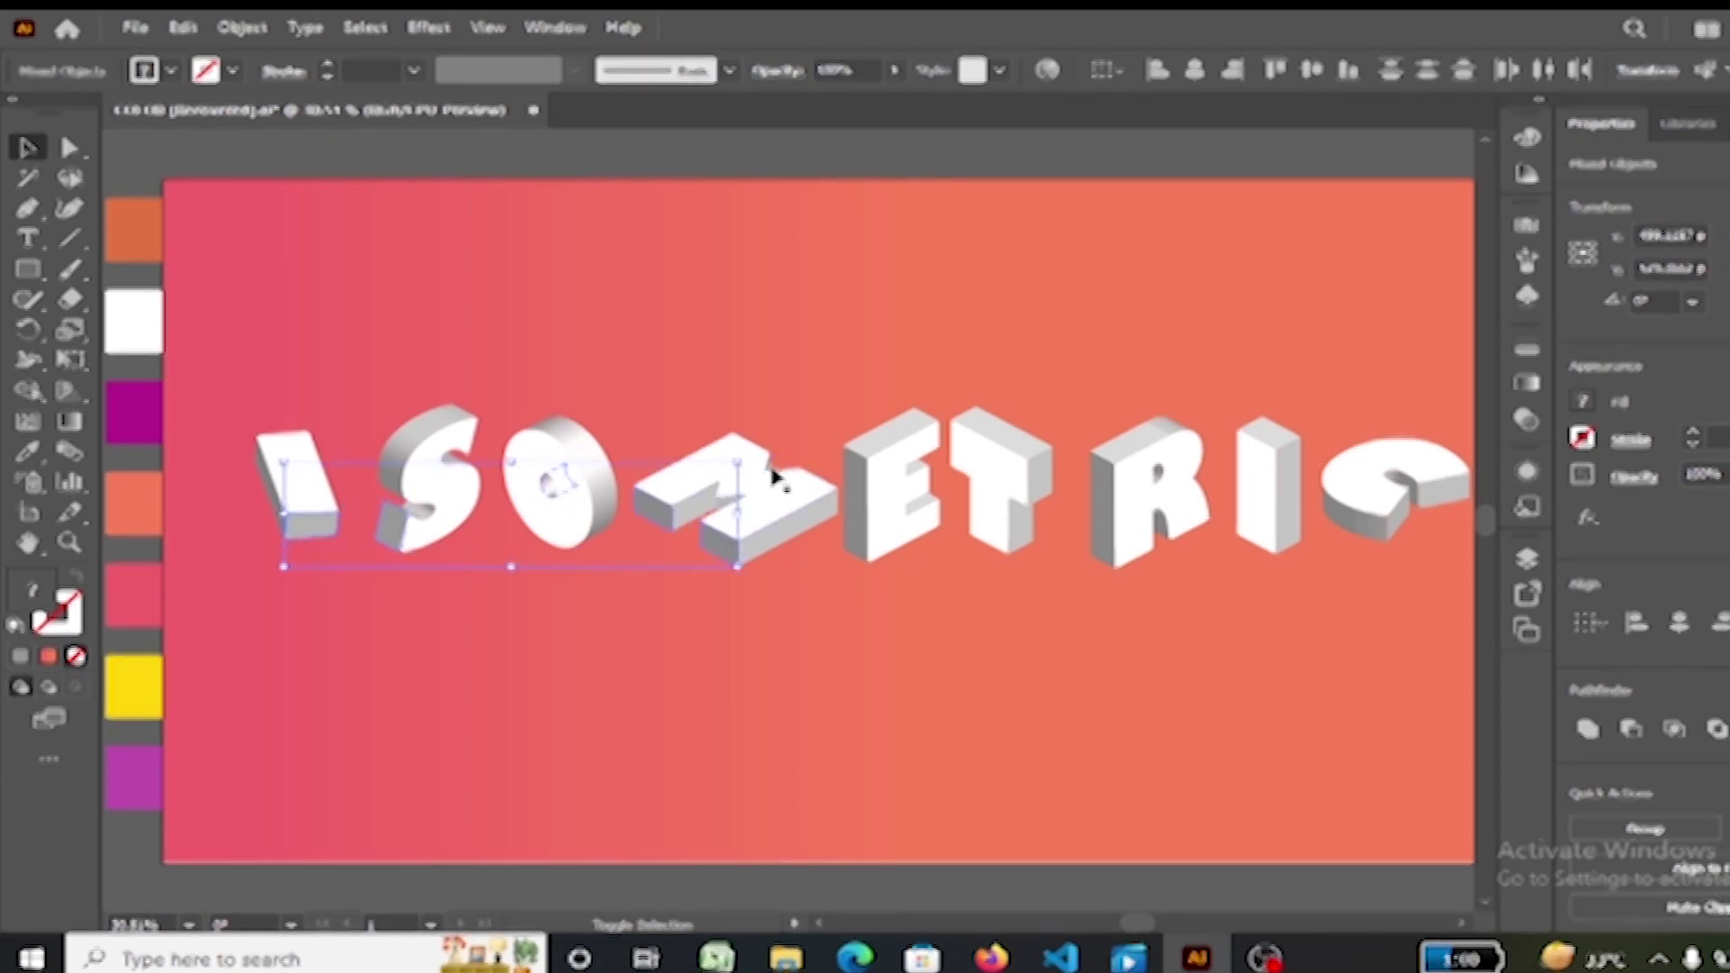
left_click(773, 473, "shift")
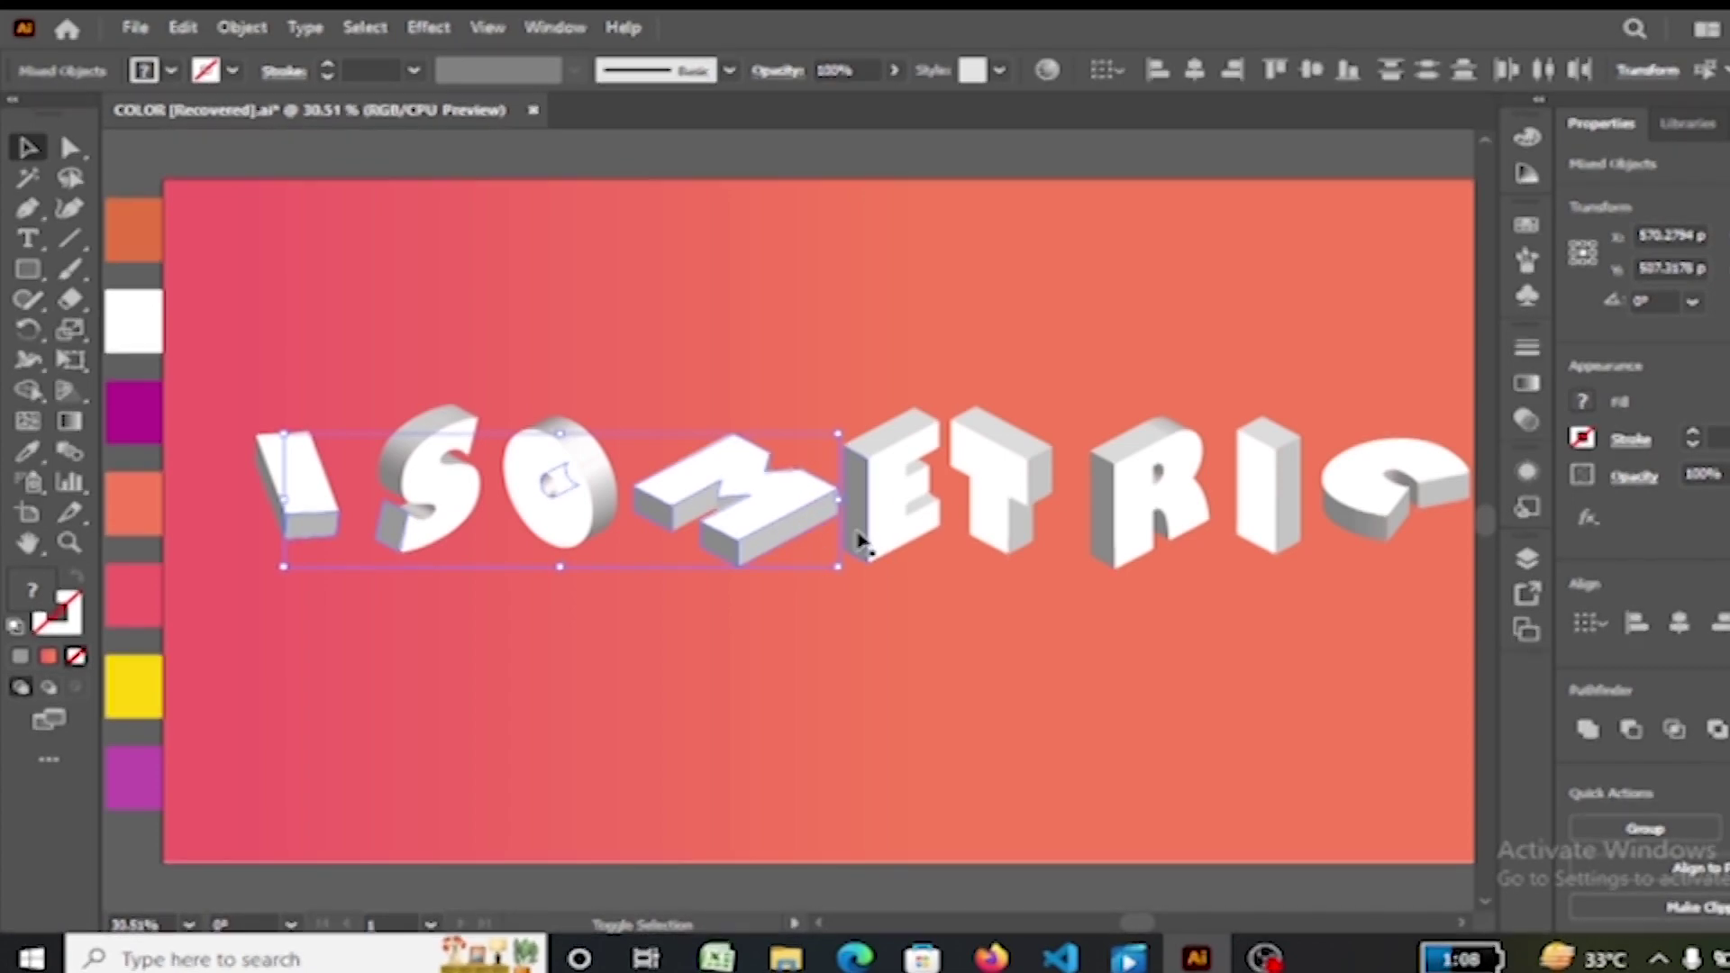
left_click(908, 441, "shift")
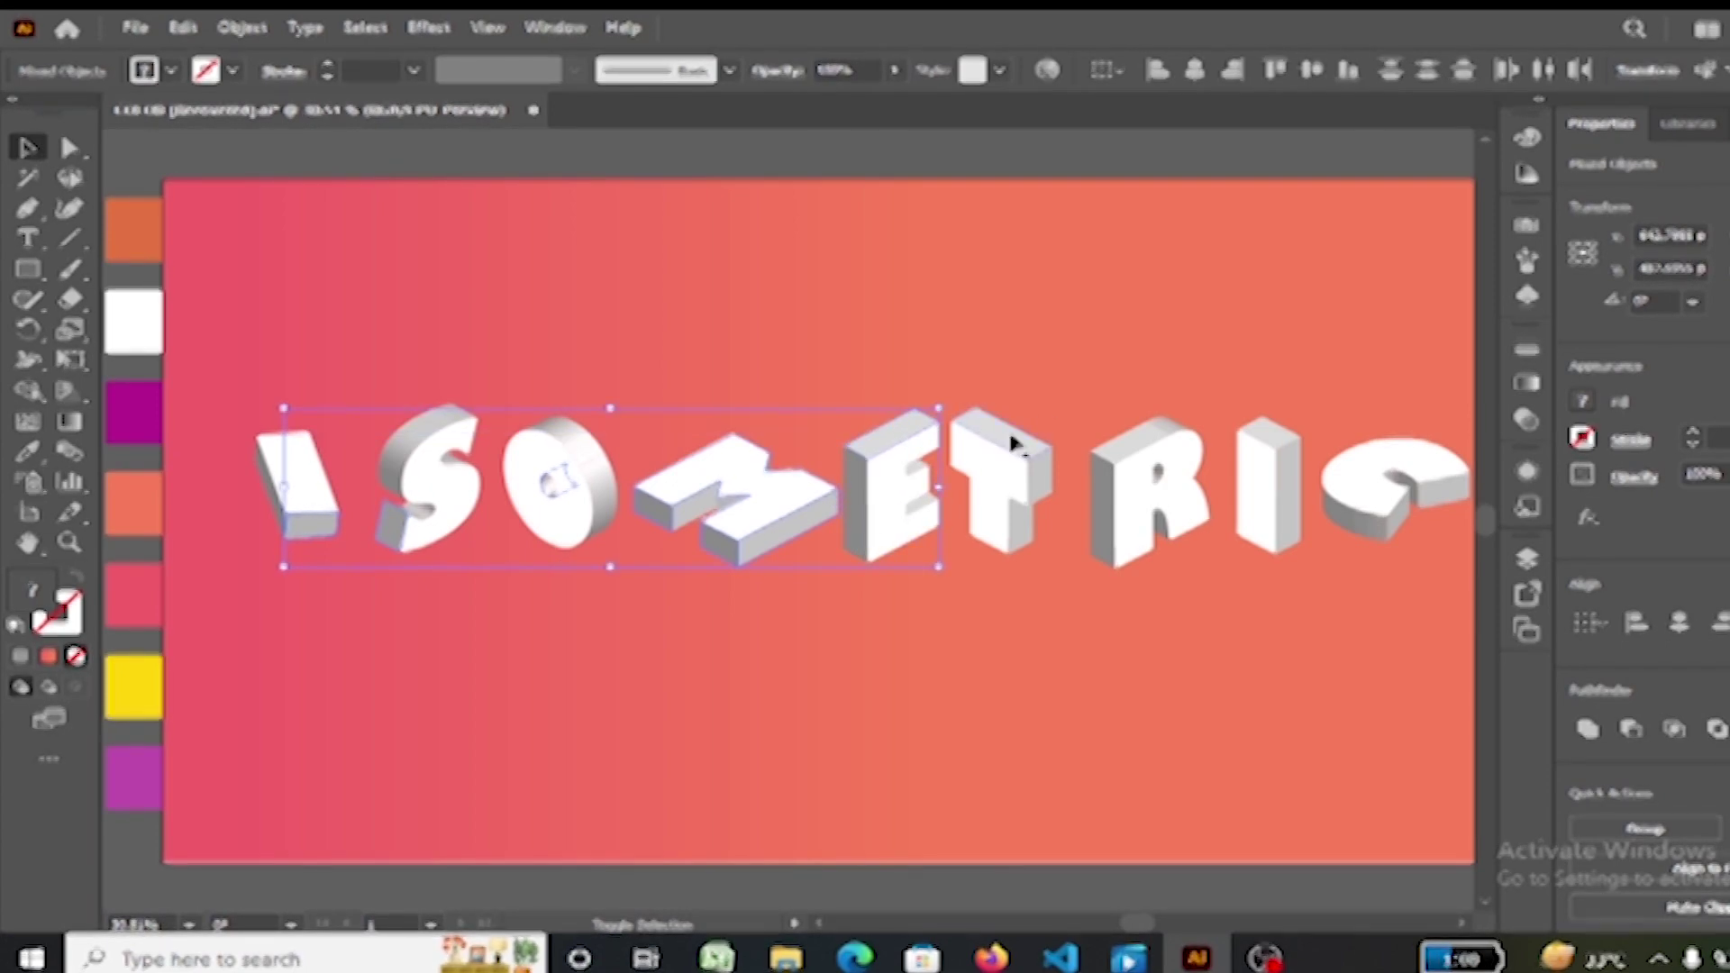
left_click(937, 647)
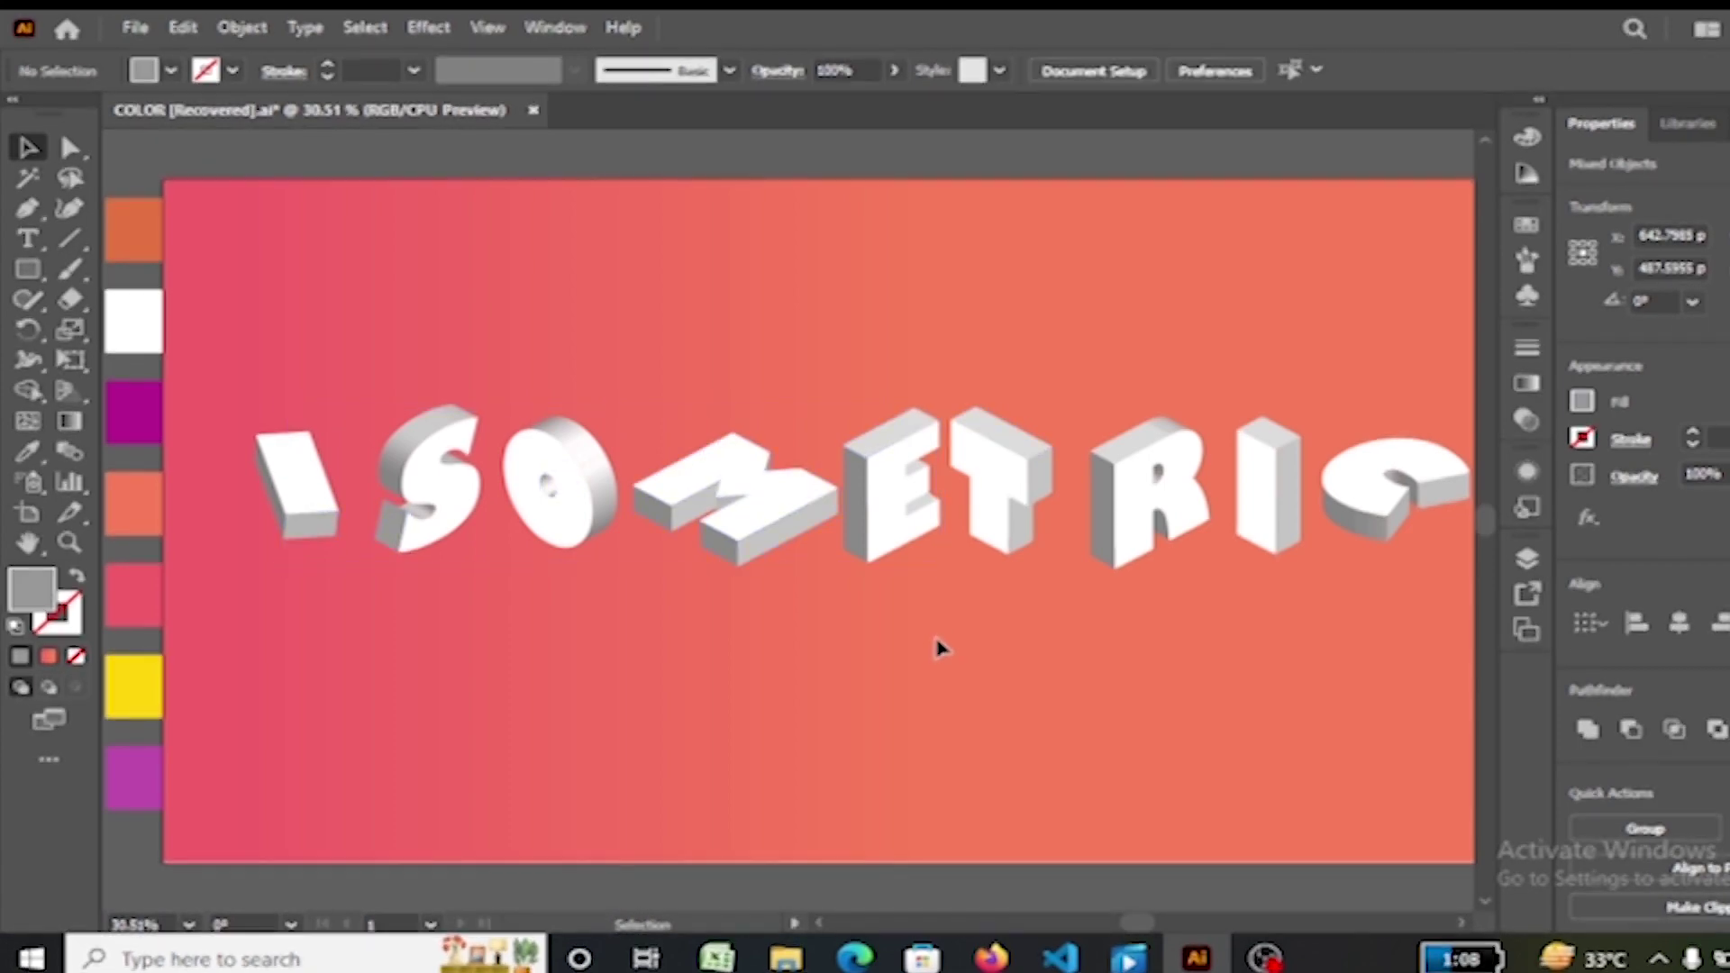
Step: Fill the I's bottom face and the S's side face magenta
left_click(311, 535)
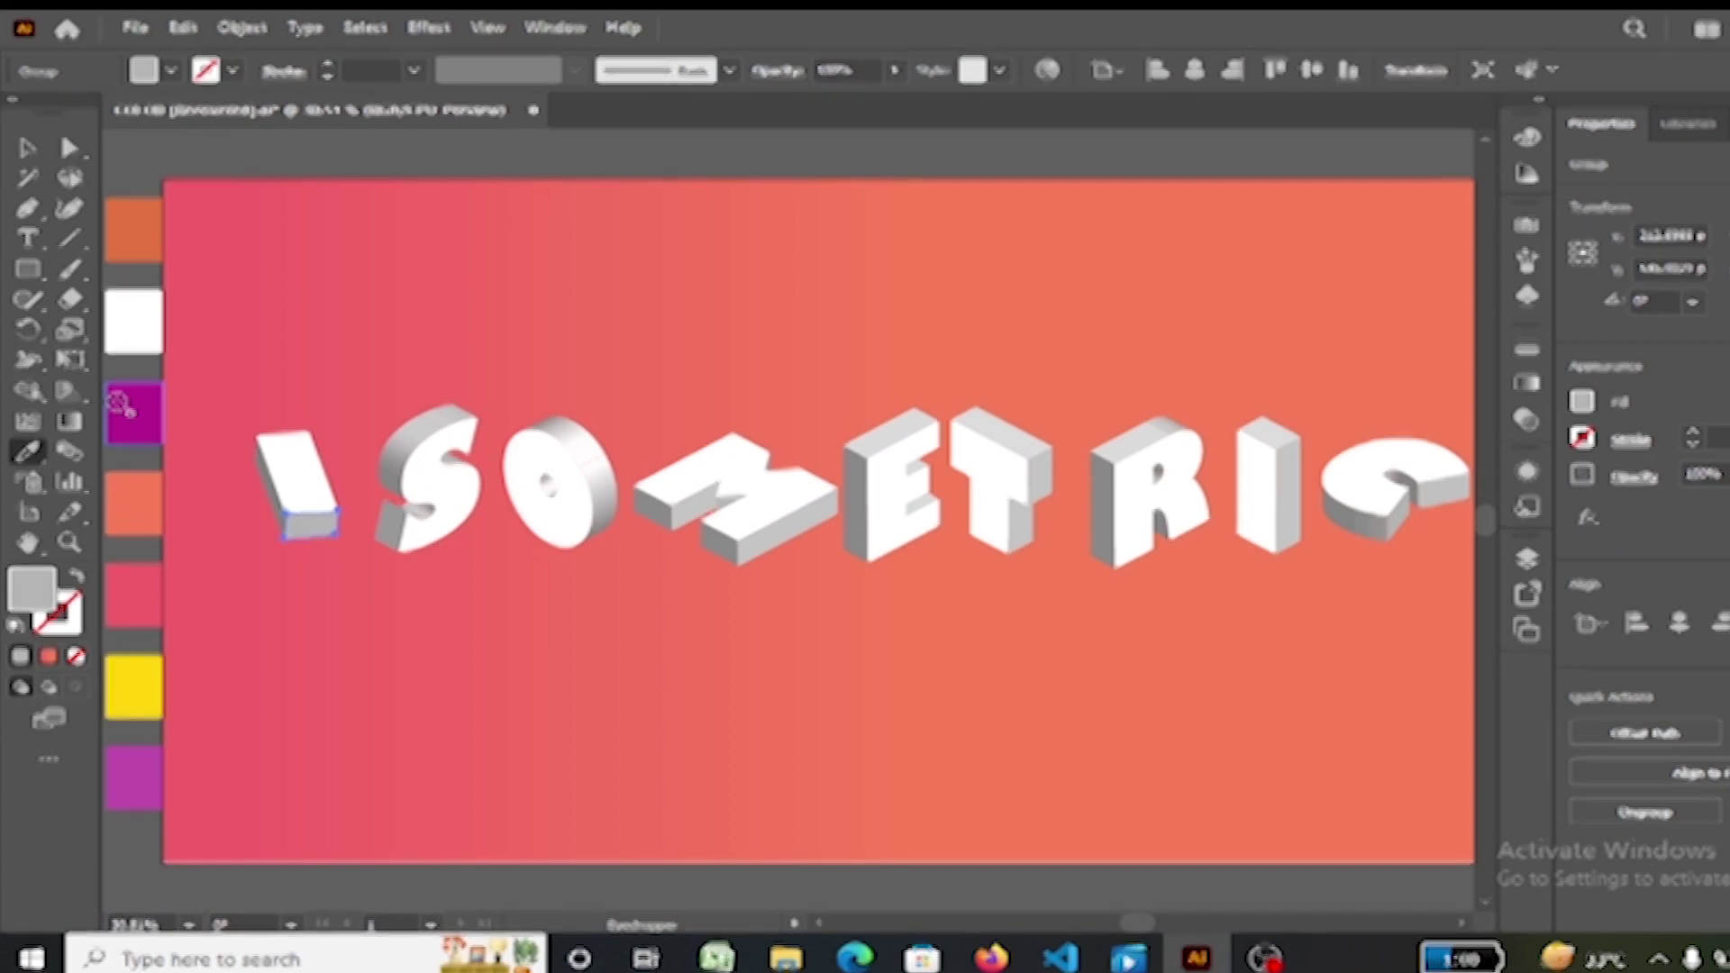
left_click(133, 415)
left_click(28, 147)
left_click(401, 377)
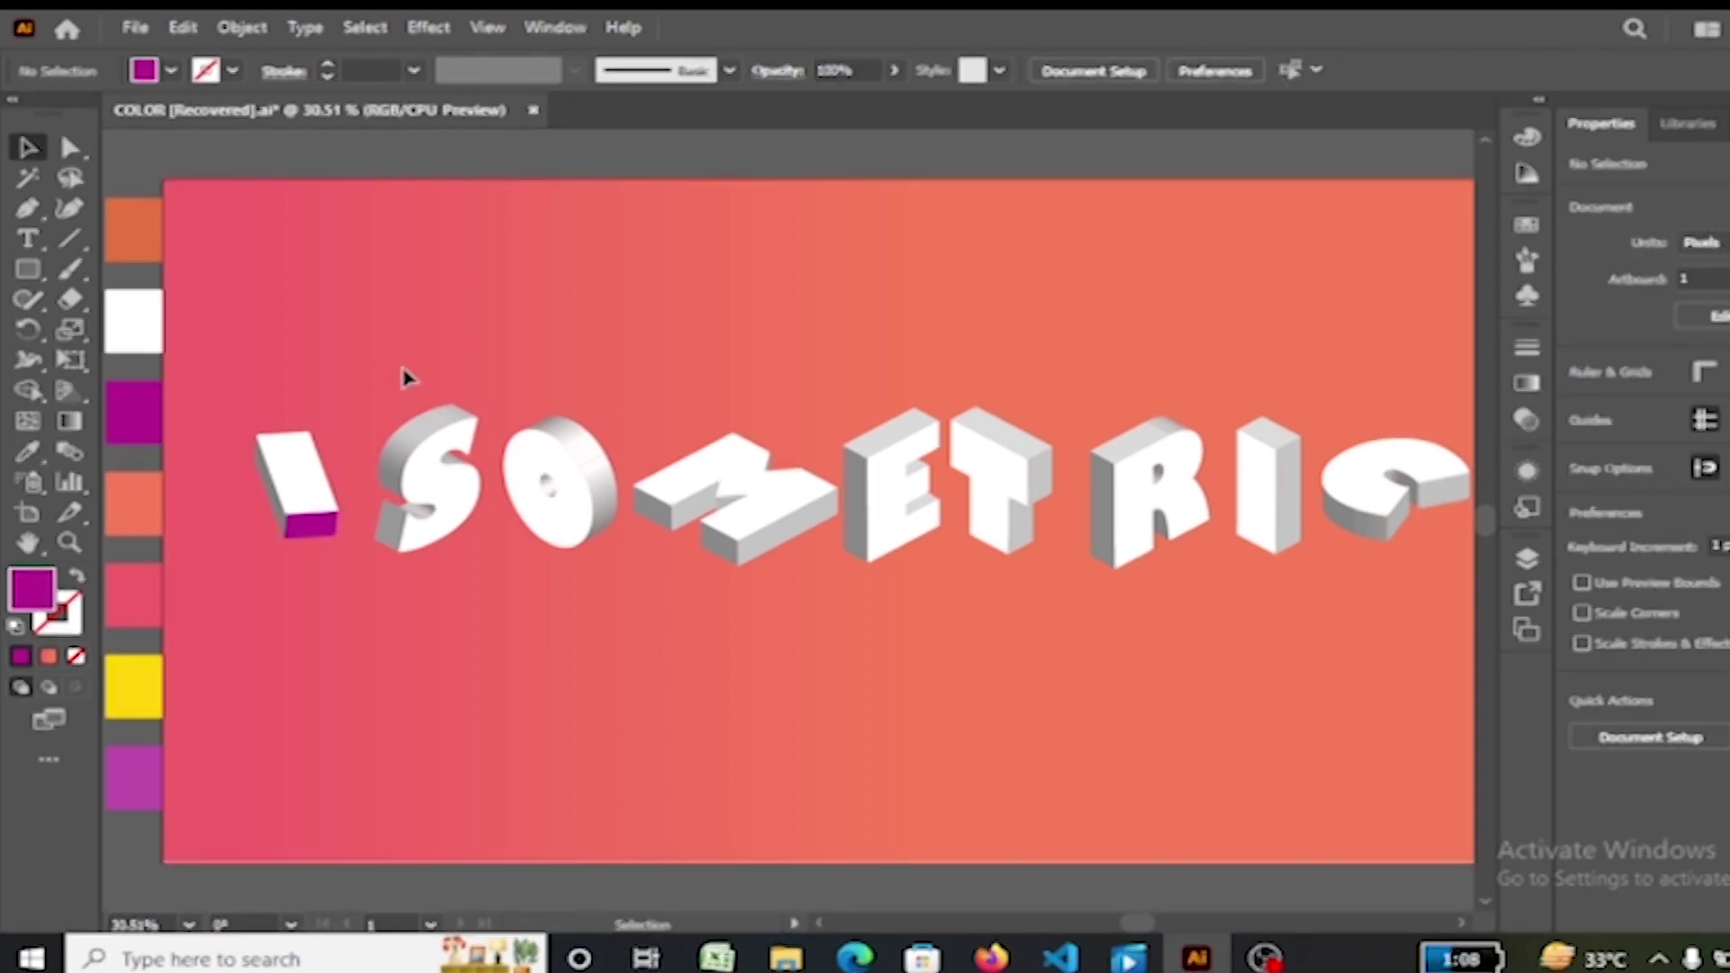
left_click(418, 448)
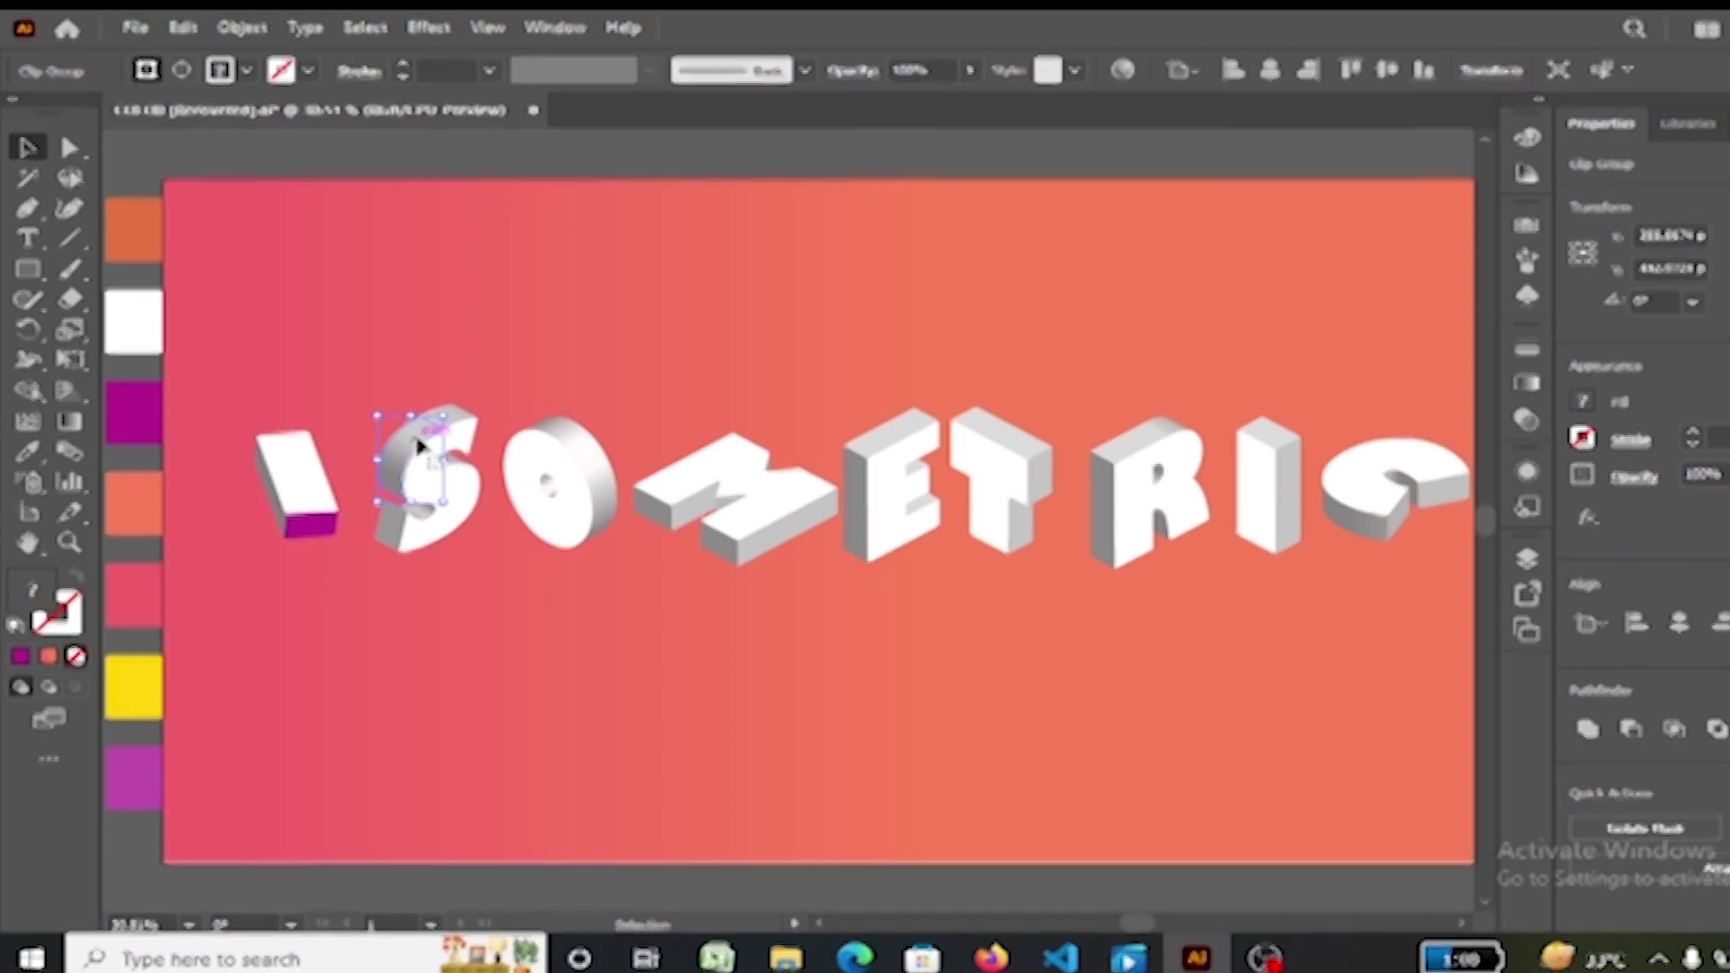
key("i")
left_click(311, 523)
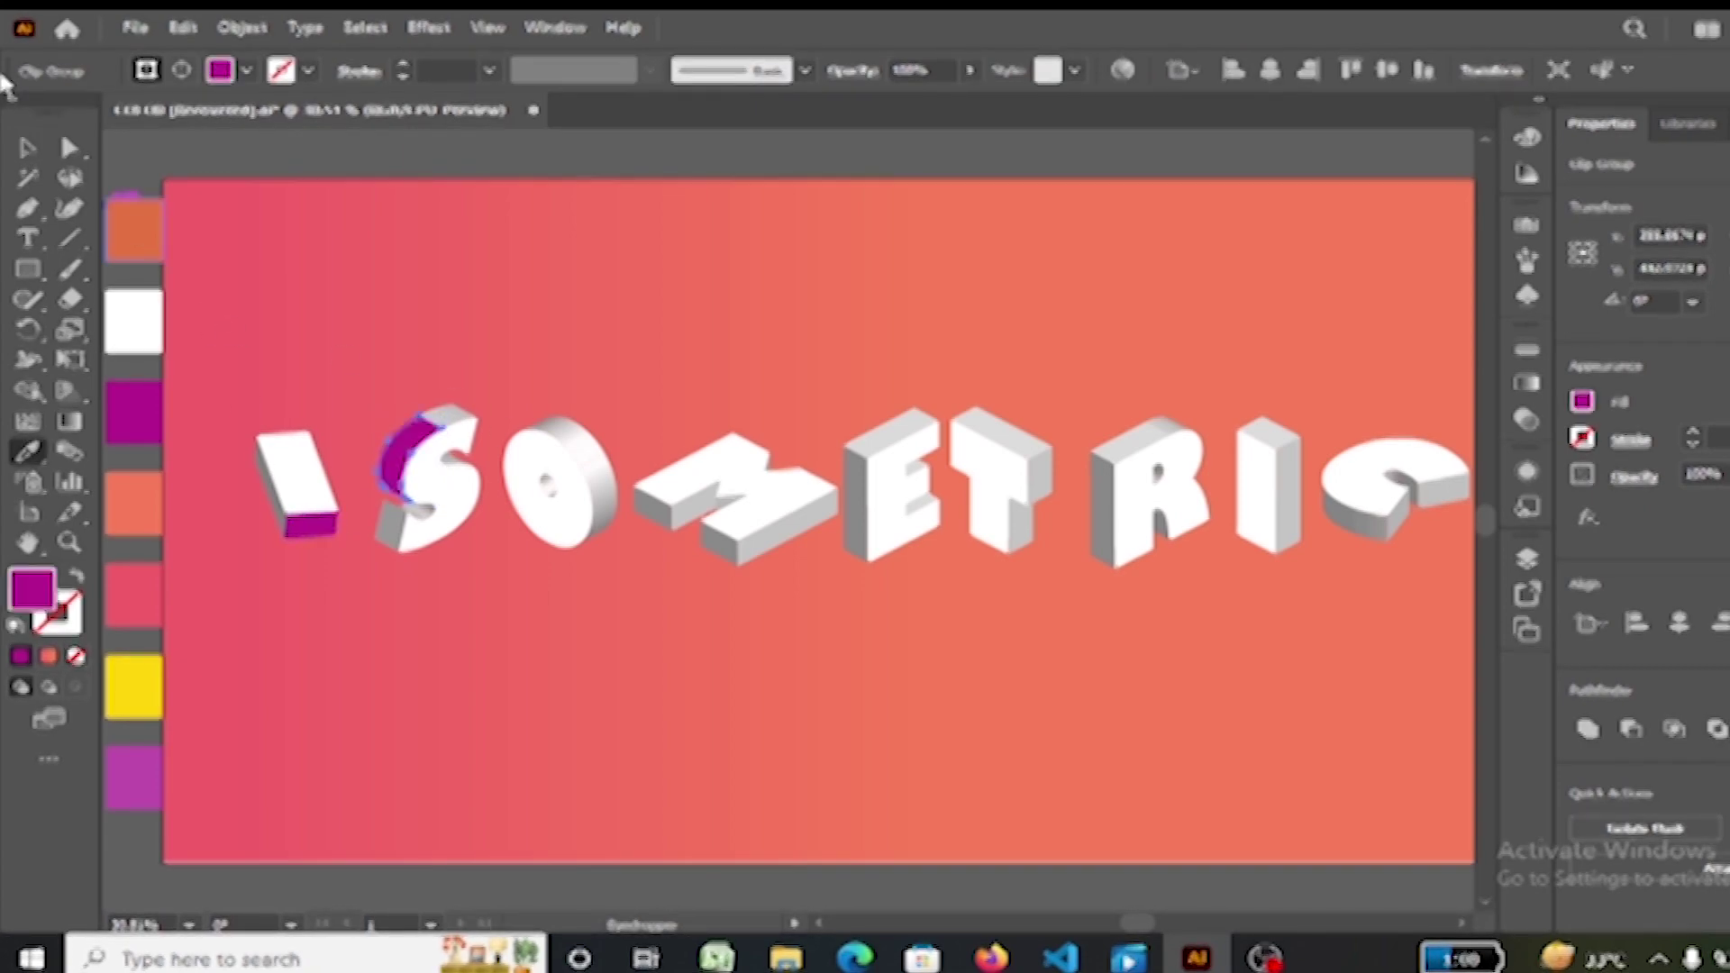
left_click(27, 147)
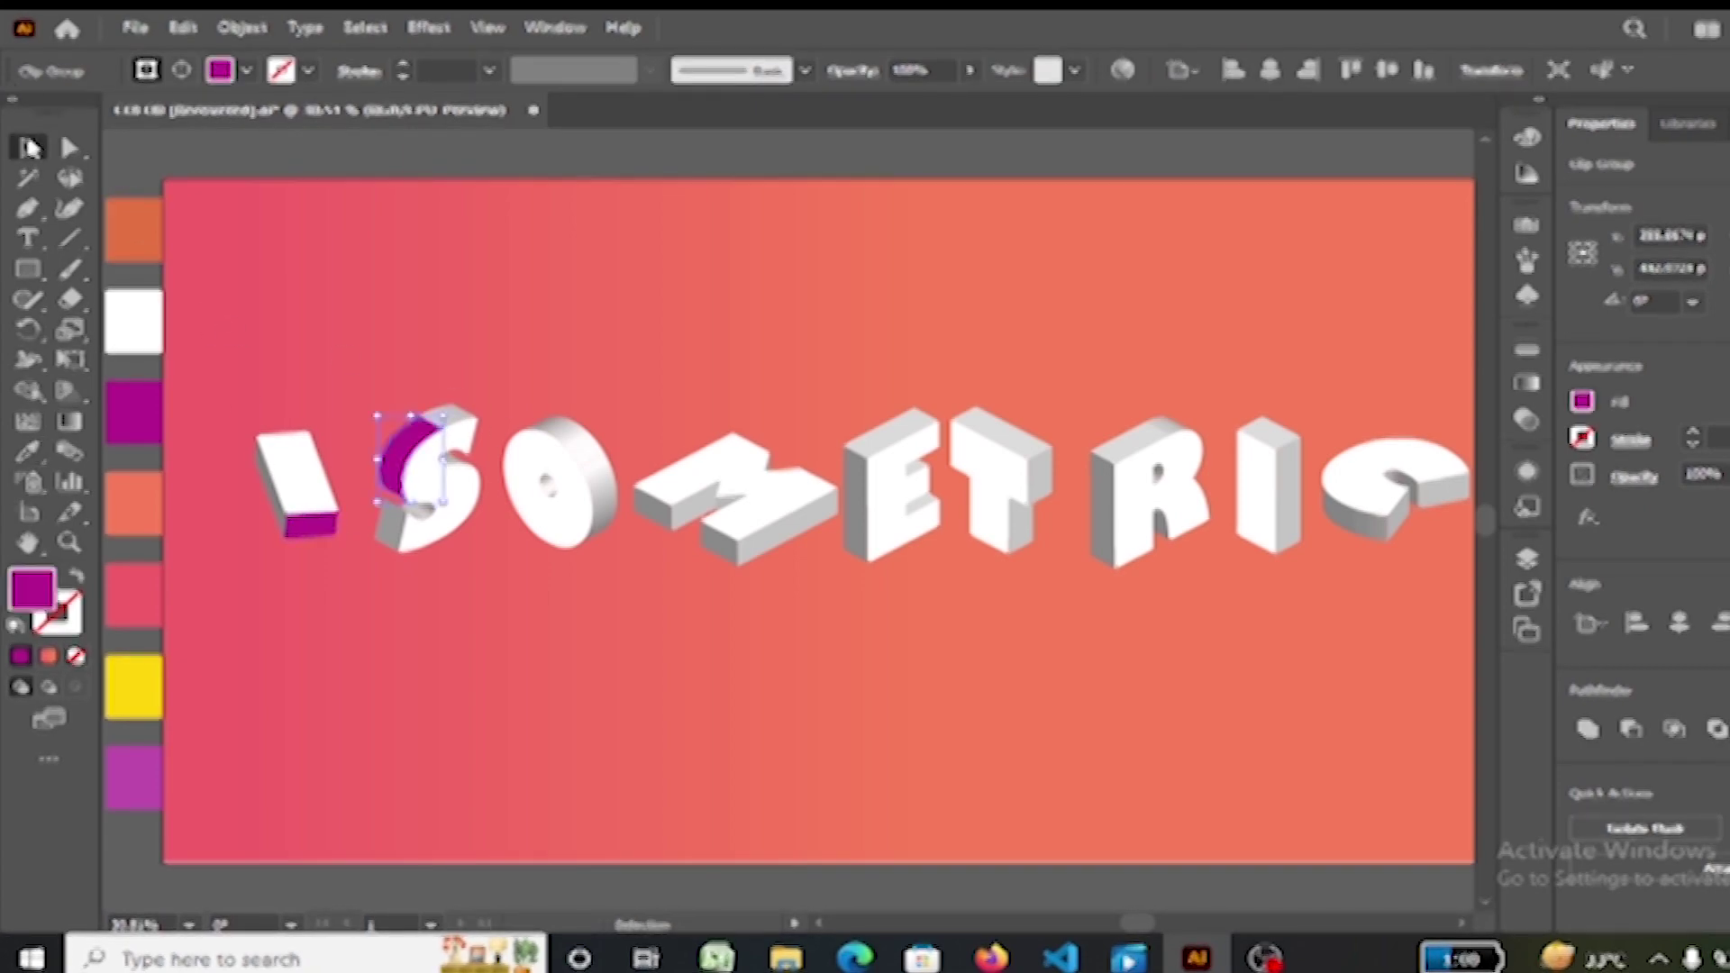
Step: Colour the O's inner hole and both M side faces magenta
left_click(553, 498)
key("i")
left_click(390, 470)
key("v")
left_click(321, 367)
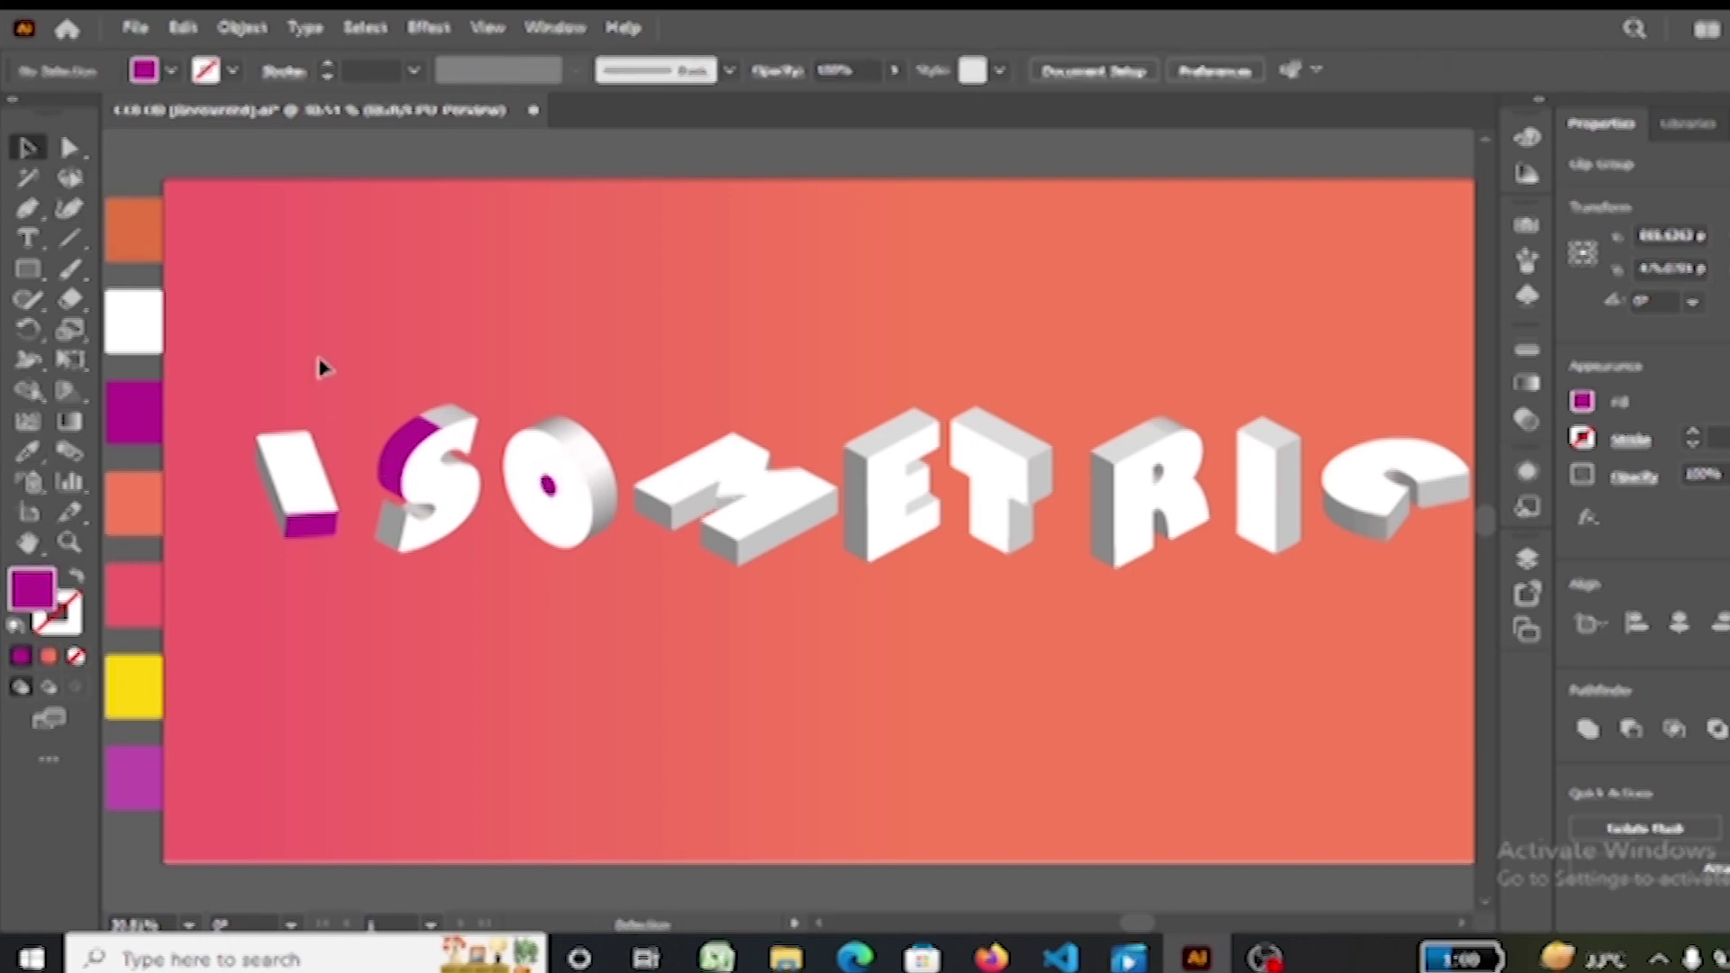
left_click(662, 514)
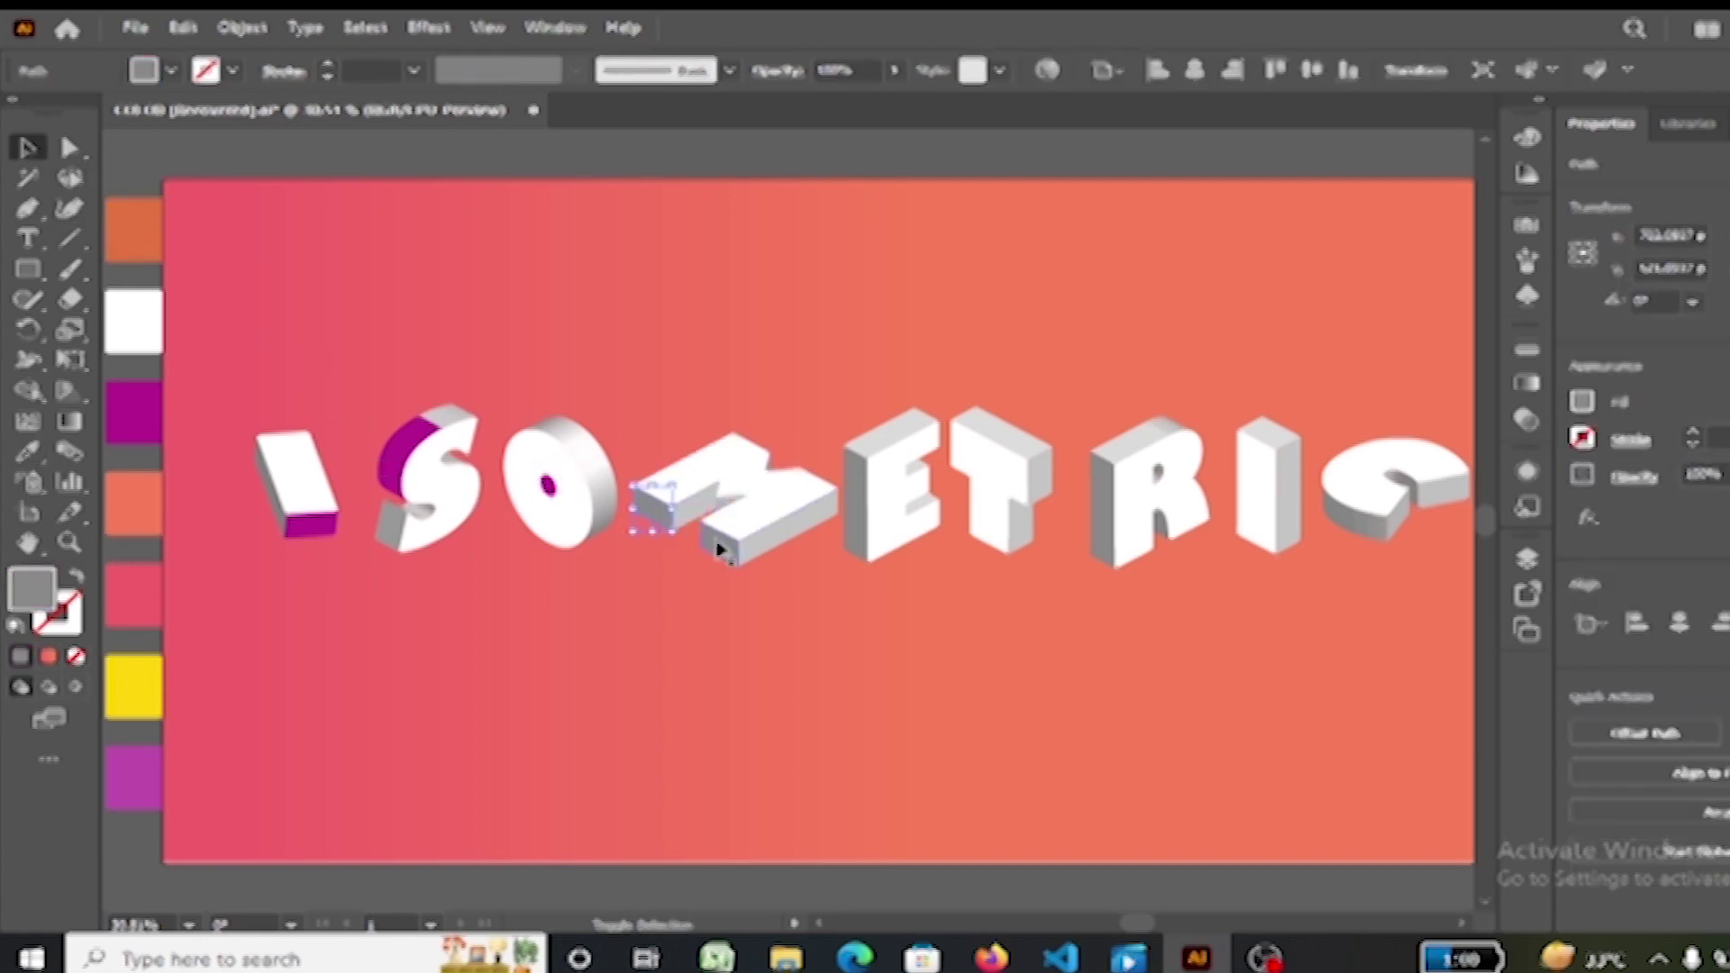
left_click(719, 549, "shift")
key("i")
left_click(403, 450)
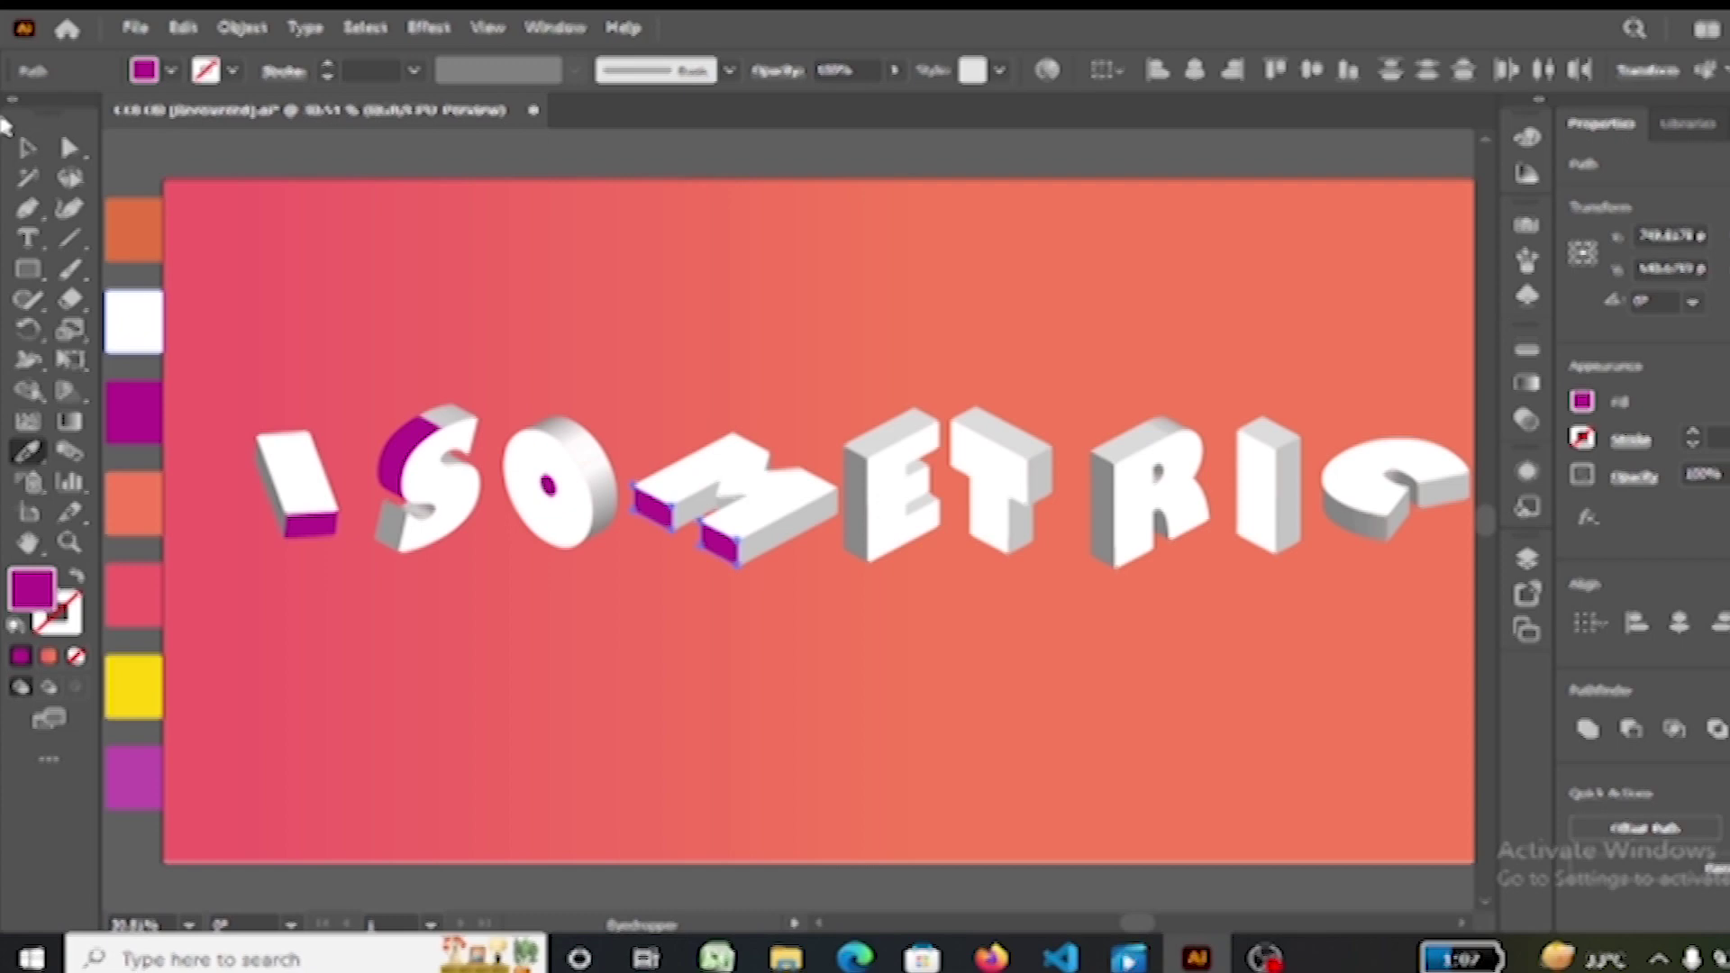
key("v")
left_click(470, 337)
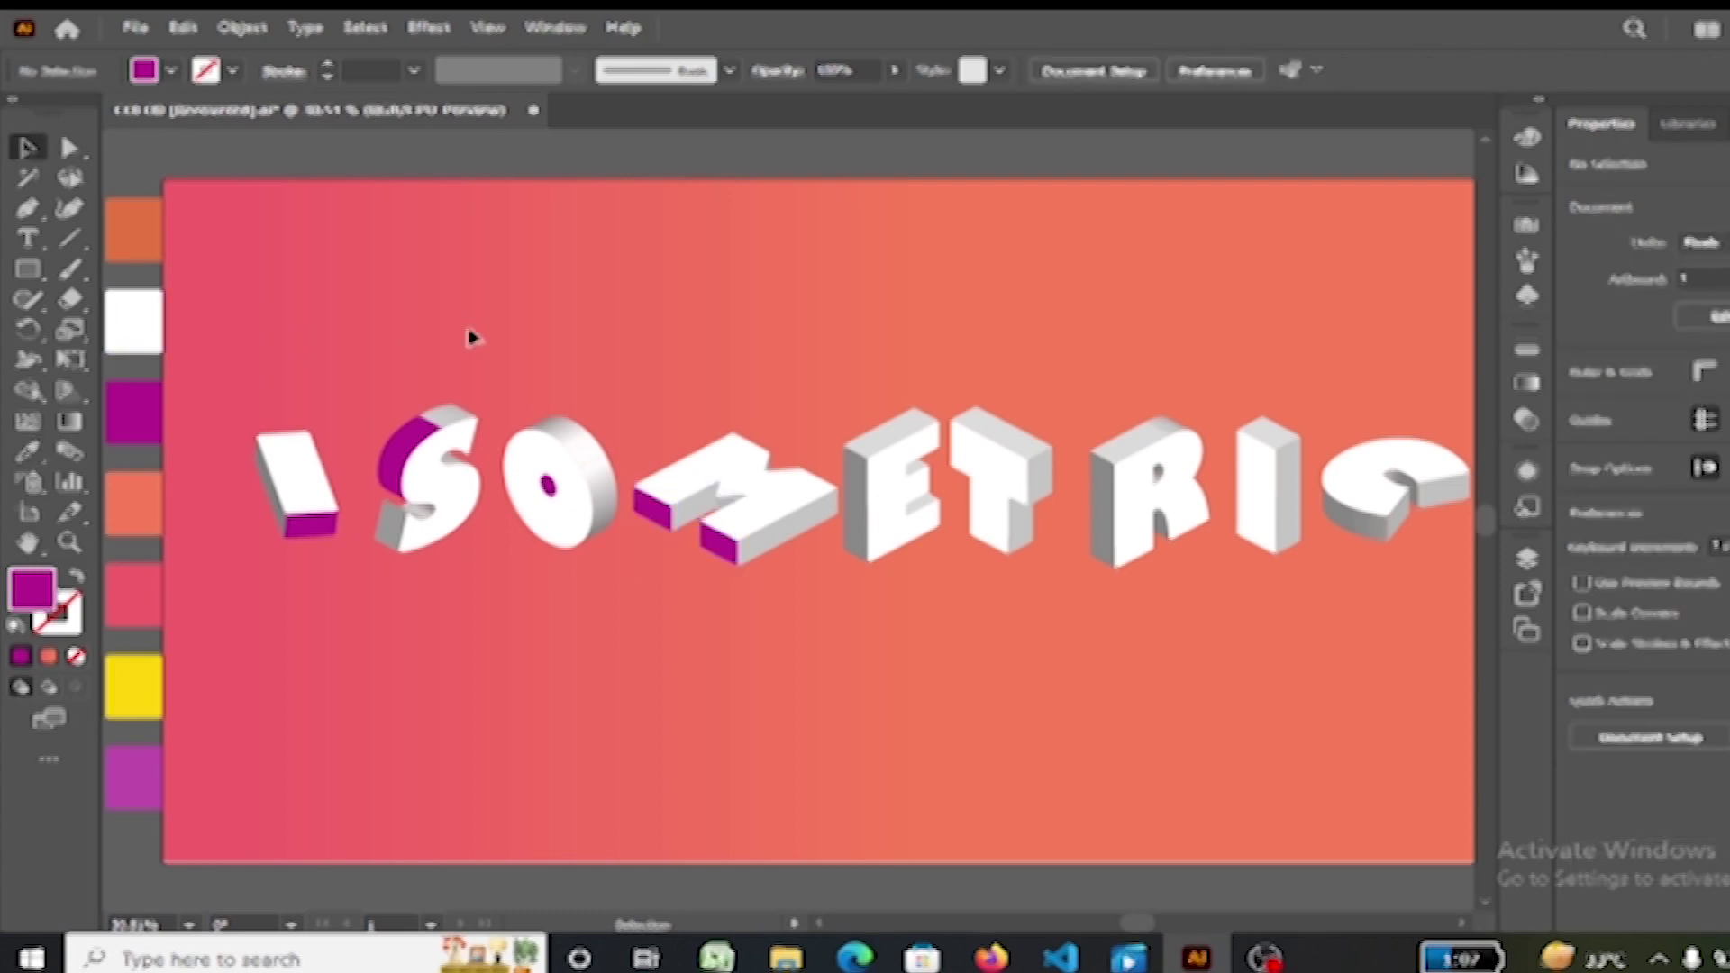
Step: Select pieces of the E and zoom in on its inner notch
left_click(857, 506)
left_click(928, 514)
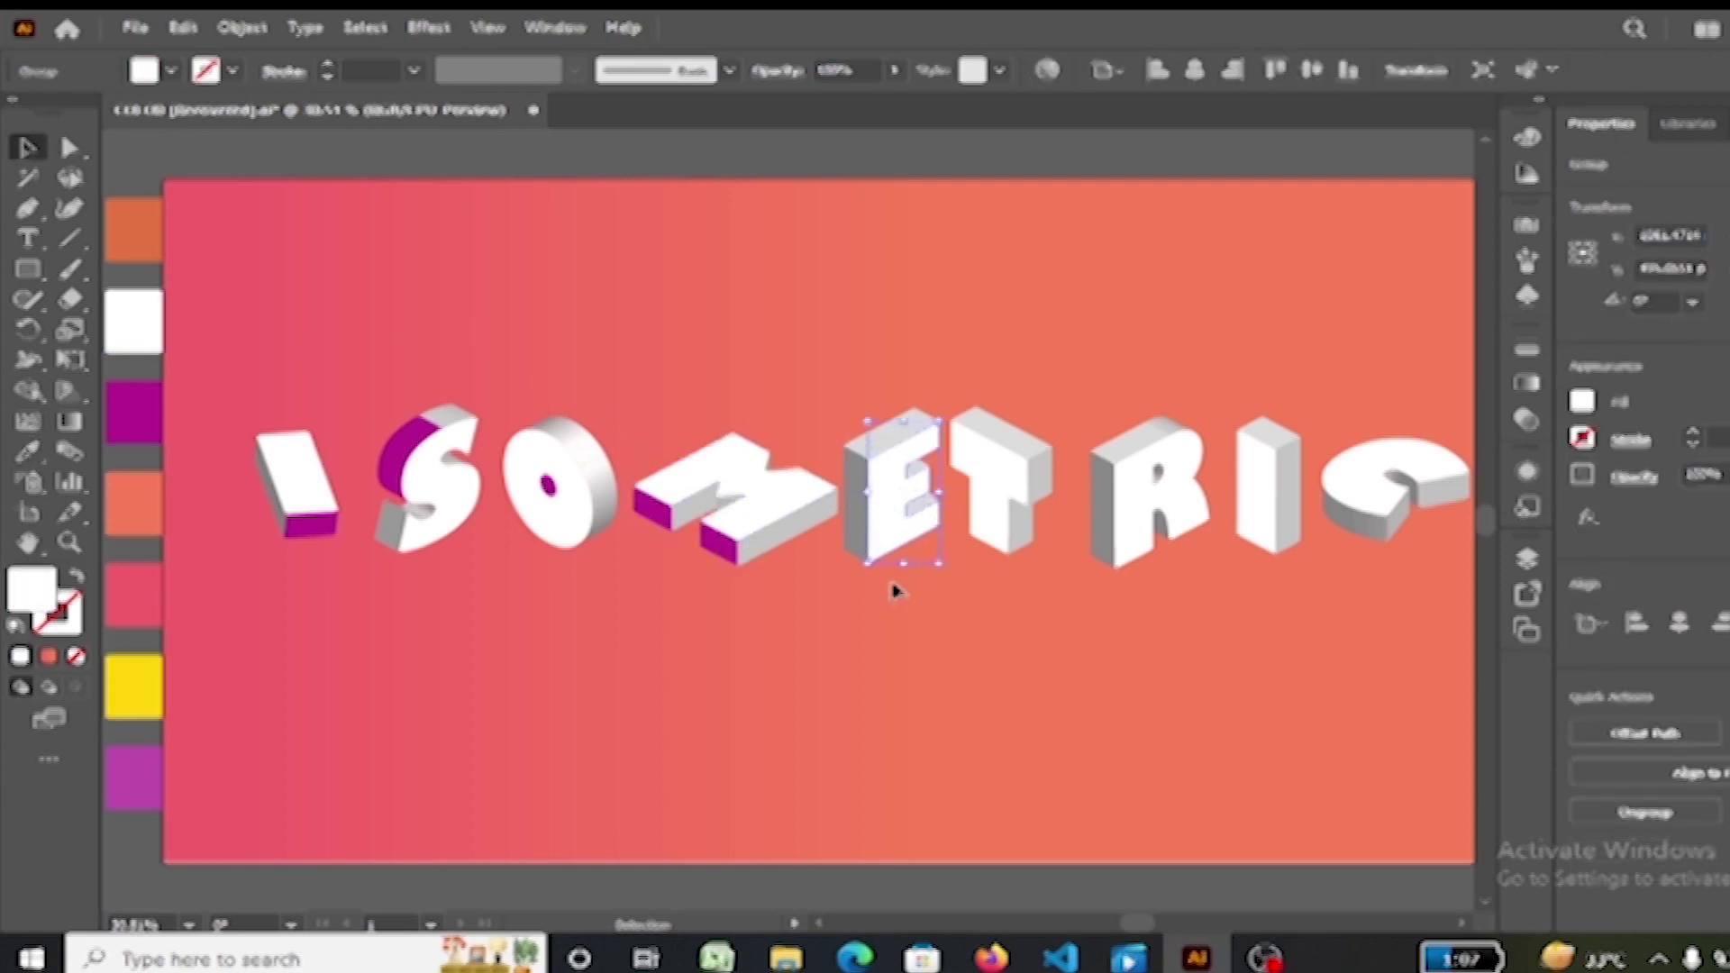
left_click(915, 475)
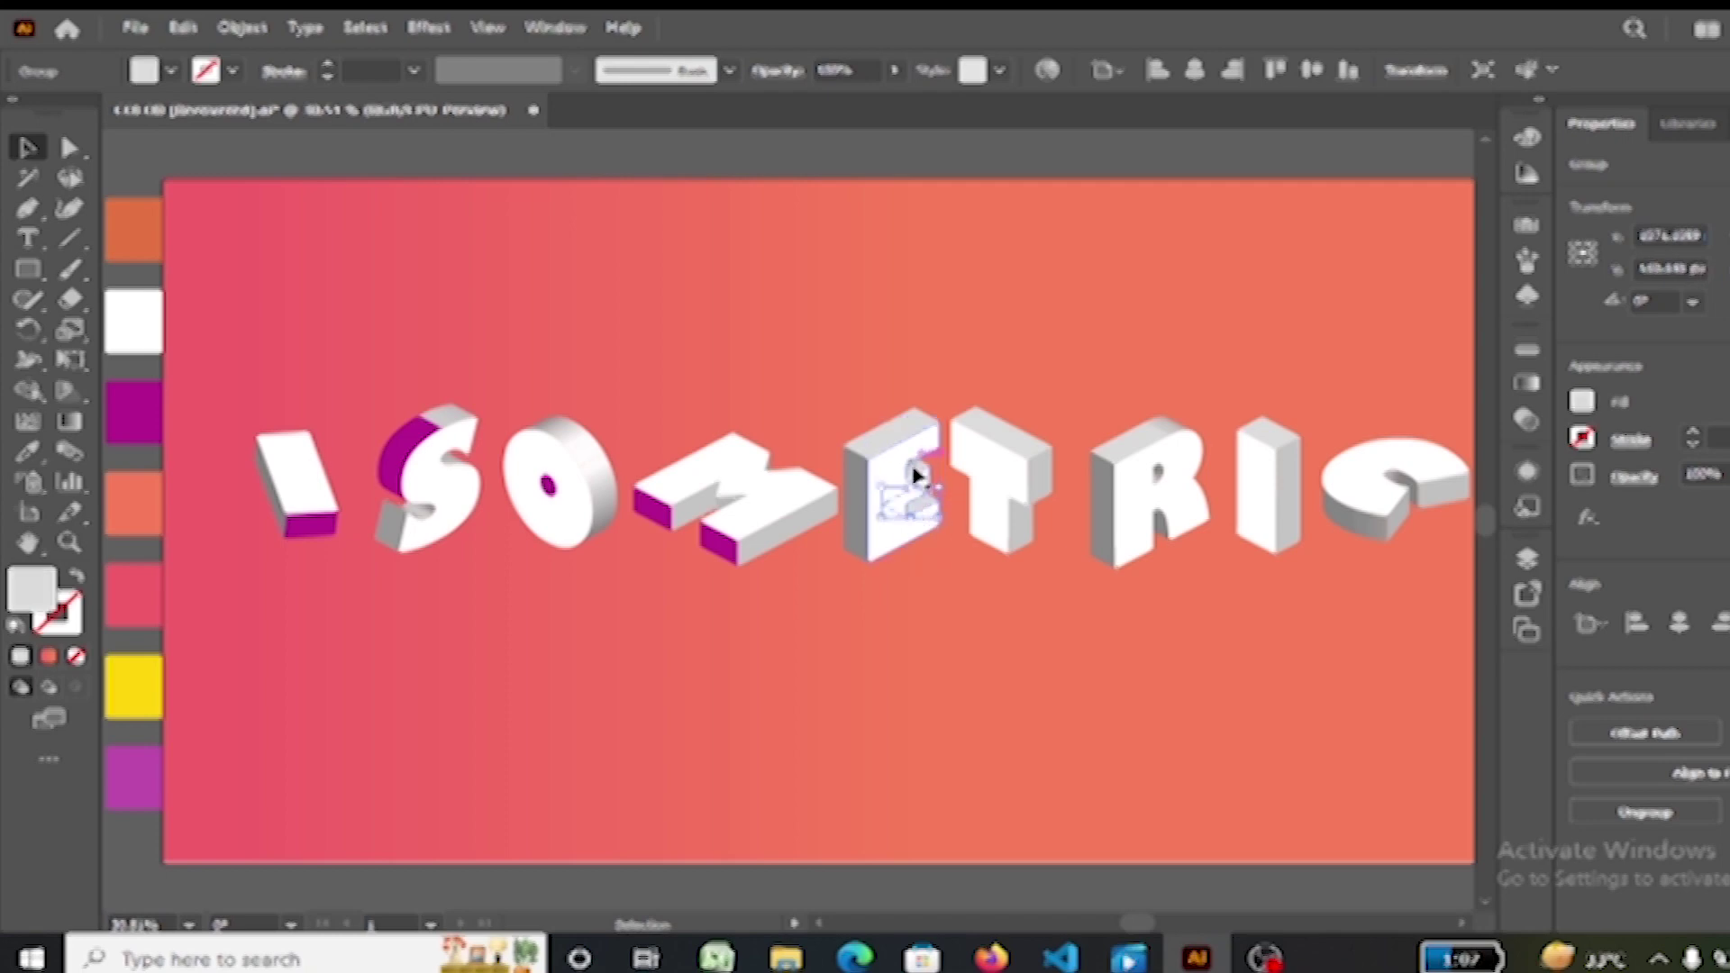
left_click(923, 478)
left_click(70, 542)
Step: Zoom and scroll so the M and E are visible together
left_click_drag(971, 549, 1010, 539)
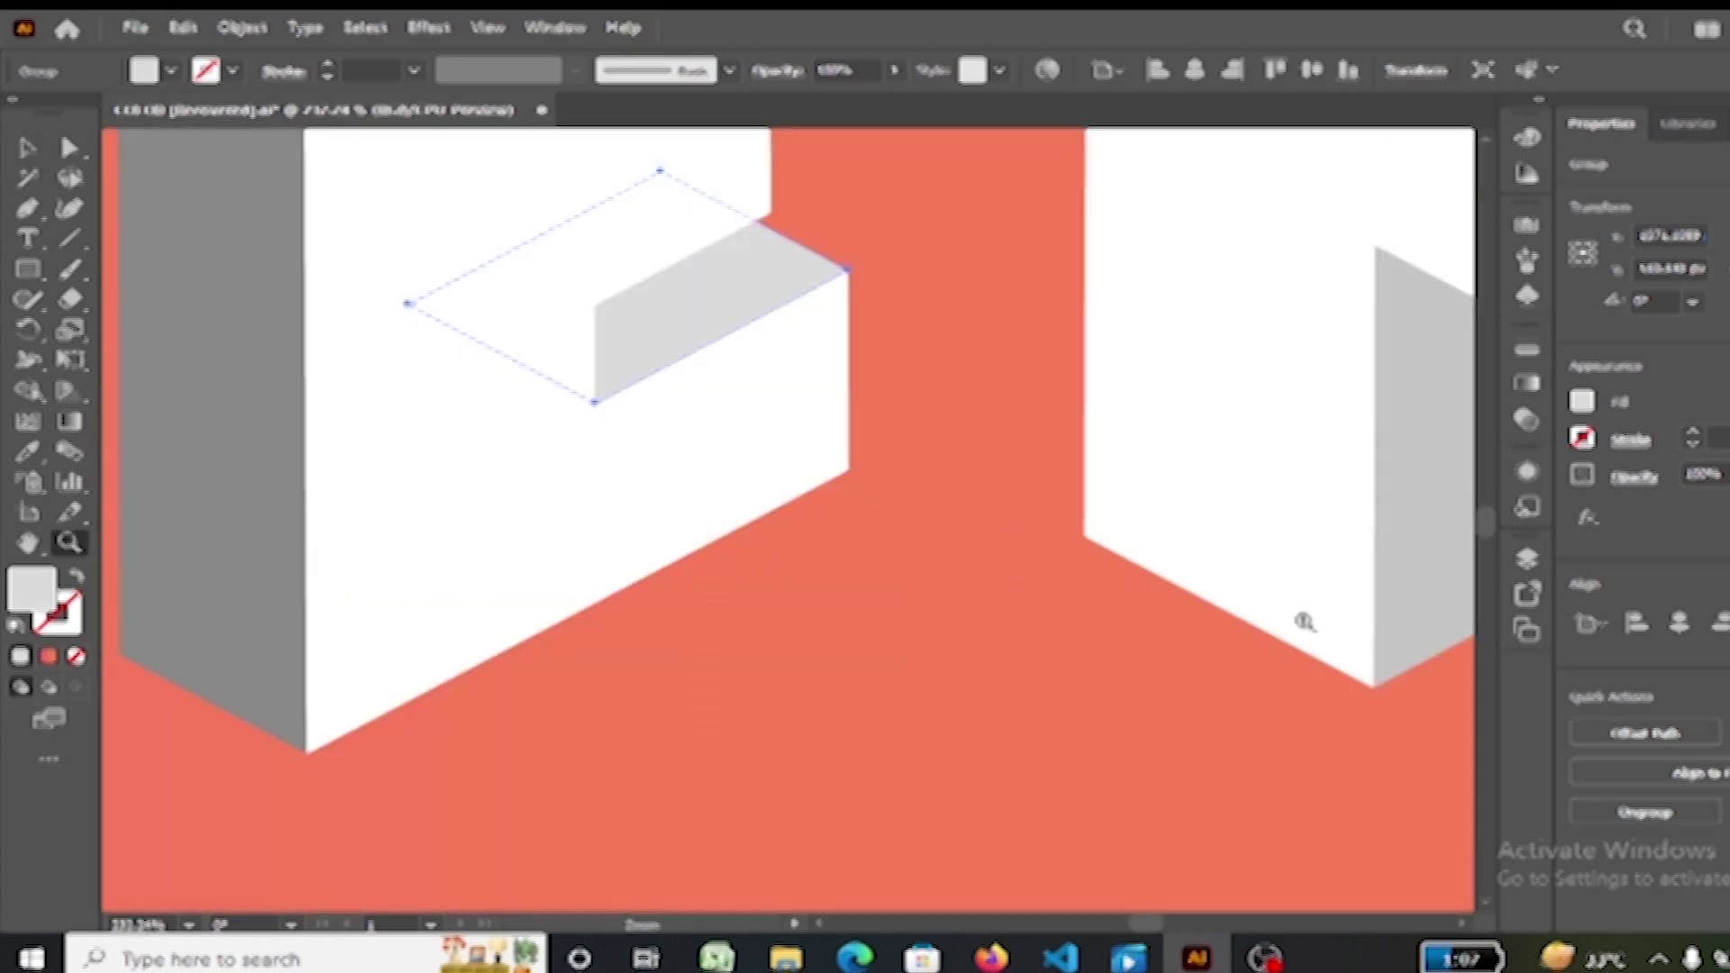
scroll(1488, 538, "up", 5)
scroll(1154, 919, "left", 3)
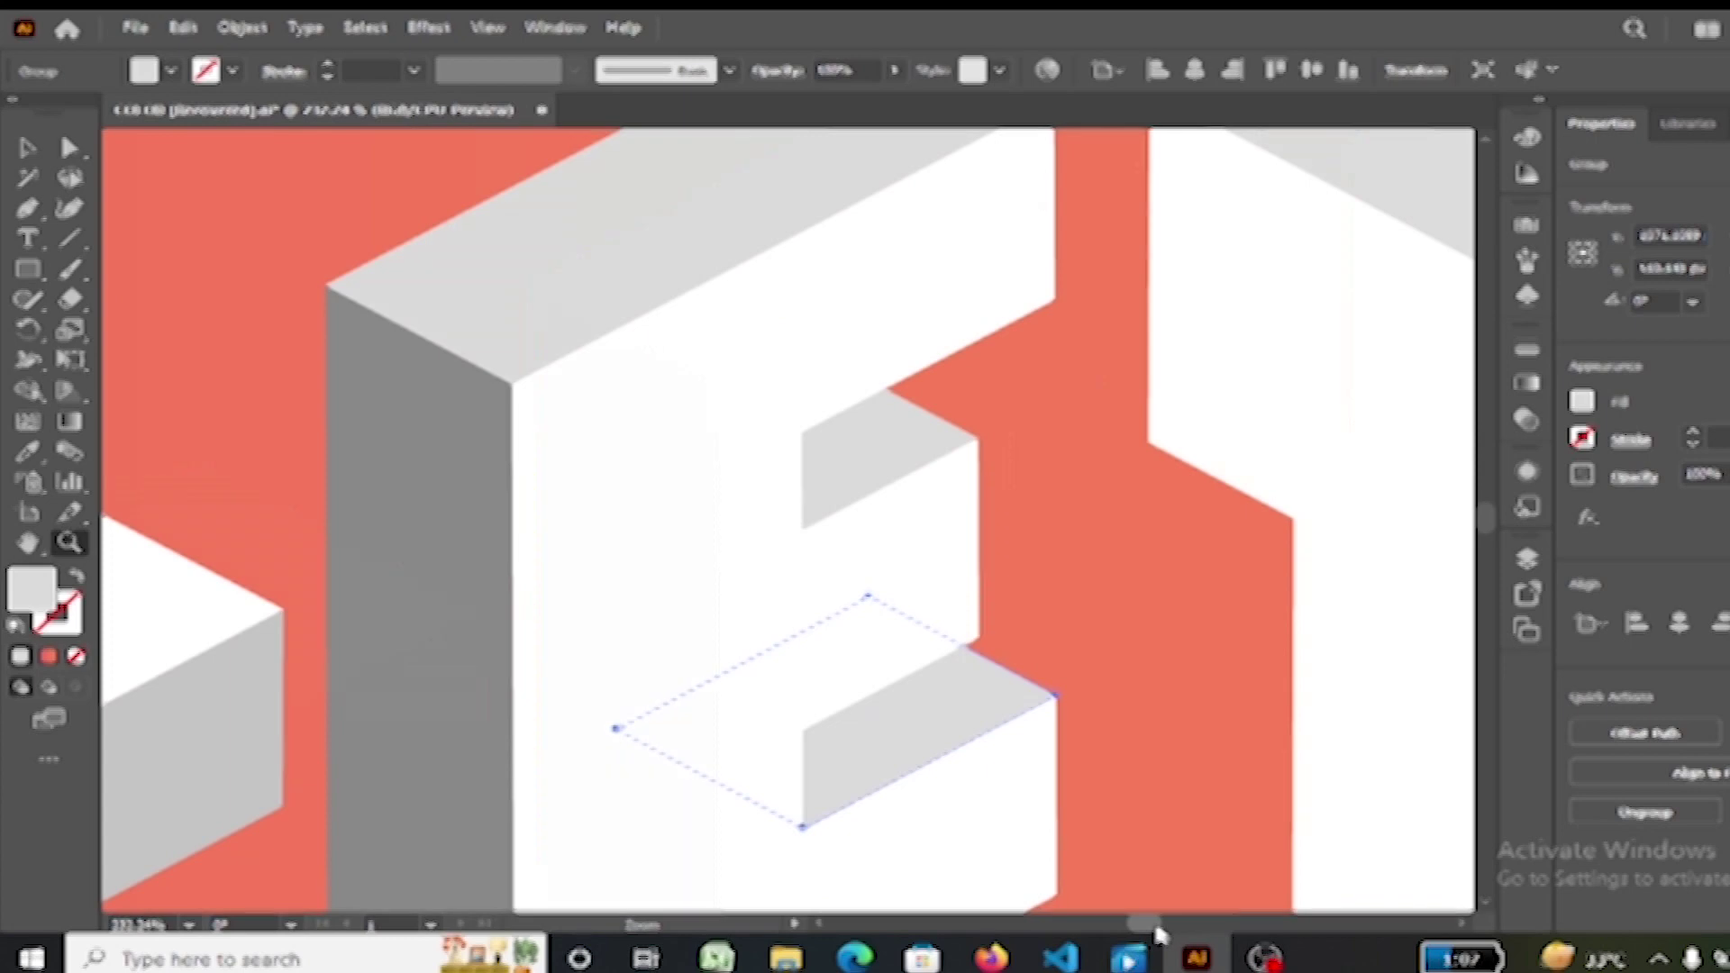
scroll(1154, 919, "left", 3)
key("ctrl+minus")
scroll(461, 613, "left", 5)
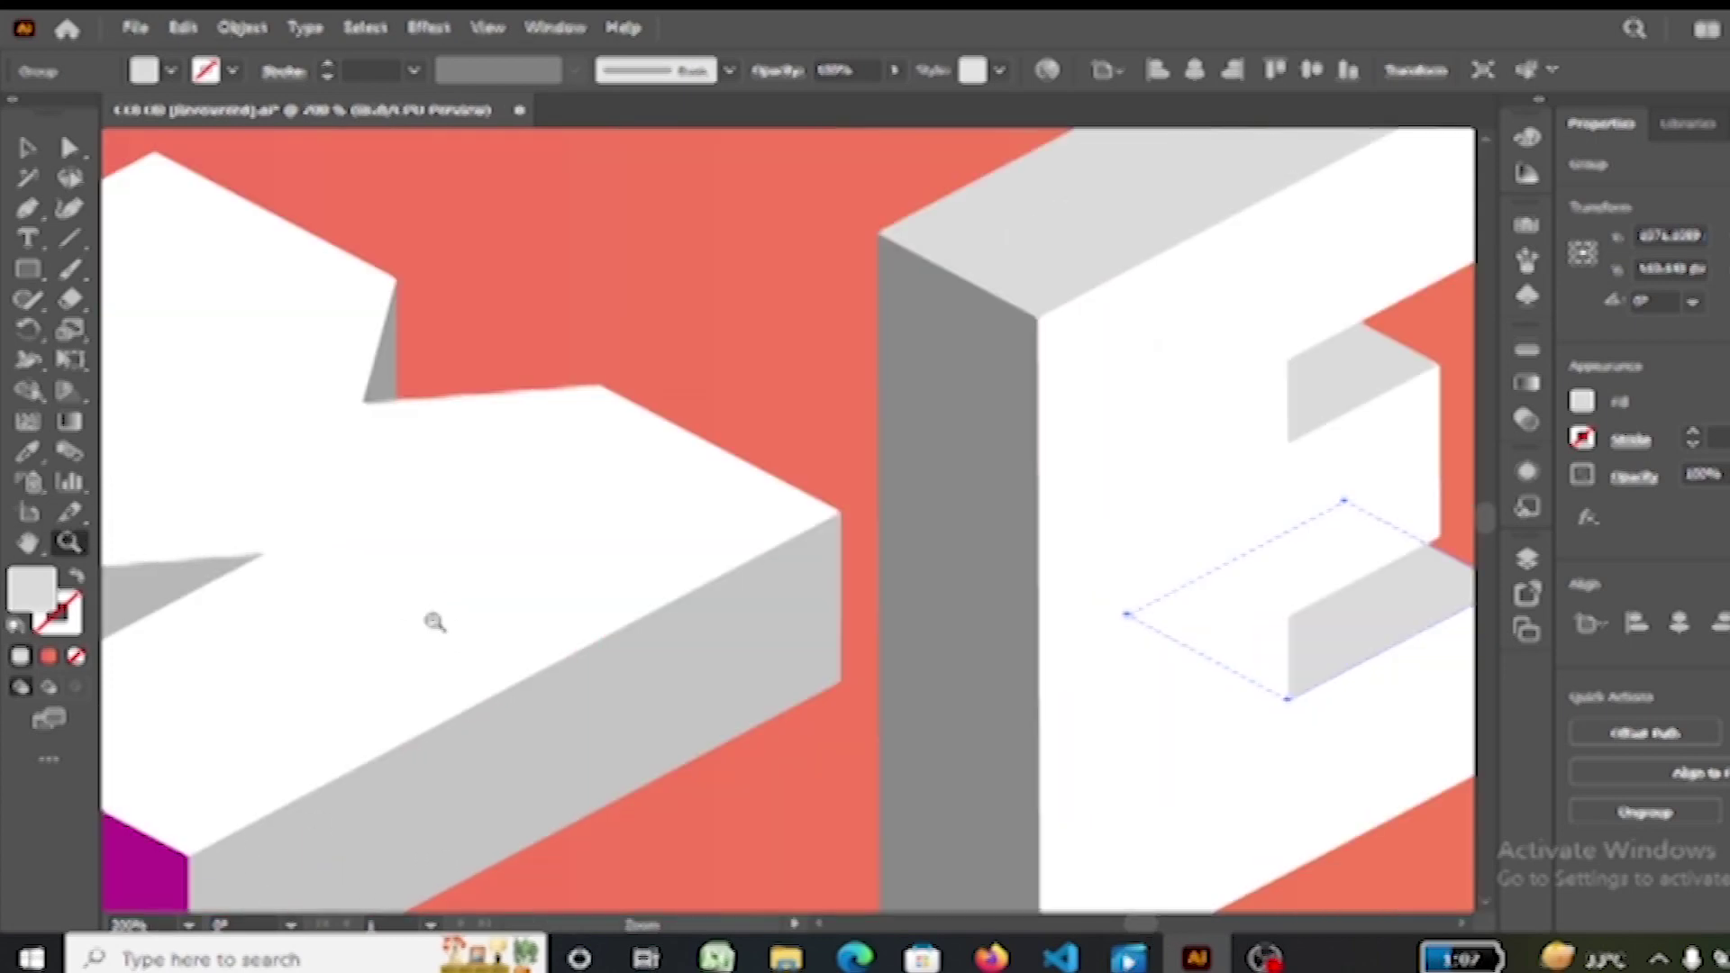
key("ctrl+minus")
Step: Sample the M's magenta onto the E's top and inner faces, then fit the artboard
left_click(27, 147)
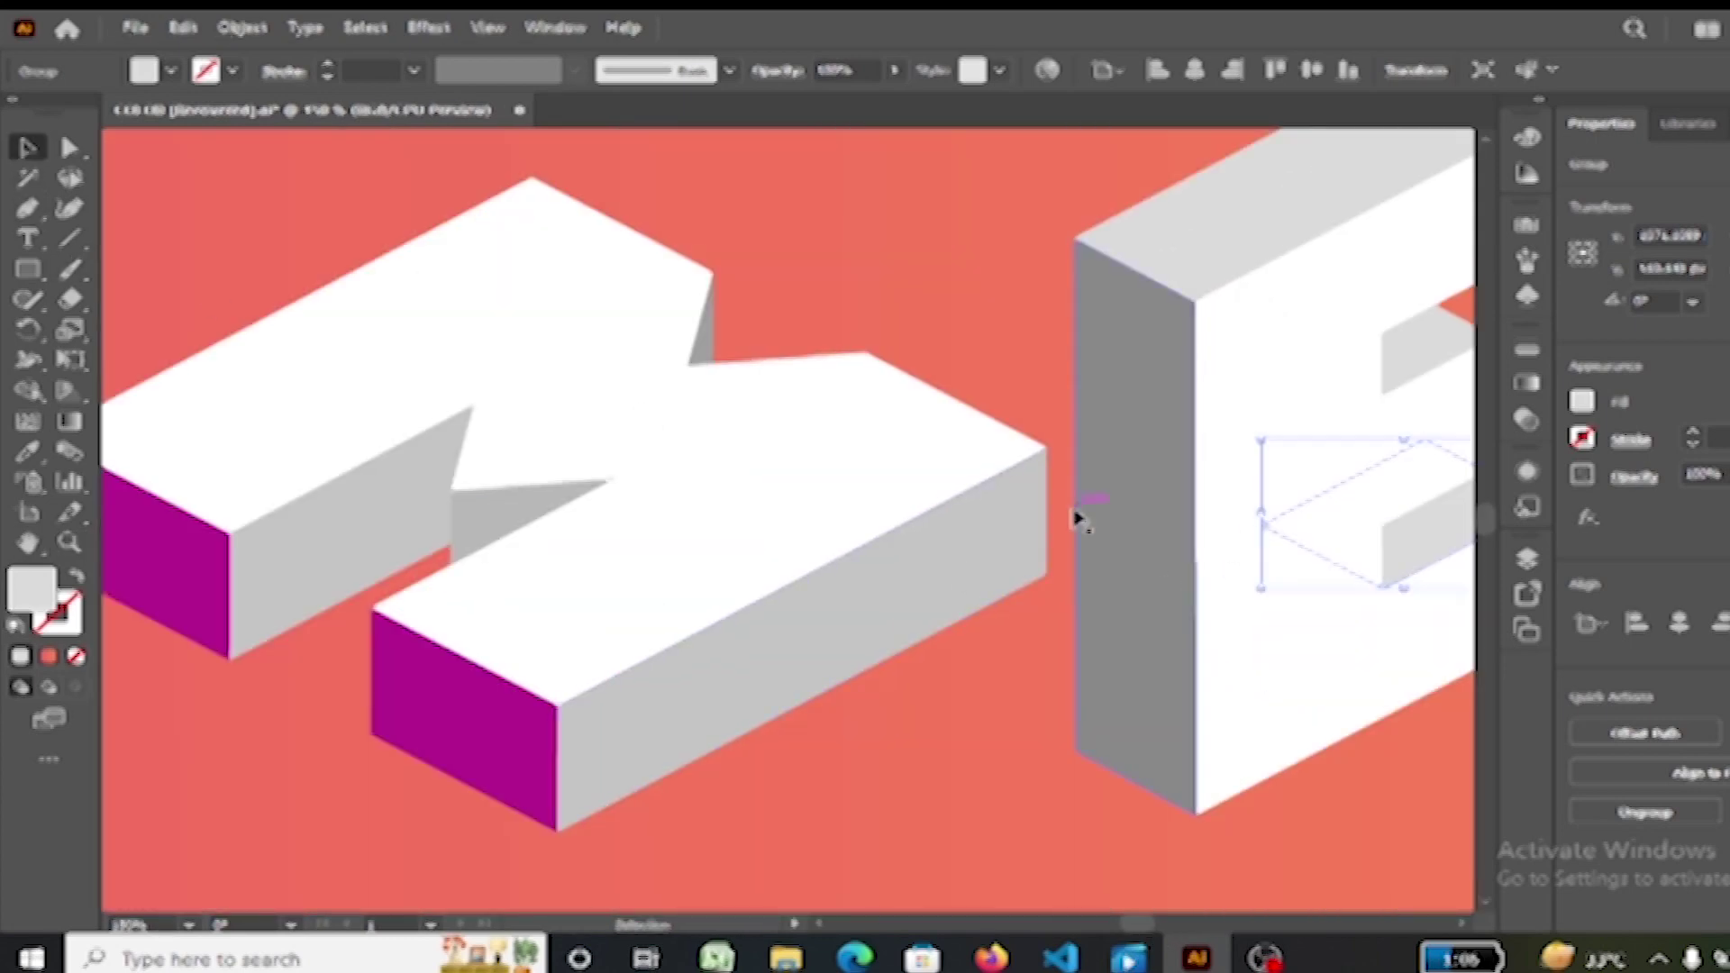
left_click_drag(1399, 532, 1405, 383)
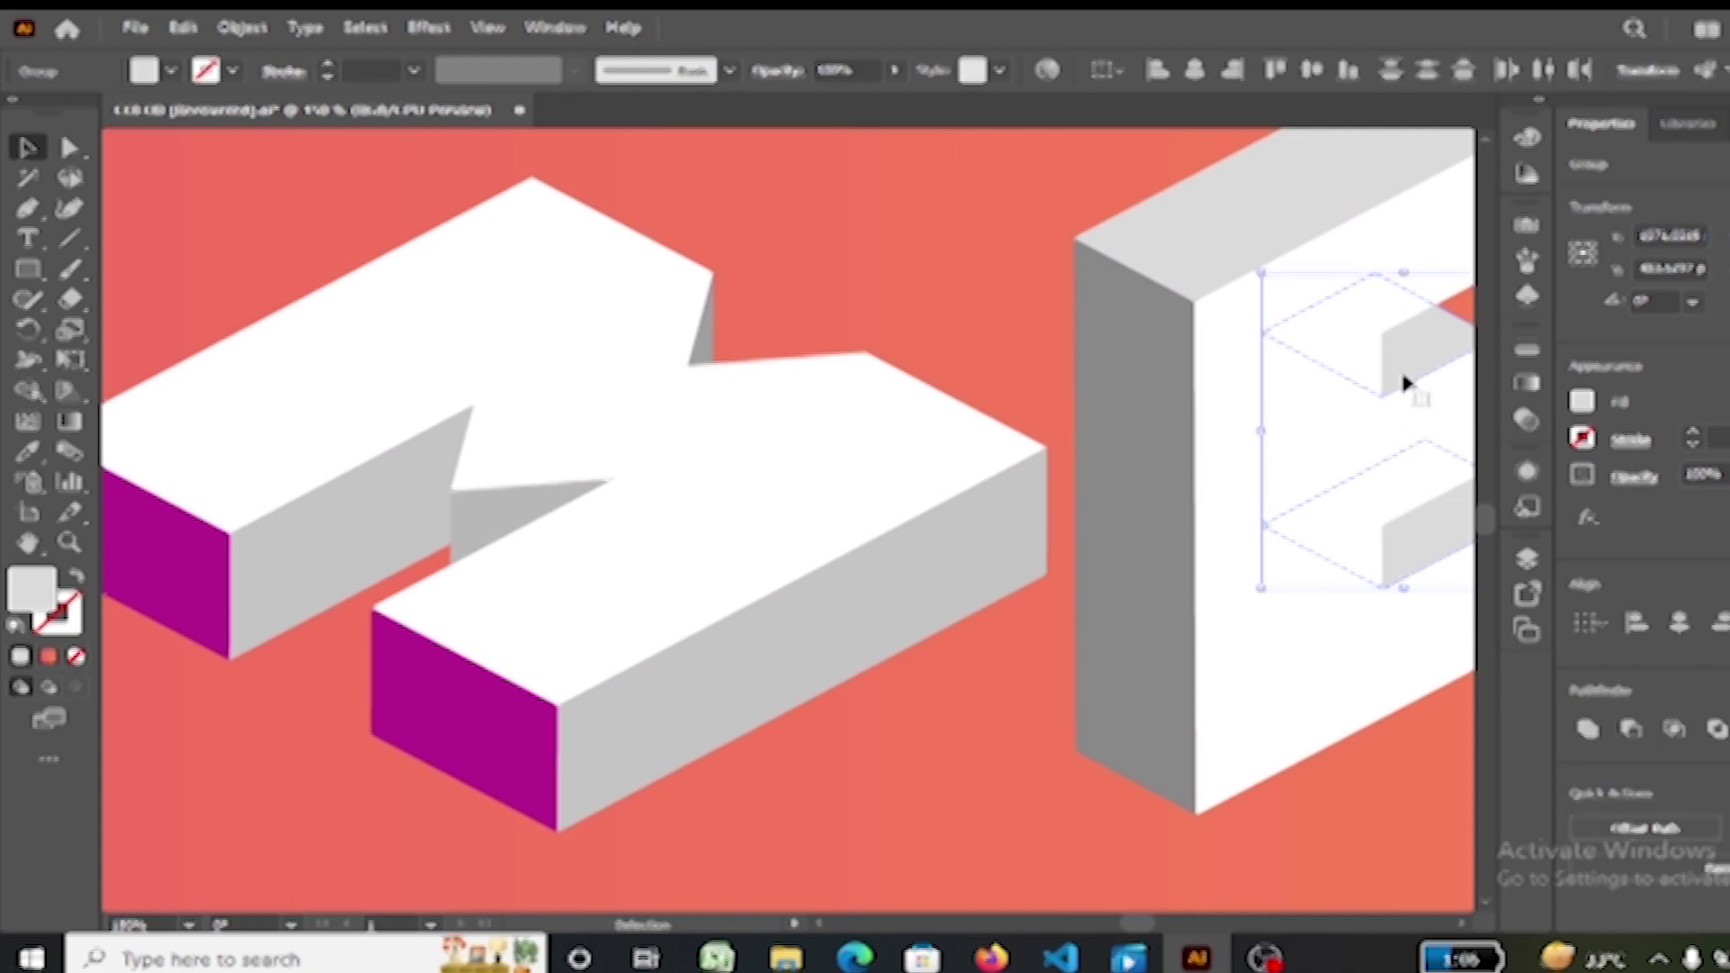
left_click(1234, 269, "shift")
key("i")
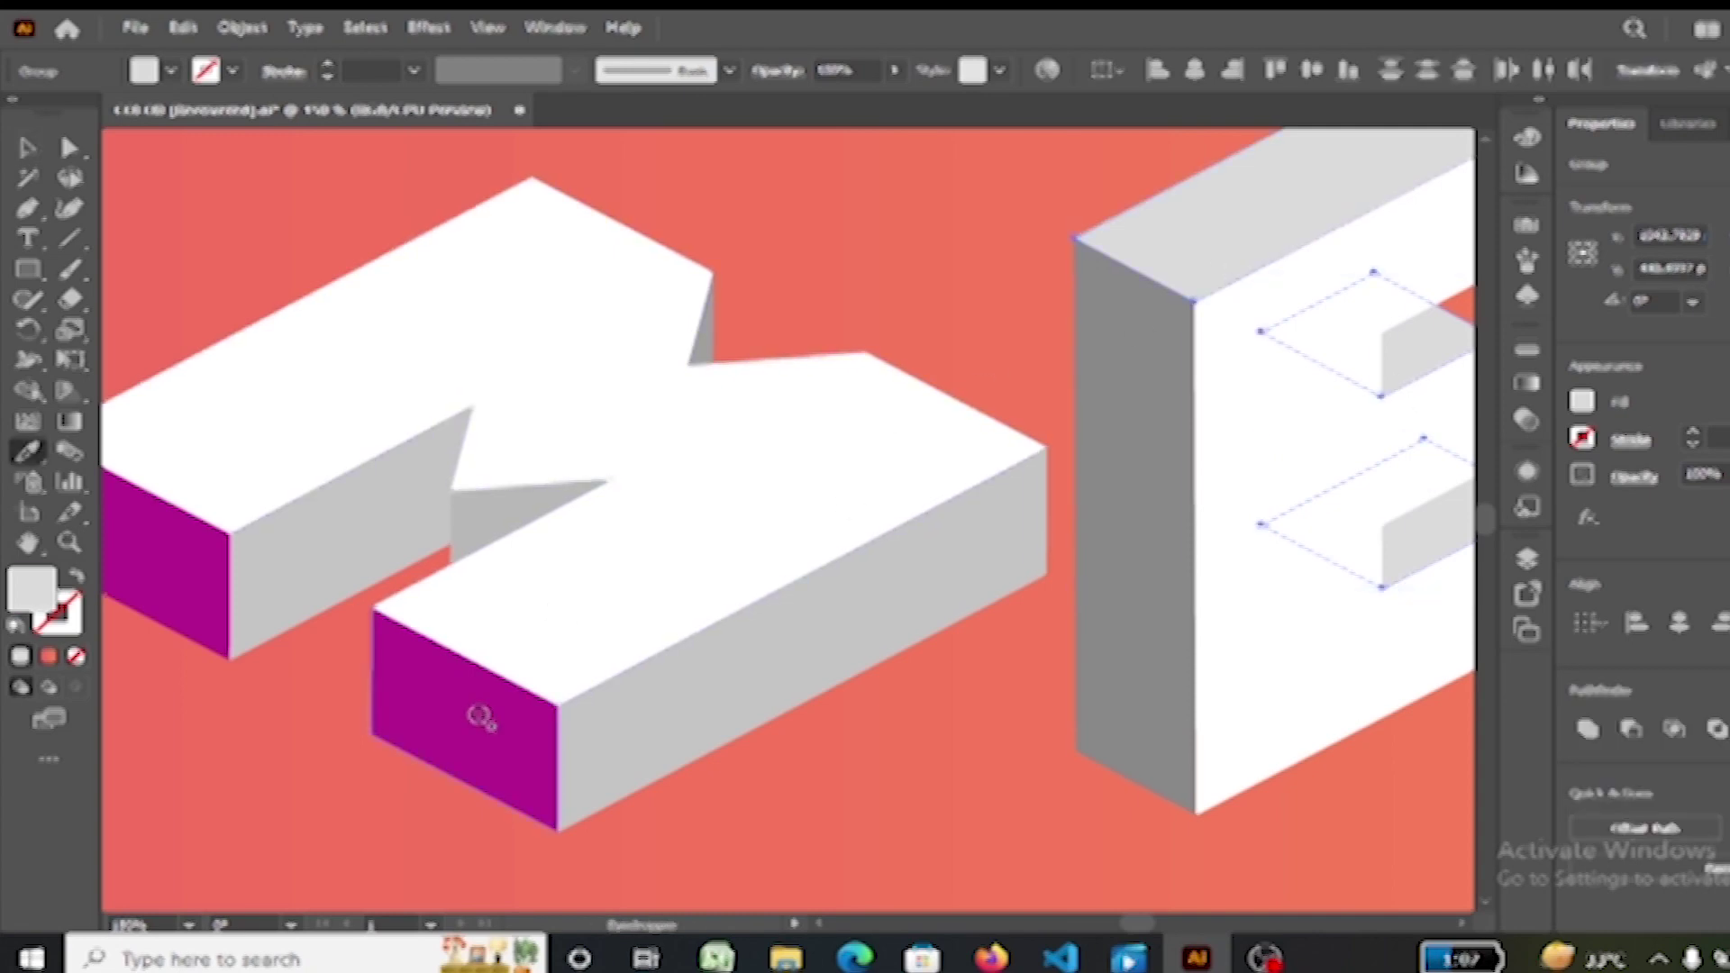
left_click(478, 710)
left_click(27, 147)
left_click(189, 924)
left_click(232, 908)
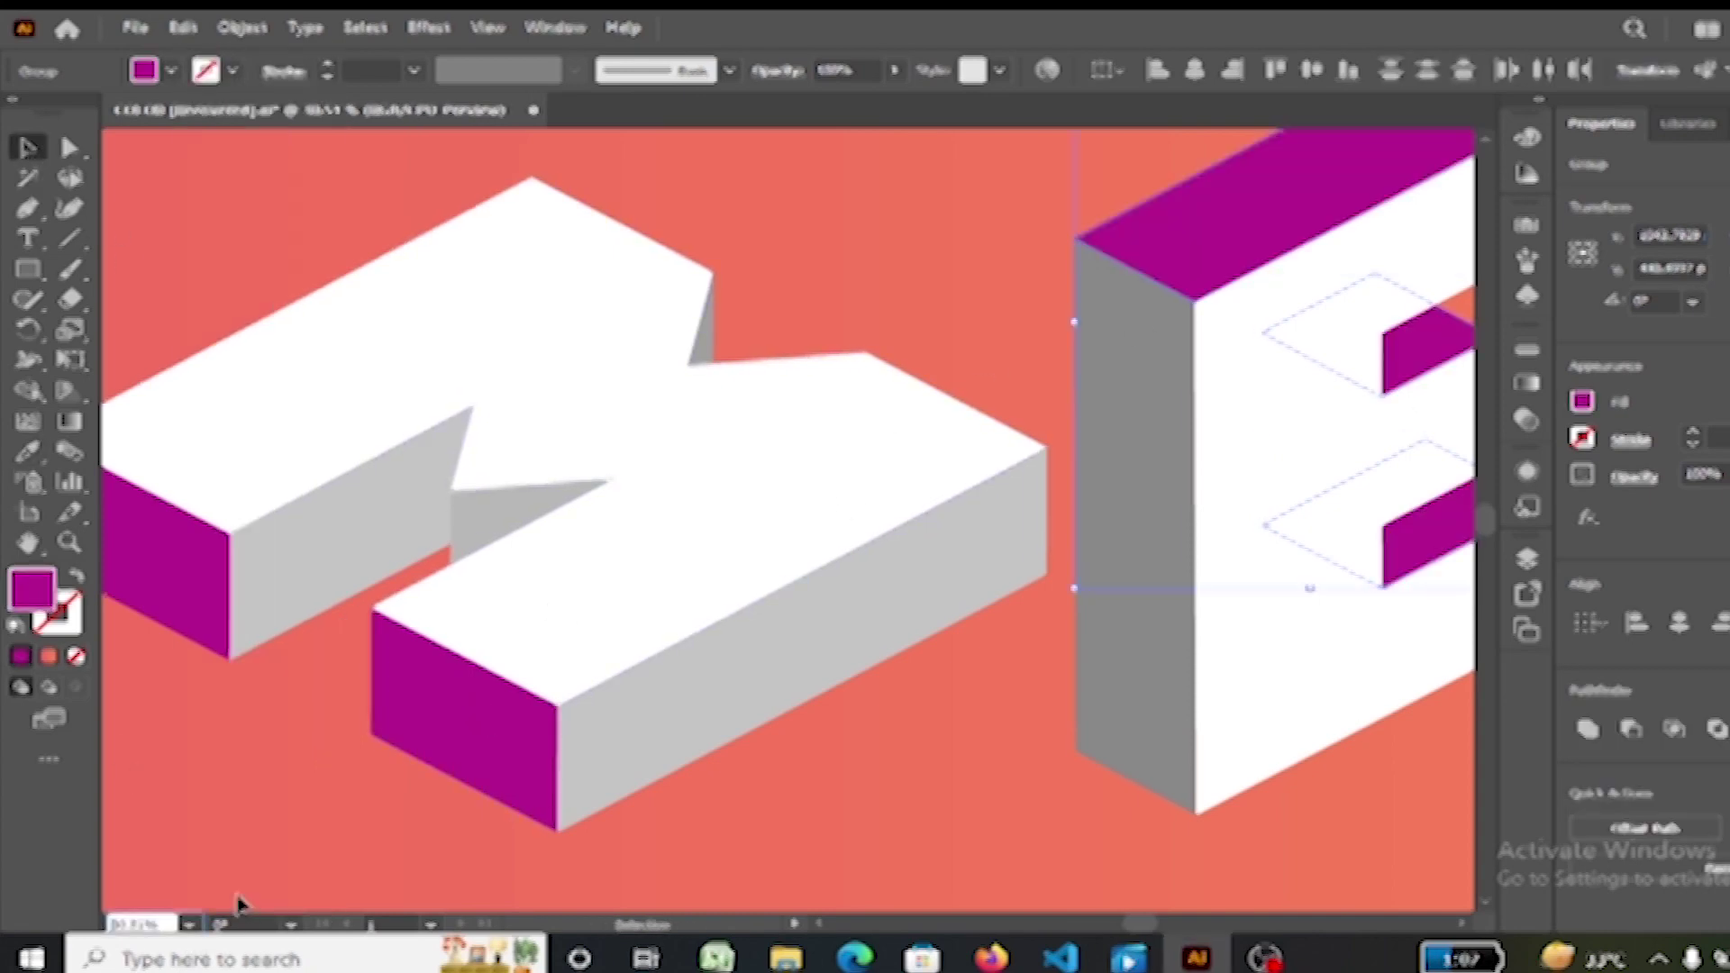
left_click(991, 561)
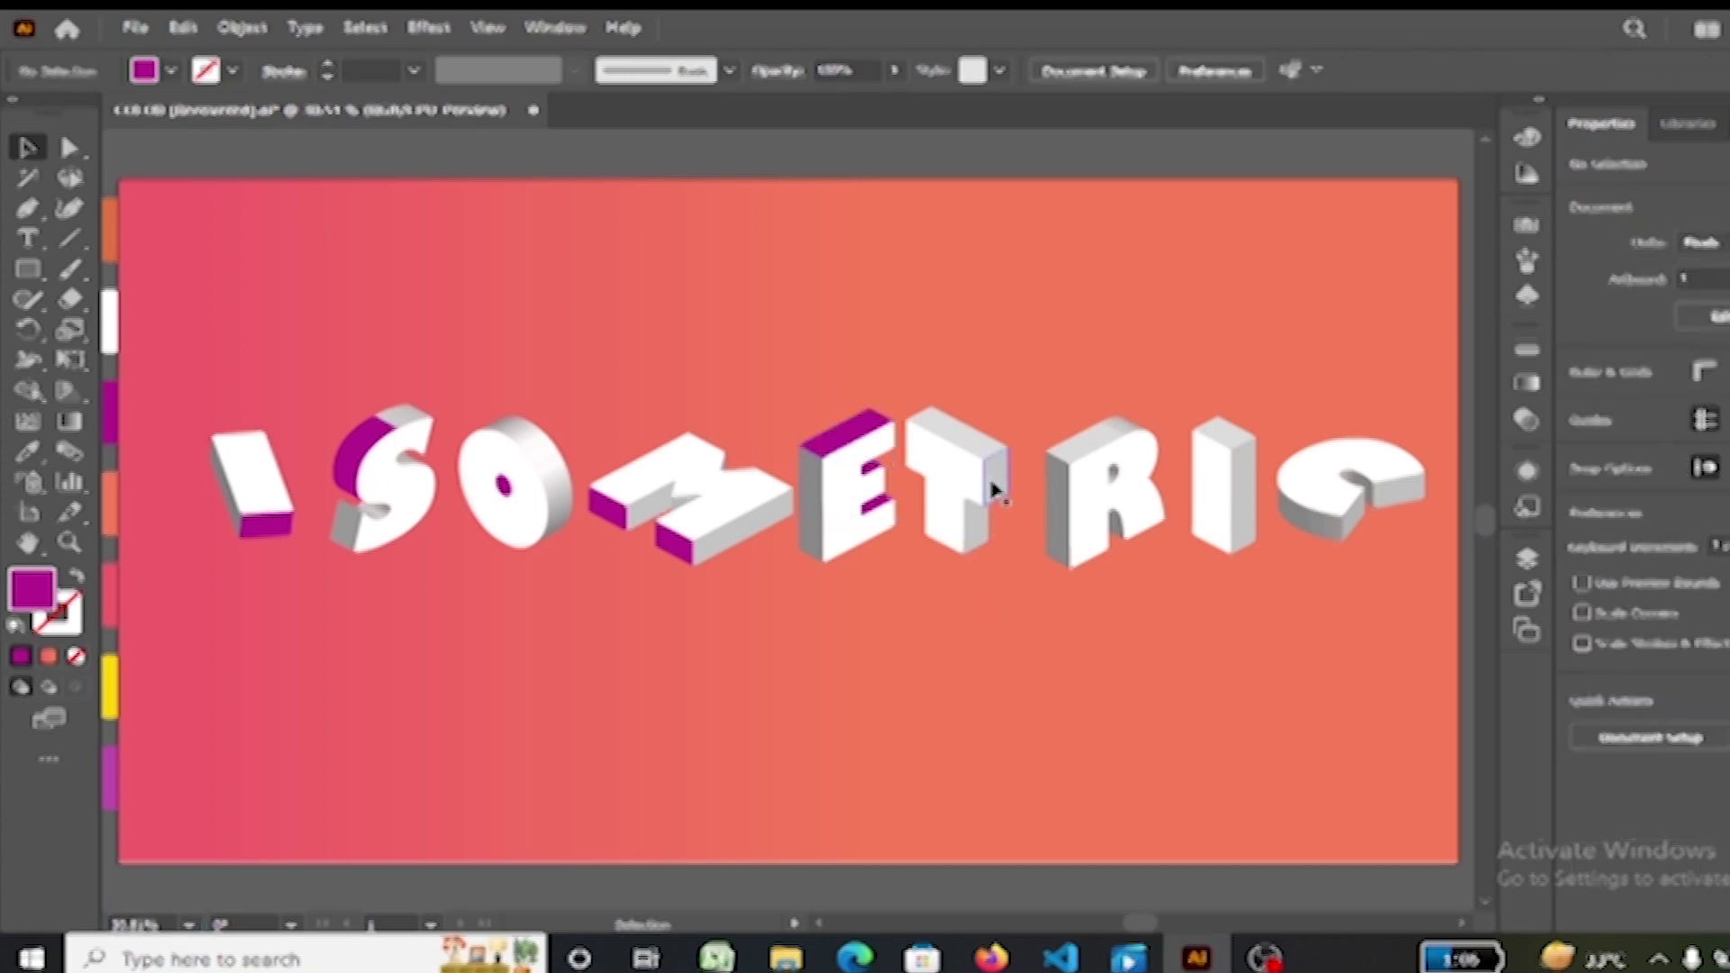
Step: Sample magenta onto the T's small side face and the R's top face
left_click(994, 504)
key("i")
left_click(869, 496)
left_click(28, 152)
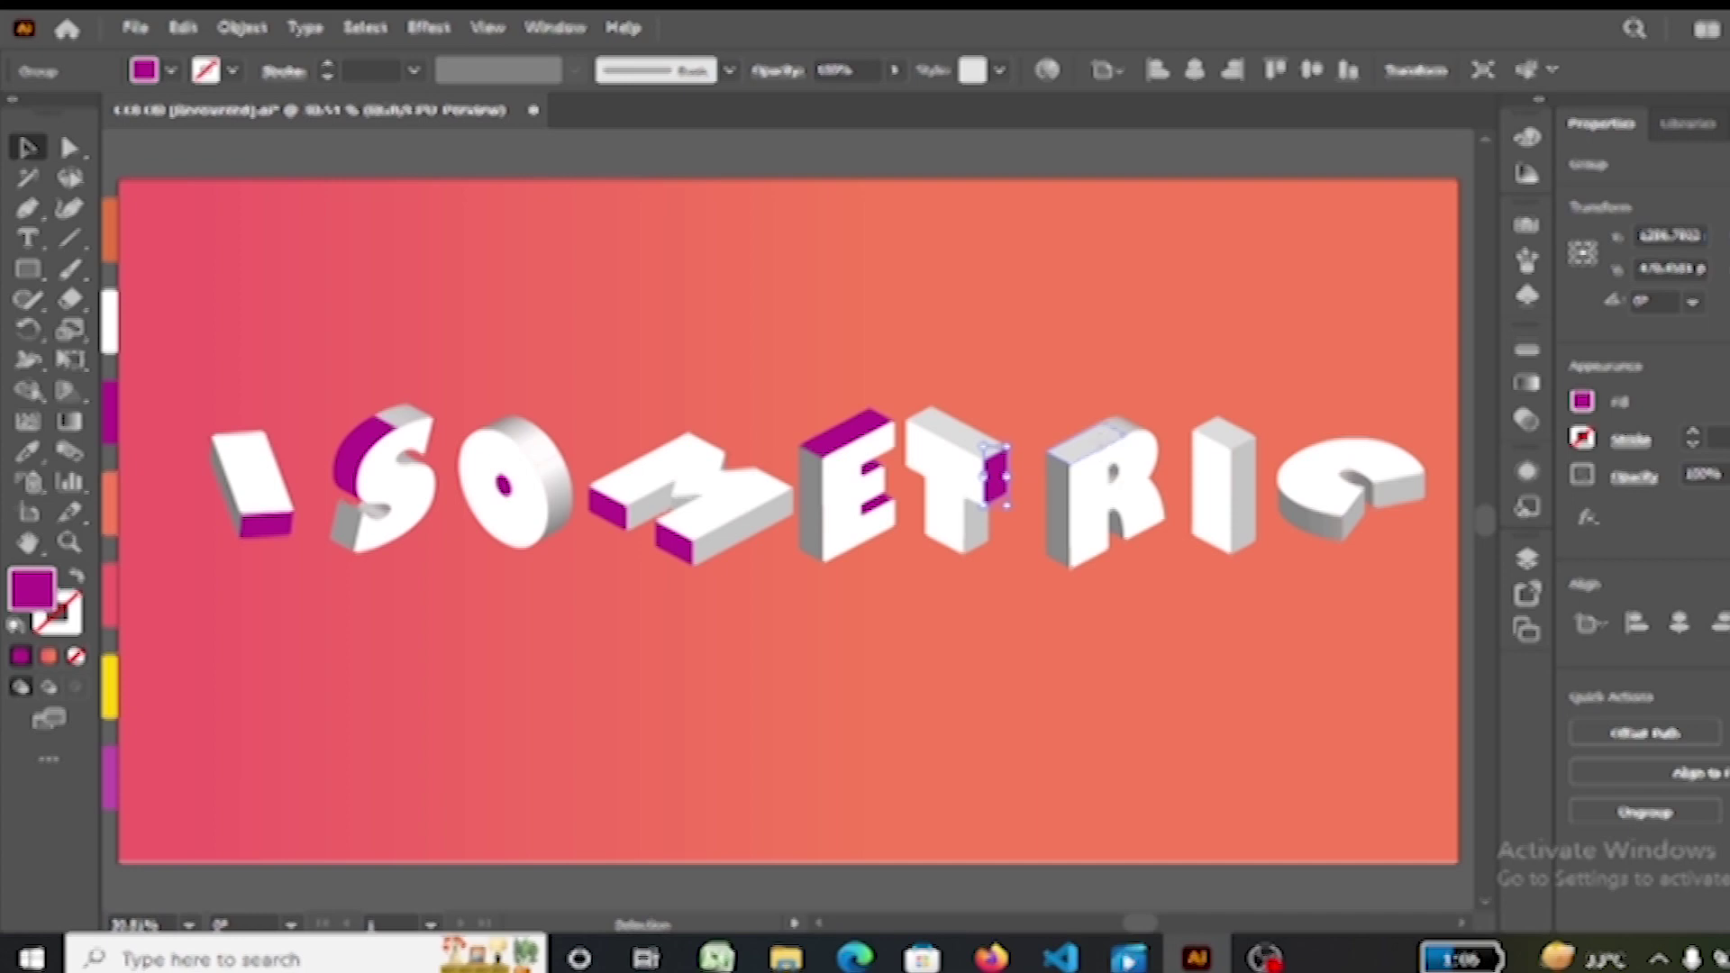
left_click(1101, 450)
key("i")
left_click(999, 482)
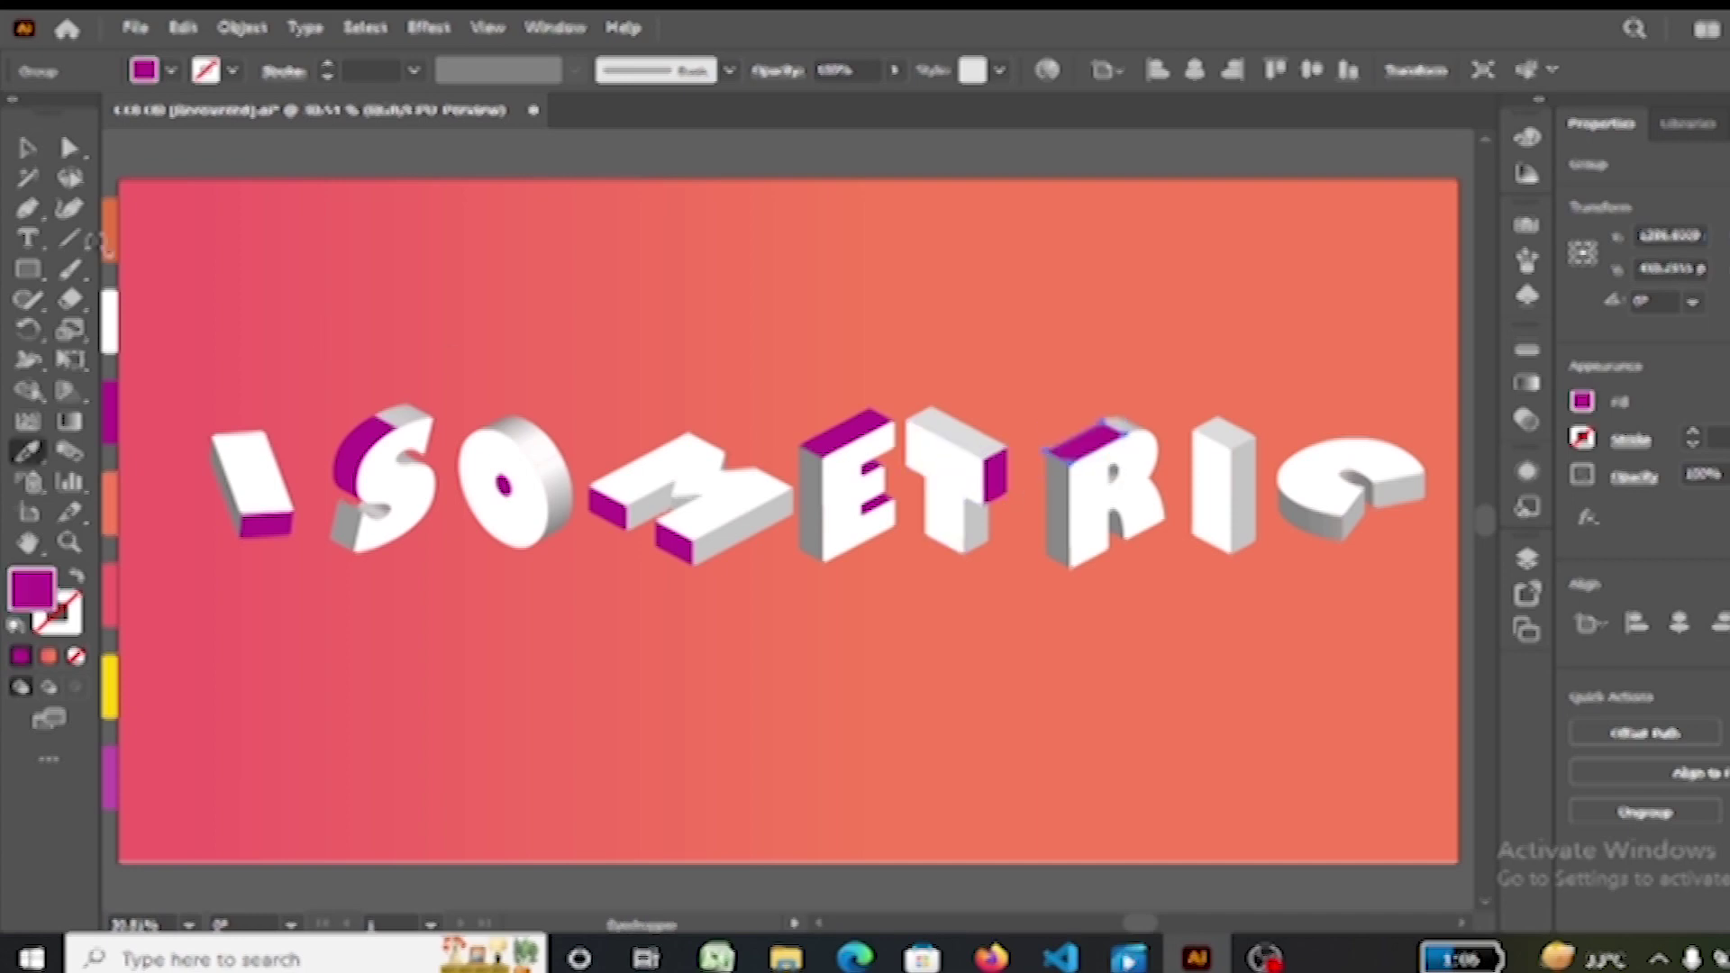
key("v")
Step: Make the I's grey side face magenta
left_click(1208, 595)
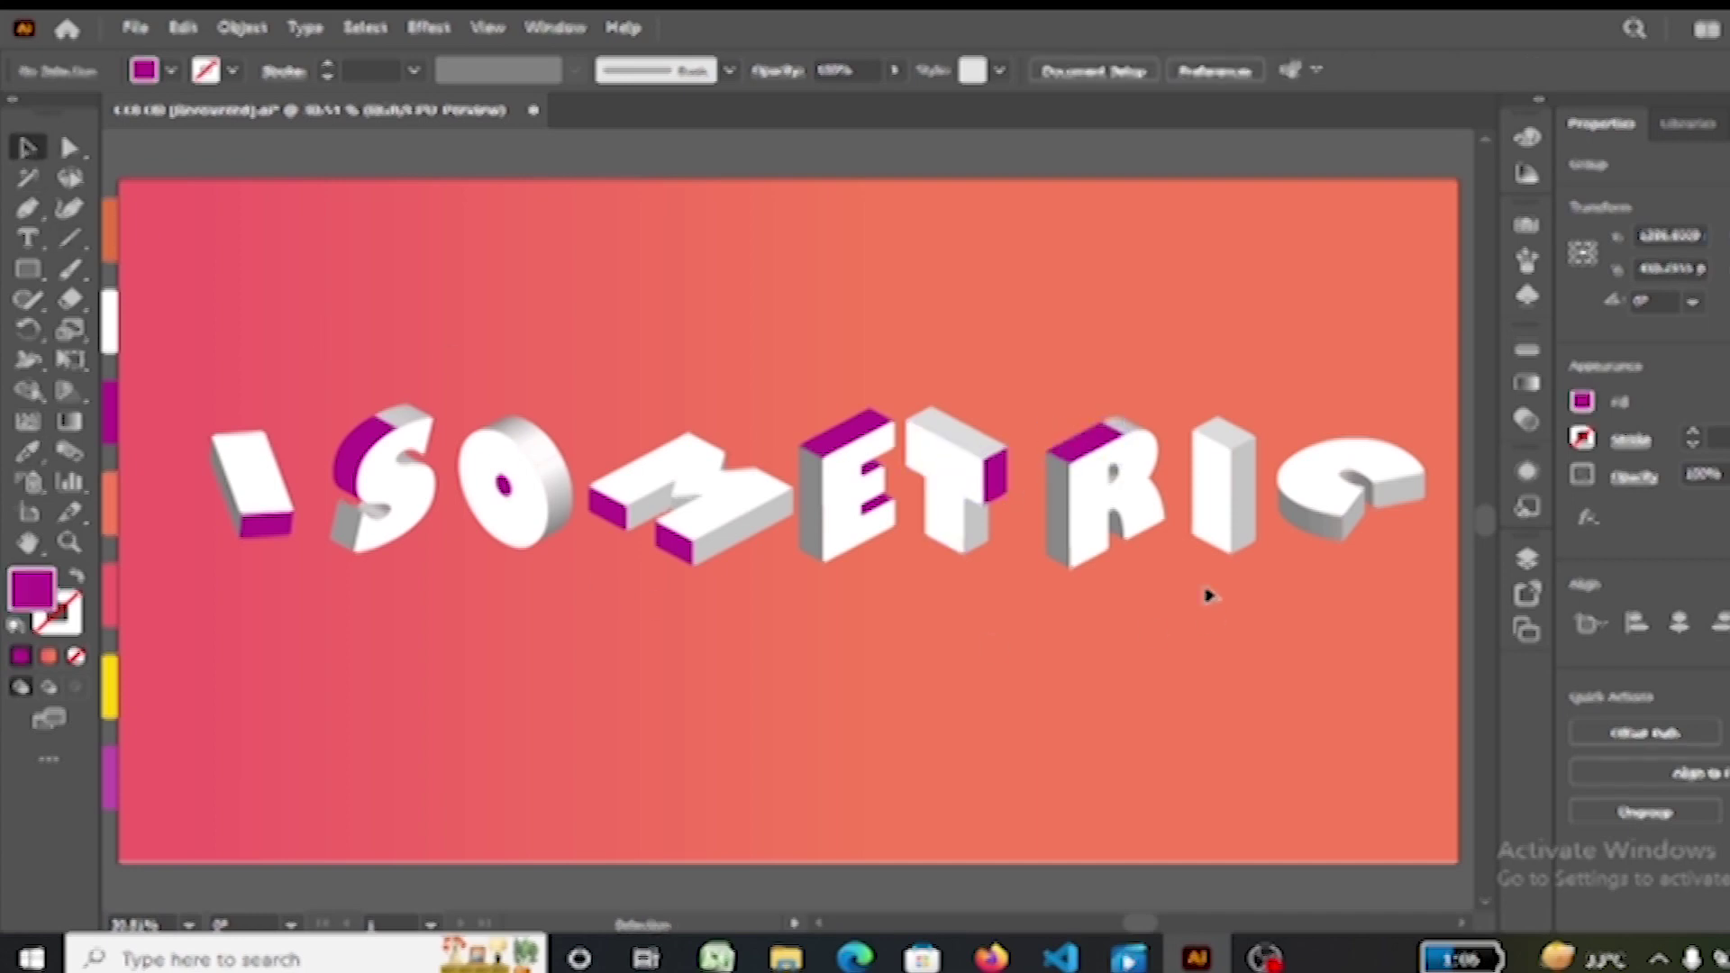
left_click(1237, 444)
left_click(1255, 487)
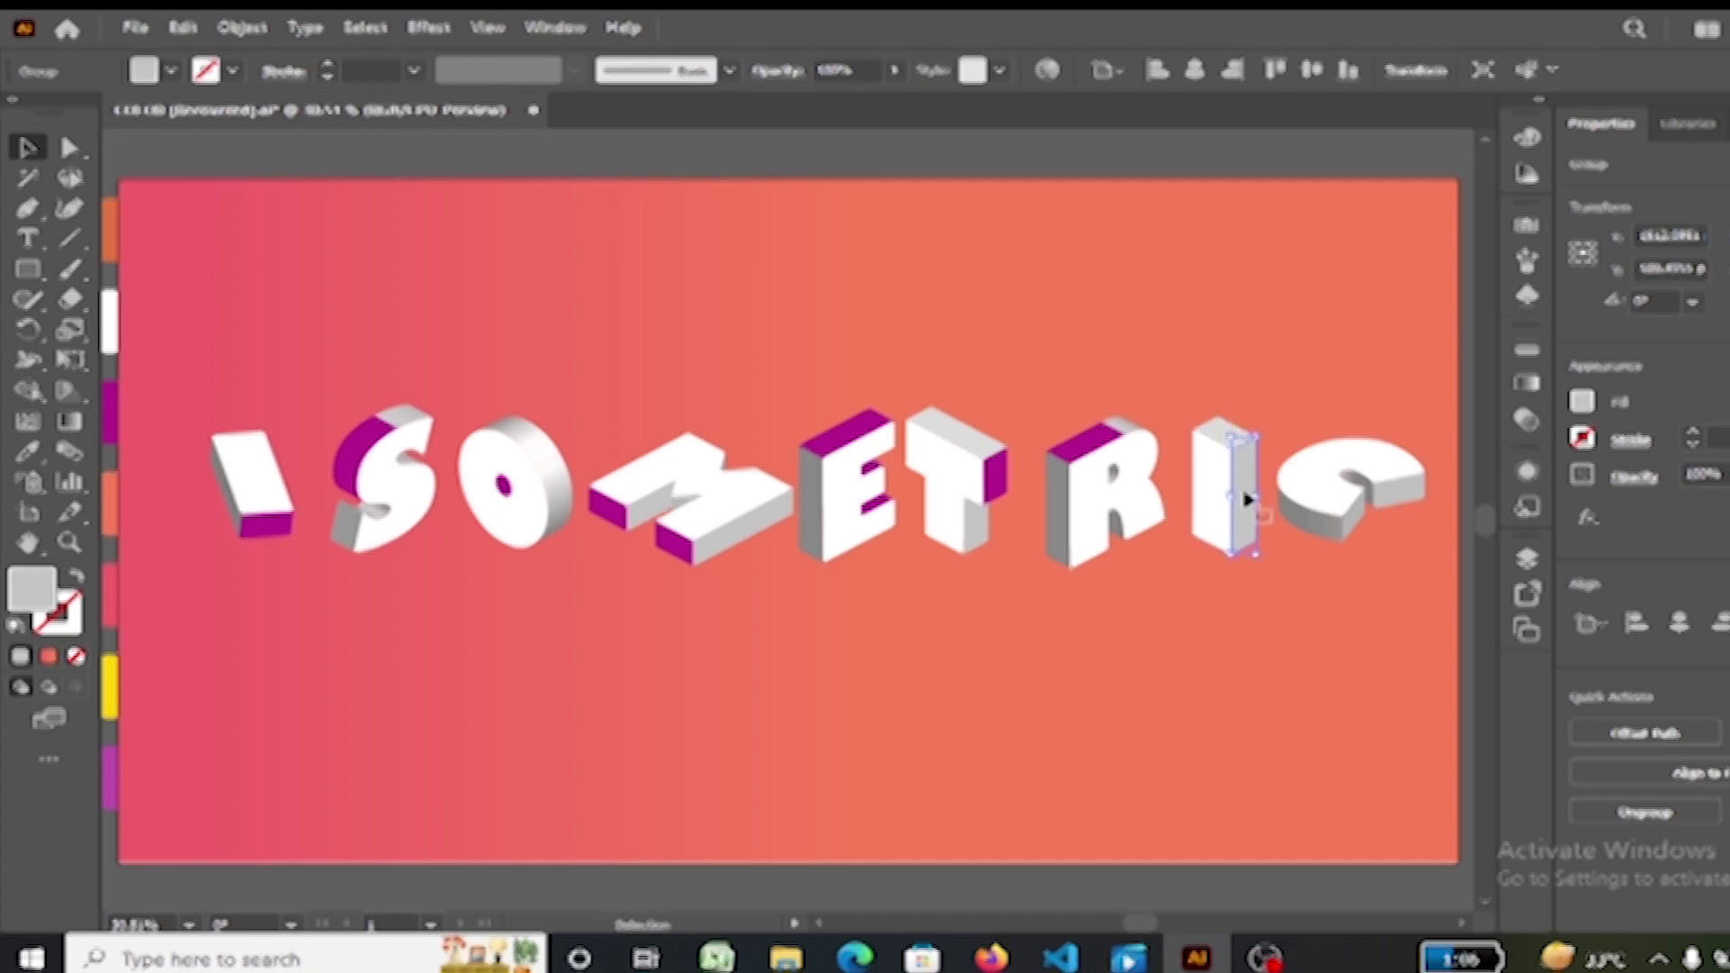
key("i")
left_click(1086, 441)
key("v")
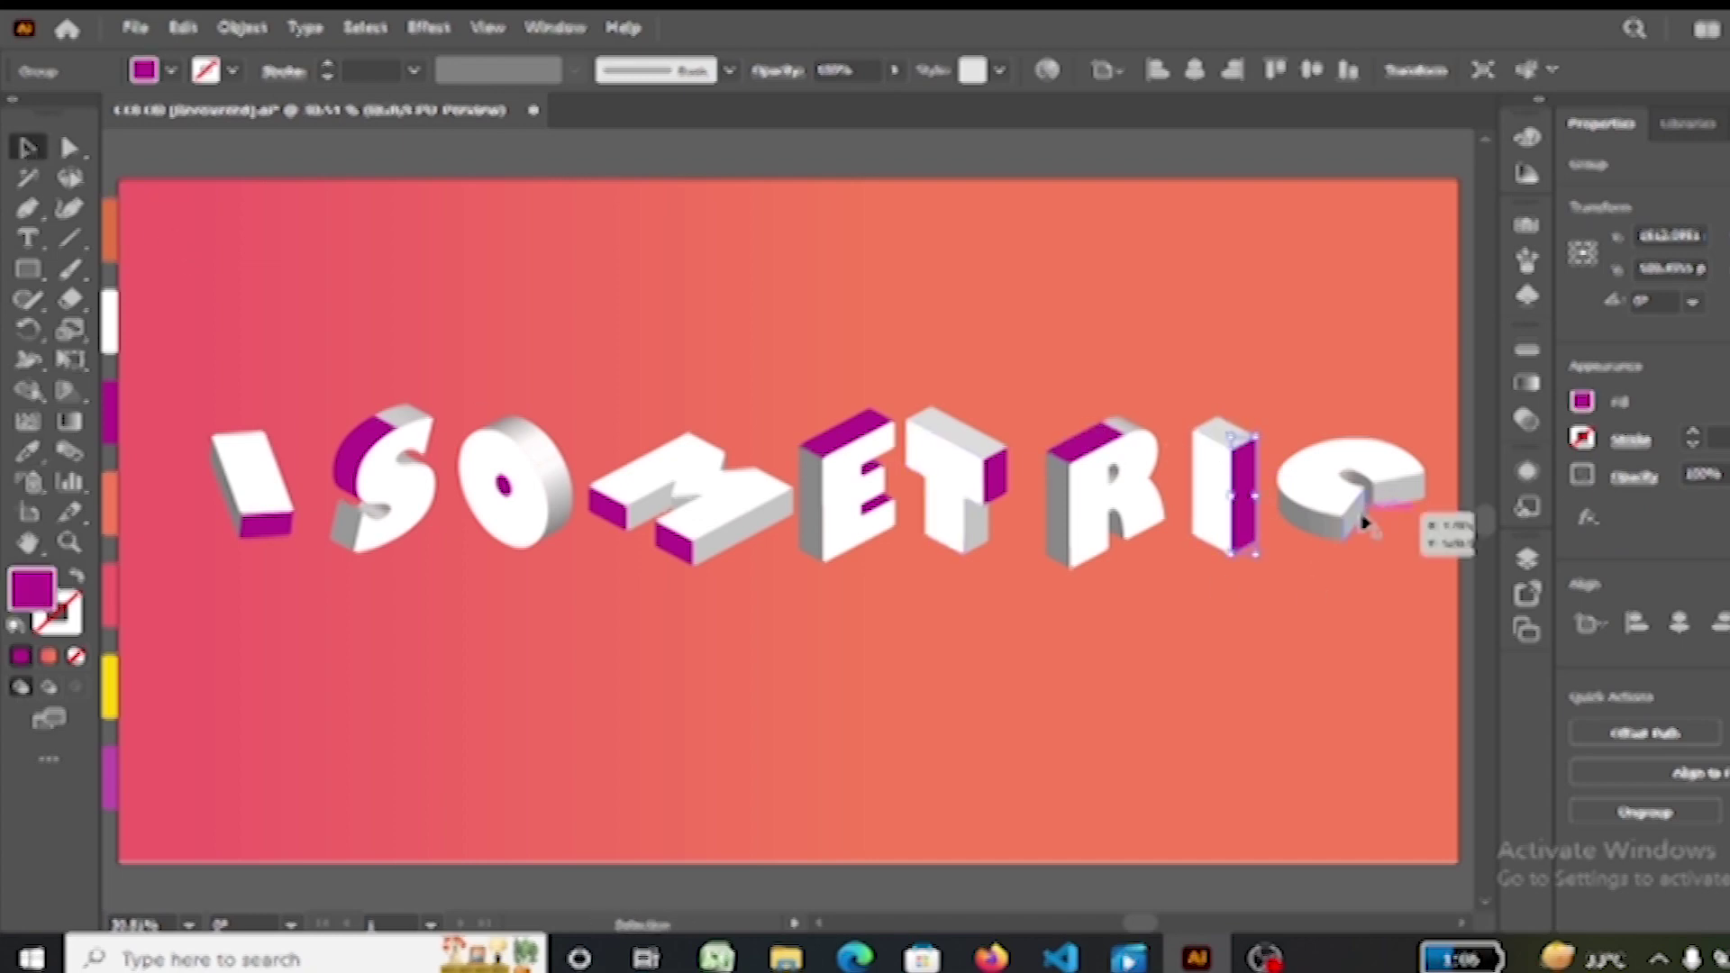
Step: Fill both grey faces of the C with magenta
left_click(1363, 523)
left_click(1395, 505, "shift")
key("i")
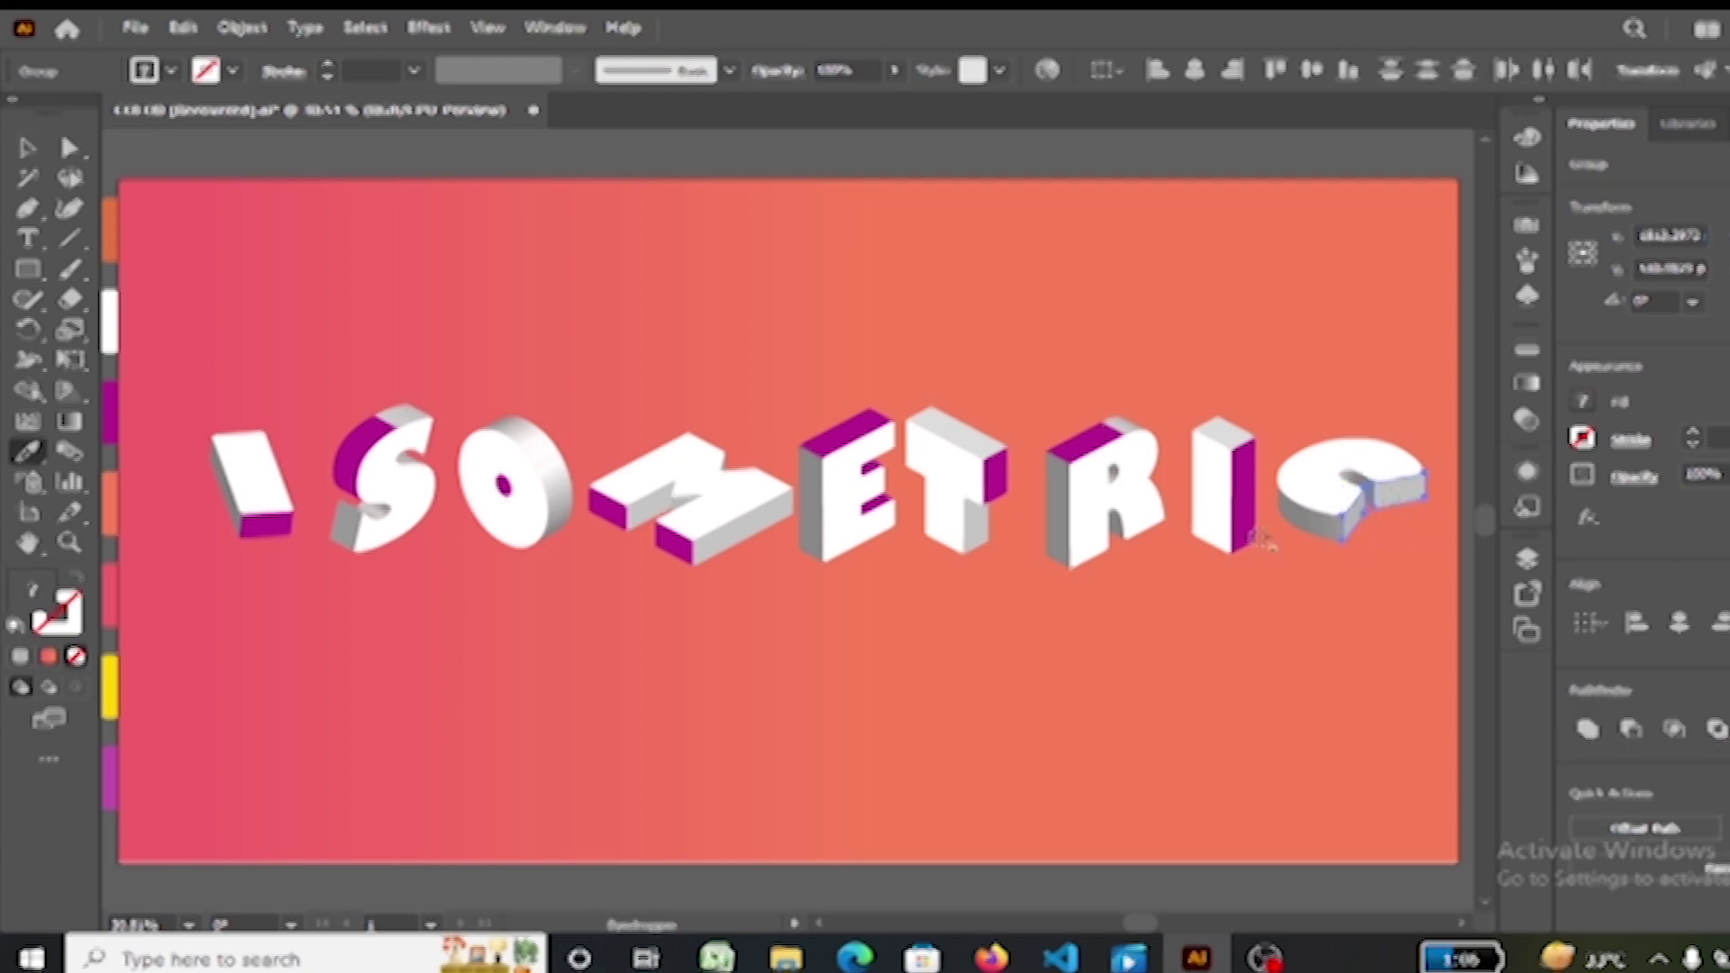
left_click(1246, 532)
key("v")
Step: Make the S's lower grey piece magenta, then select the O's top grey piece
left_click(225, 695)
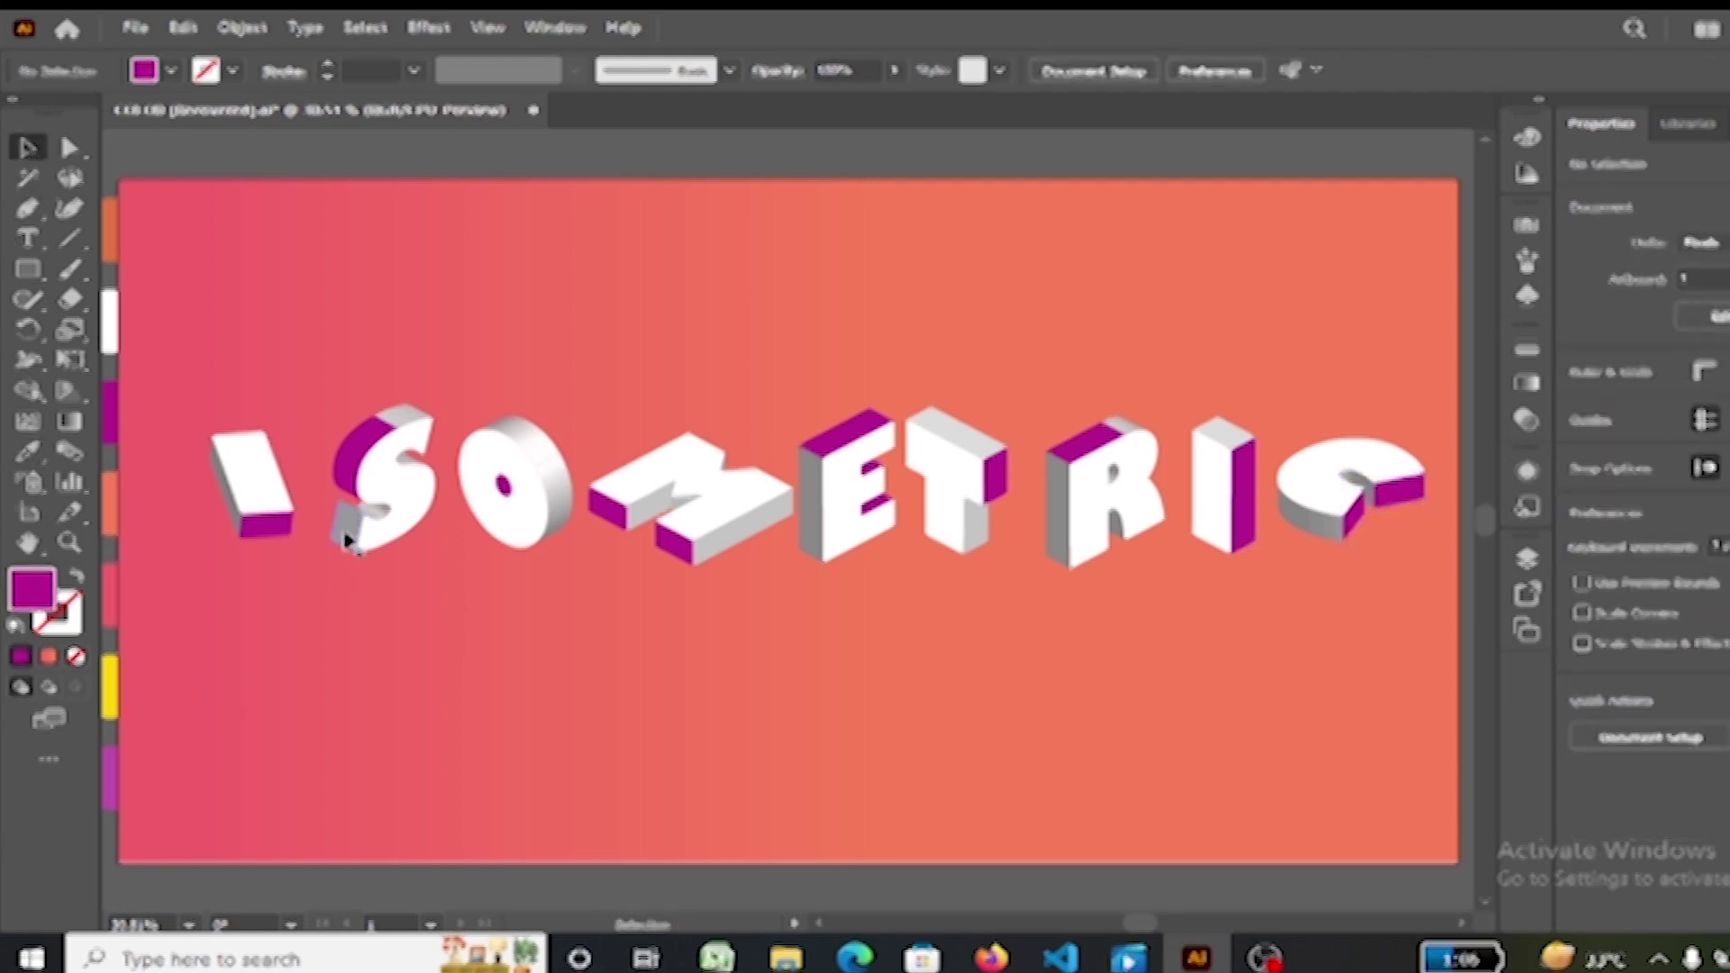
left_click(347, 539)
key("i")
left_click(348, 467)
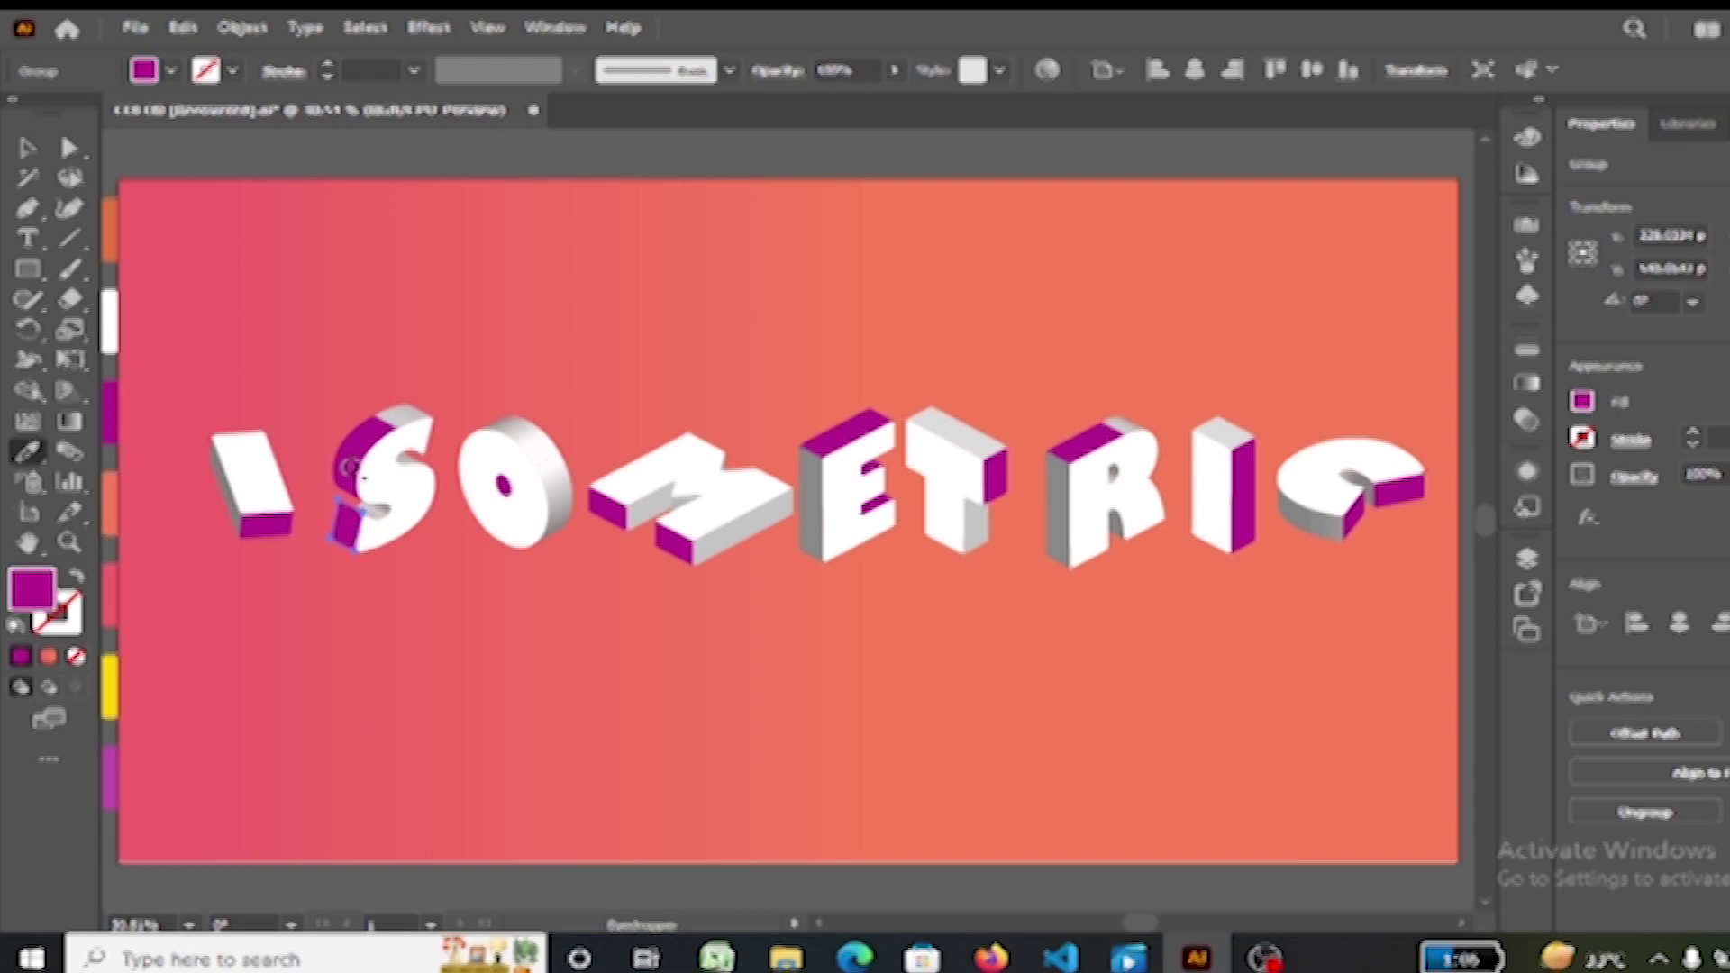
left_click(27, 149)
left_click(394, 308)
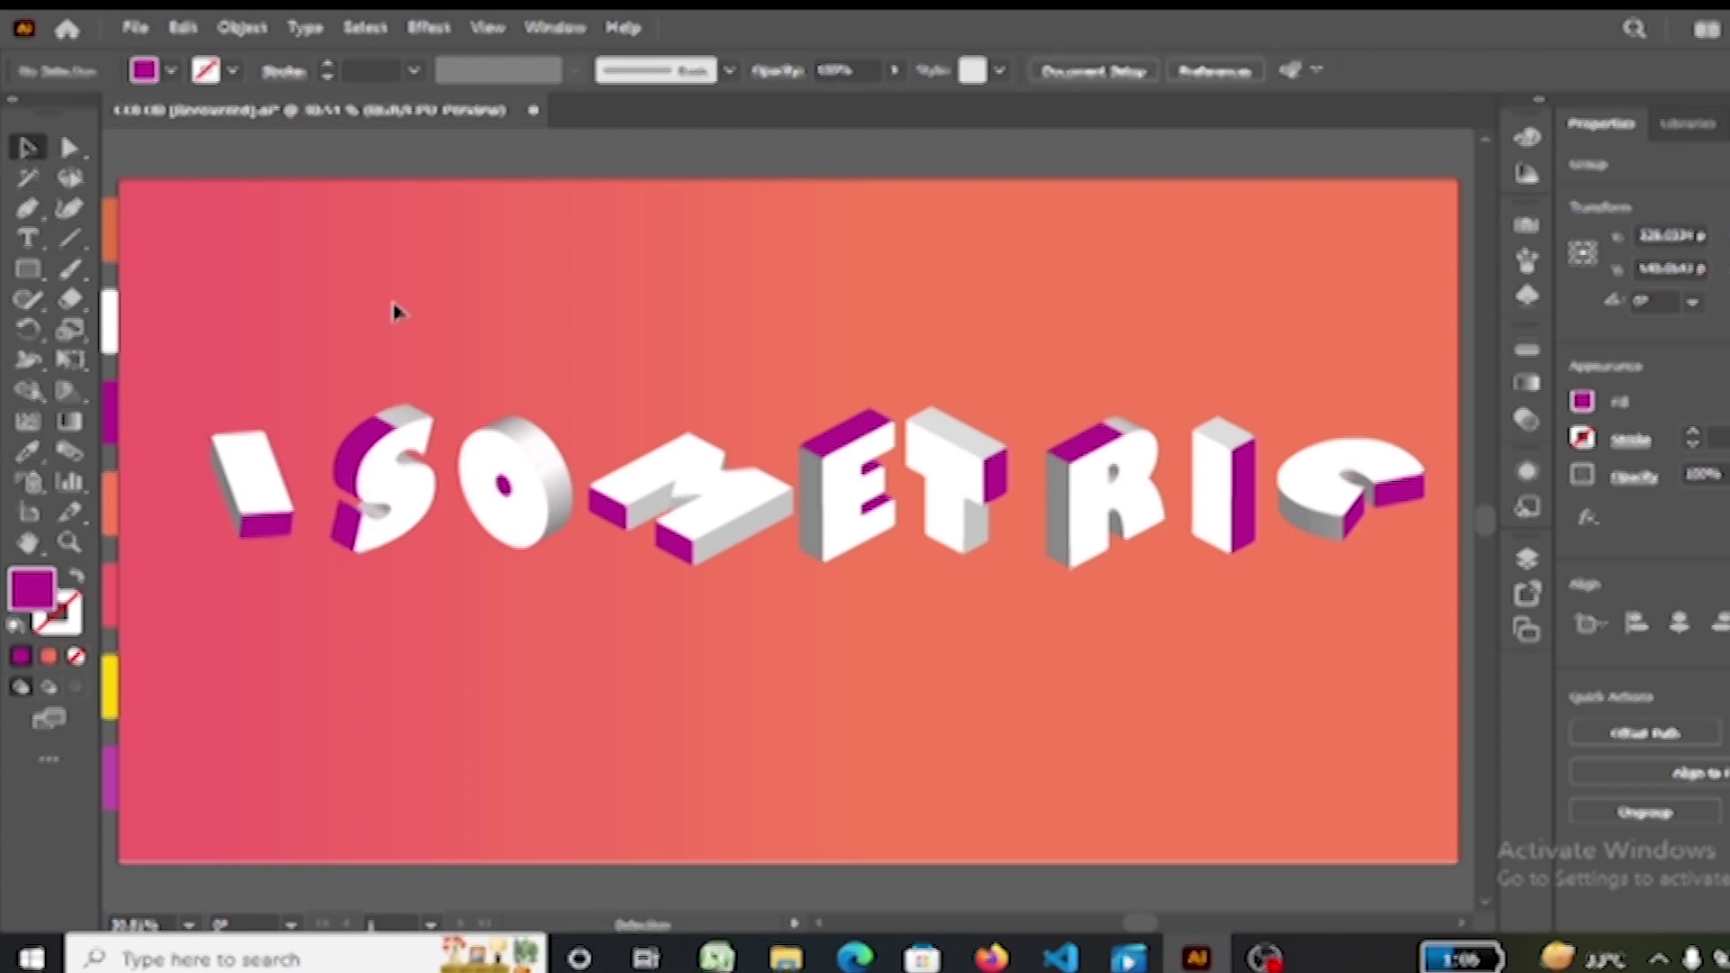
left_click(546, 463)
left_click_drag(1155, 928, 1149, 929)
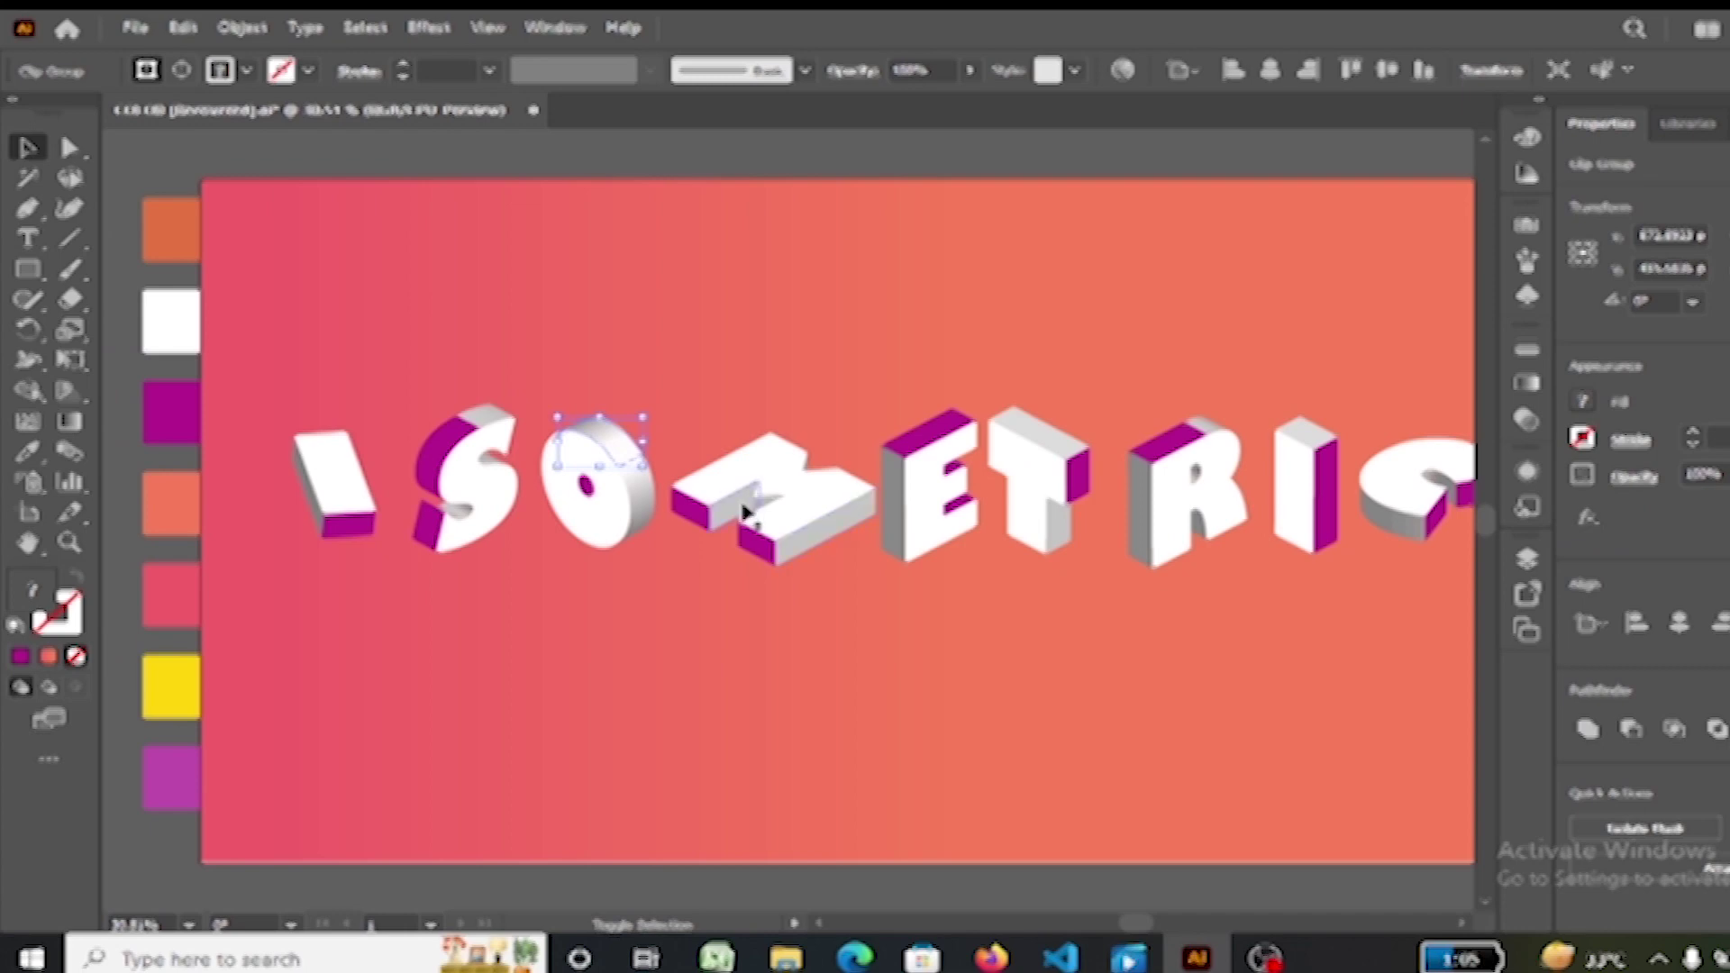
Step: Add the grey faces of the E, T, R, I and C to the selection and sample yellow onto them
left_click(1064, 541, "shift")
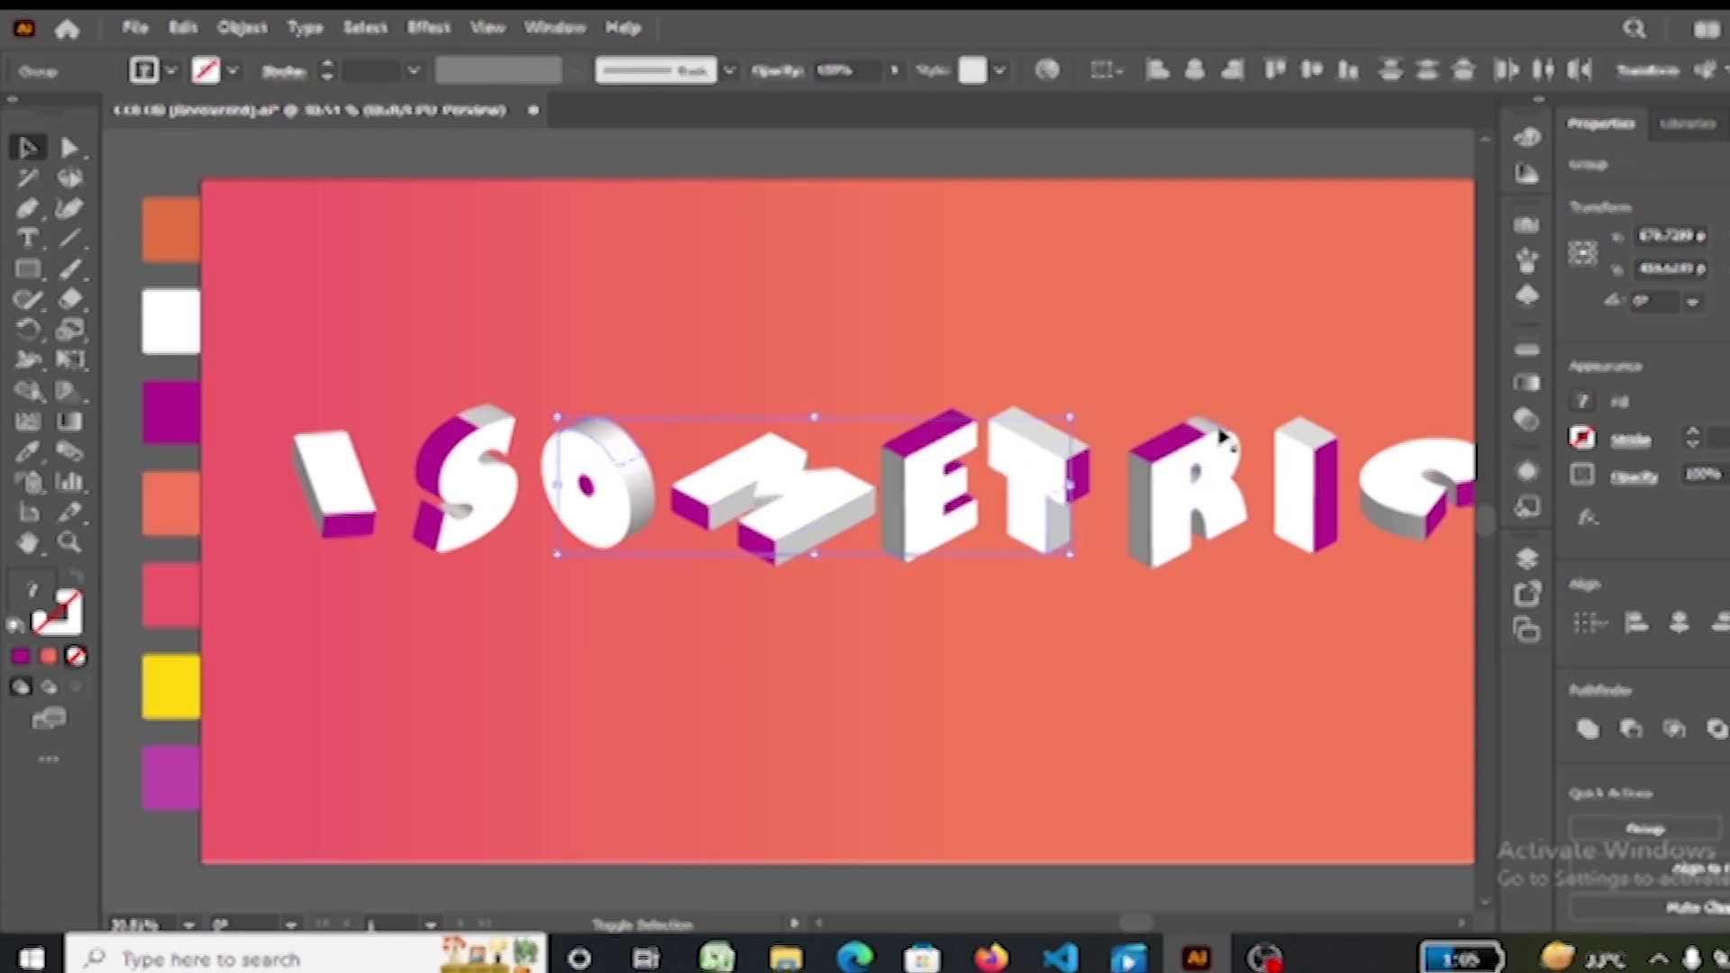
left_click(1218, 437, "shift")
left_click(1316, 424, "shift")
left_click(1442, 486, "shift")
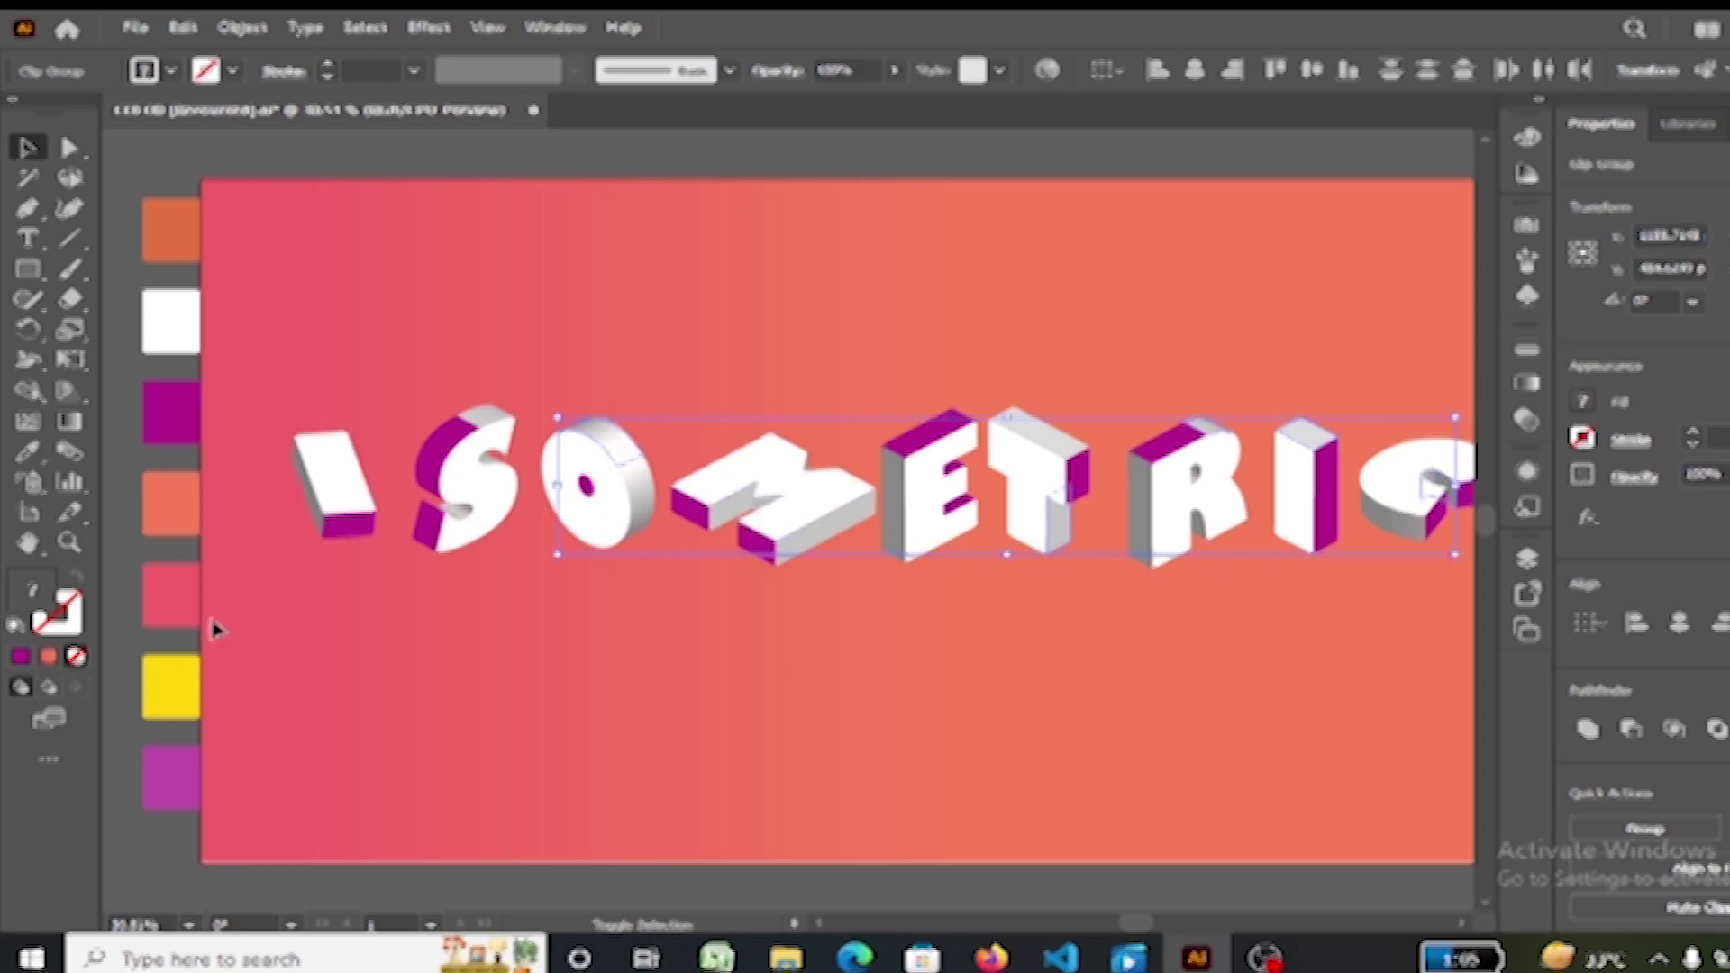
key("i")
left_click(174, 703)
left_click(34, 144)
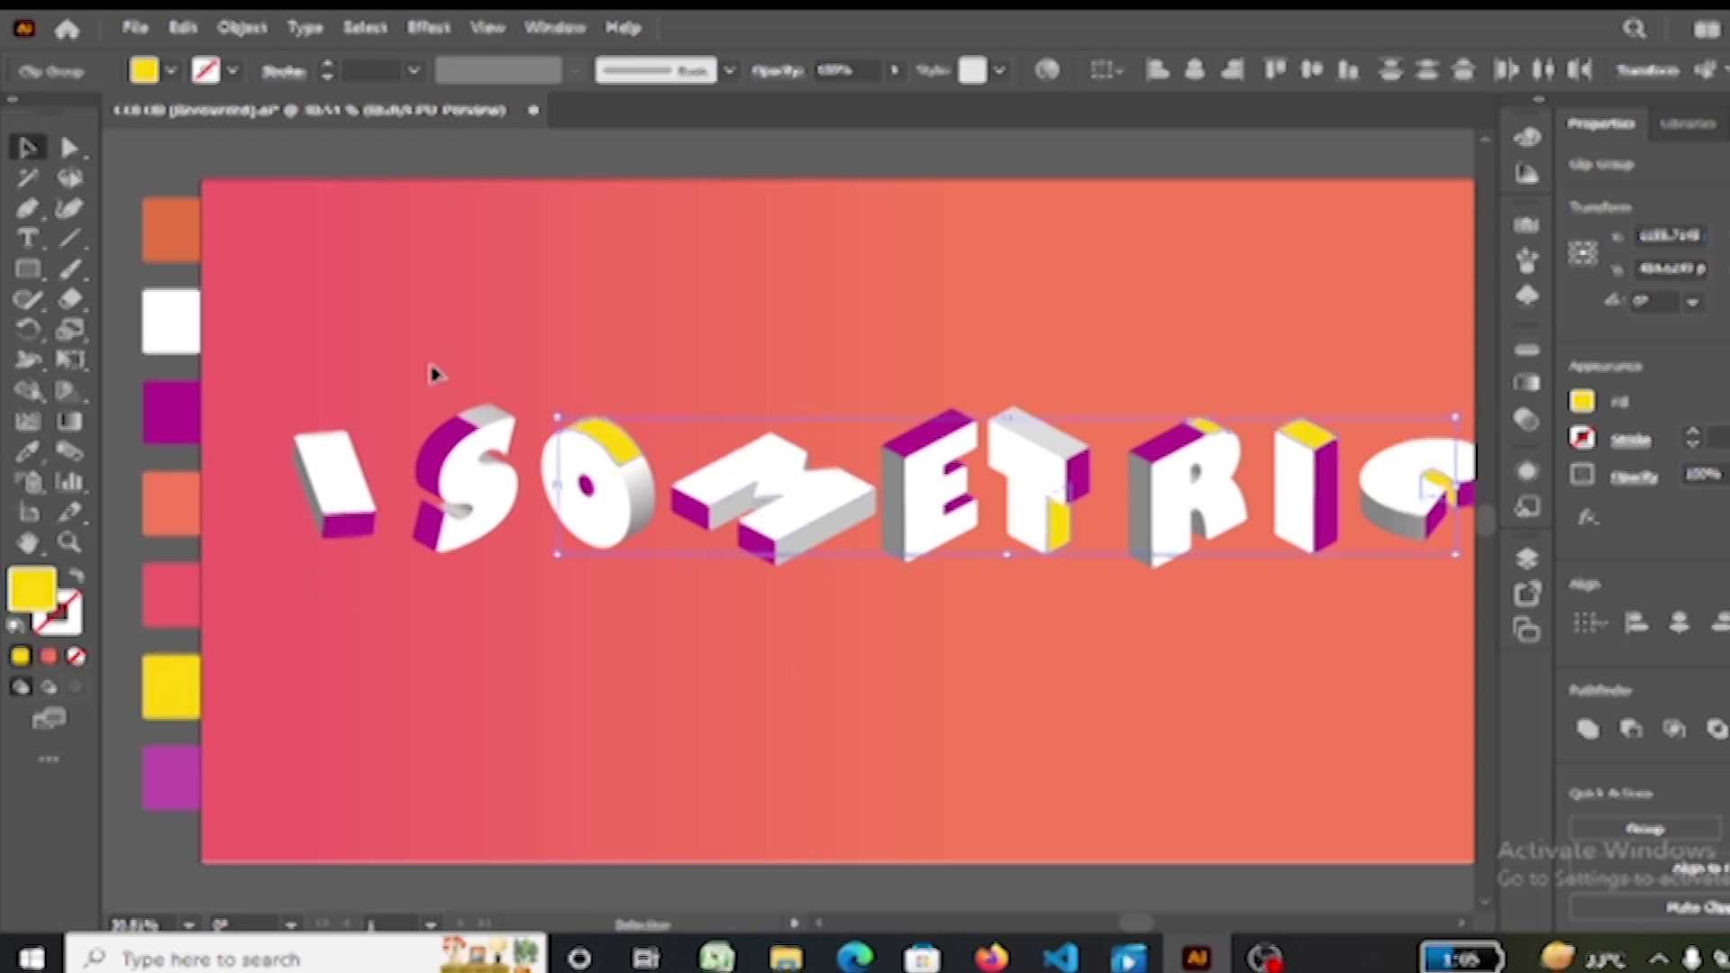
left_click(437, 375)
Step: Select the S, I and M letters, extending the selection through the R
left_click(500, 425)
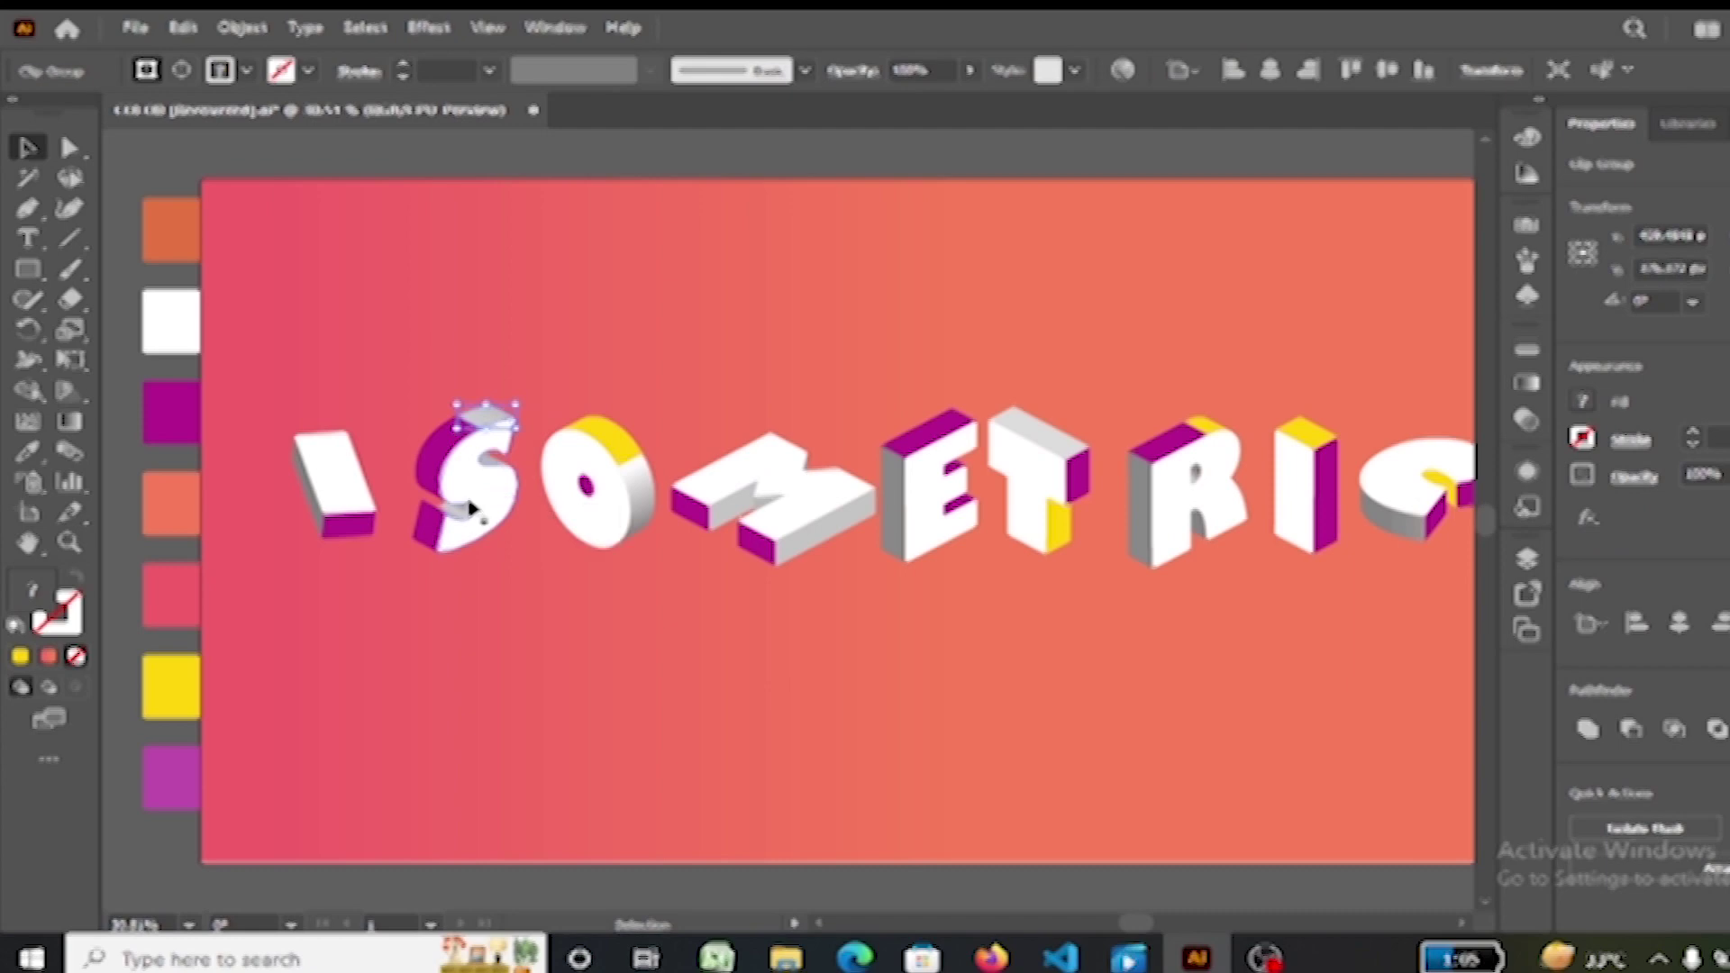
left_click(311, 510, "shift")
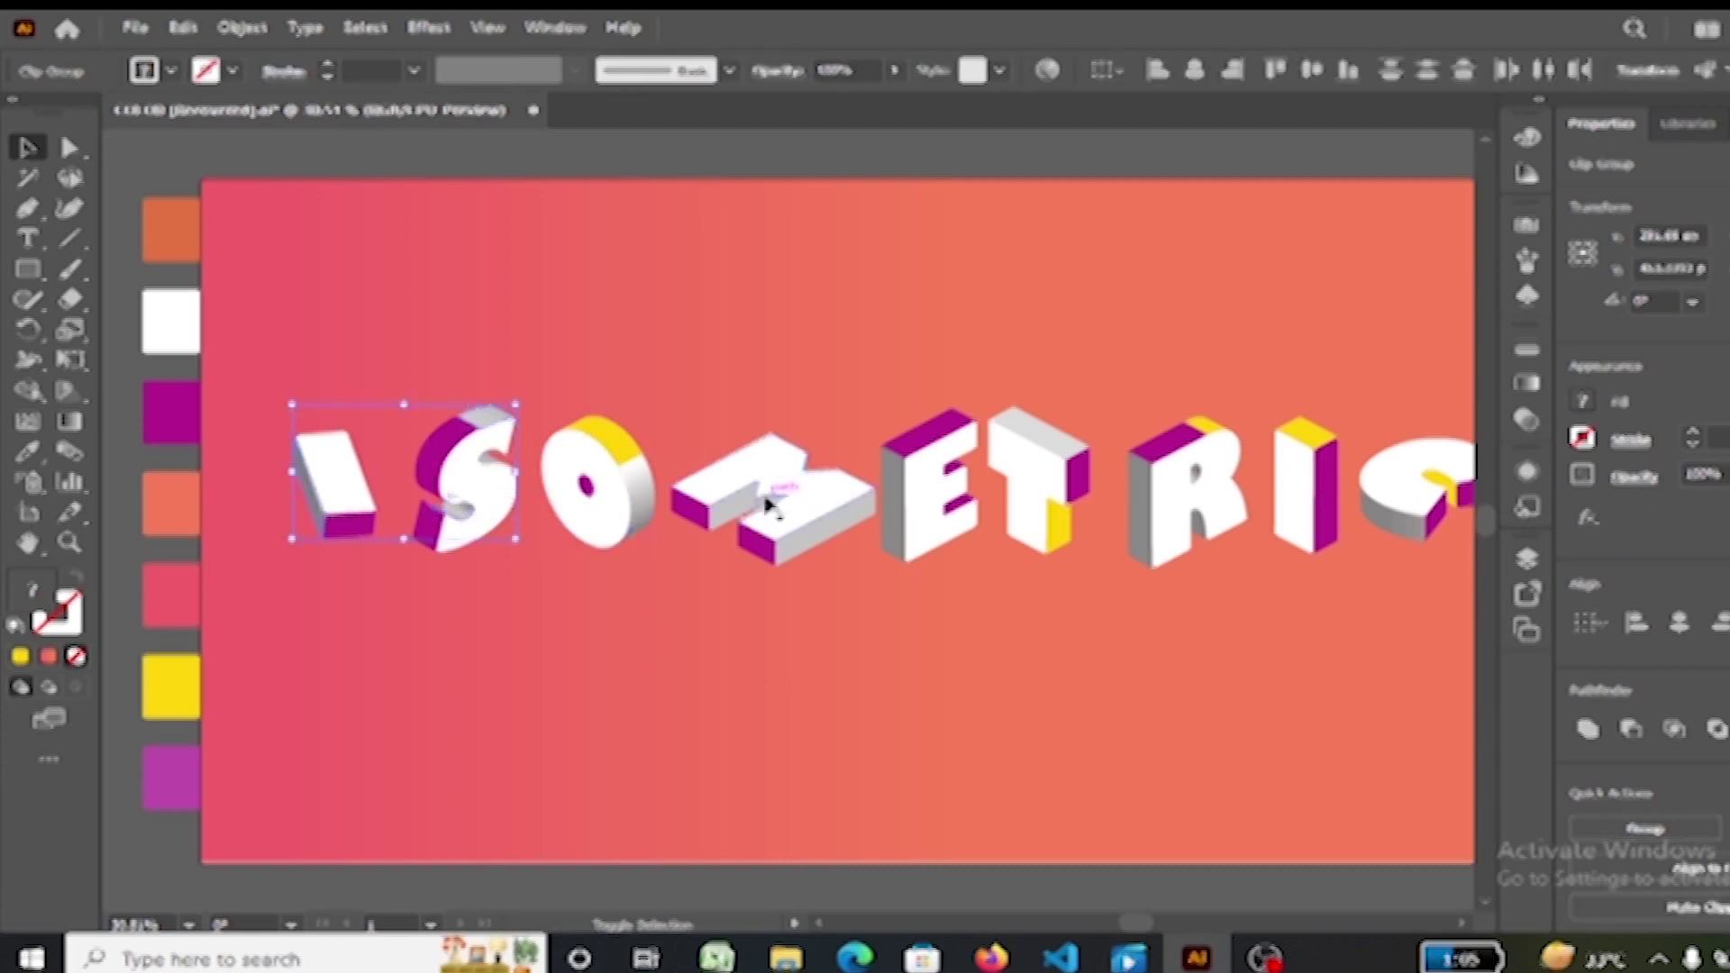
left_click(842, 539, "shift")
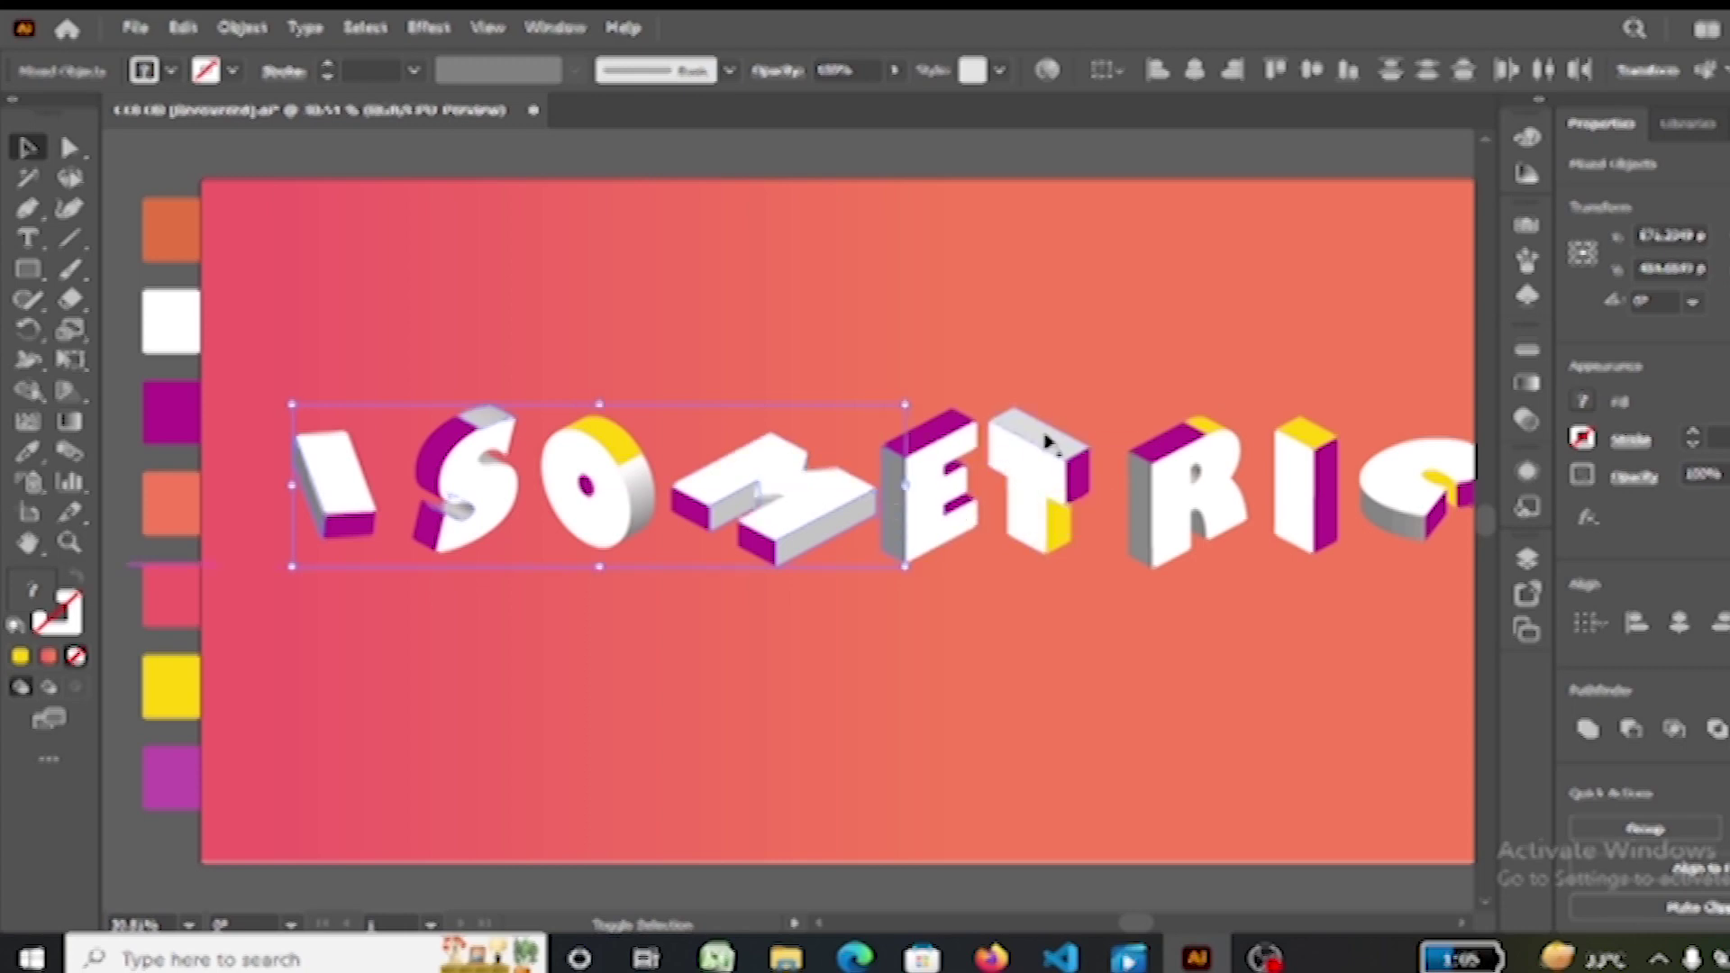
left_click(1198, 486, "shift")
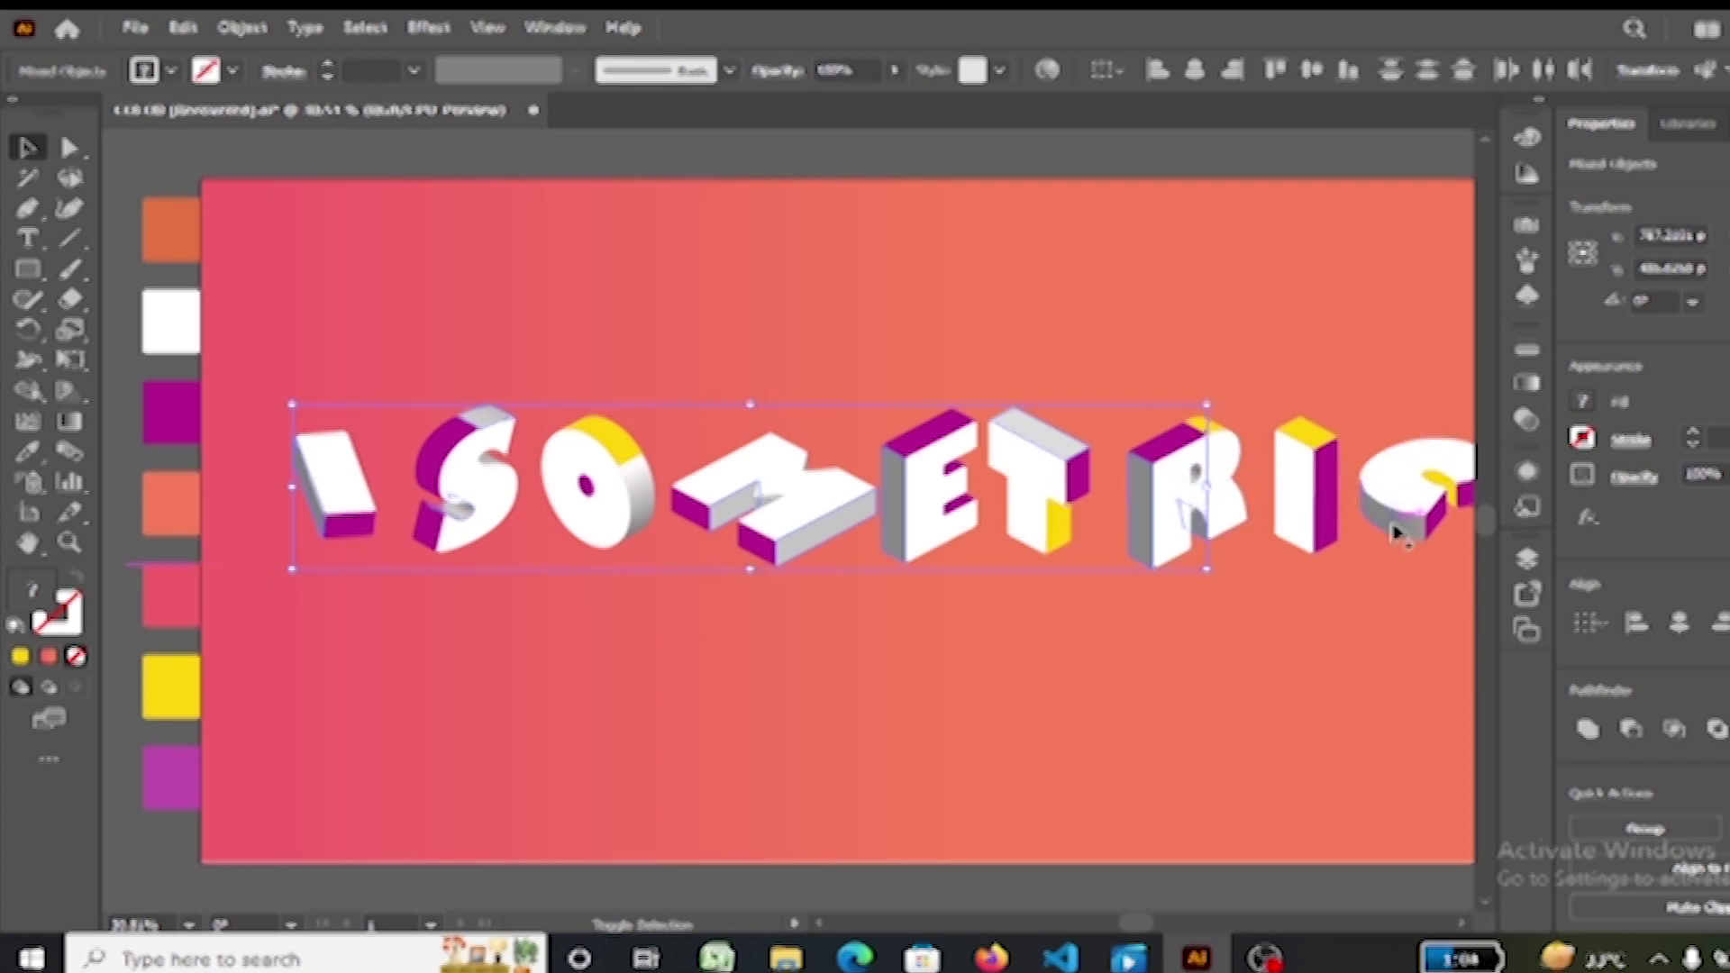
key("shift+m")
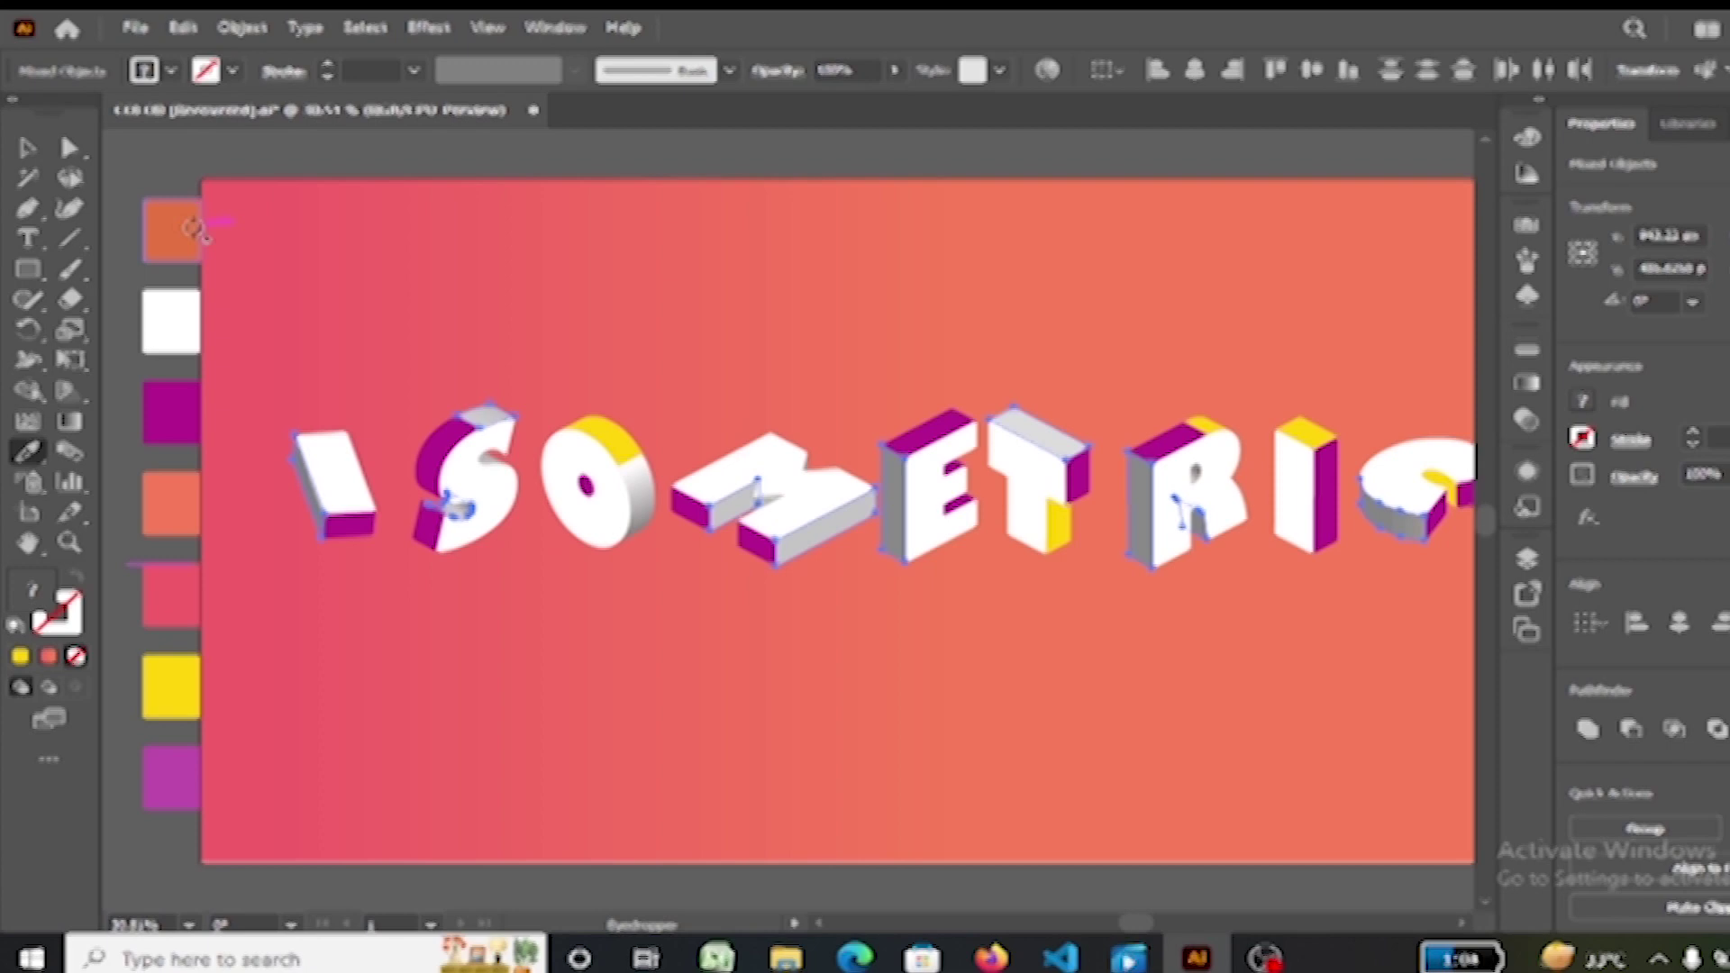
Step: Fill the grey letter faces orange, then bring the S and O into view at 150%
left_click(194, 230)
left_click(27, 147)
left_click(475, 160)
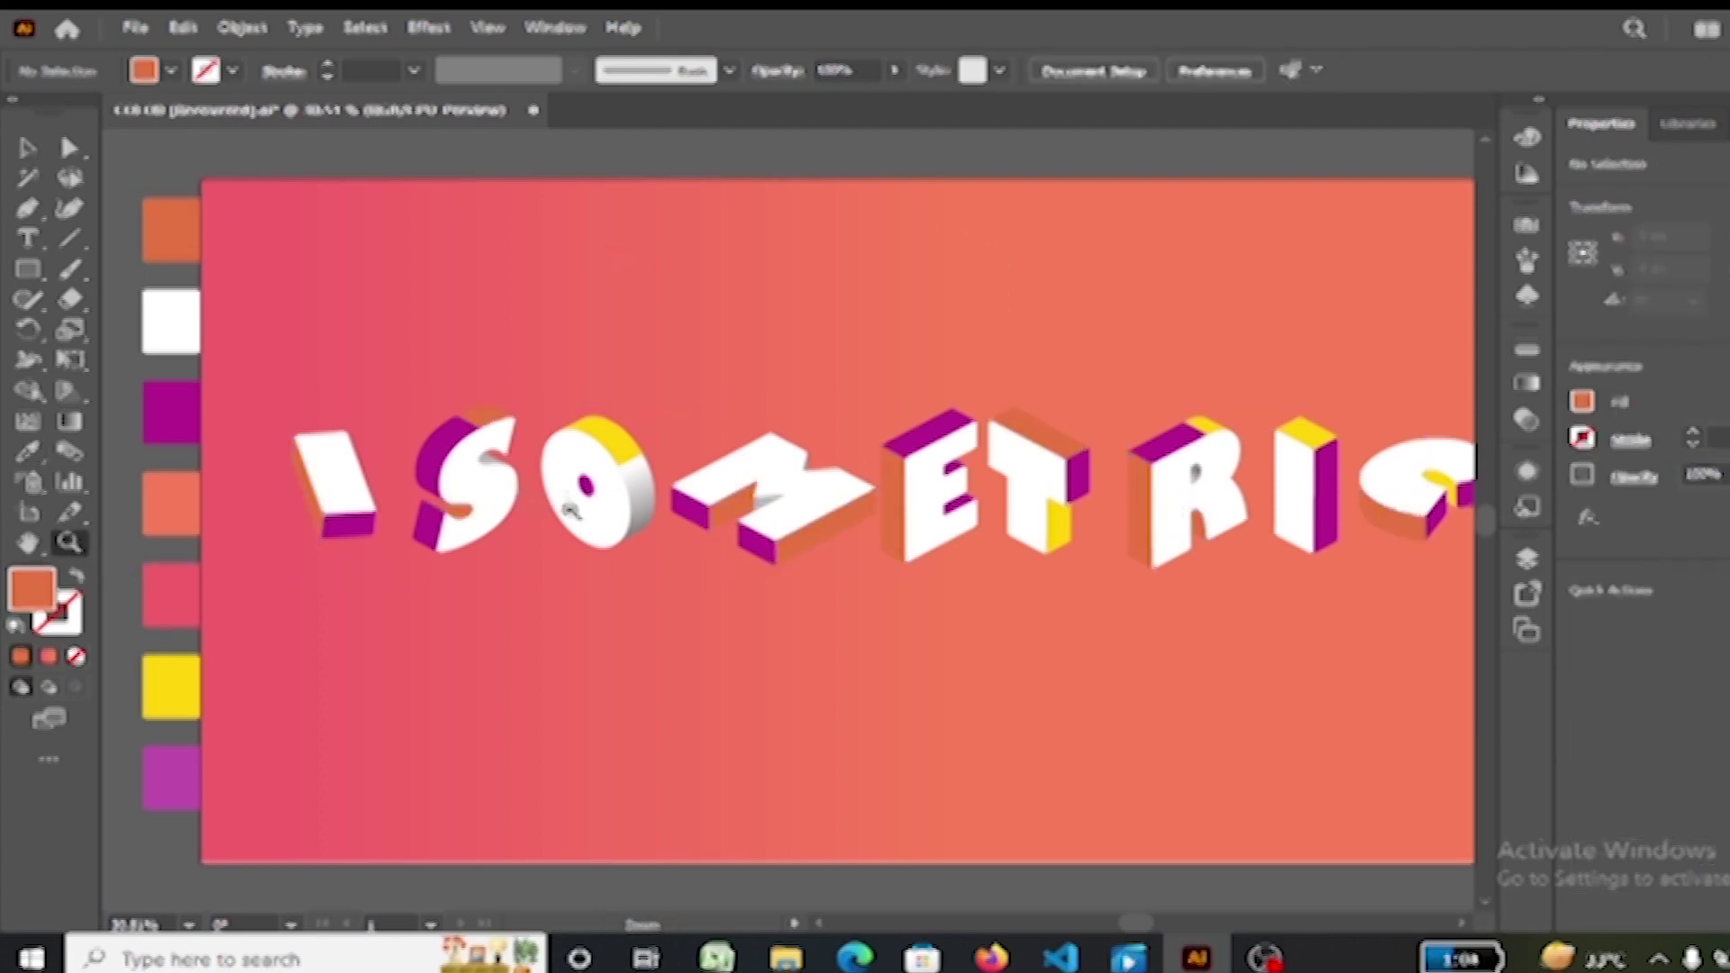
left_click(572, 509)
left_click(692, 715, "alt")
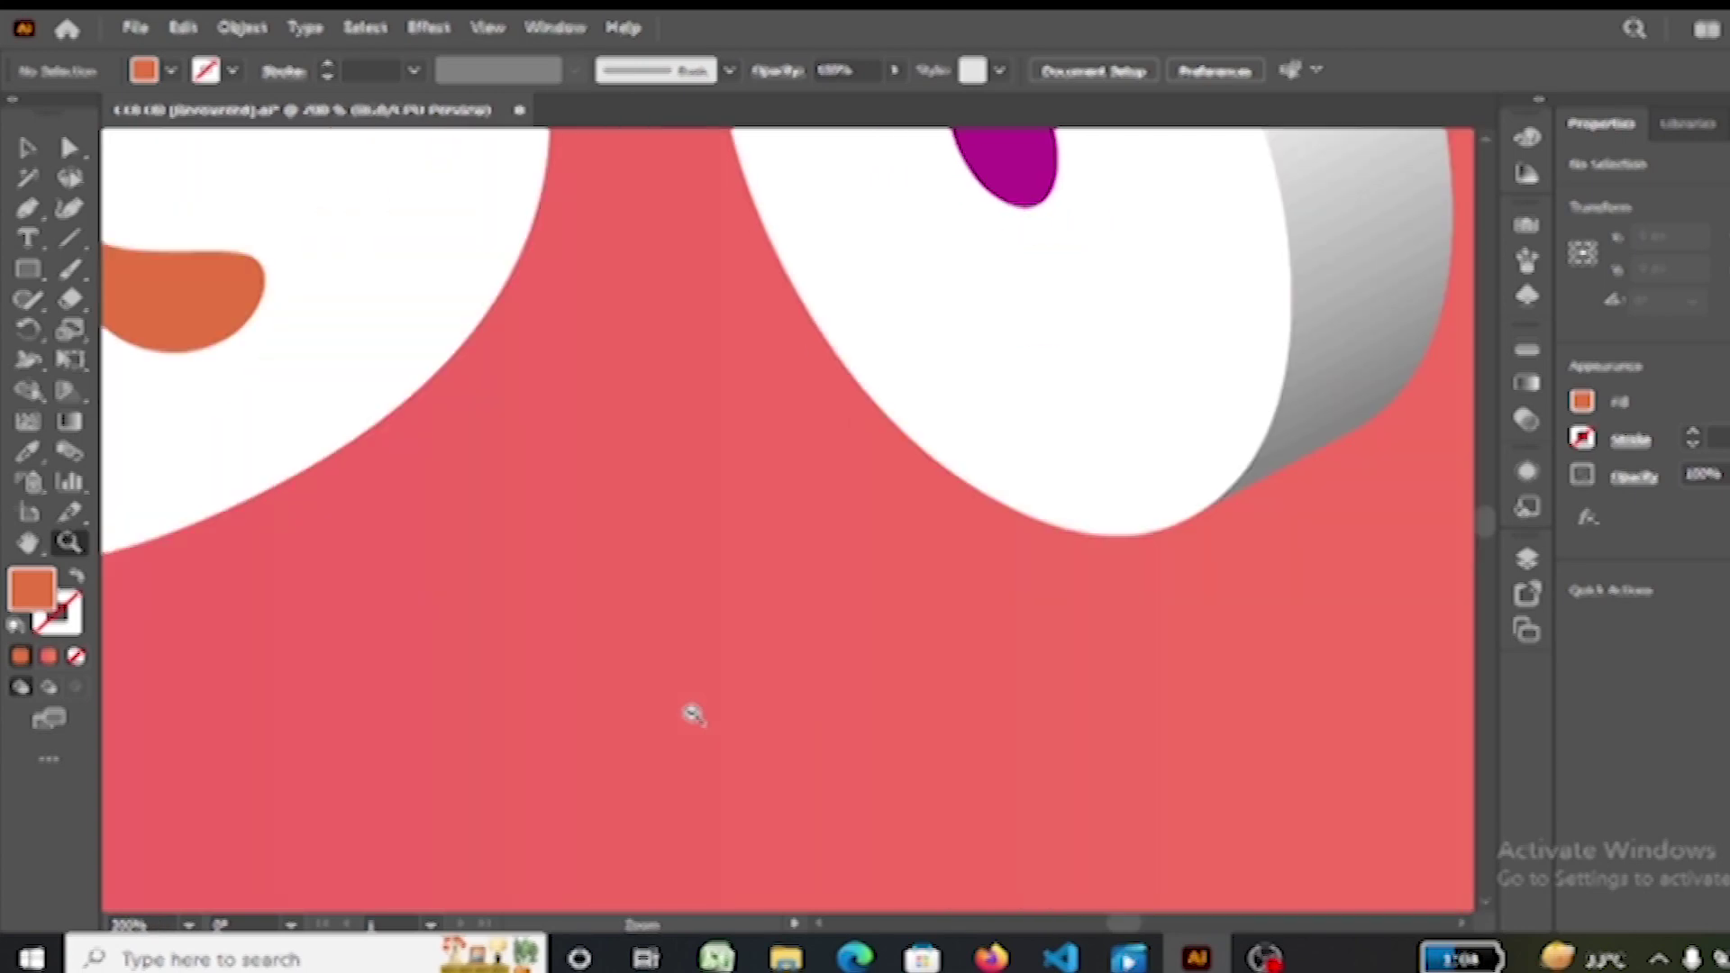
scroll(349, 590, "left", 3)
left_click(28, 542)
mouse_move(705, 329)
left_mouse_down()
mouse_move(580, 668)
mouse_move(603, 751)
left_mouse_up()
Step: Sample yellow onto the S's inner grey shape and its thin inner path
left_click(29, 148)
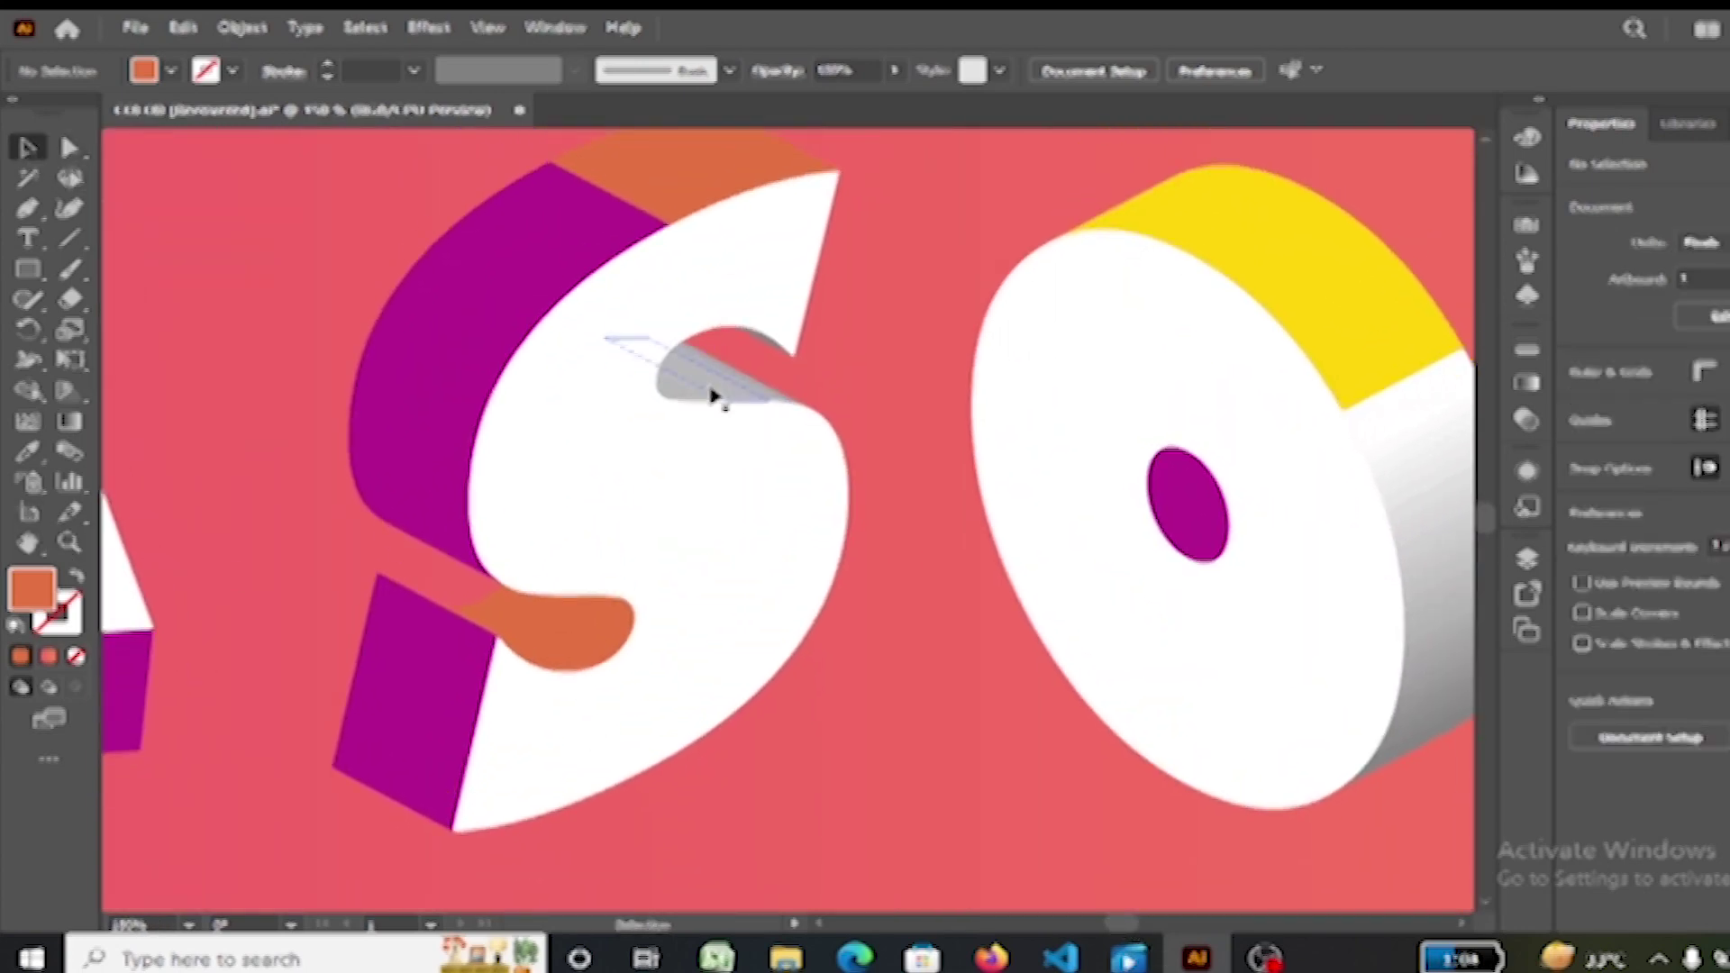
left_click(761, 365)
key("i")
left_click(1198, 238)
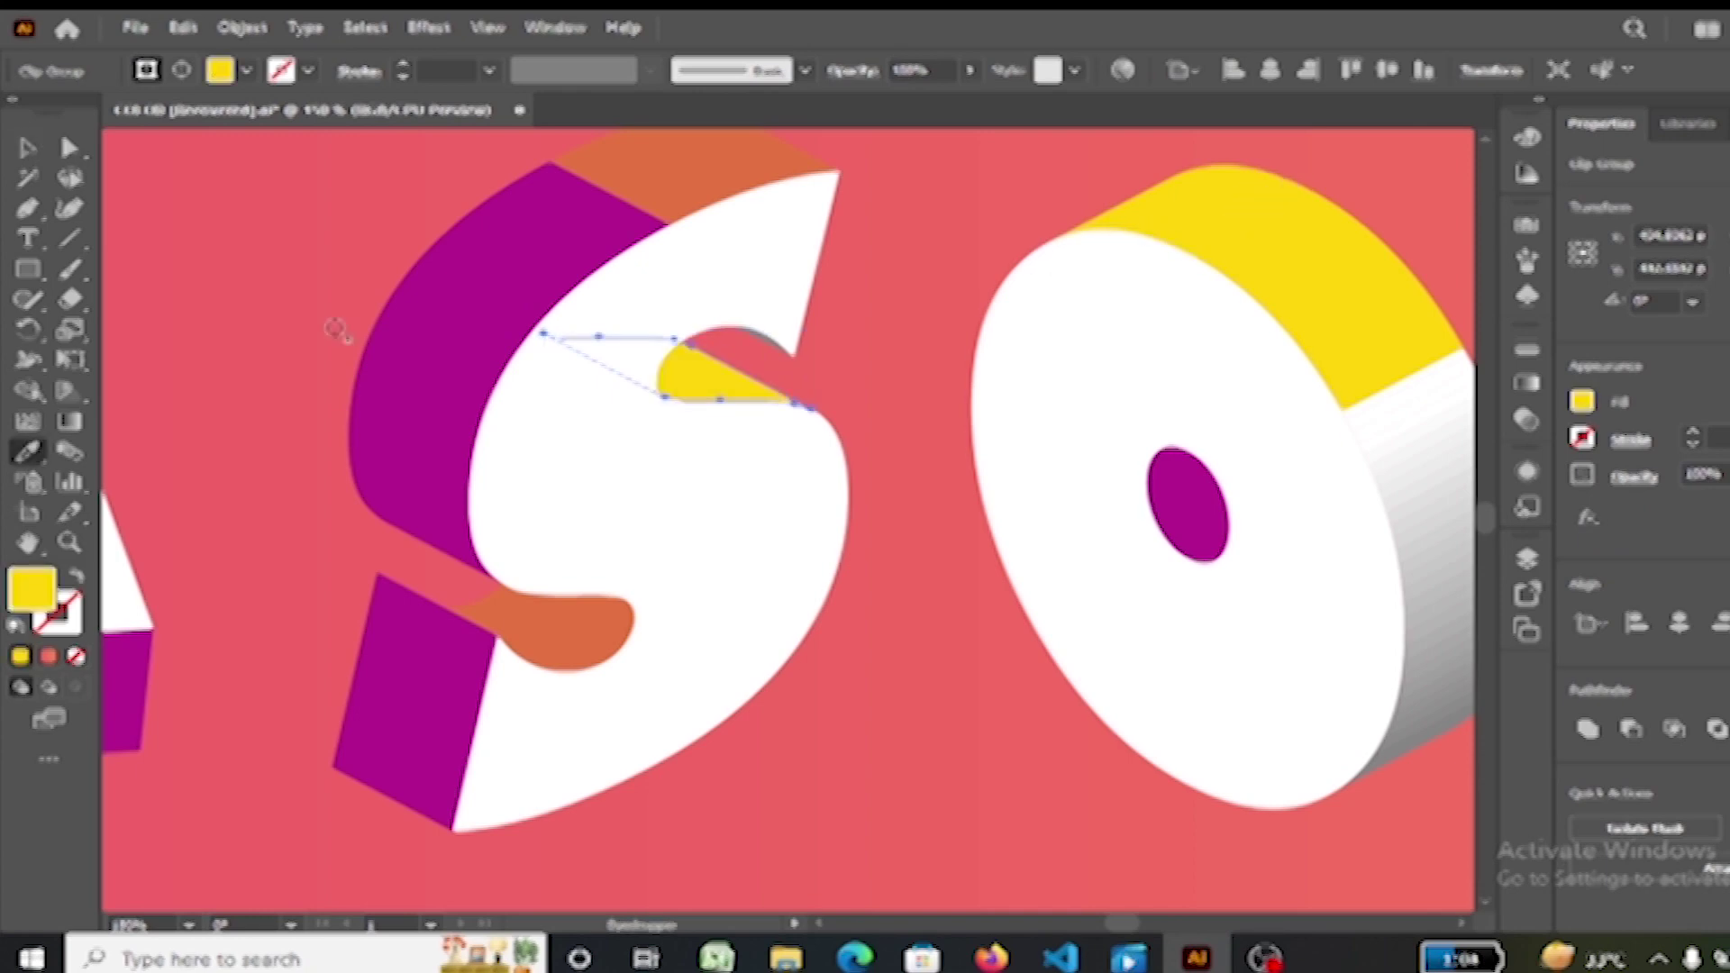
left_click(28, 149)
left_click(766, 341)
key("i")
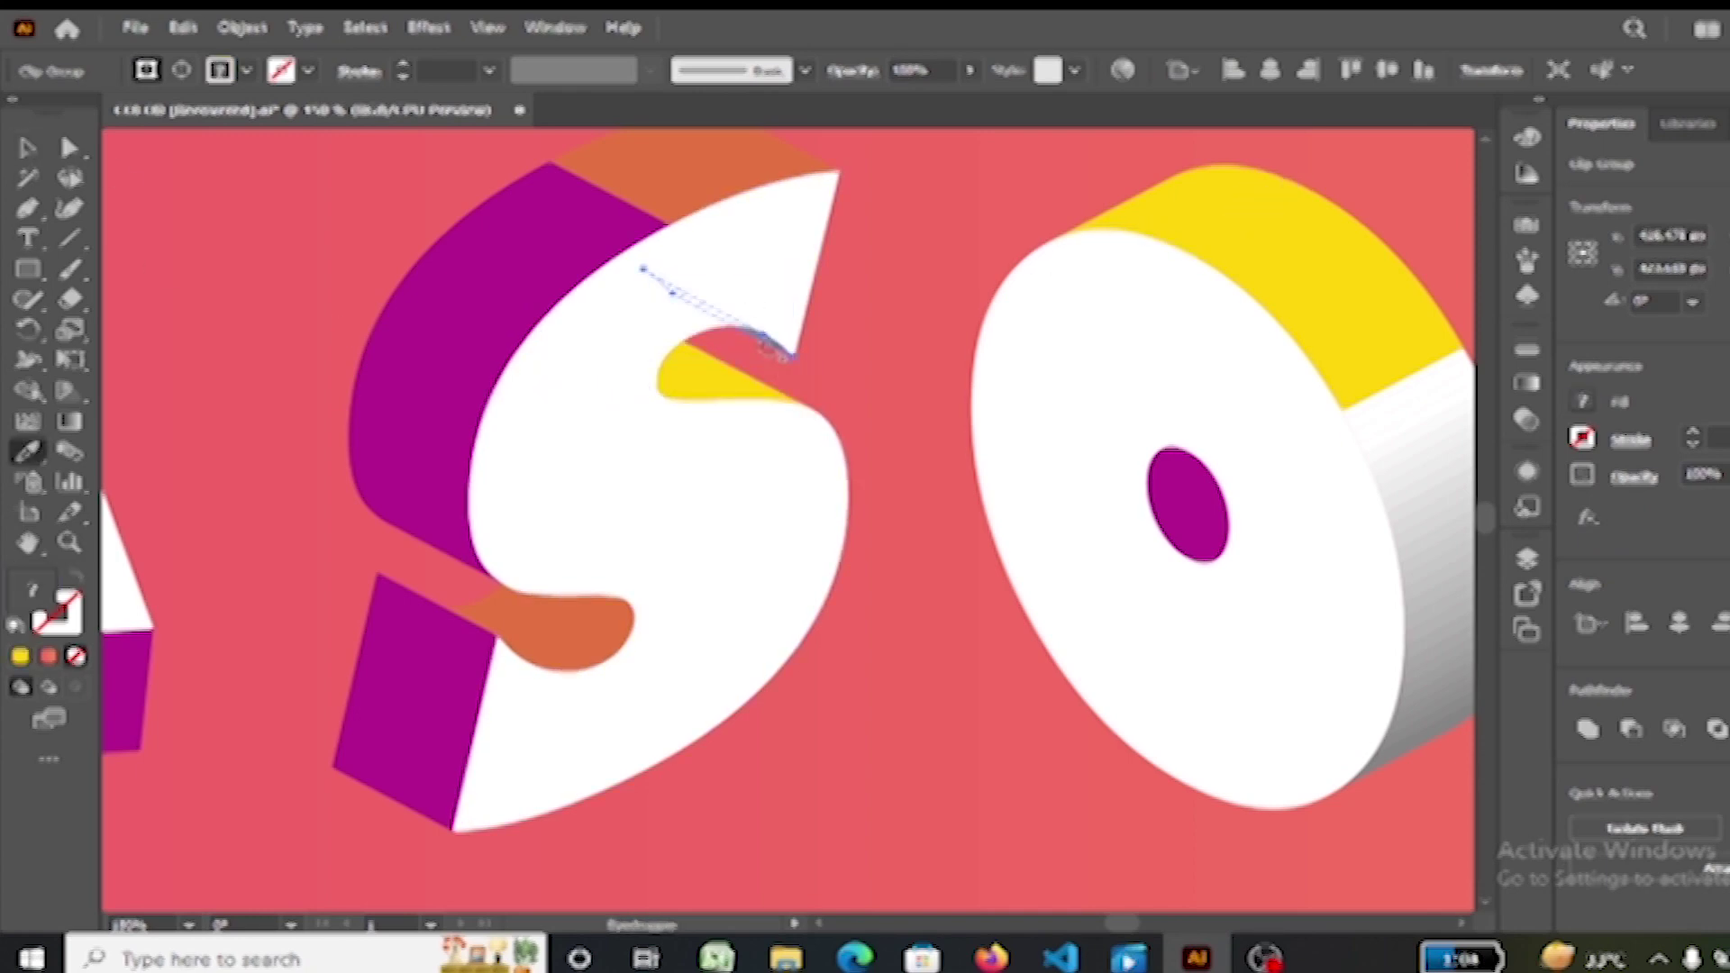
left_click(1294, 278)
scroll(1304, 714, "right", 5)
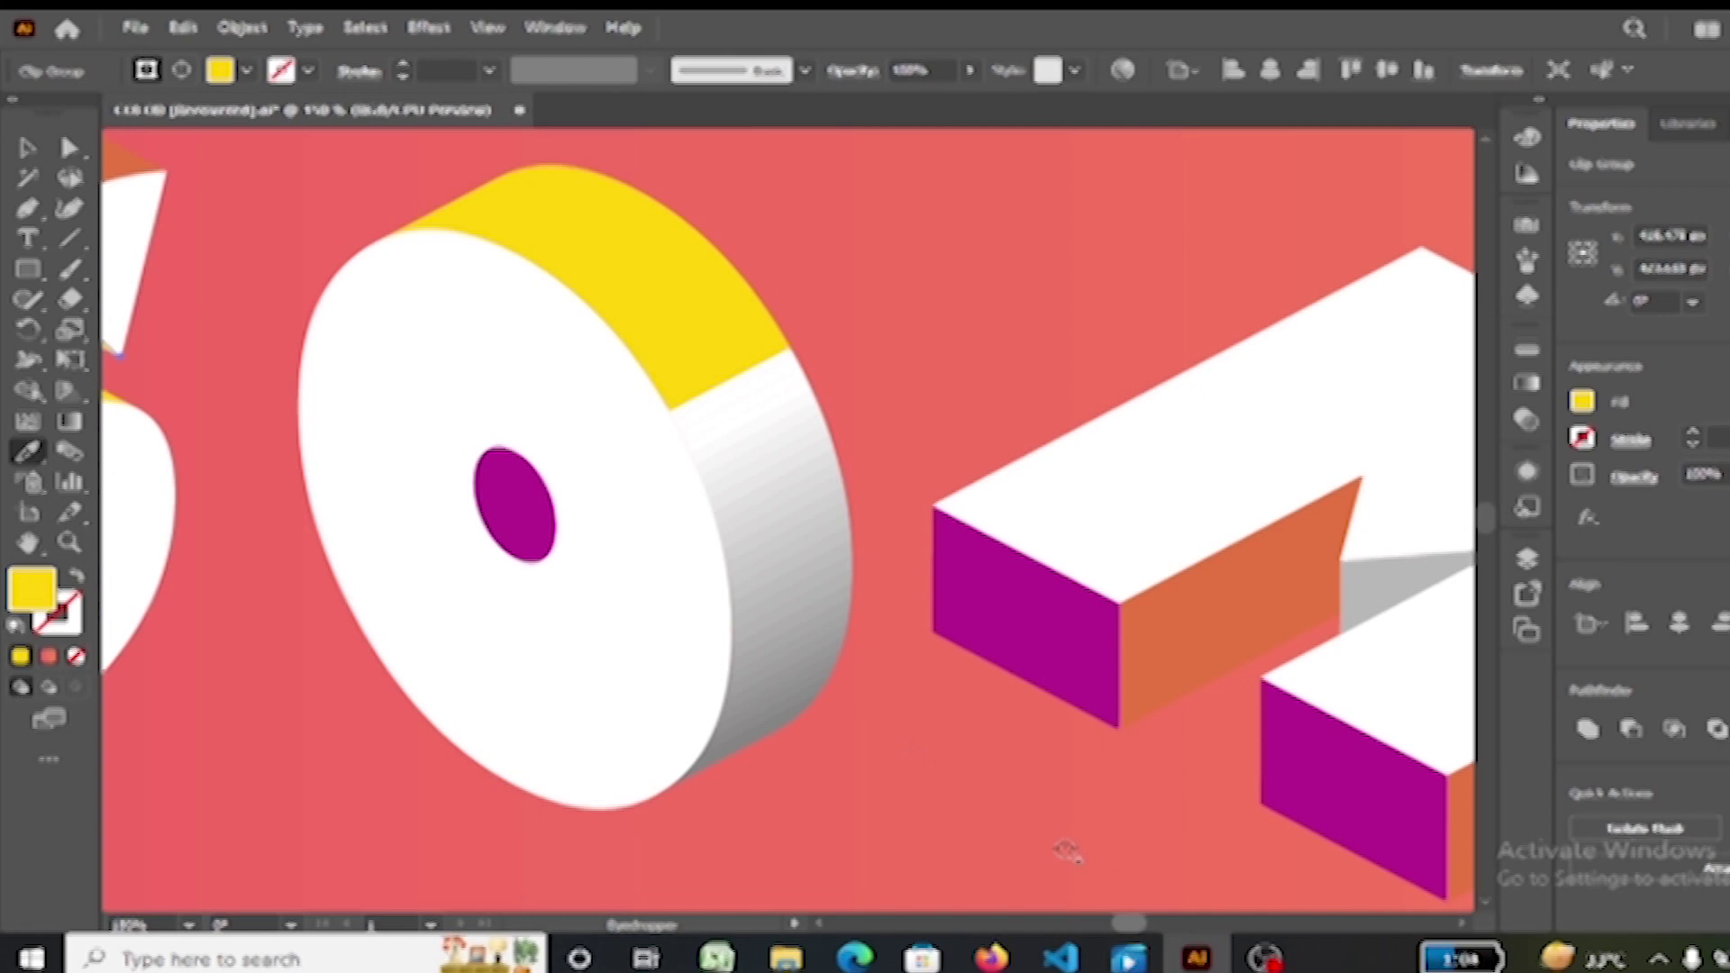
key("v")
Step: Give the O's grey side face the orange from the 4
left_click(786, 529)
key("i")
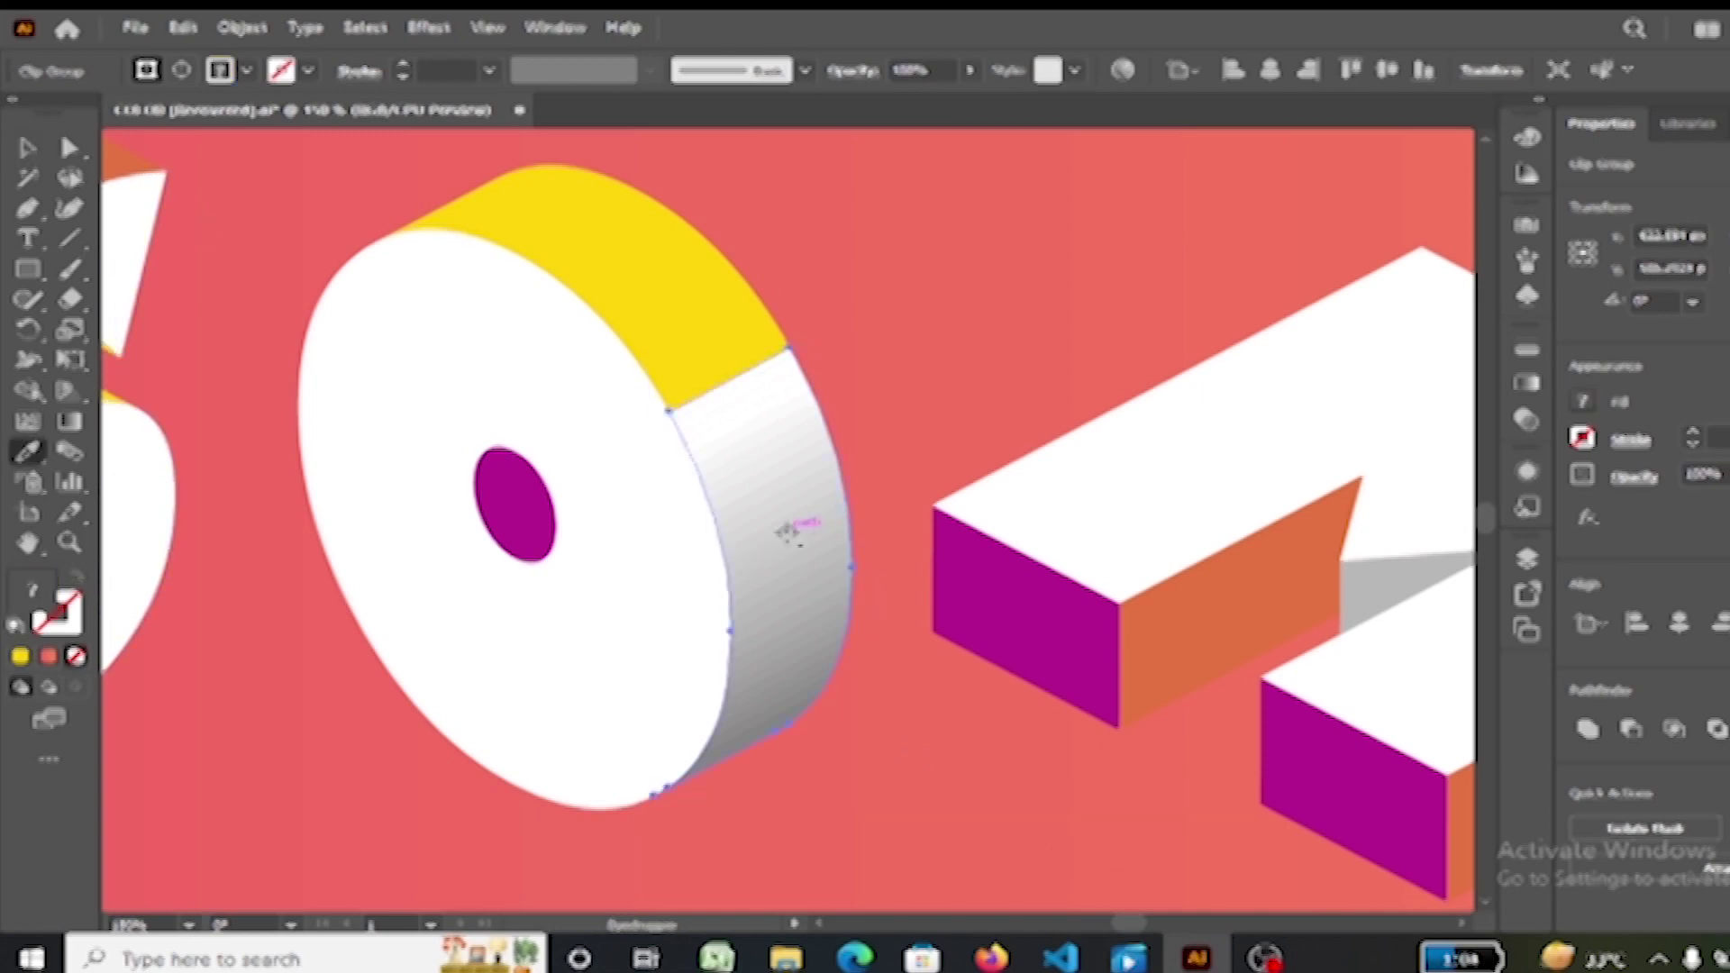
left_click(1253, 618)
scroll(1152, 910, "right", 3)
scroll(1151, 911, "right", 6)
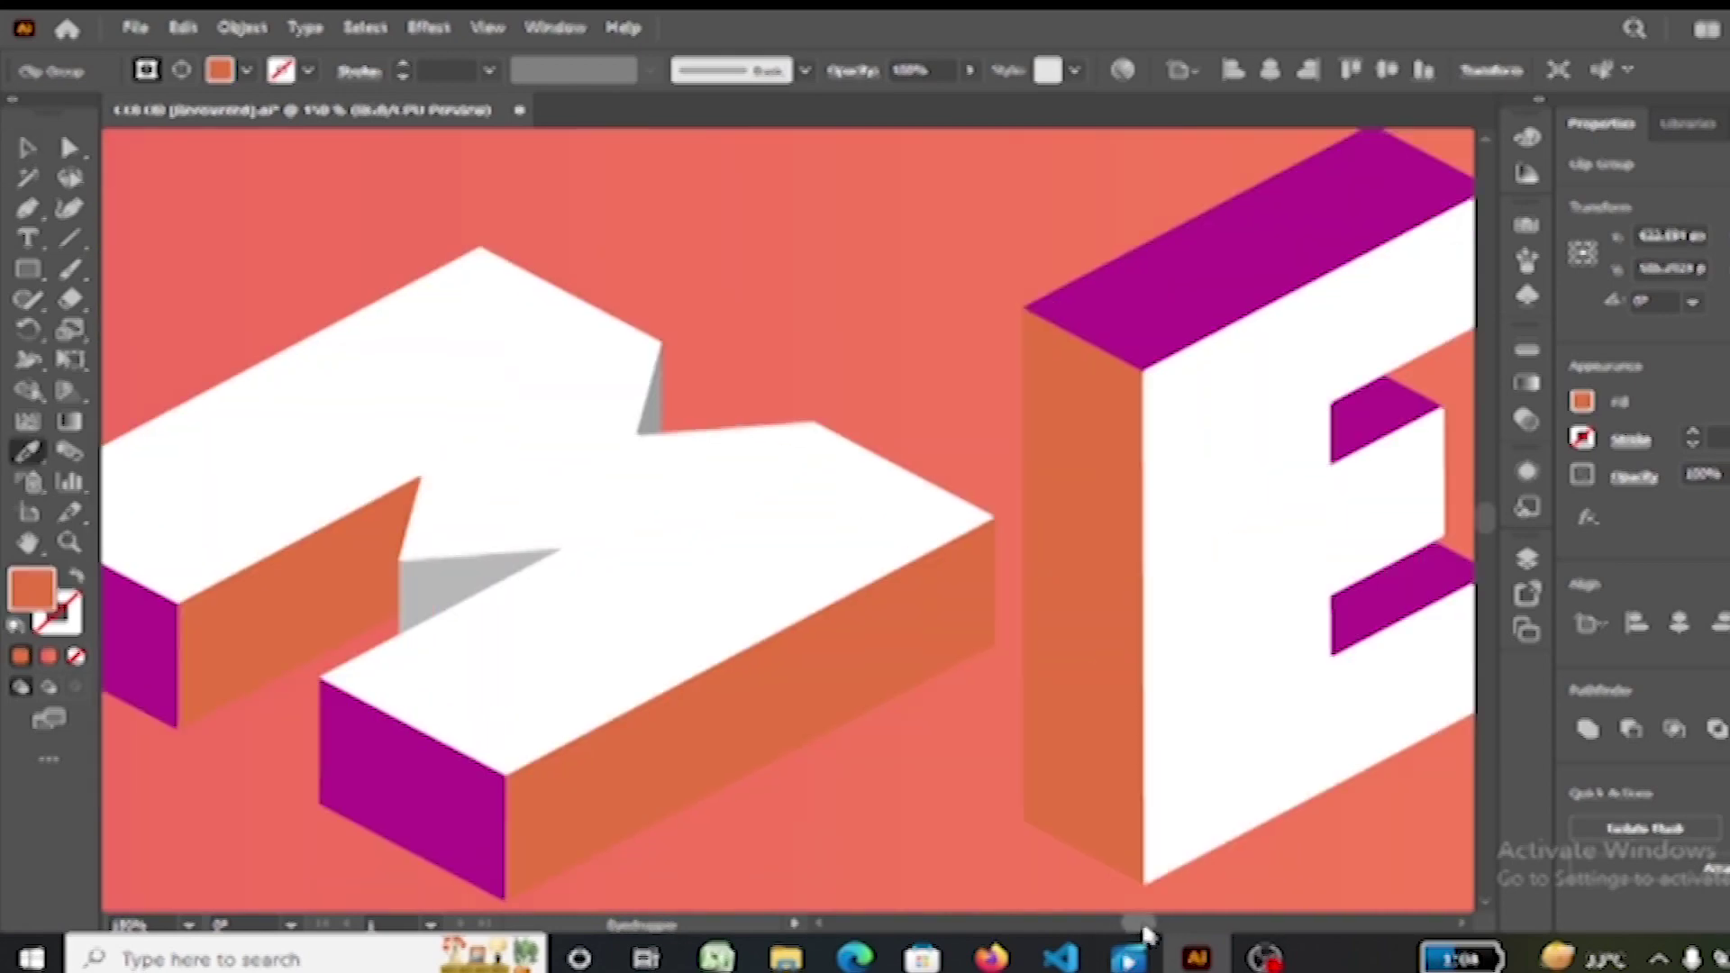
Step: Fill the M's grey inner triangle and upper sliver with yellow
key("v")
left_click(436, 571)
left_click(667, 396, "shift")
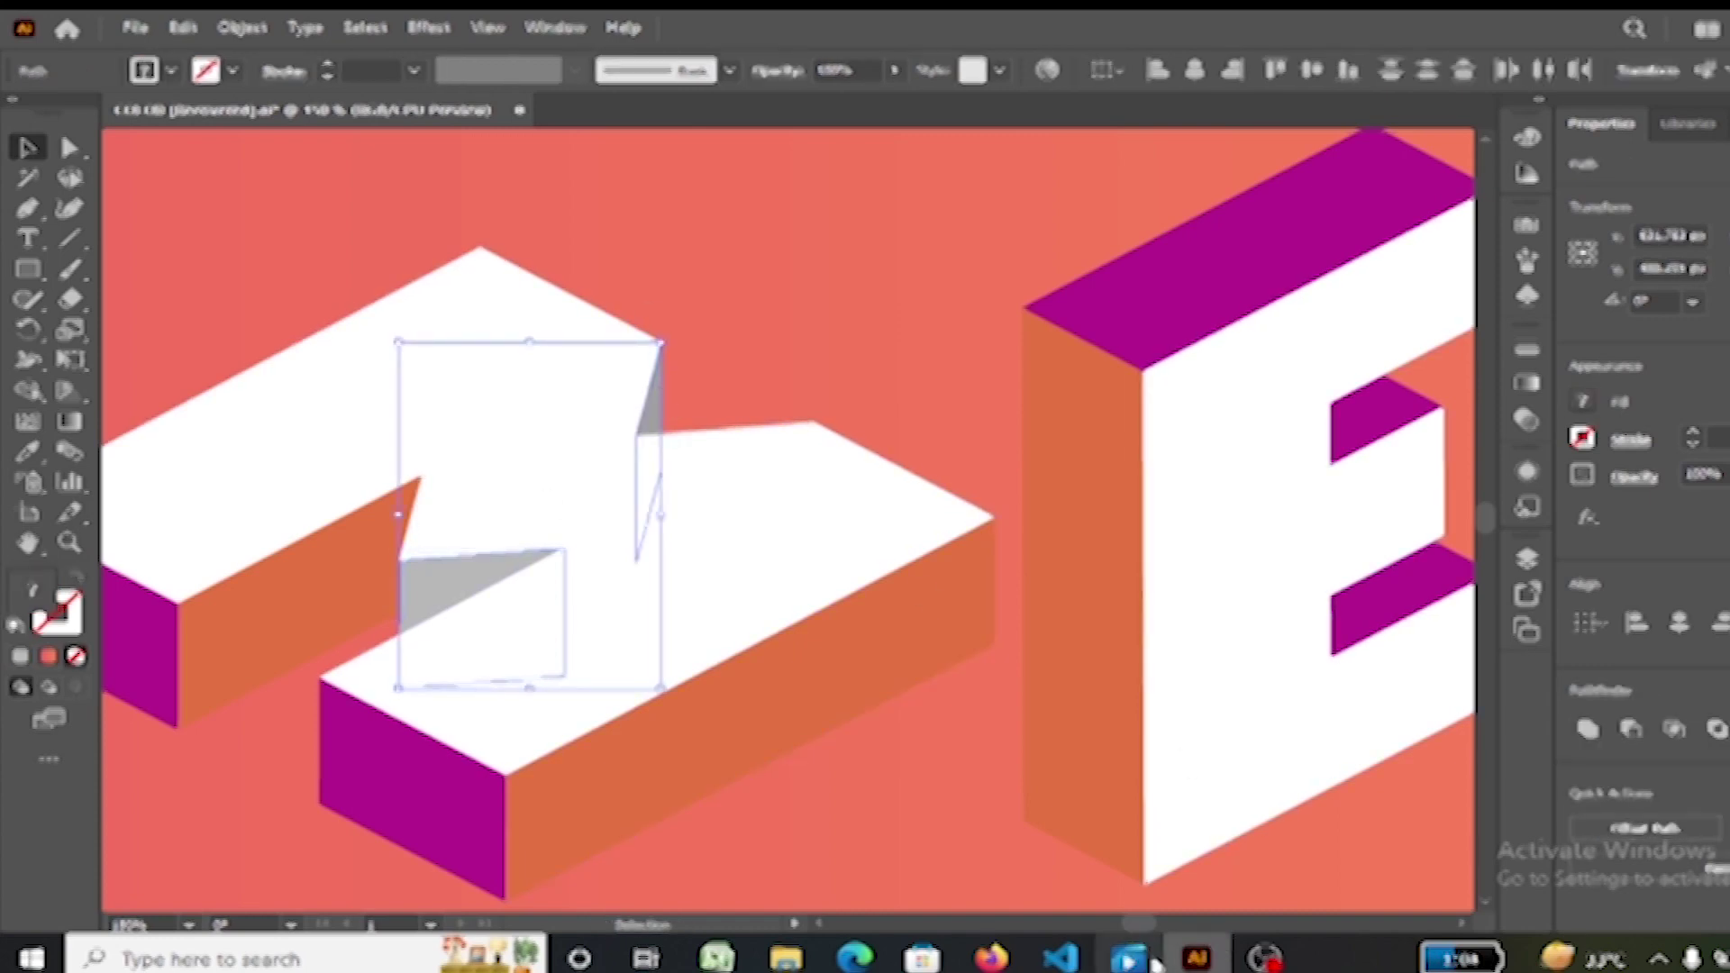
scroll(1136, 928, "left", 2)
scroll(1136, 928, "left", 6)
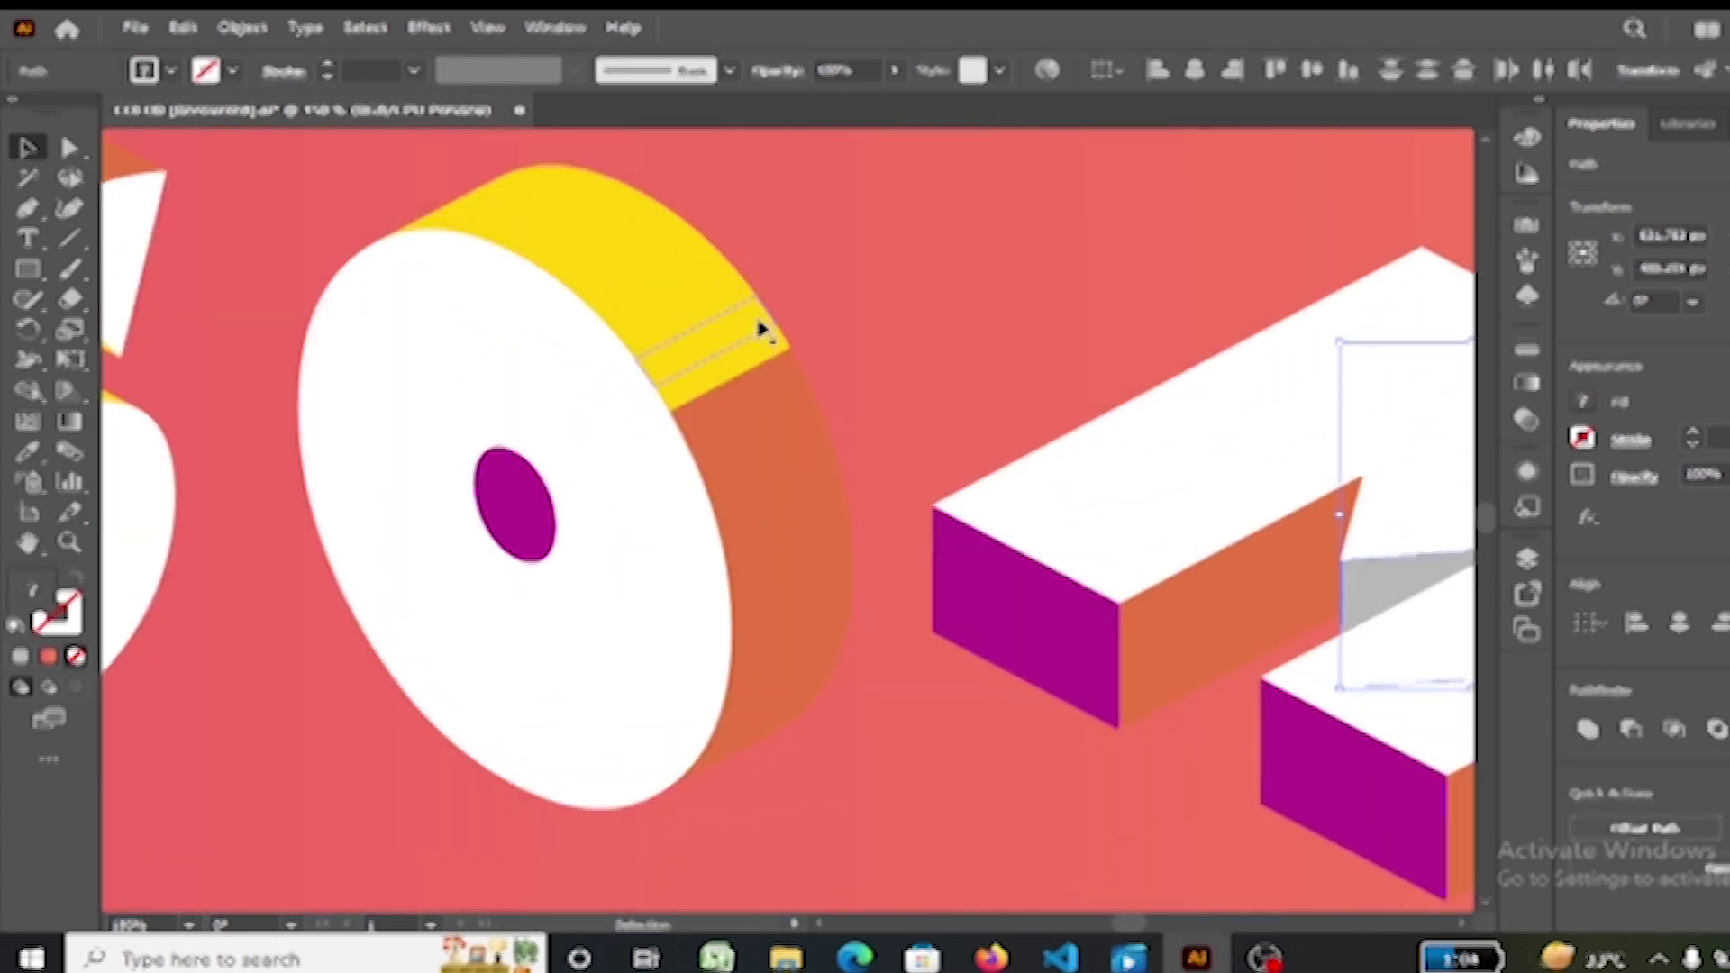
key("i")
left_click(677, 311)
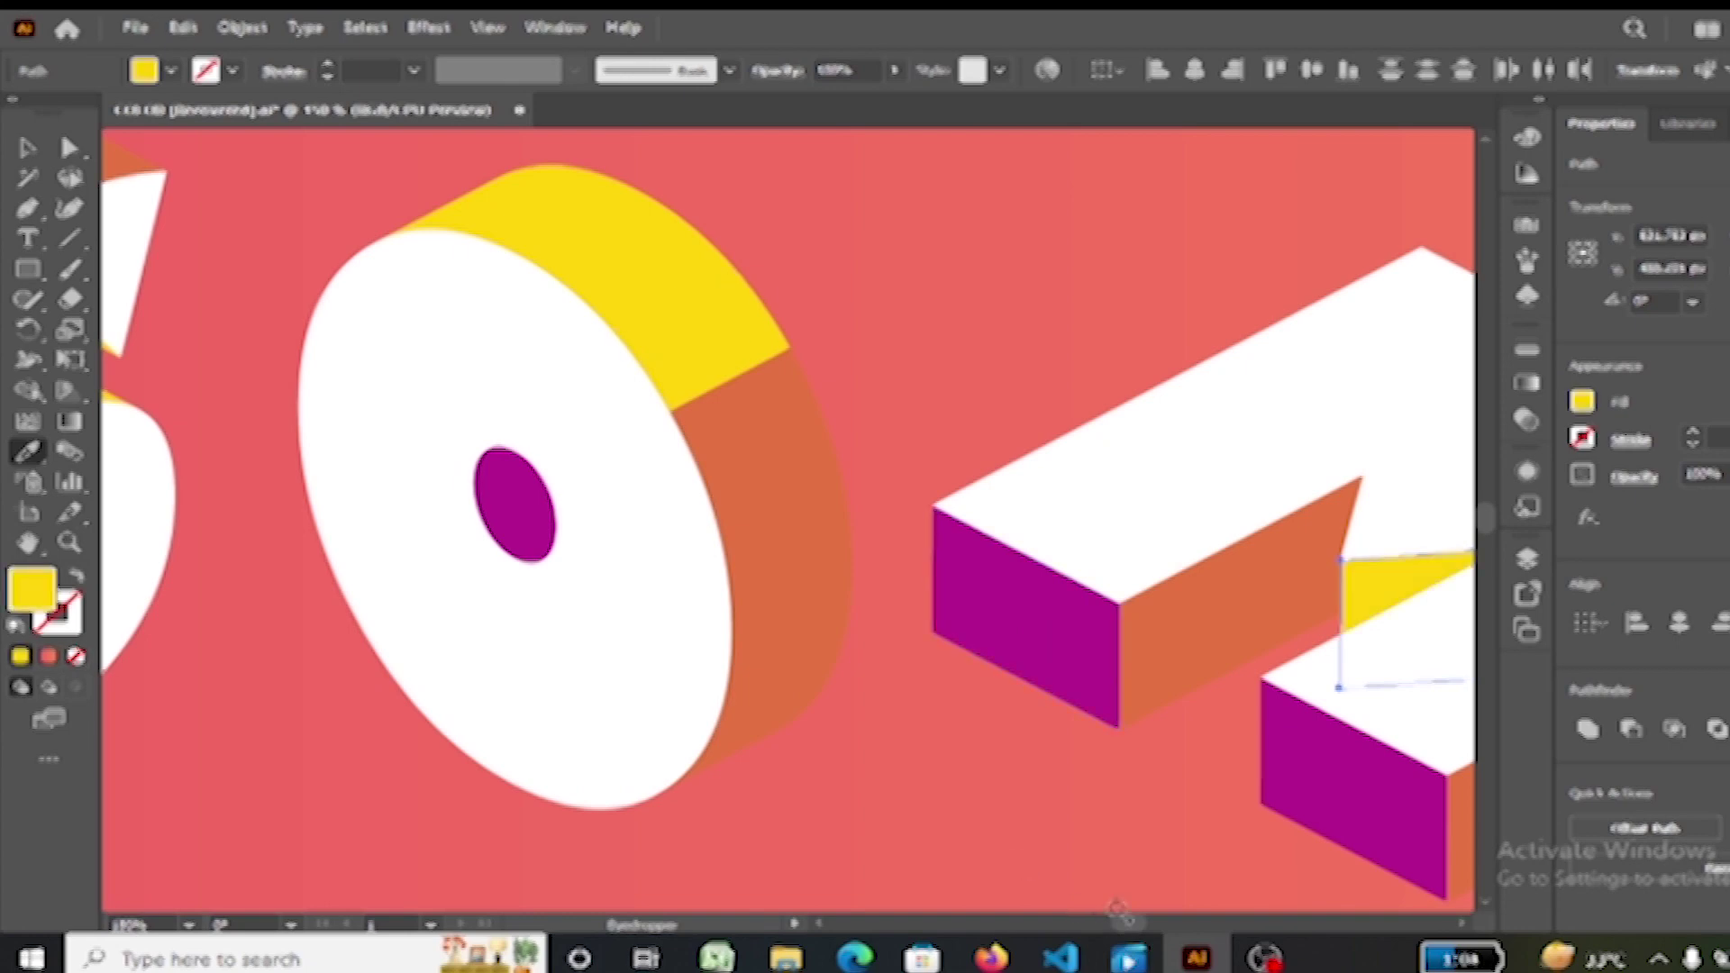
left_click_drag(1117, 910, 1162, 923)
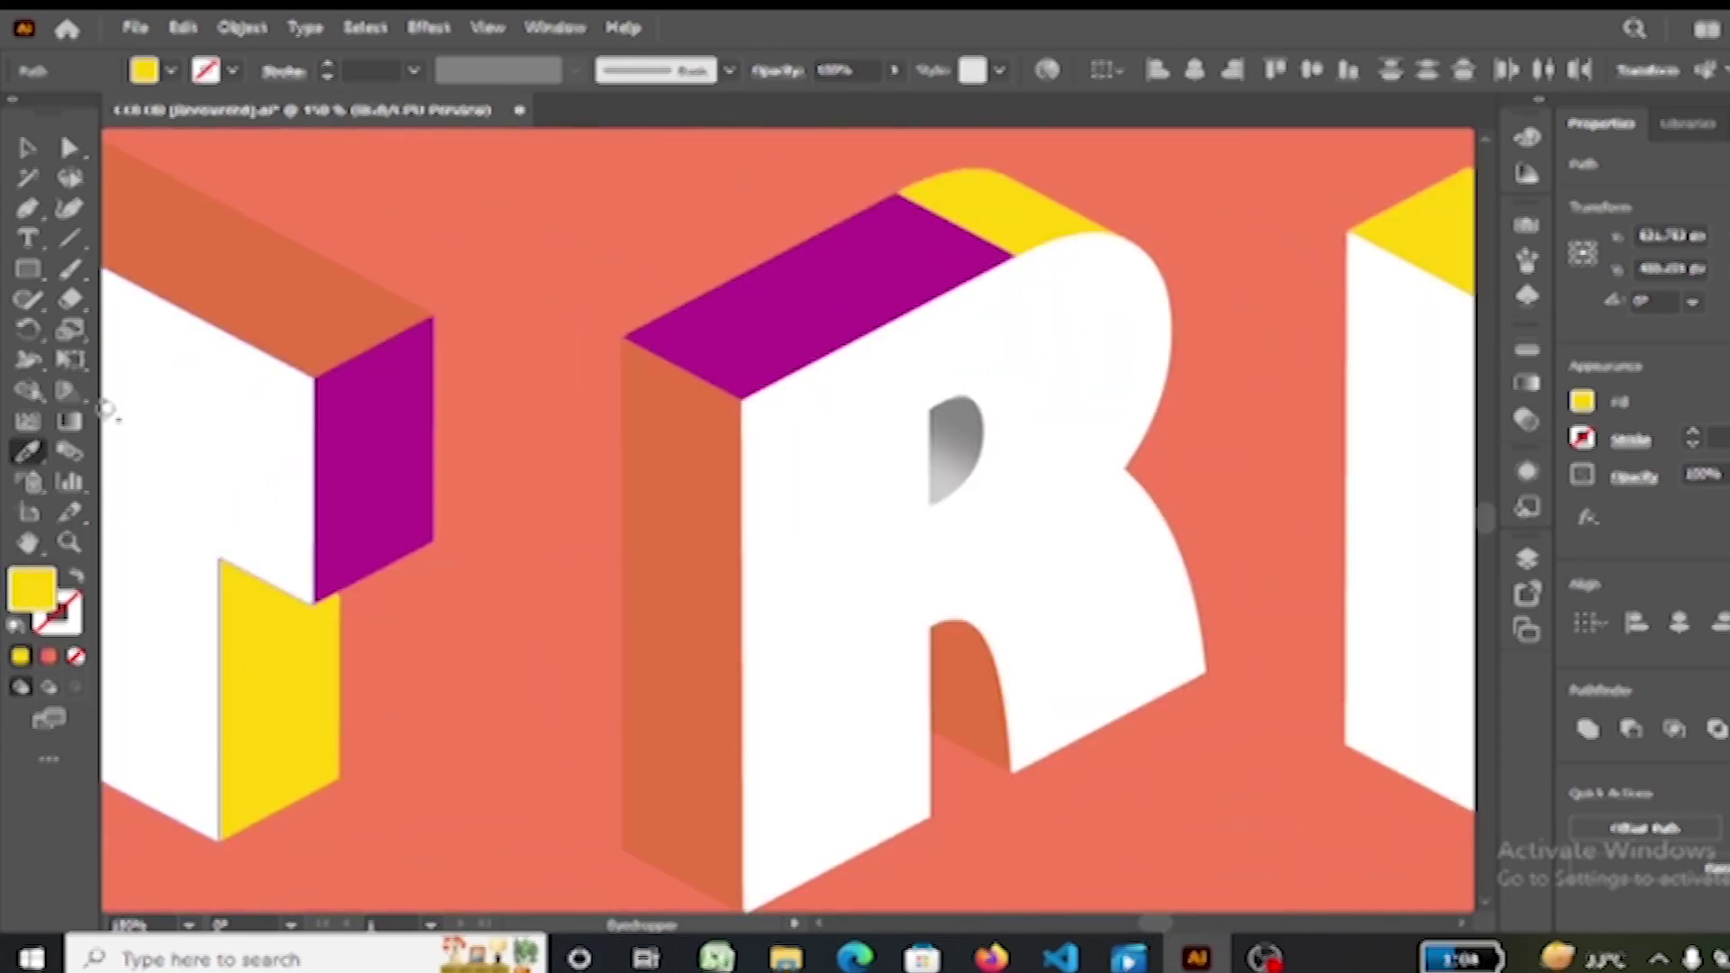
Step: Fill the grey shape inside the R with magenta
left_click(959, 446, "ctrl")
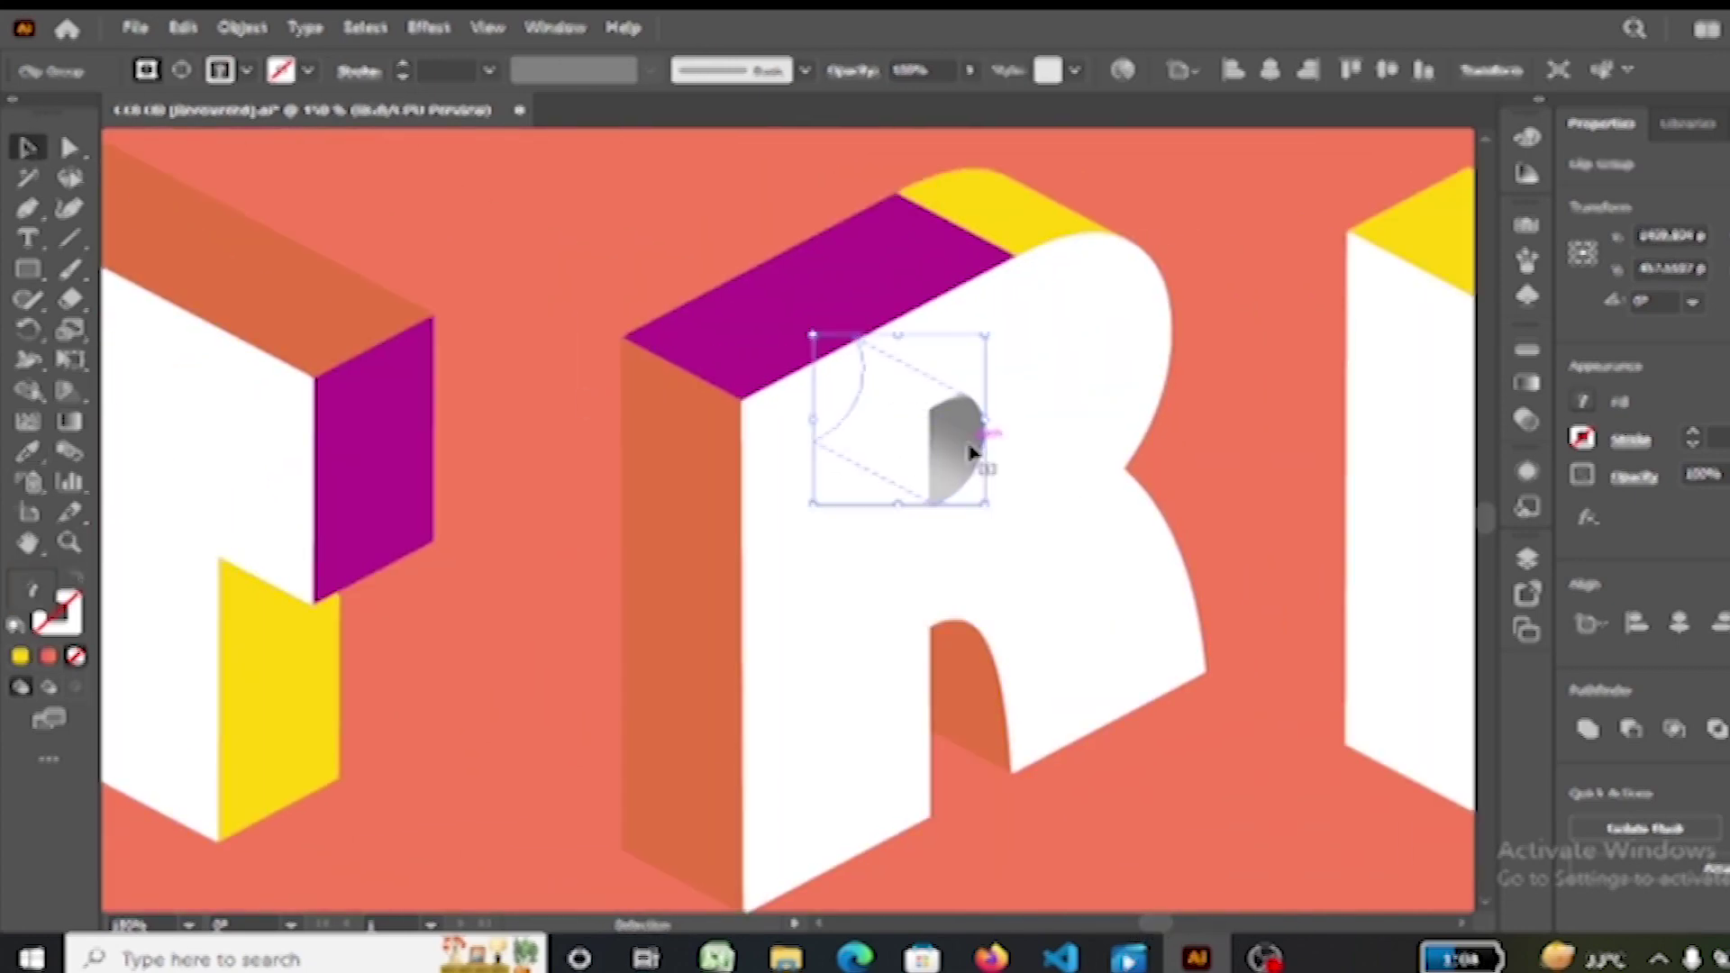
left_click(877, 269)
left_click_drag(1155, 923, 1181, 937)
left_click(189, 925)
left_click(244, 901)
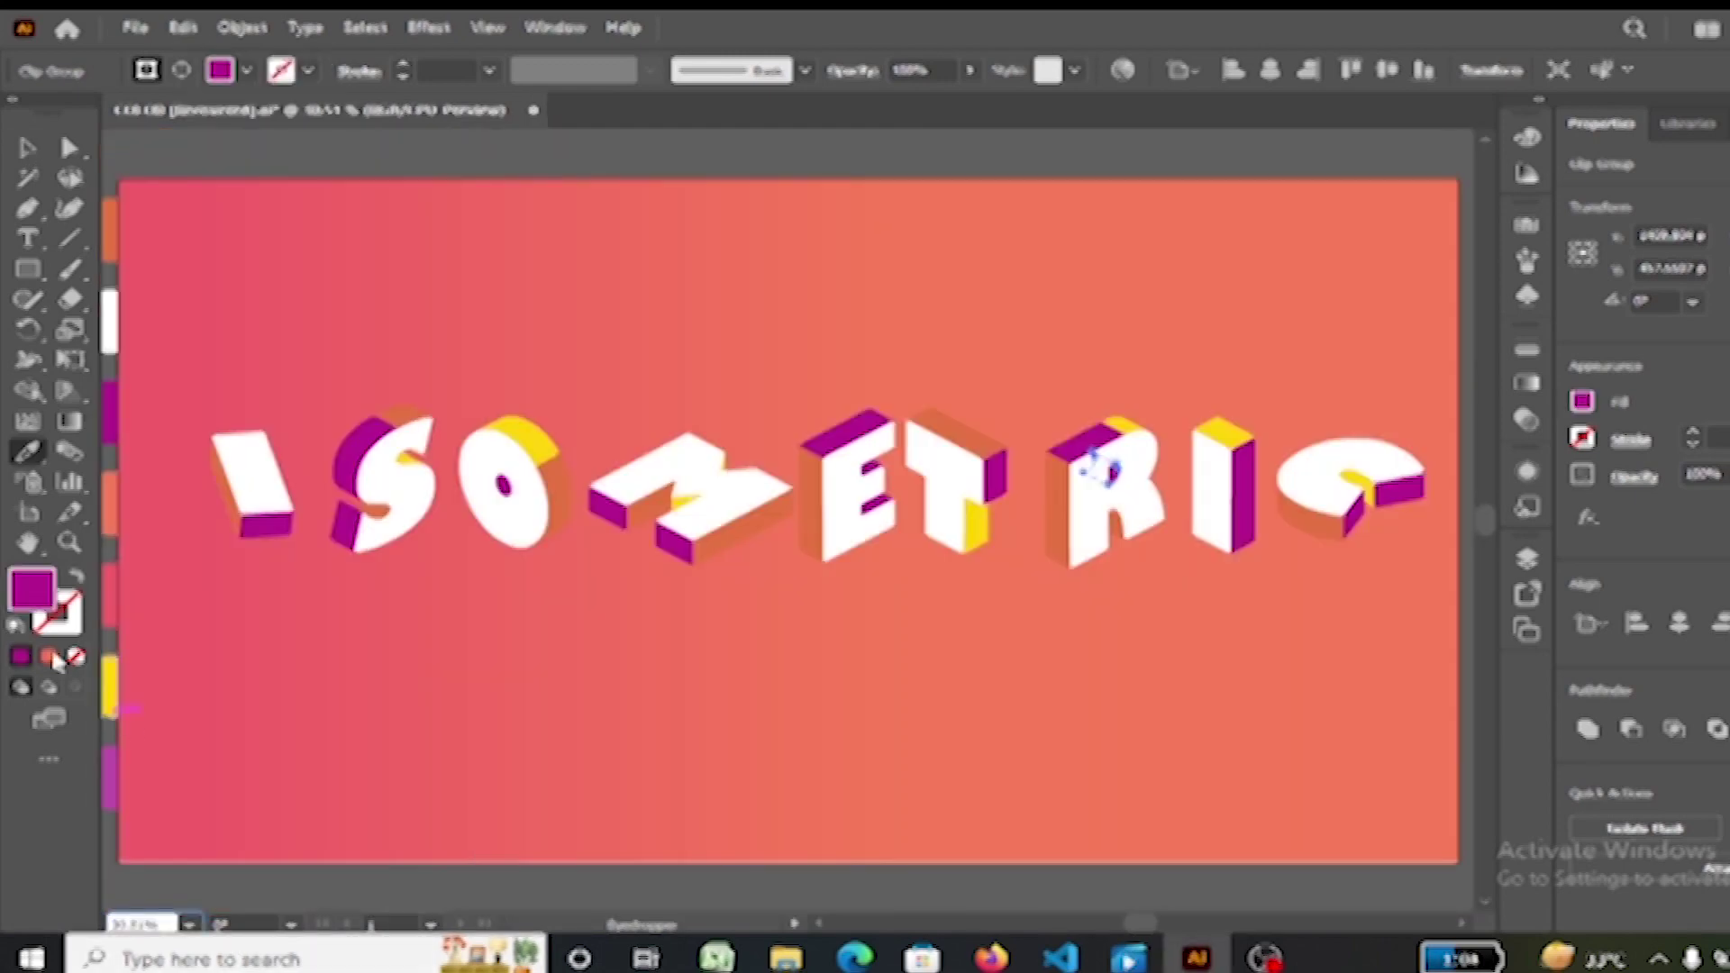
Step: Lock the layer holding the lettering
key("v")
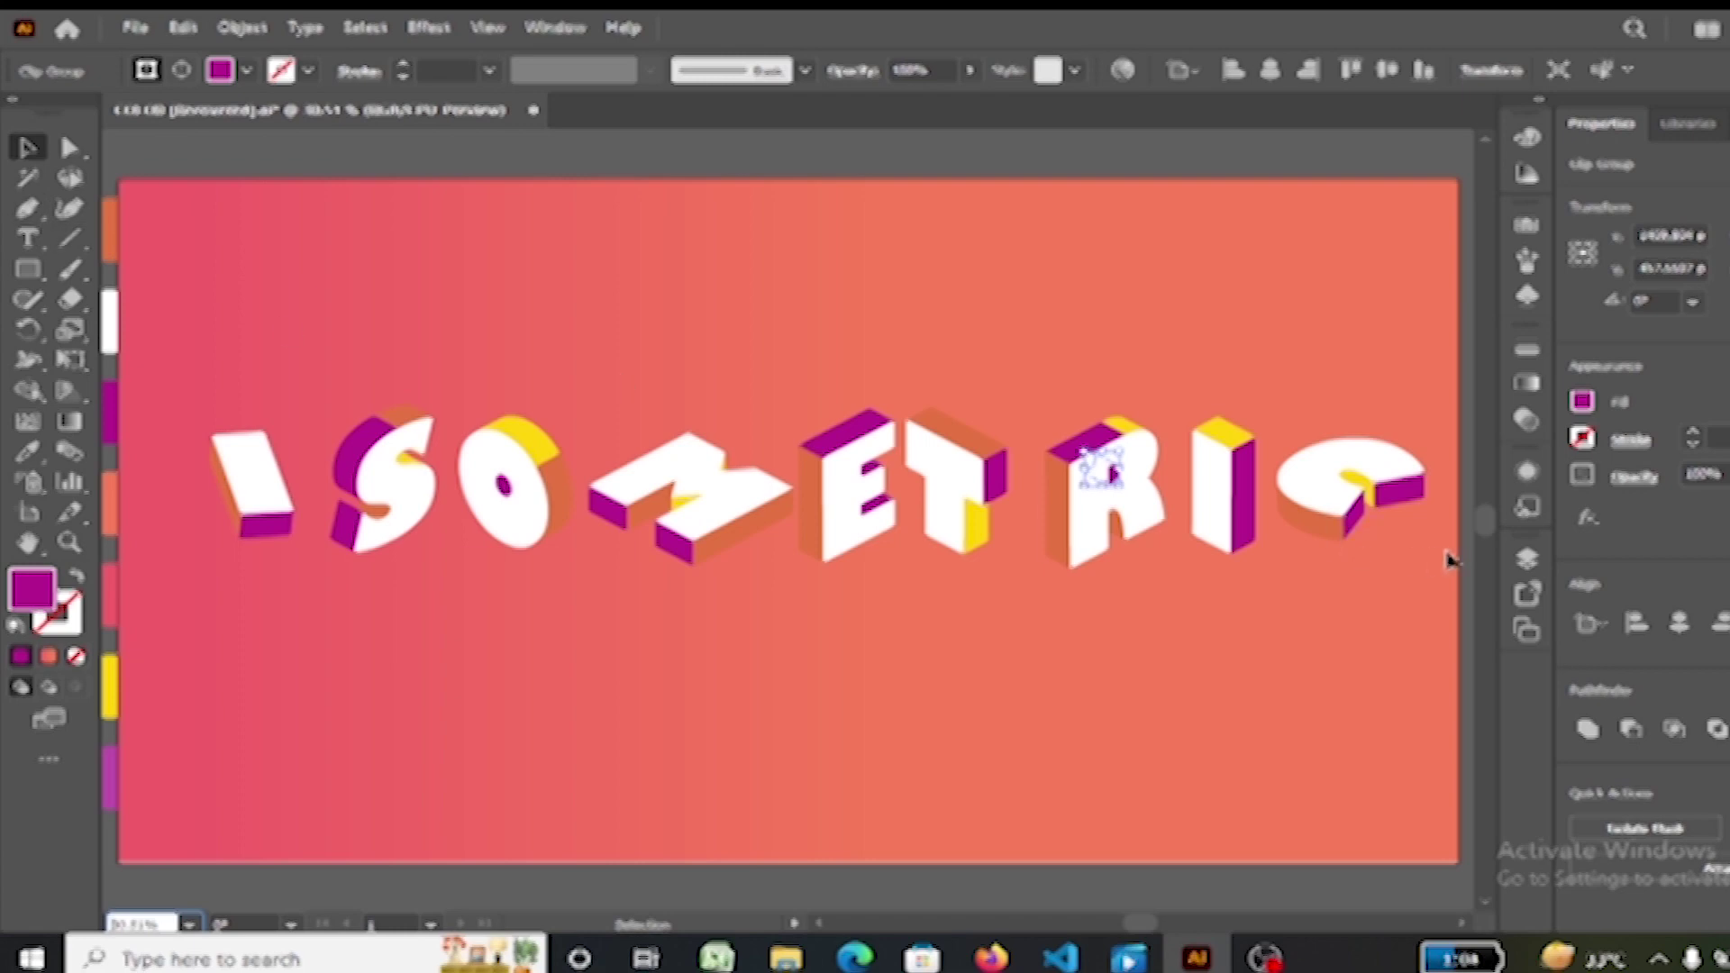
left_click(1532, 559)
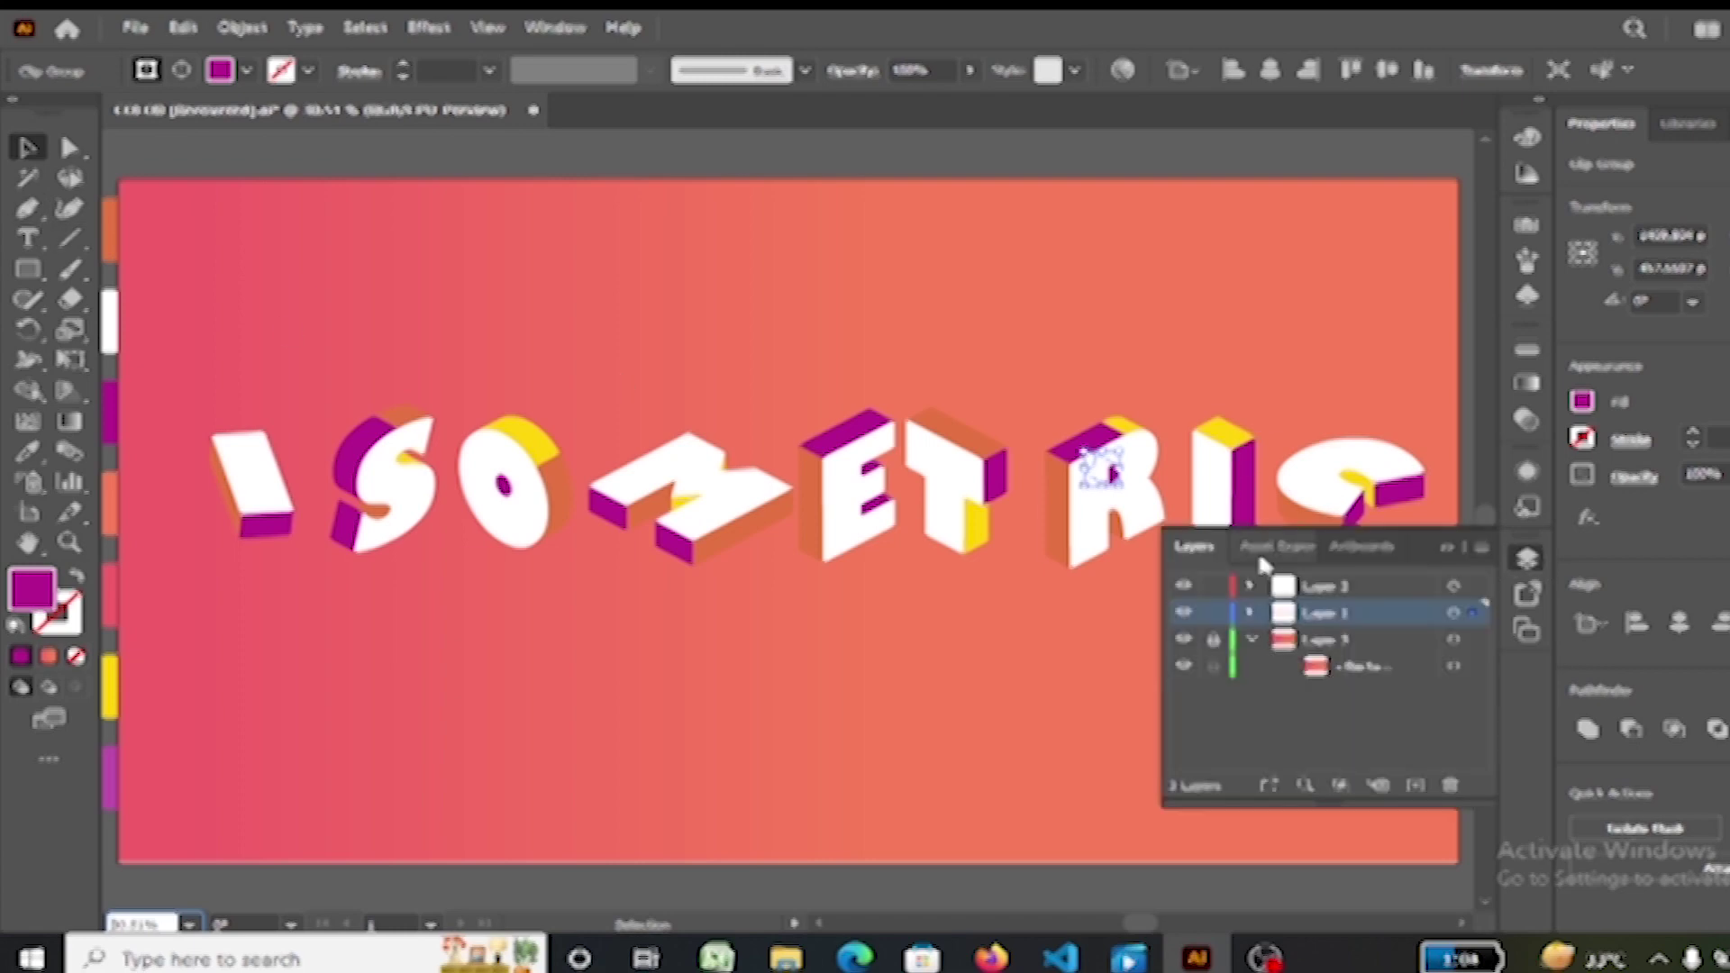
left_click(1214, 612)
left_click(1214, 653)
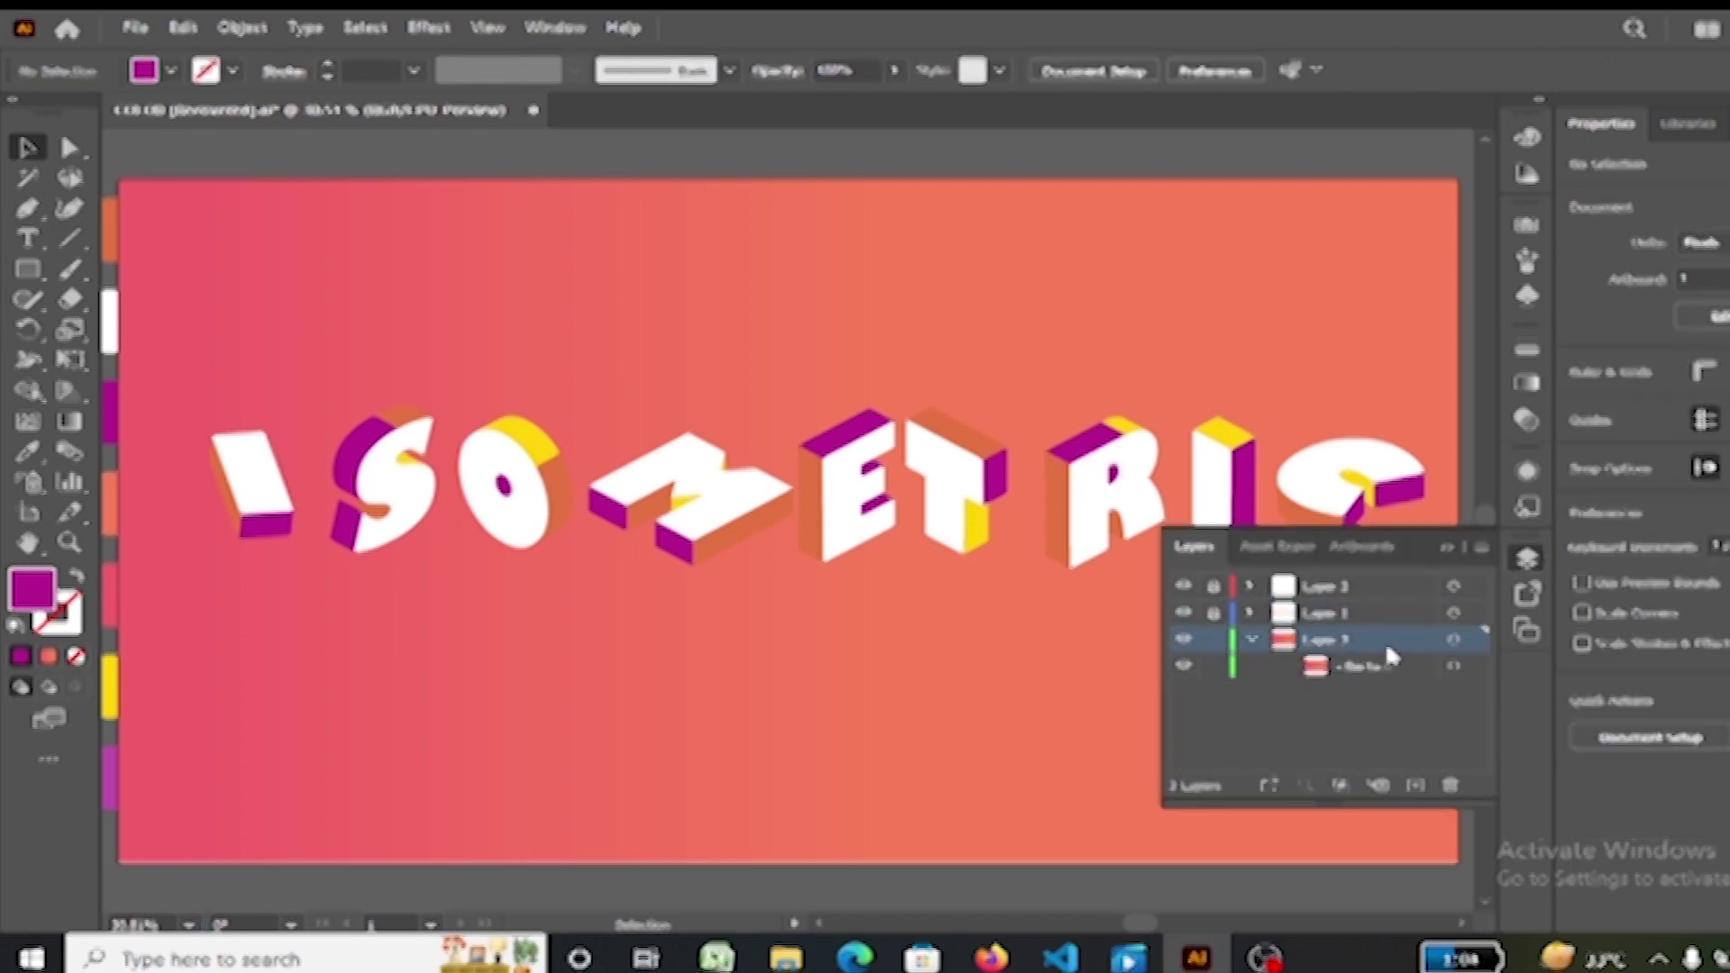
Step: Duplicate the yellow dot below the S and above the T and R
left_click(343, 563)
mouse_move(342, 563)
left_mouse_down()
mouse_move(590, 567)
mouse_move(964, 373)
left_mouse_up()
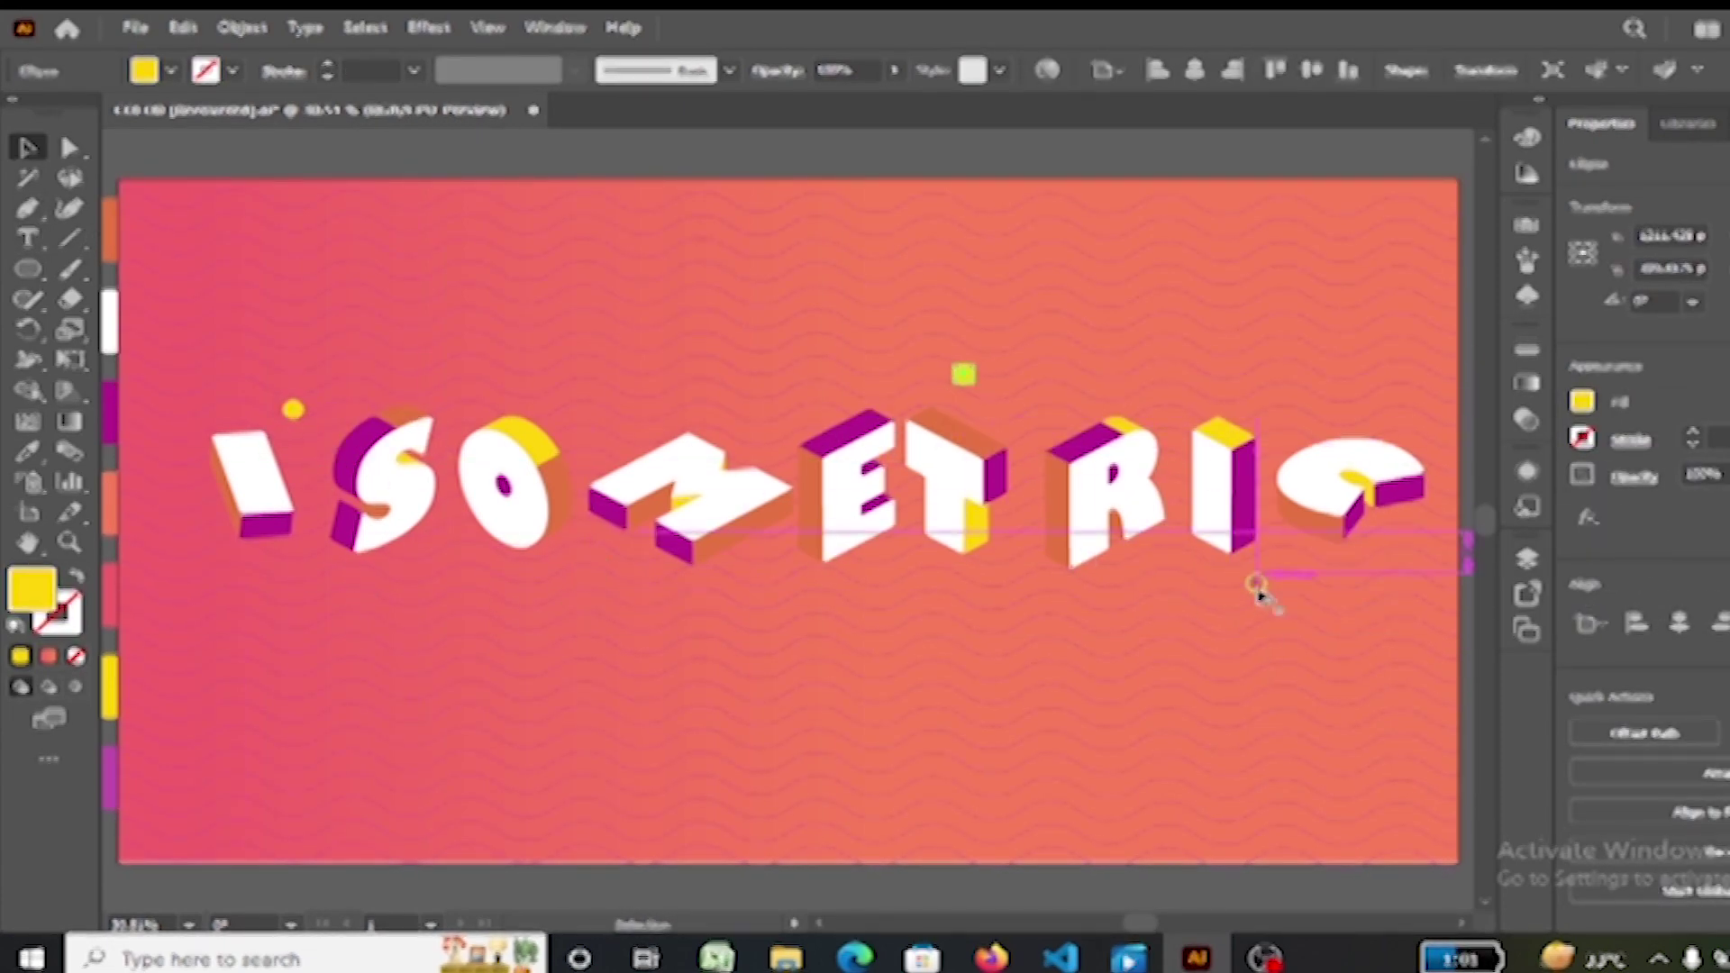
left_click_drag(1081, 557, 394, 593)
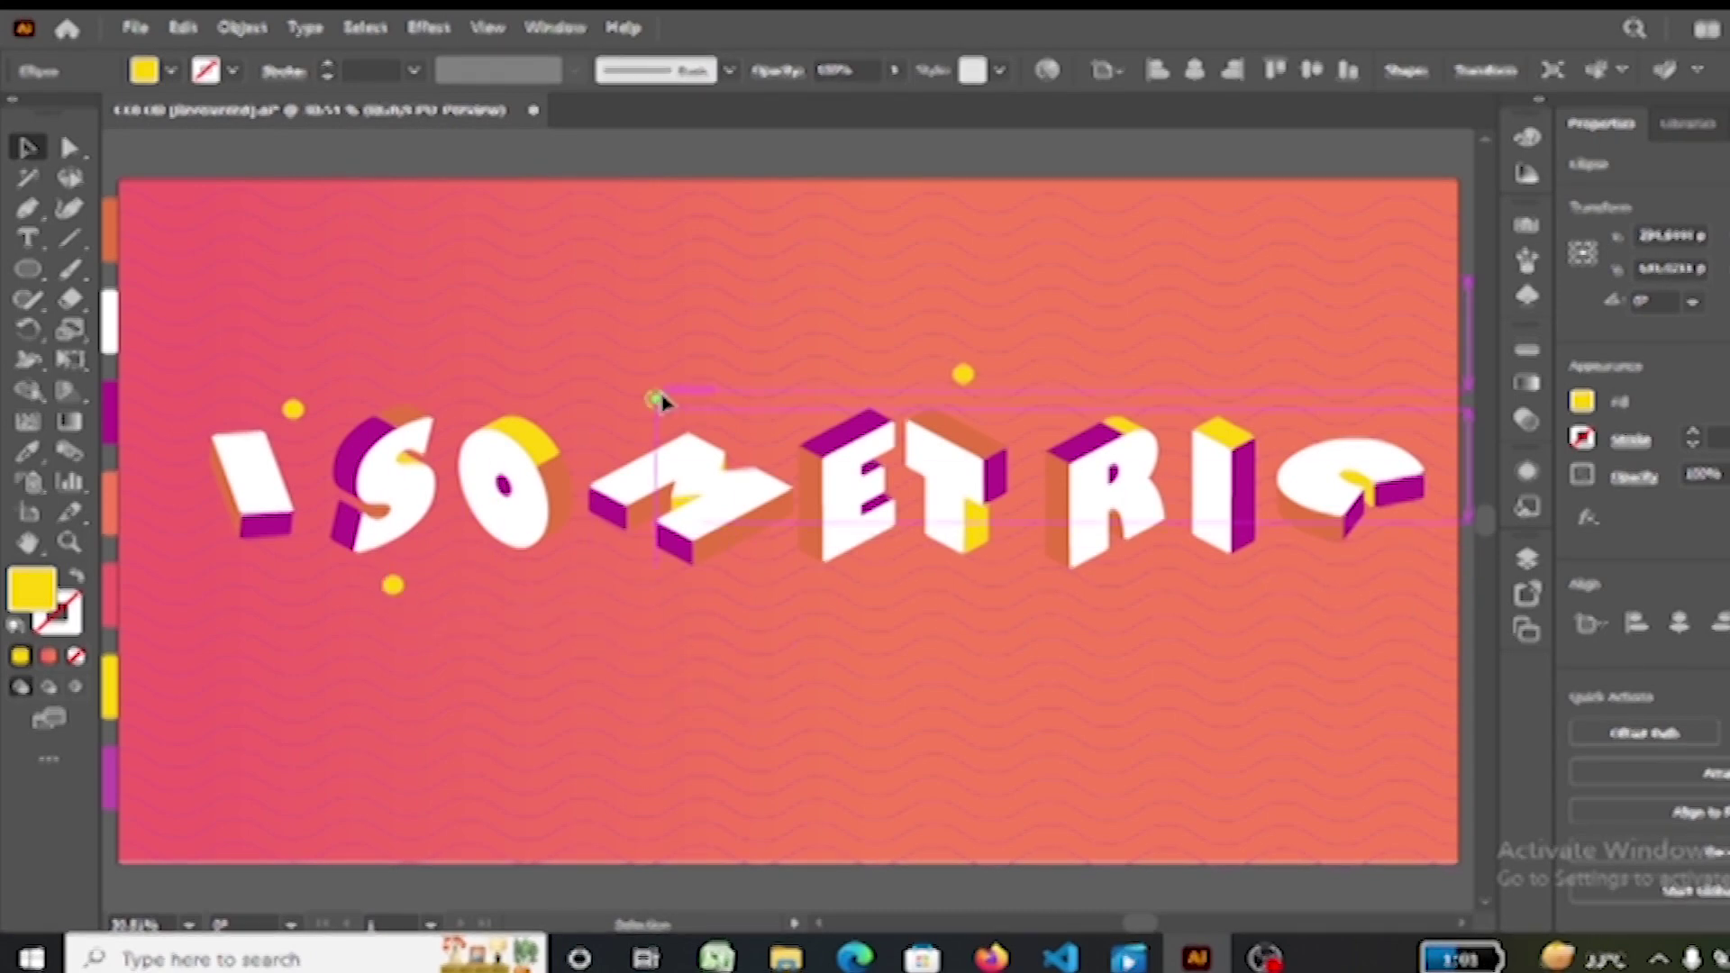
left_click_drag(1227, 590, 1163, 403)
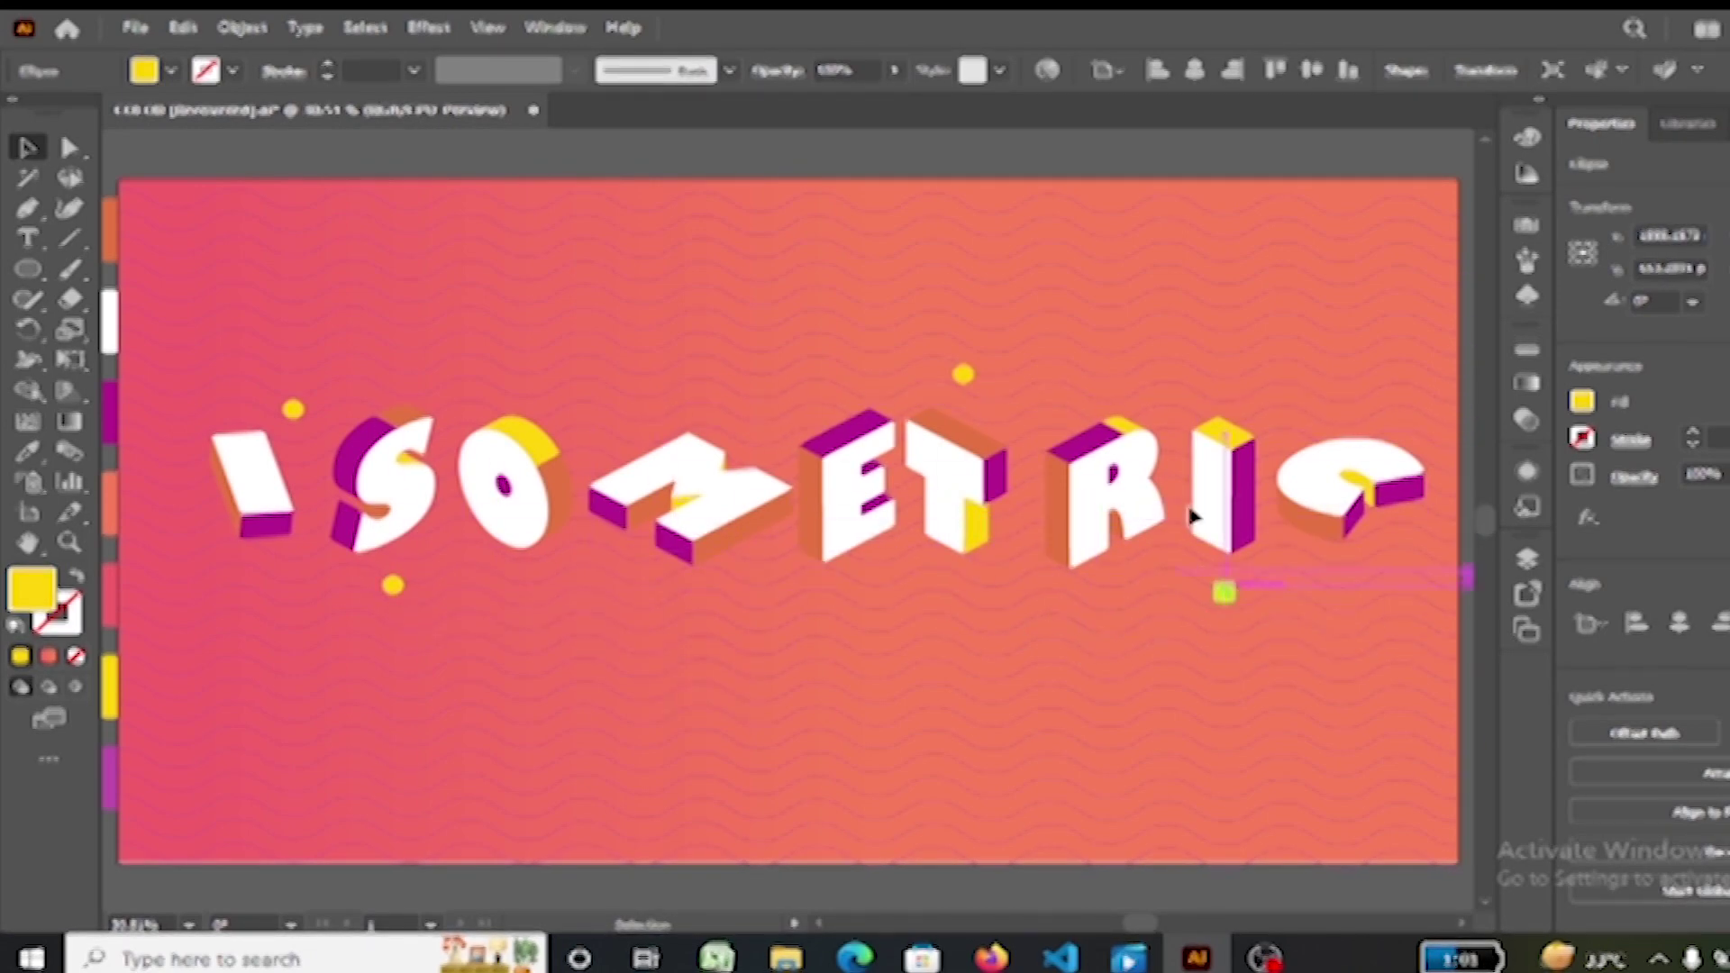
left_click_drag(1159, 399, 798, 613)
left_click(1188, 163)
Step: Shrink the dot near the O and place small dots above the letters and near the R
mouse_move(618, 463)
left_mouse_down()
mouse_move(504, 487)
mouse_move(571, 372)
left_mouse_up()
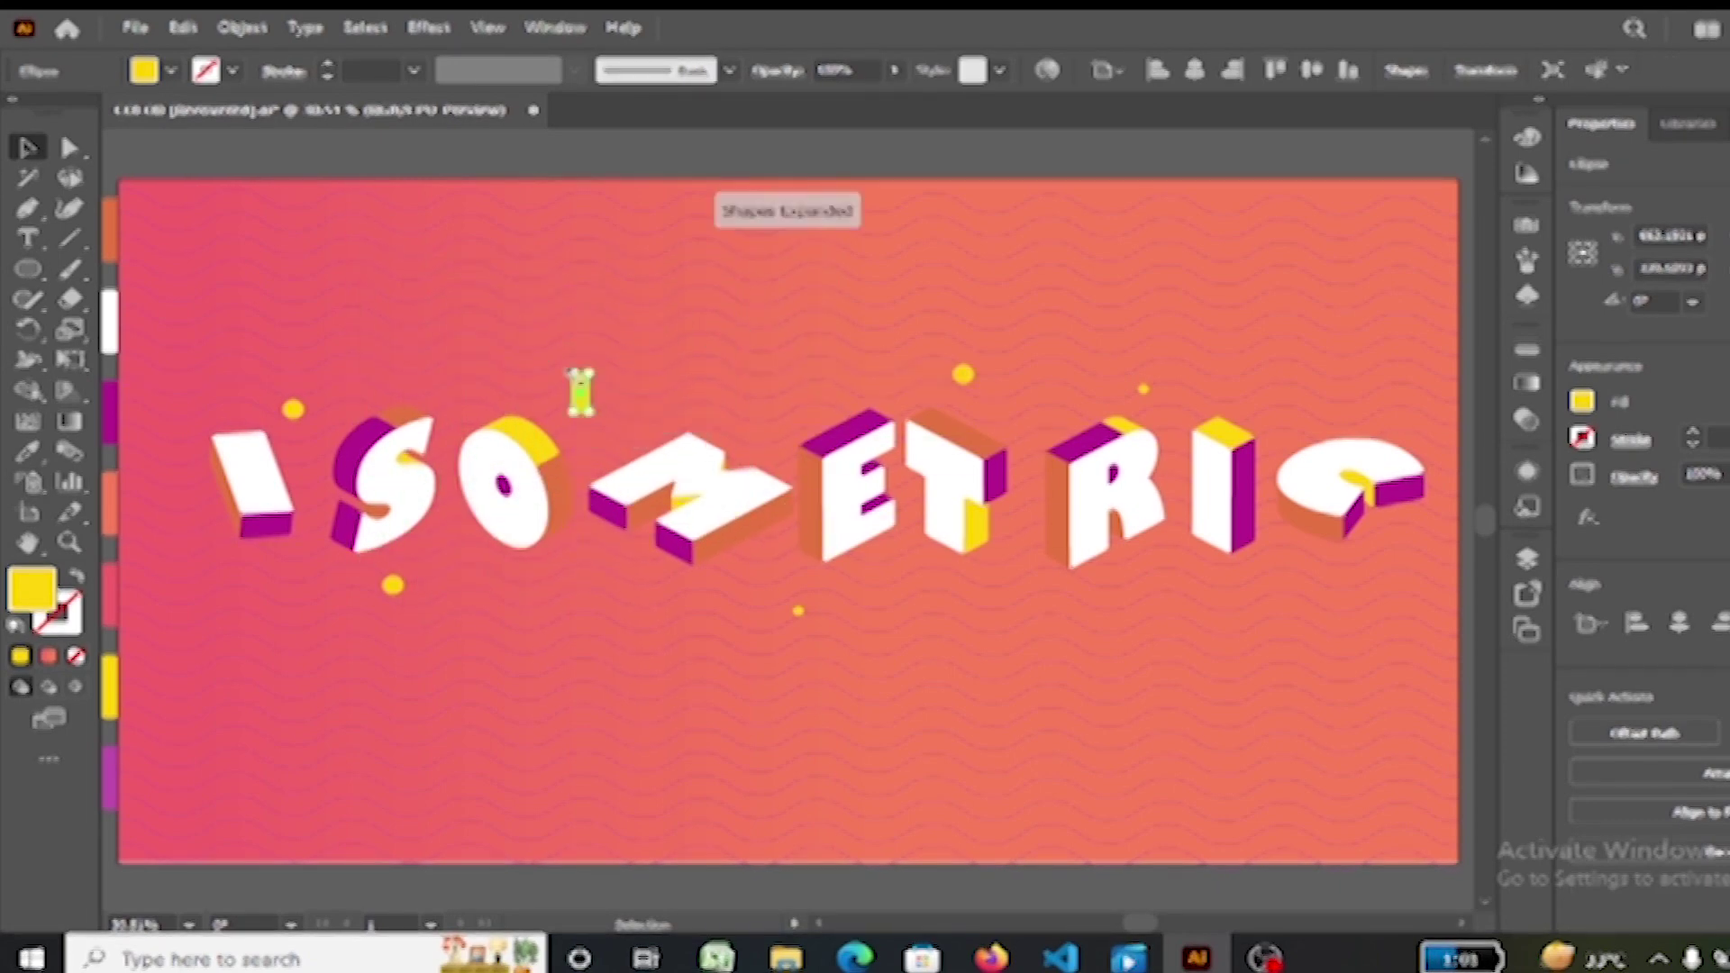
left_click(171, 27)
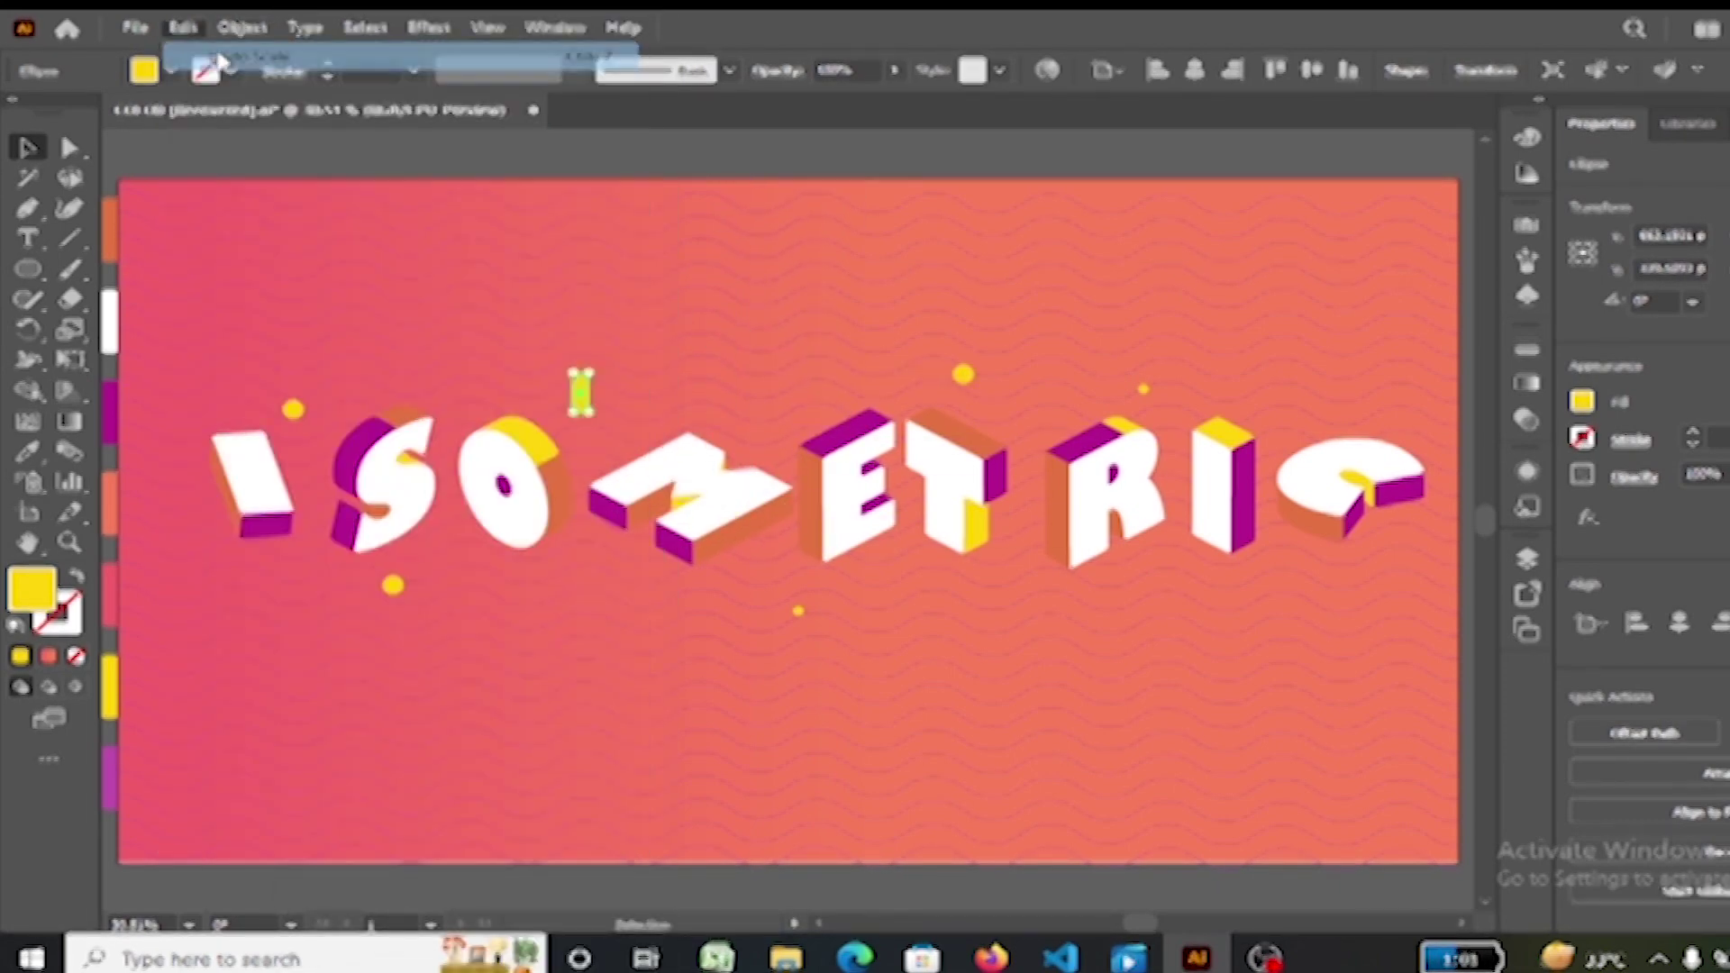
mouse_move(594, 407)
left_mouse_down()
mouse_move(721, 410)
mouse_move(1264, 588)
left_mouse_up()
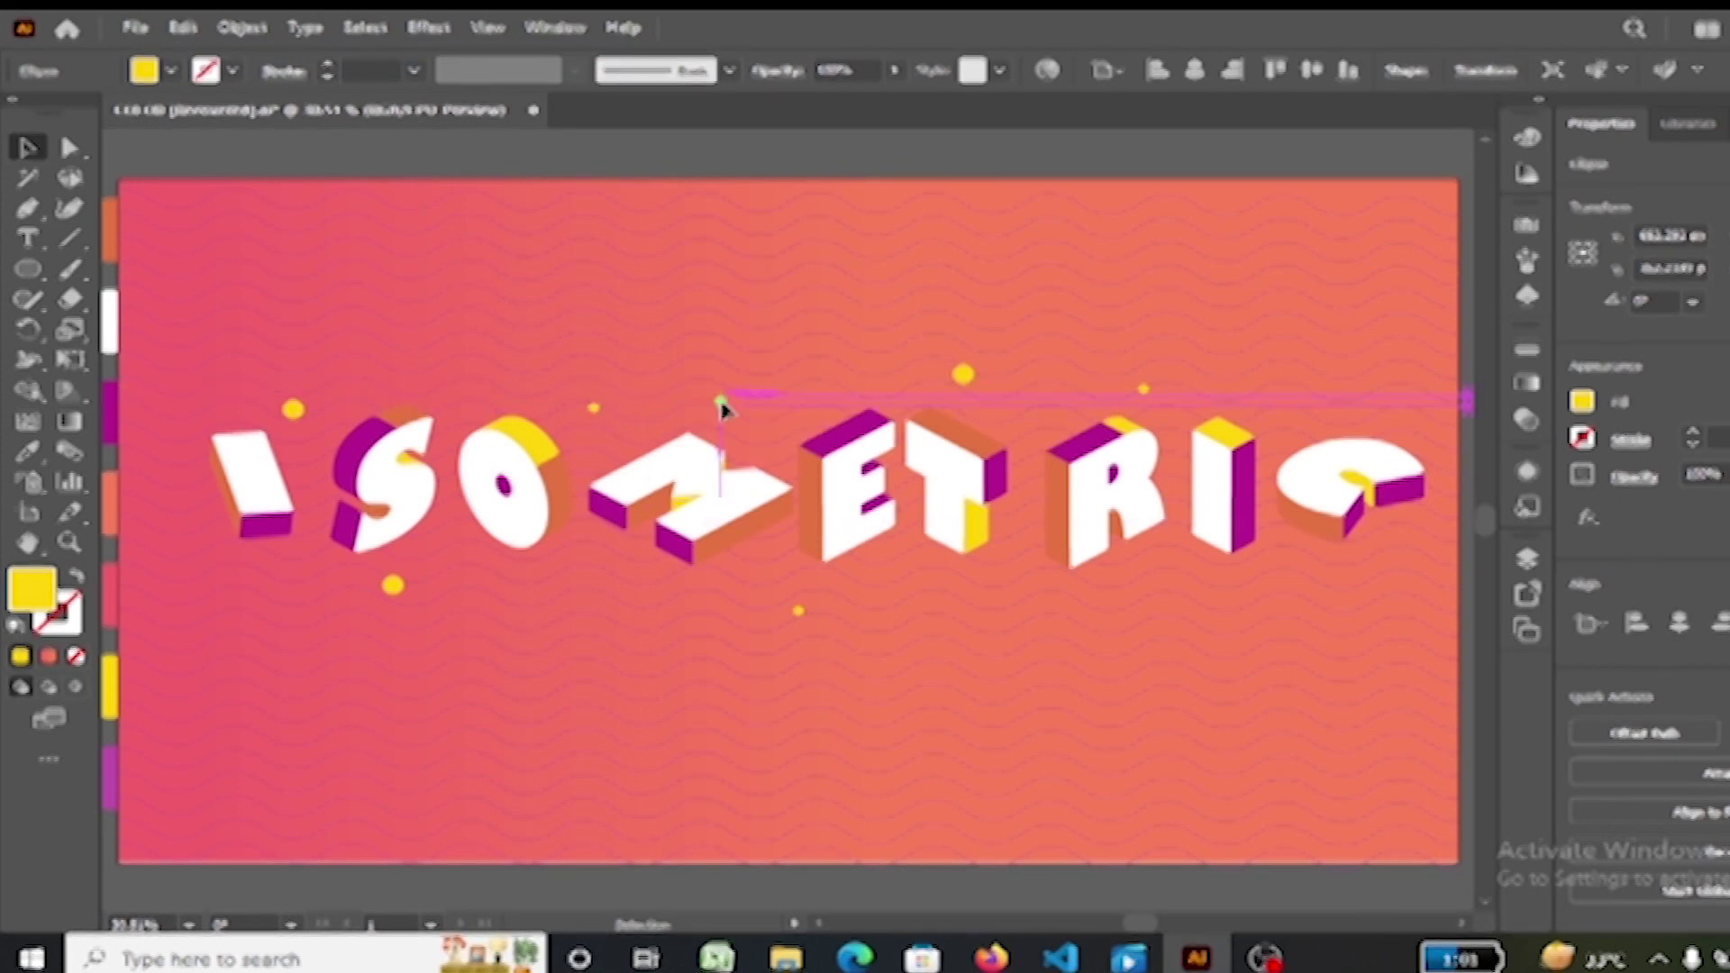
left_click_drag(1264, 588, 1316, 383)
mouse_move(1017, 590)
left_mouse_down()
mouse_move(962, 374)
mouse_move(1352, 569)
left_mouse_up()
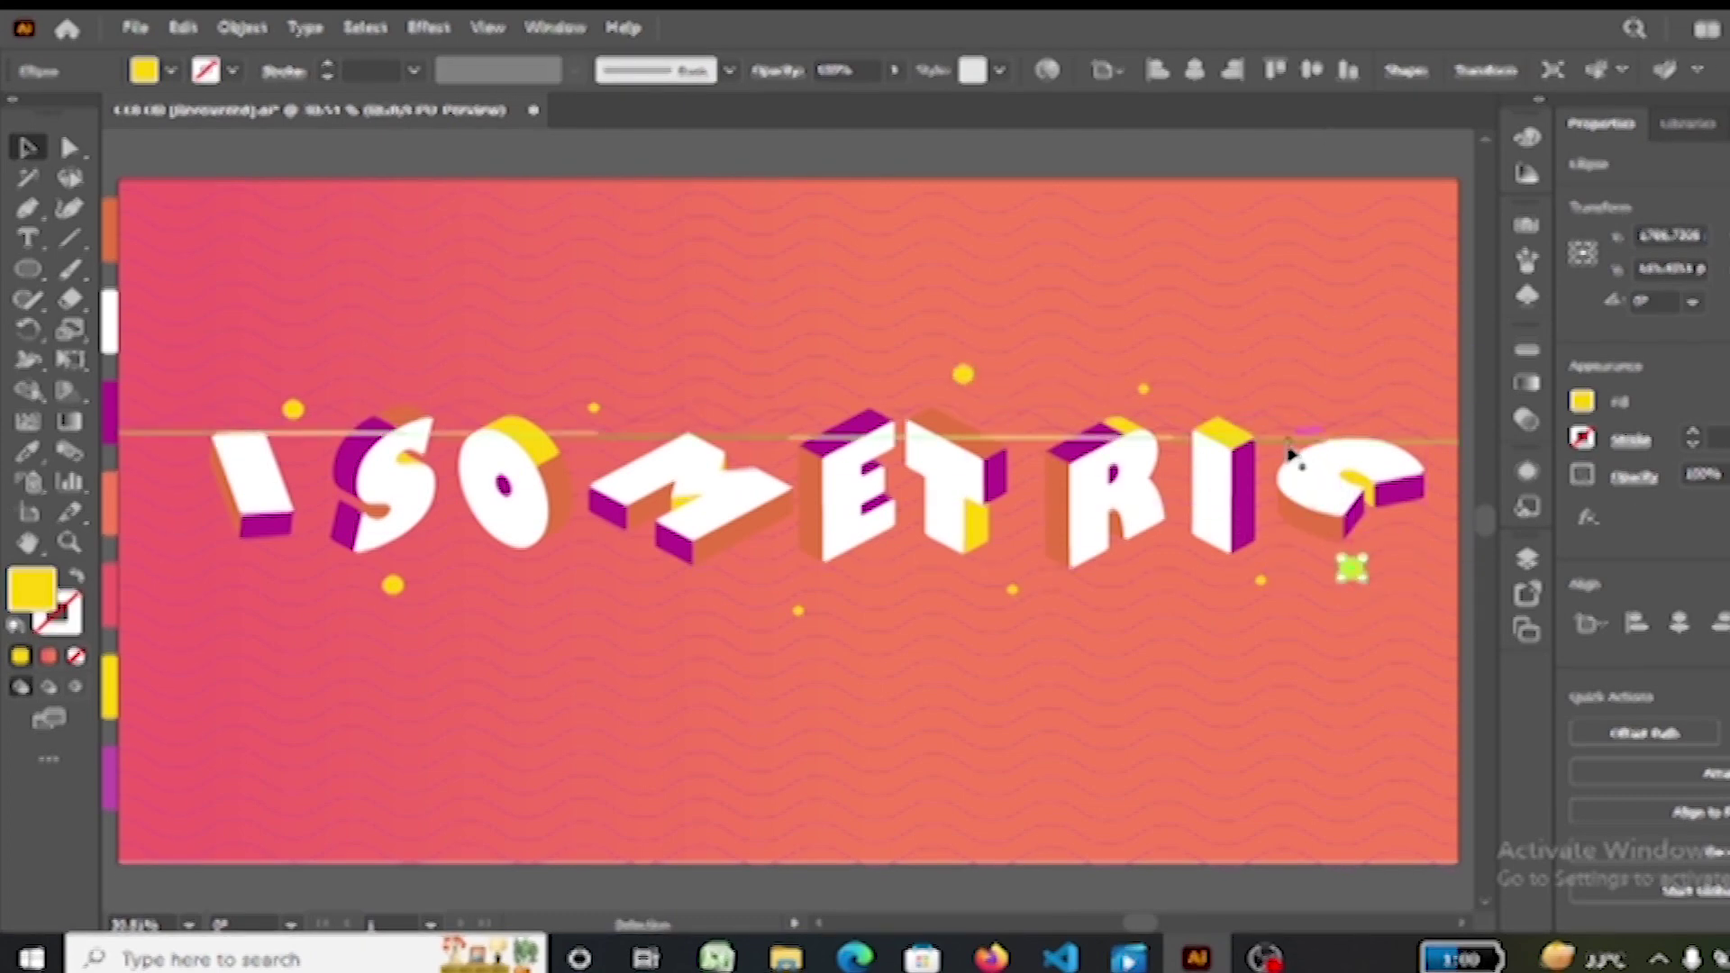
left_click(1169, 433)
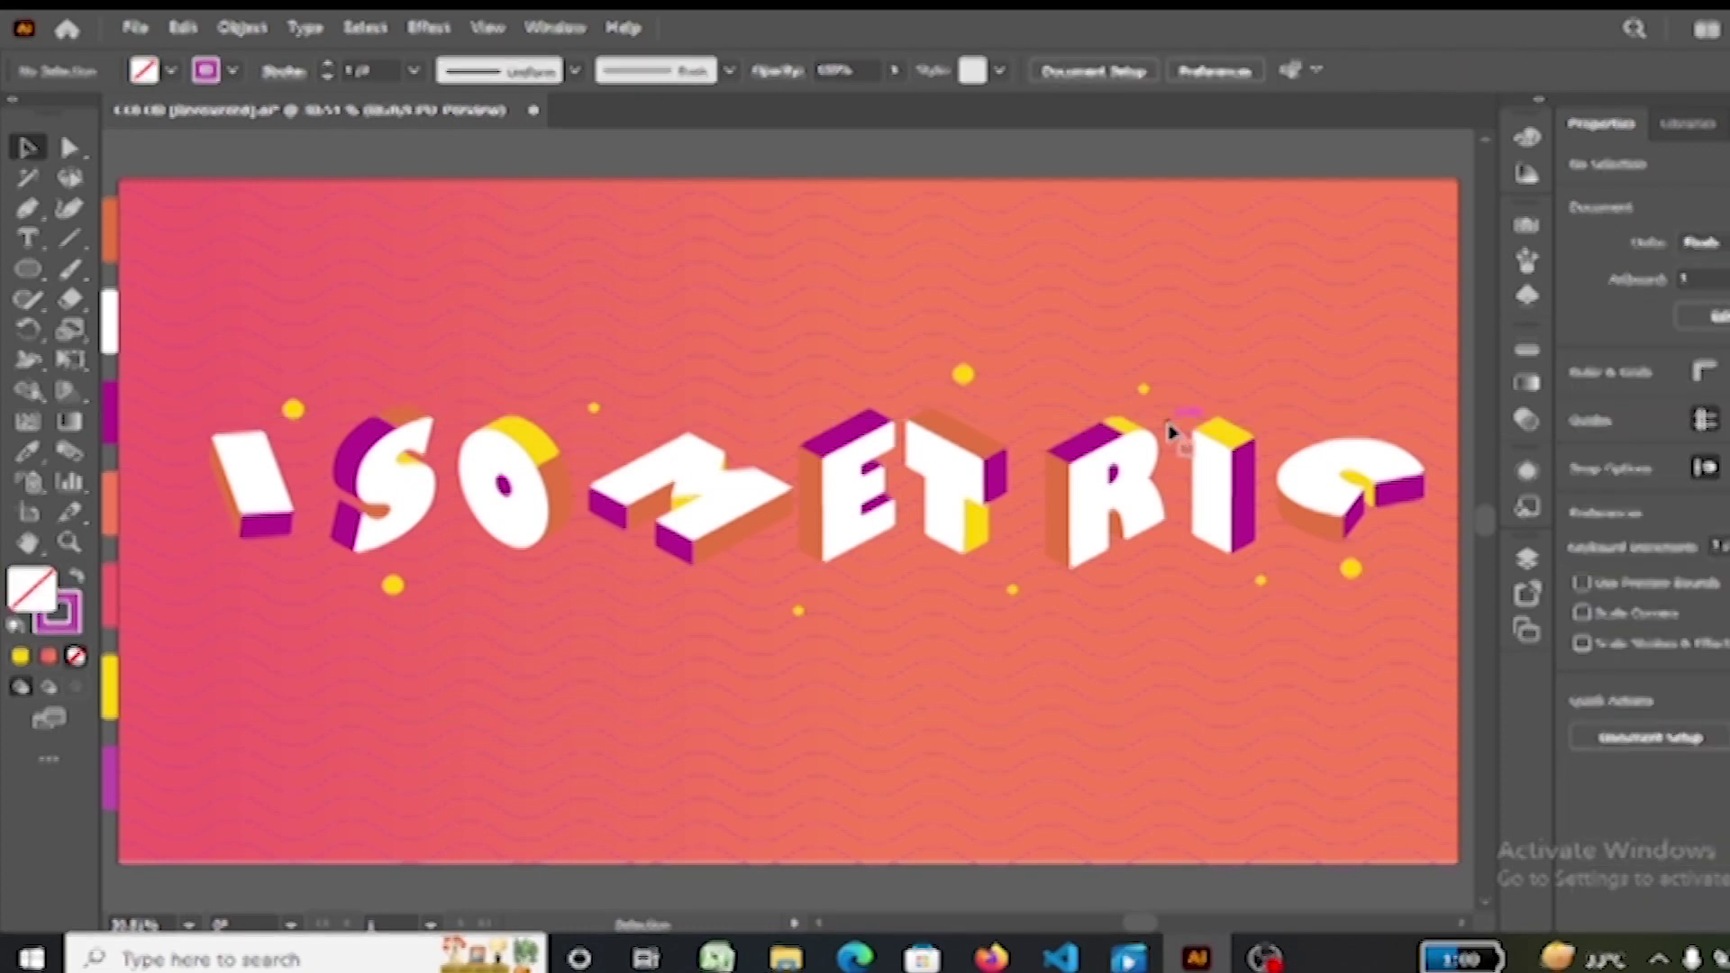
Step: Copy a yellow dot down below the letters
left_click(1526, 560)
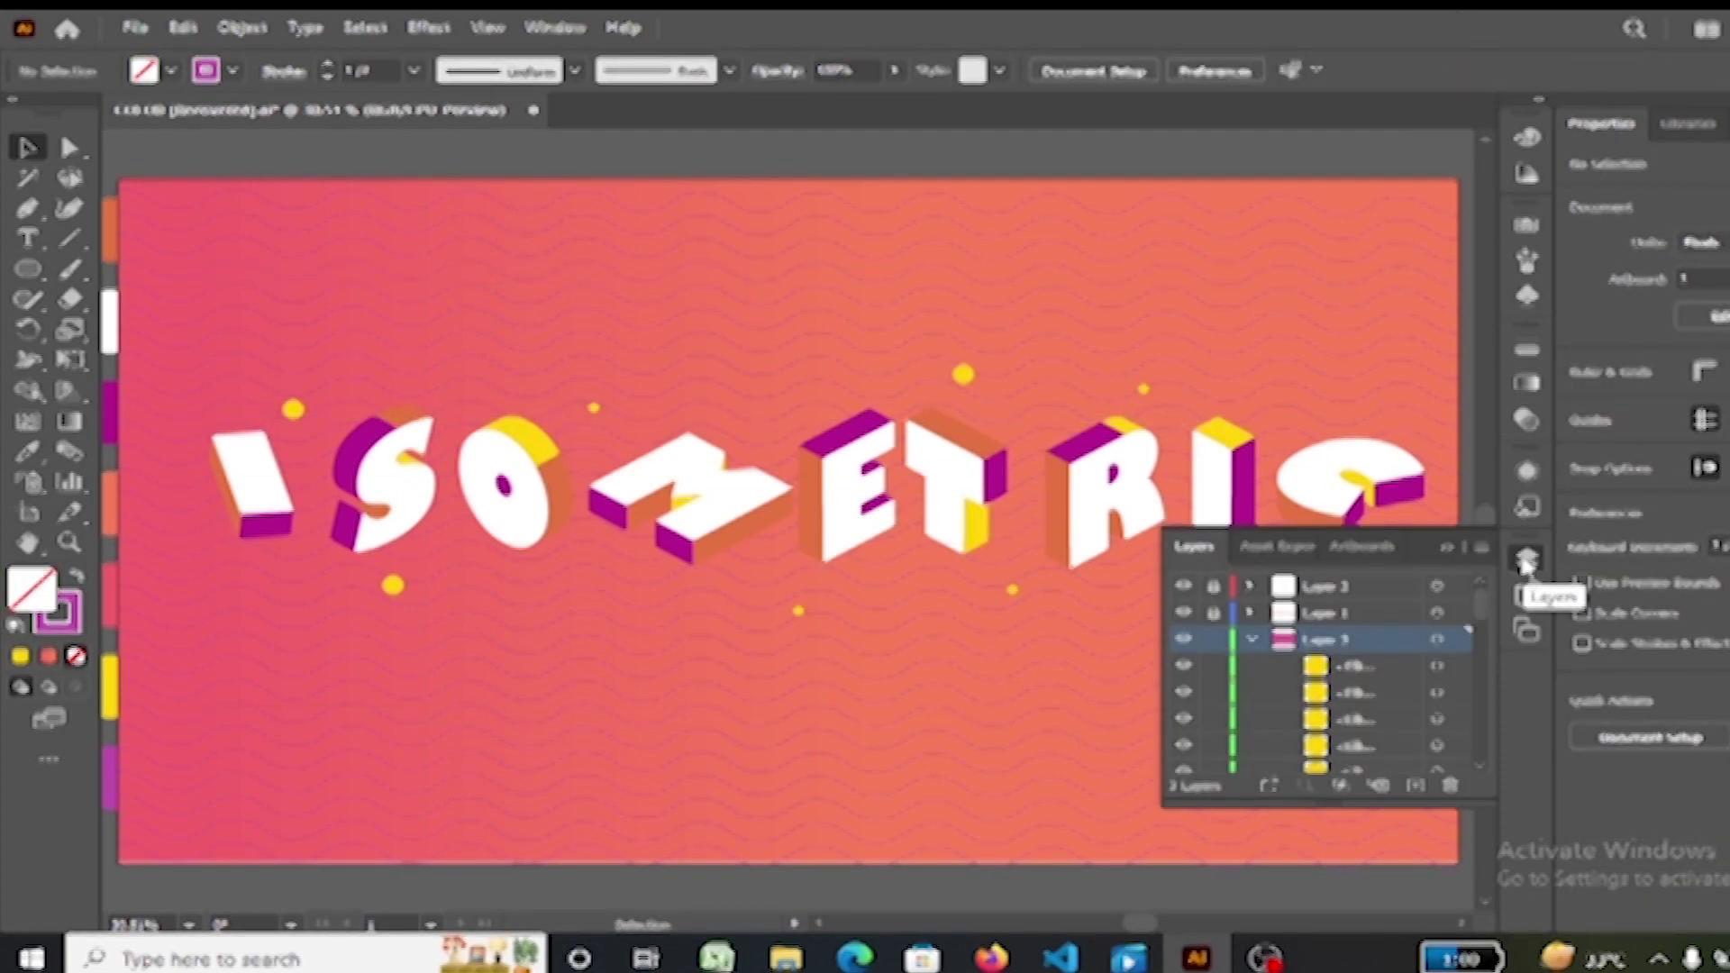
left_click(1446, 547)
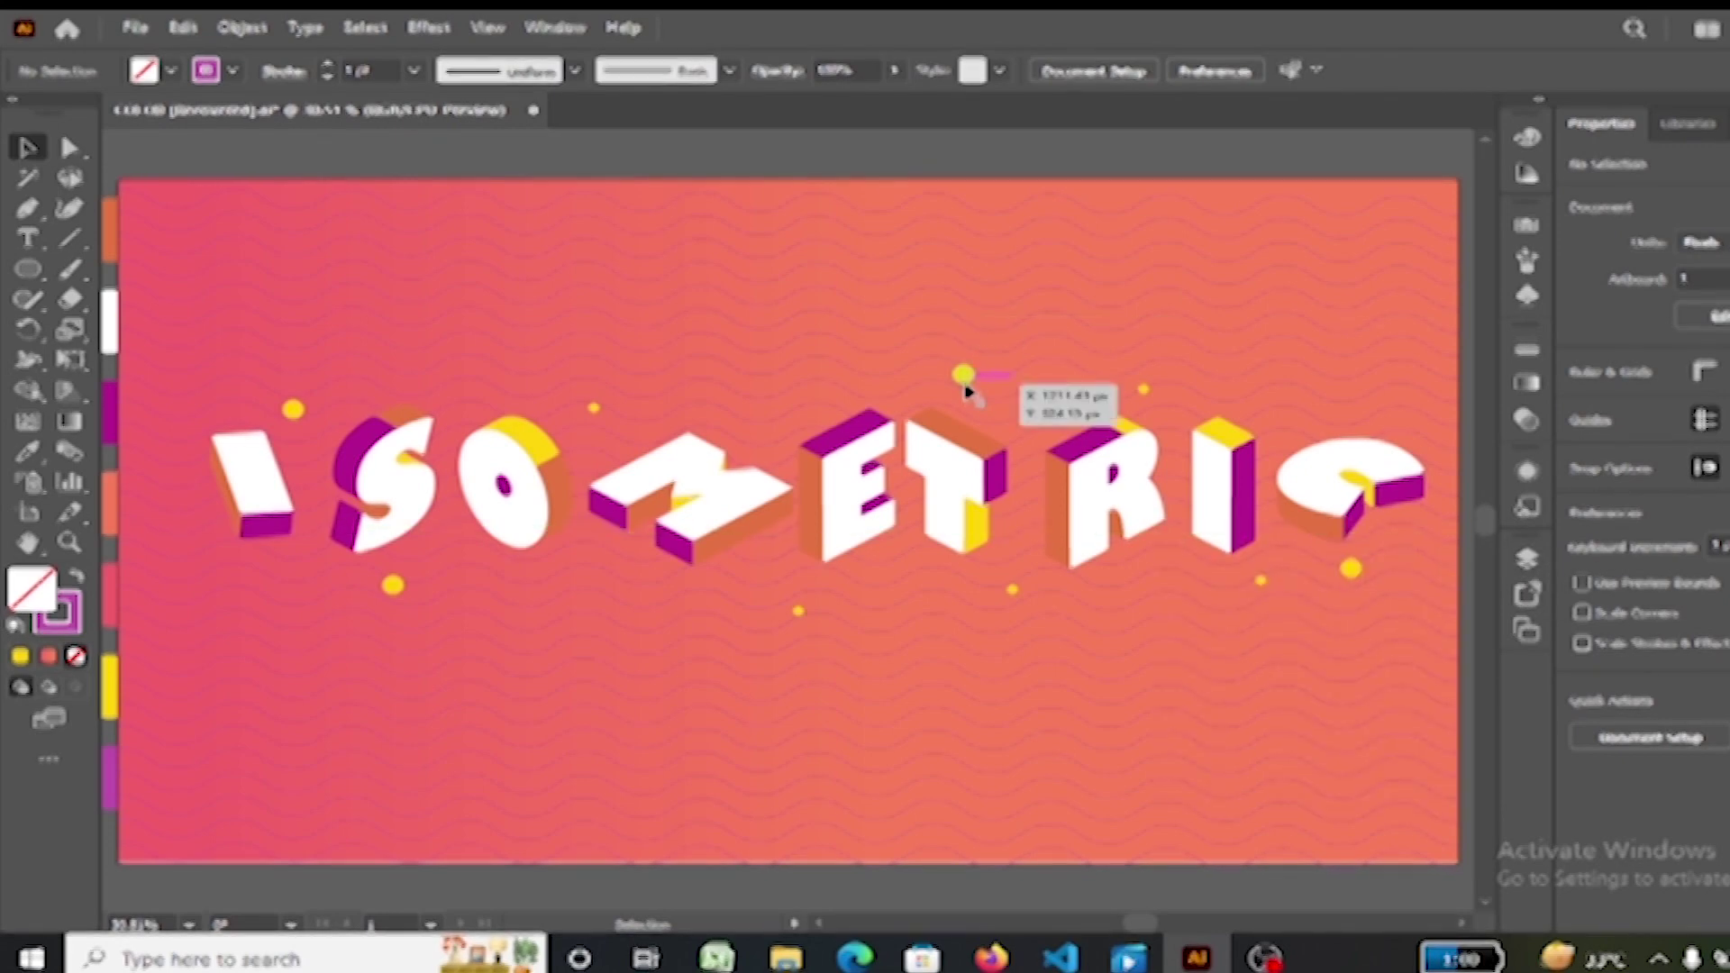
left_click_drag(777, 512, 549, 666)
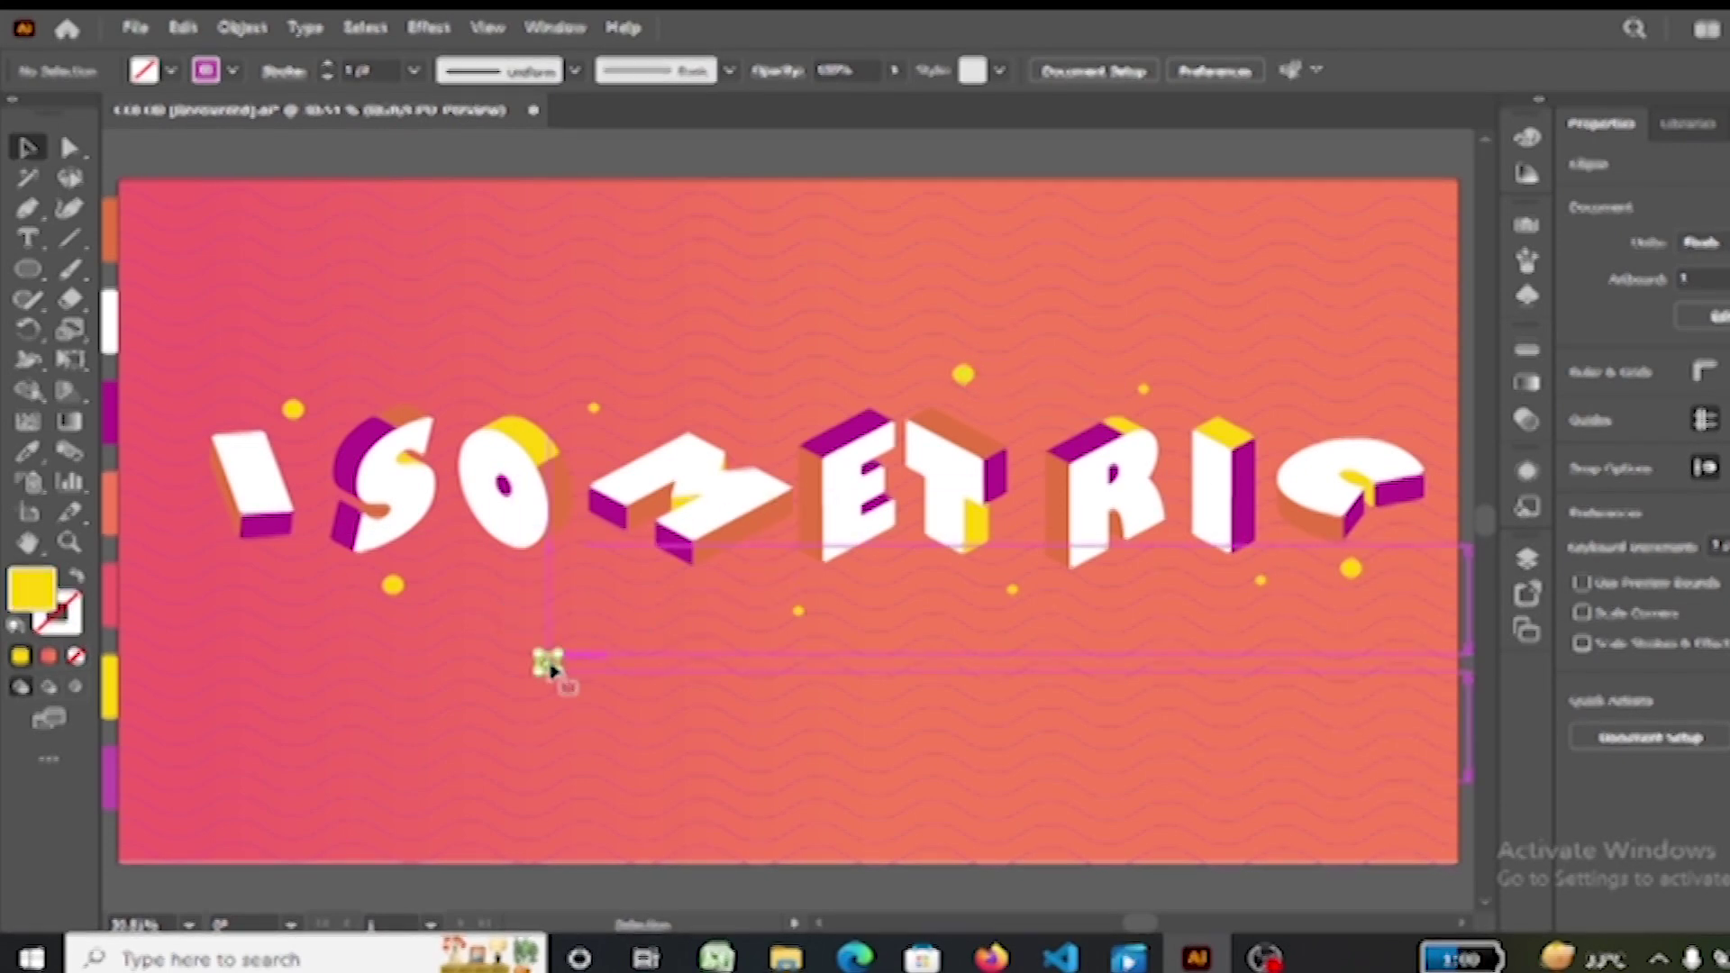
left_click(824, 164)
Step: Copy a small dot up beside the C and move another dot left of the I
left_click_drag(1262, 582, 1340, 419)
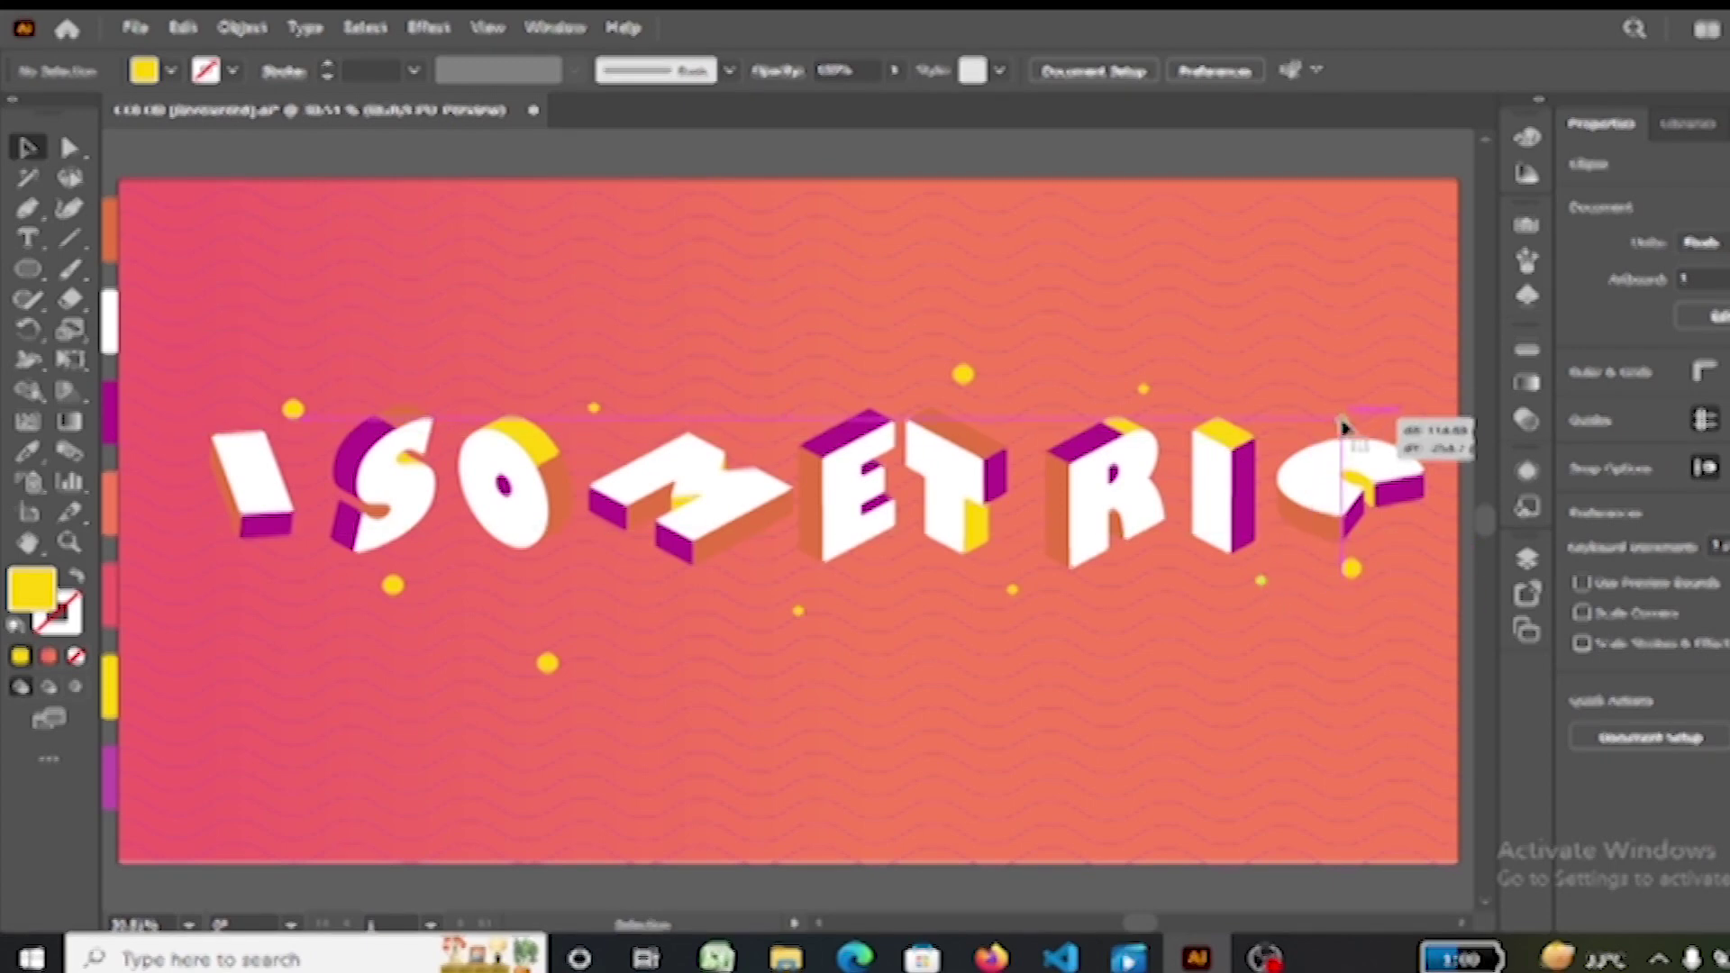
left_click_drag(1340, 419, 1340, 422)
left_click(1363, 155)
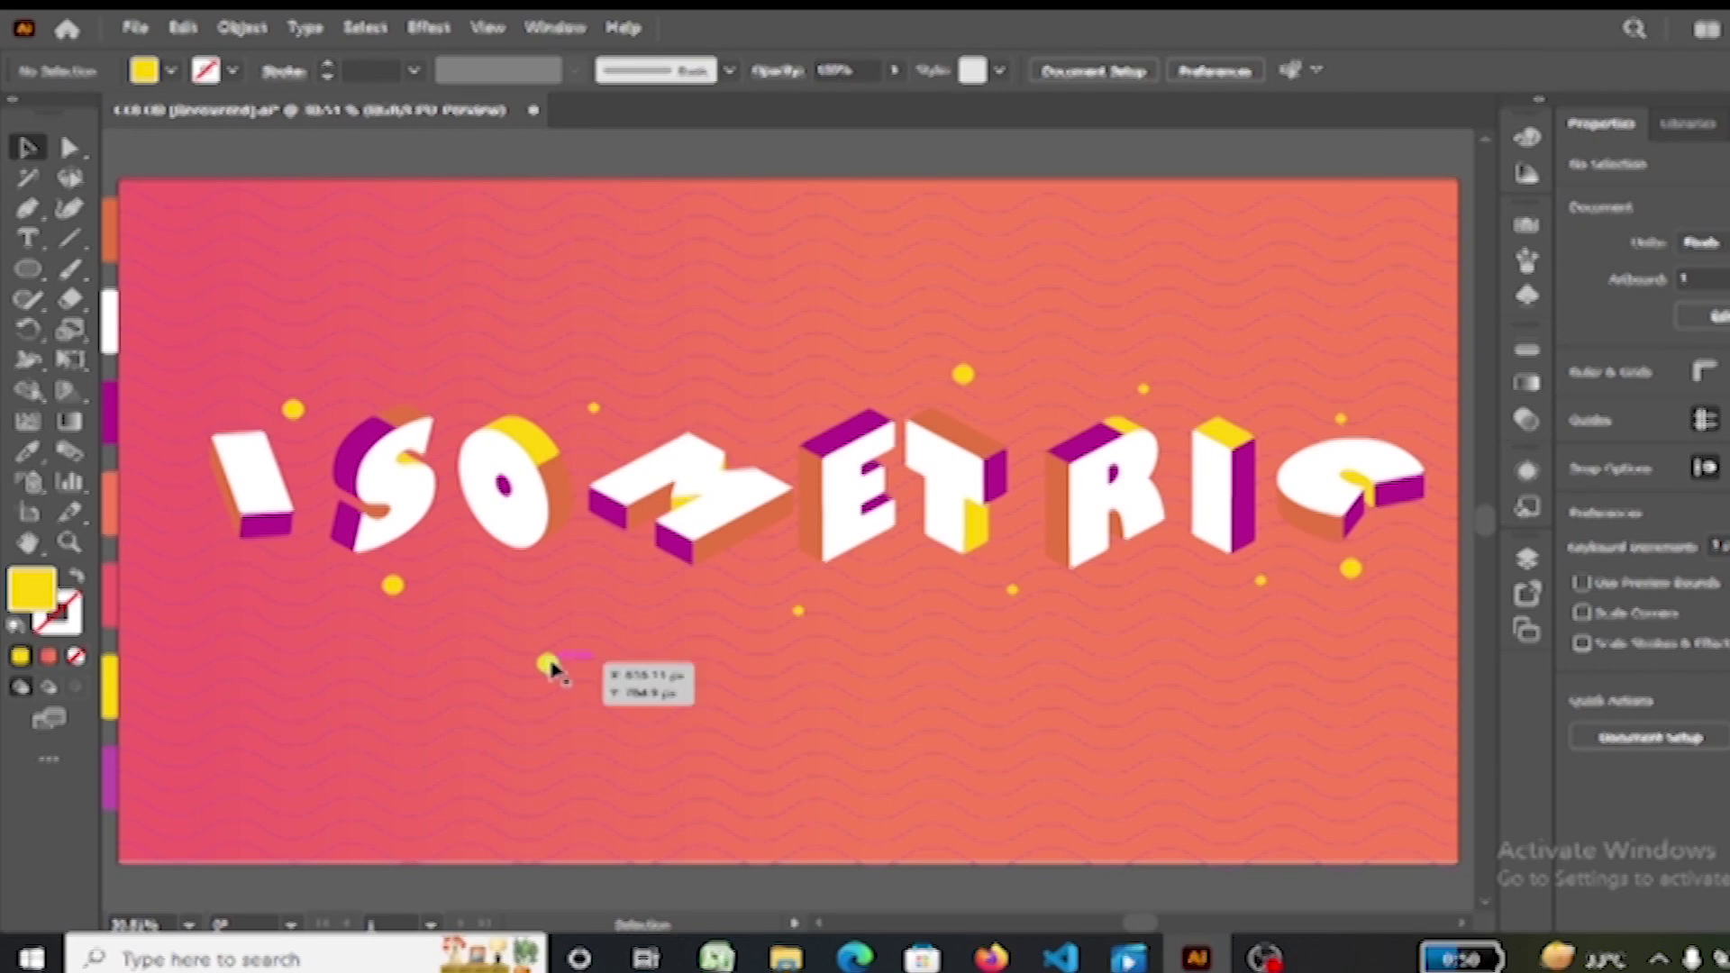
left_click_drag(548, 667, 226, 593)
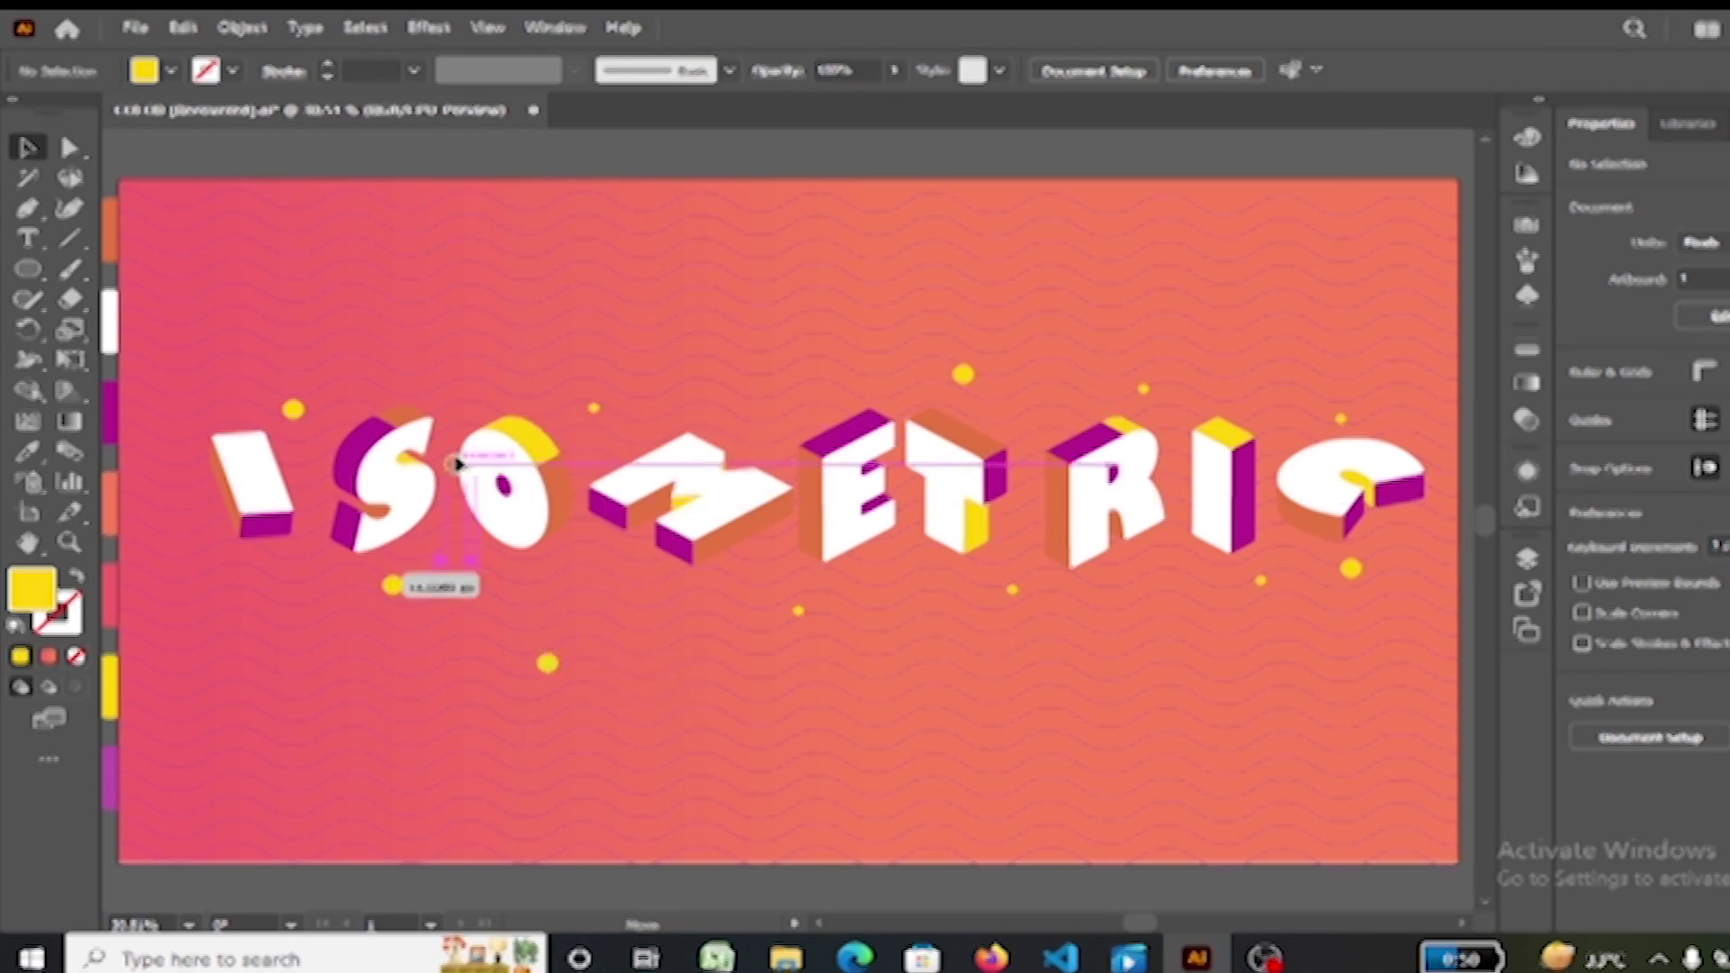
left_click(1007, 878)
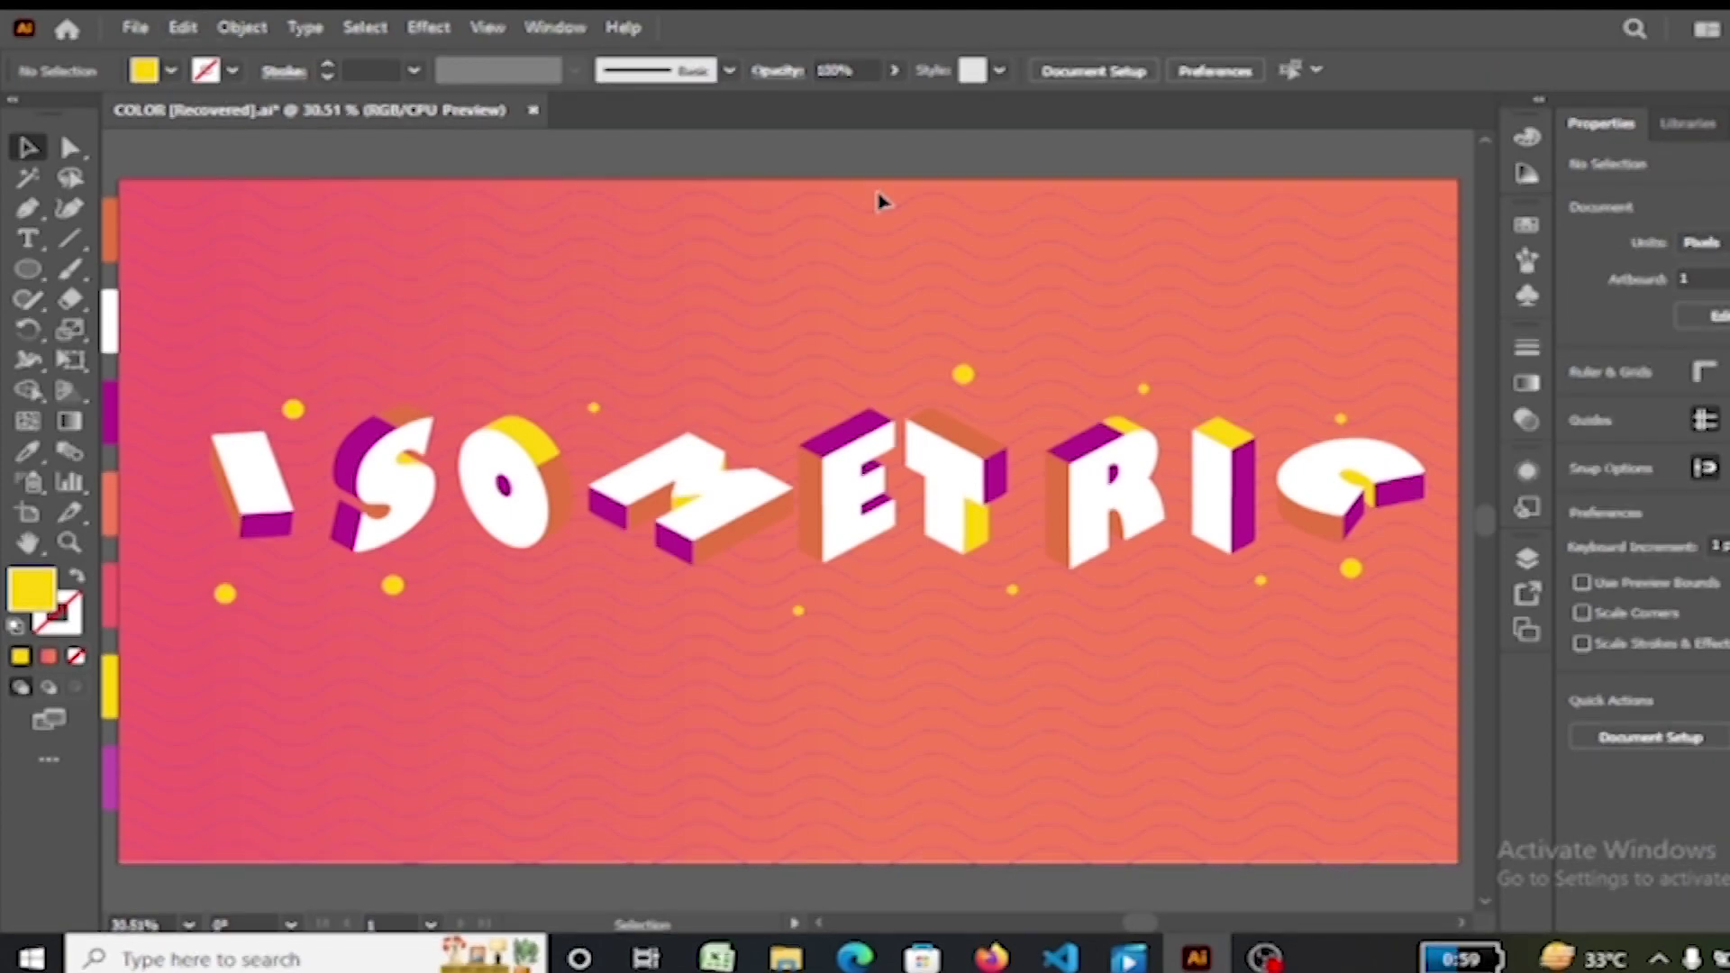